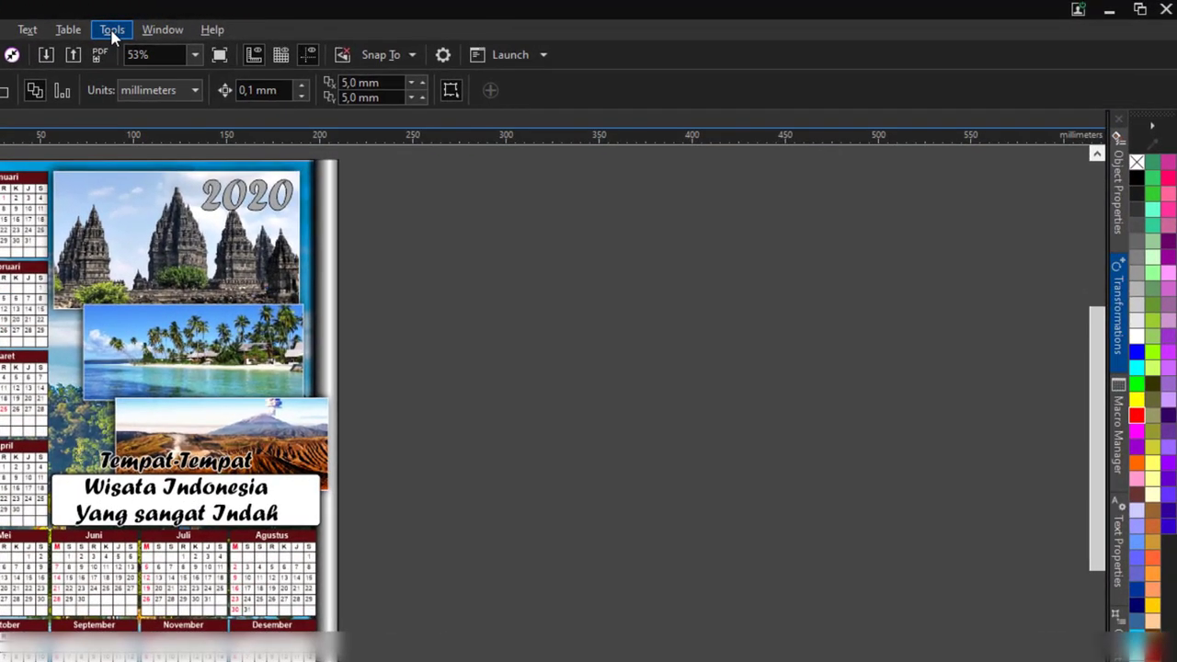
# - Show the Macro Manager and expand CalendarWizard > Wizard to select the CreateCalendar macro
pyautogui.click(113, 31)
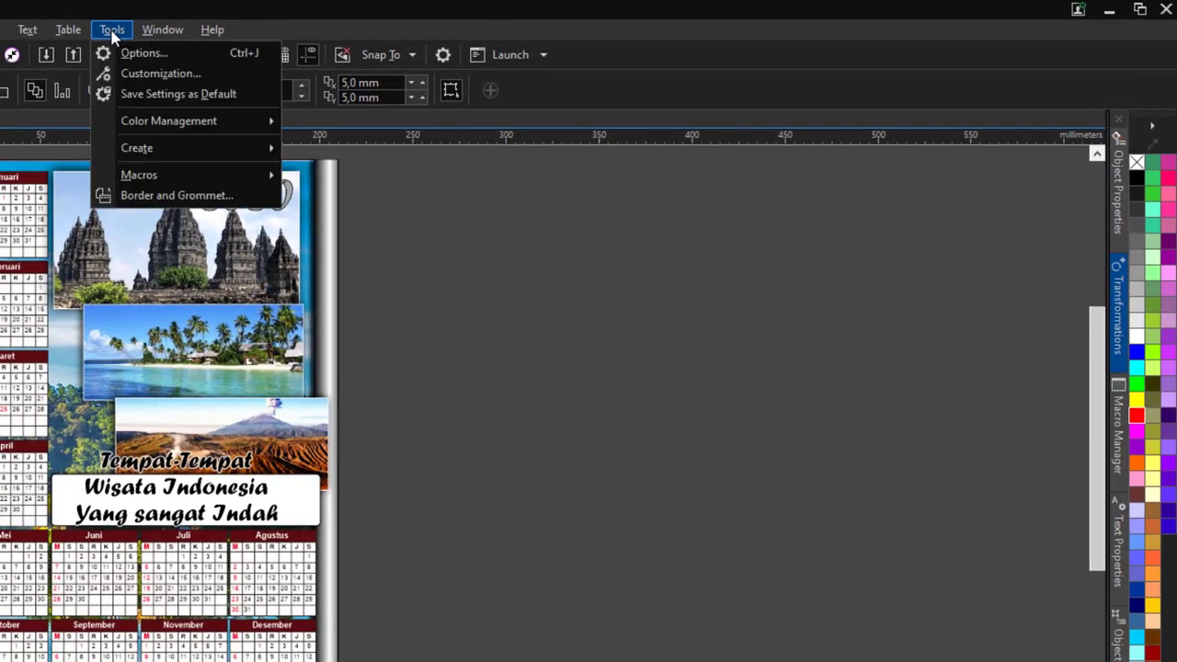
pyautogui.moveTo(139, 175)
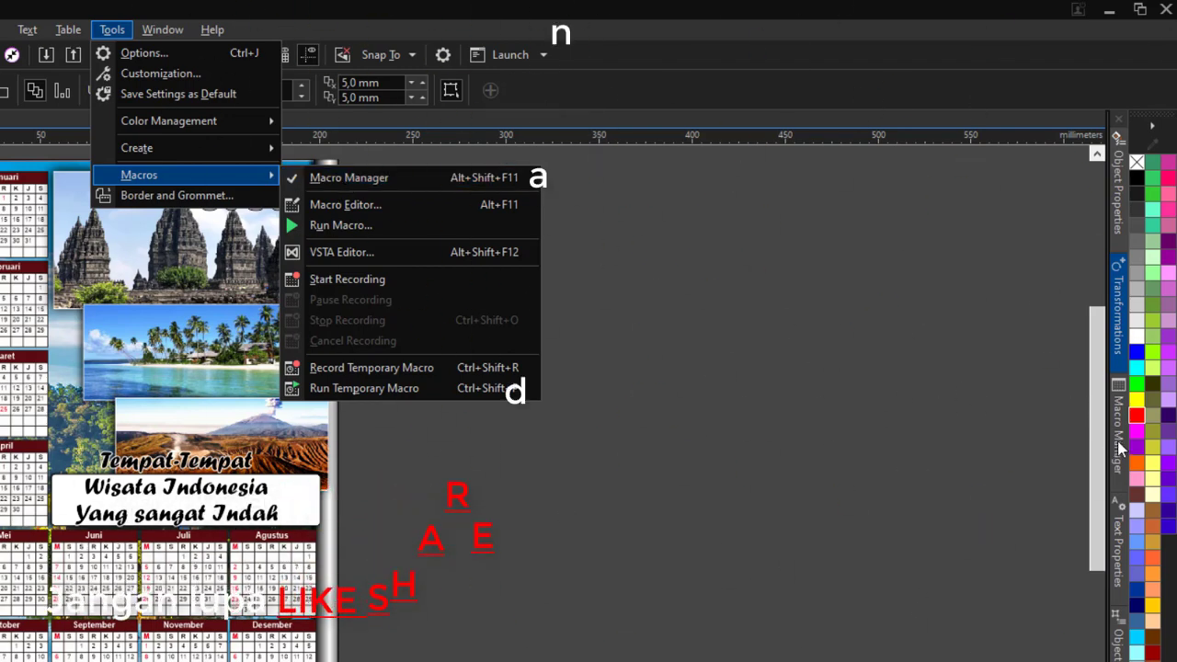
pyautogui.click(1120, 448)
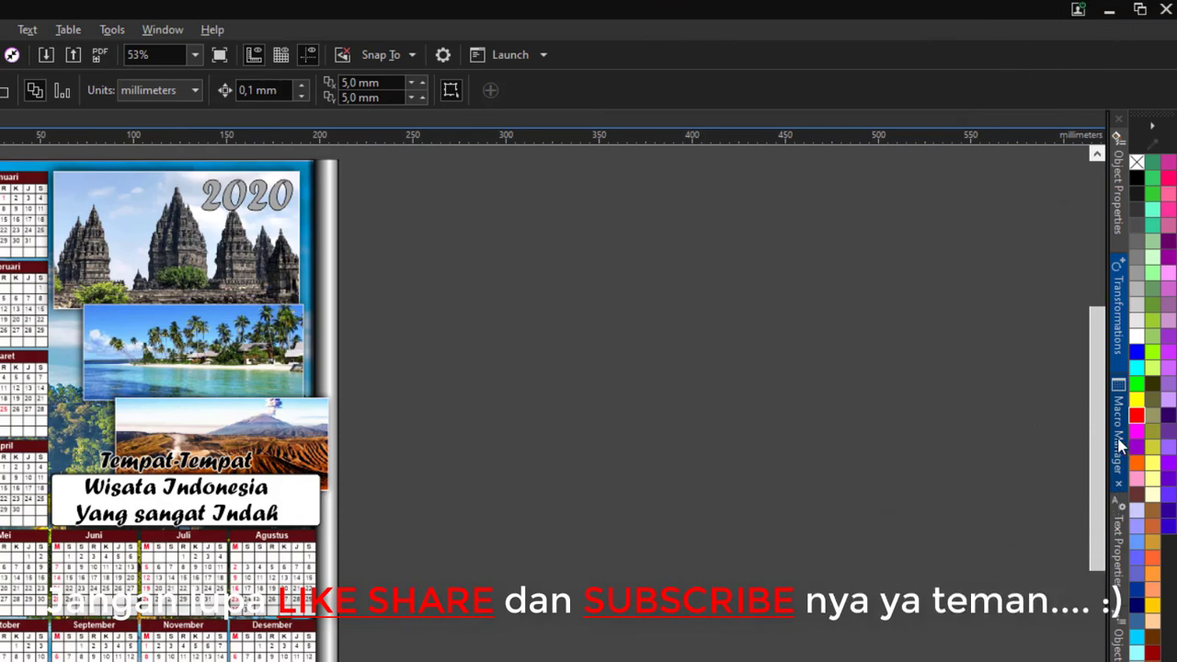
pyautogui.click(1120, 448)
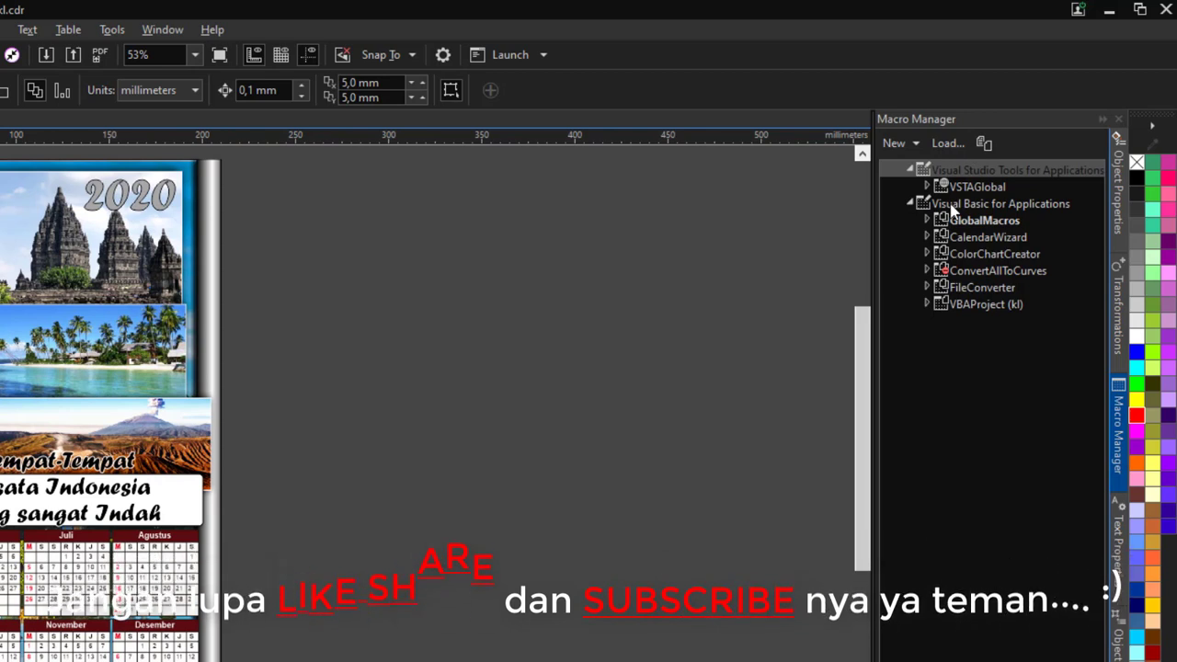
pyautogui.click(929, 238)
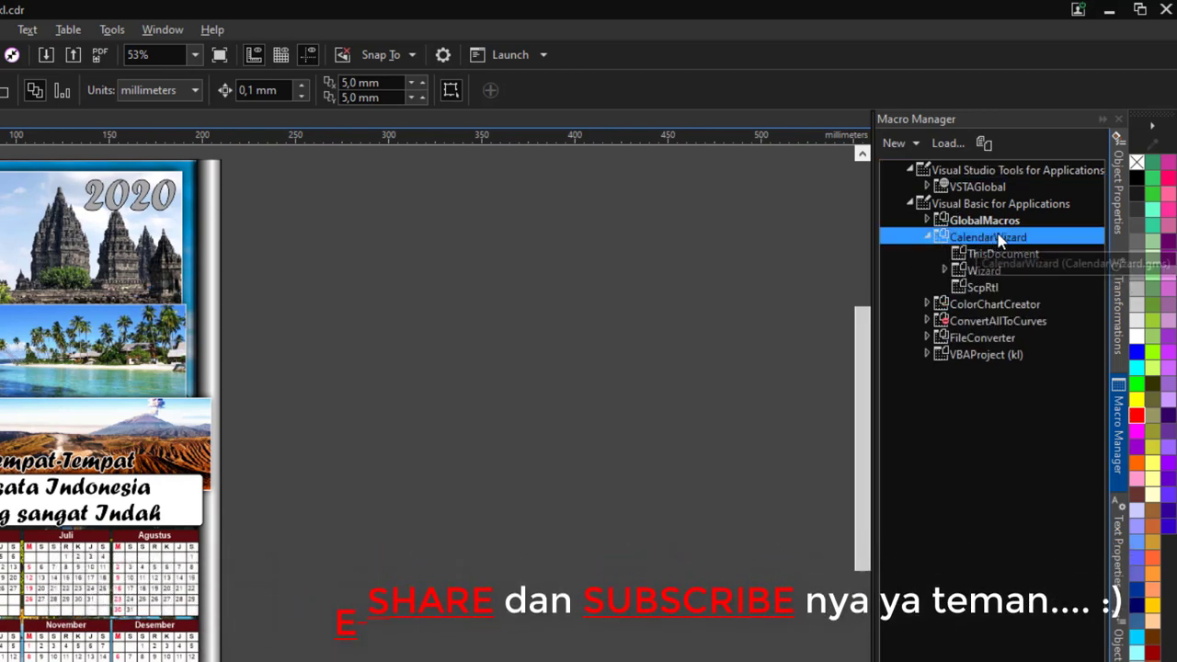
pyautogui.click(945, 271)
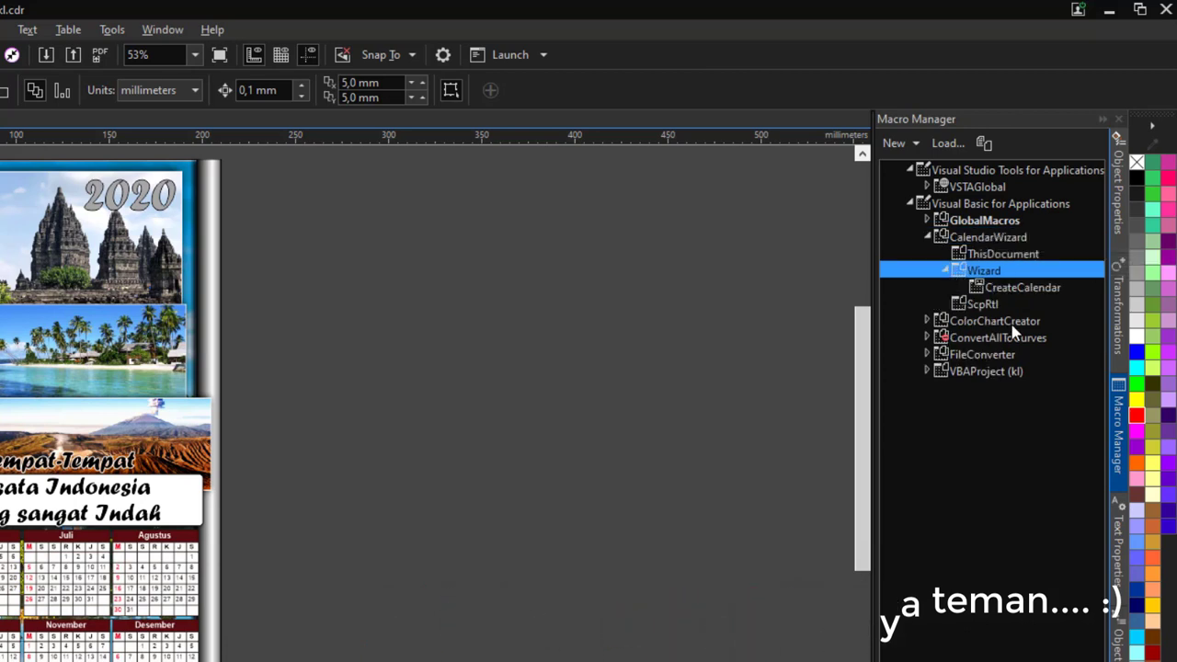
pyautogui.click(1054, 291)
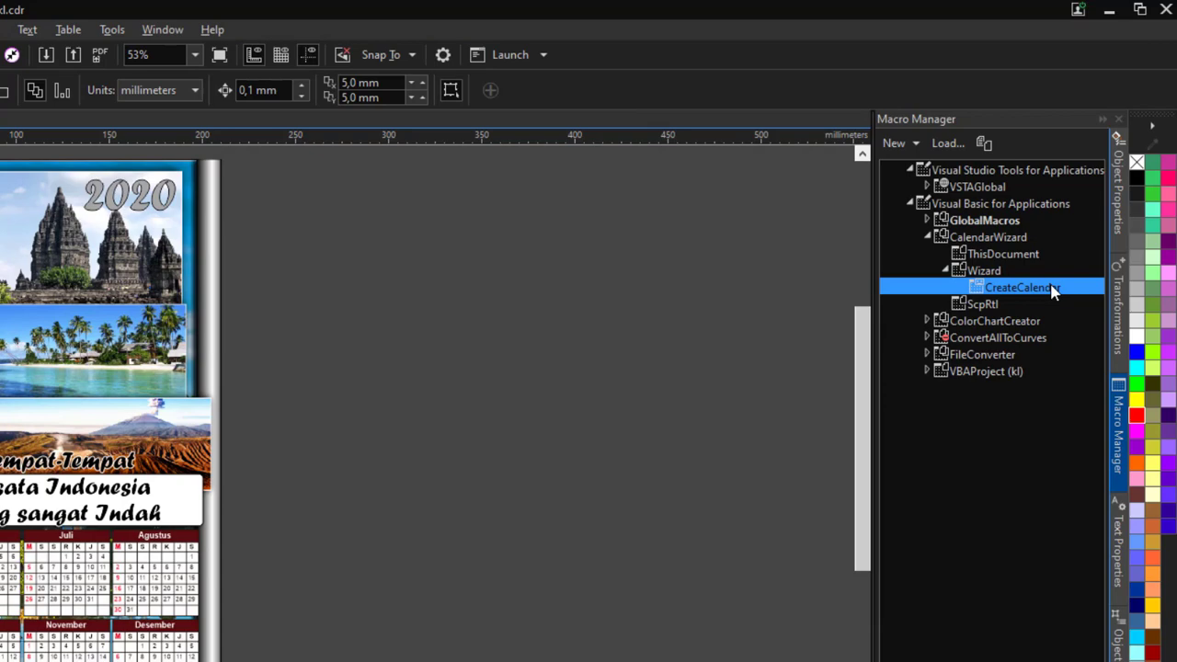
# - Launch the Oberon Calendar Wizard and set it to year 2020 with all twelve months
pyautogui.doubleClick(1054, 288)
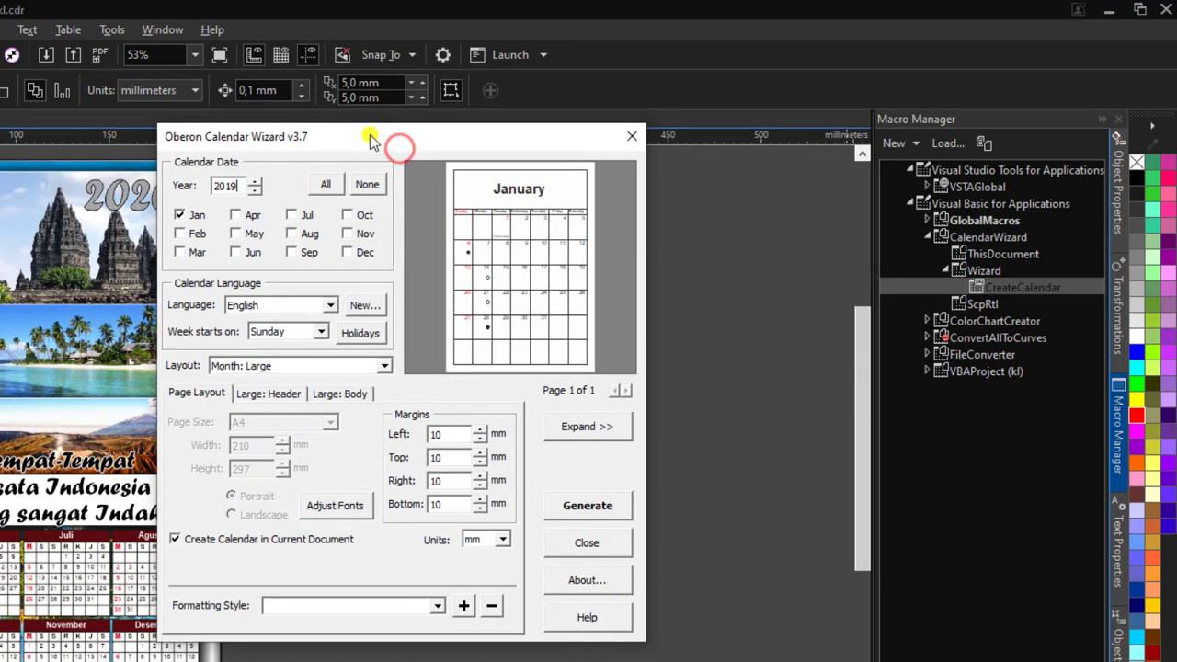
pyautogui.moveTo(400, 151); pyautogui.dragTo(410, 173)
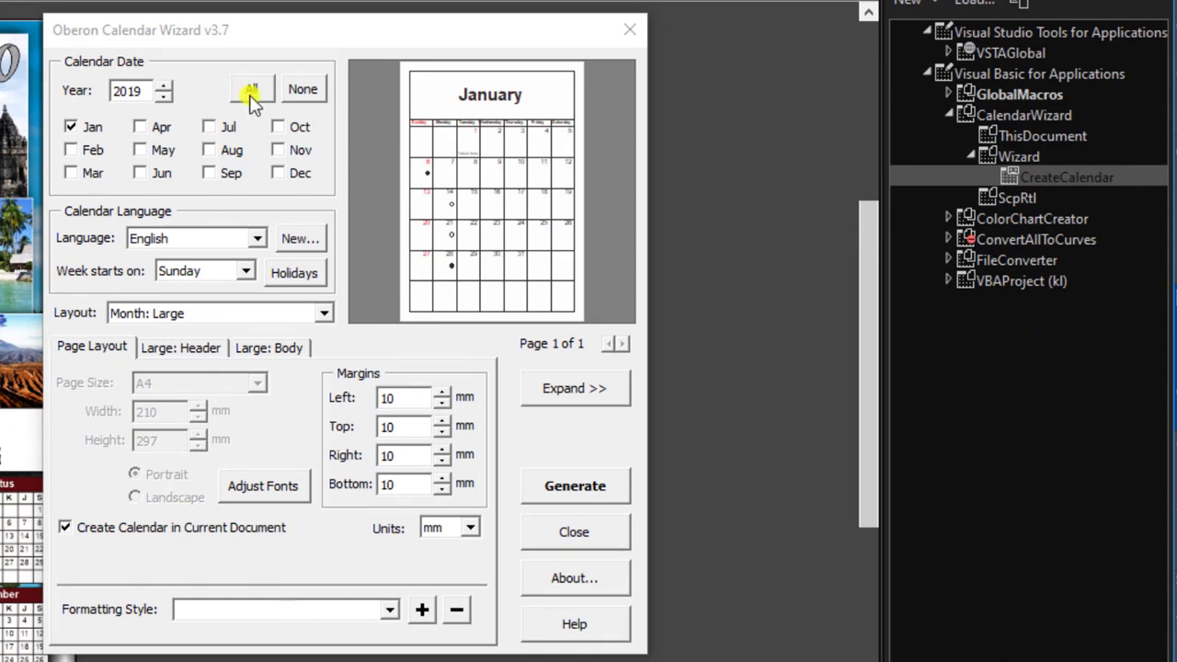
pyautogui.moveTo(281, 34); pyautogui.dragTo(228, 28)
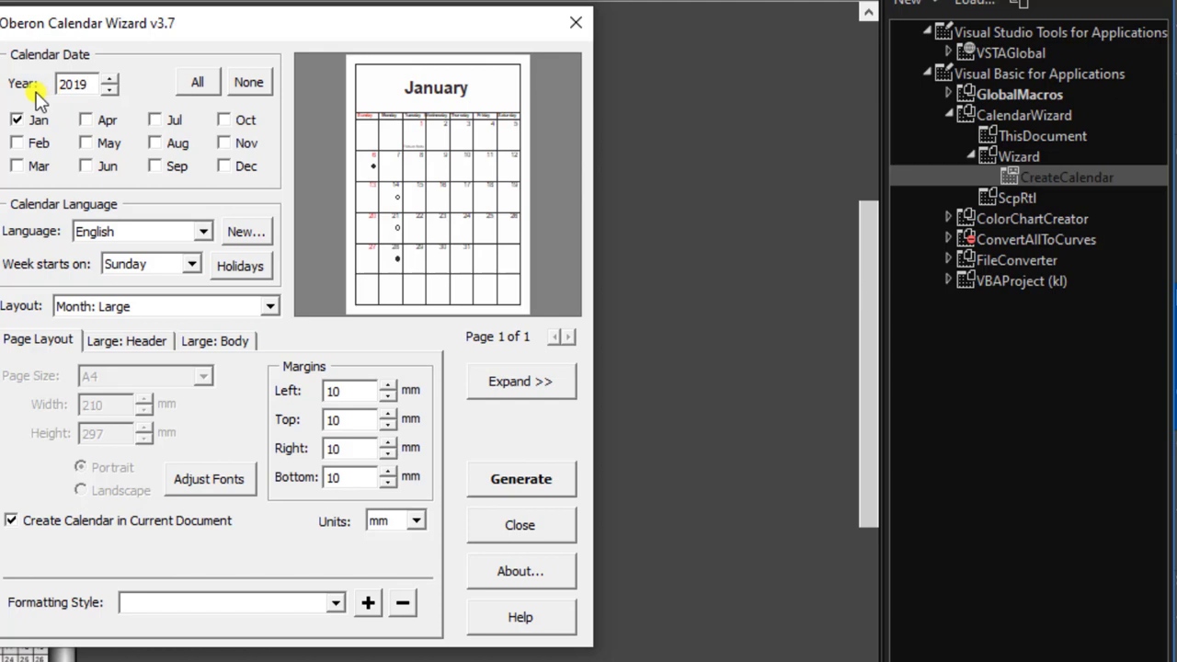
pyautogui.click(111, 79)
pyautogui.click(73, 84)
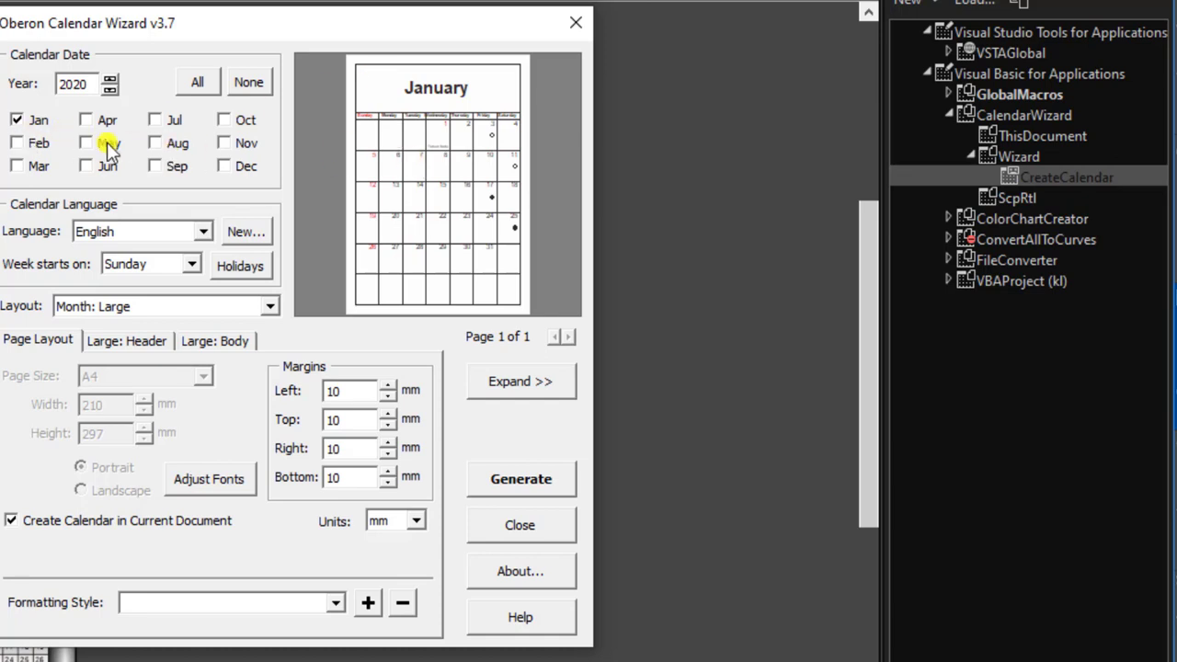
pyautogui.click(38, 144)
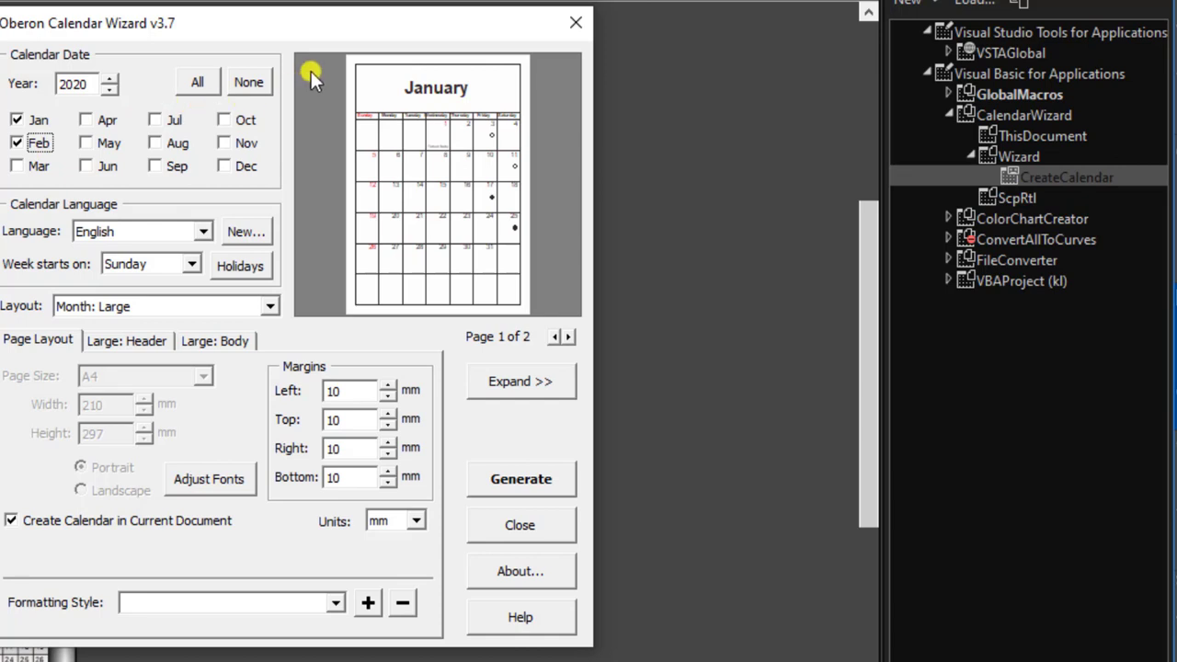
pyautogui.click(198, 84)
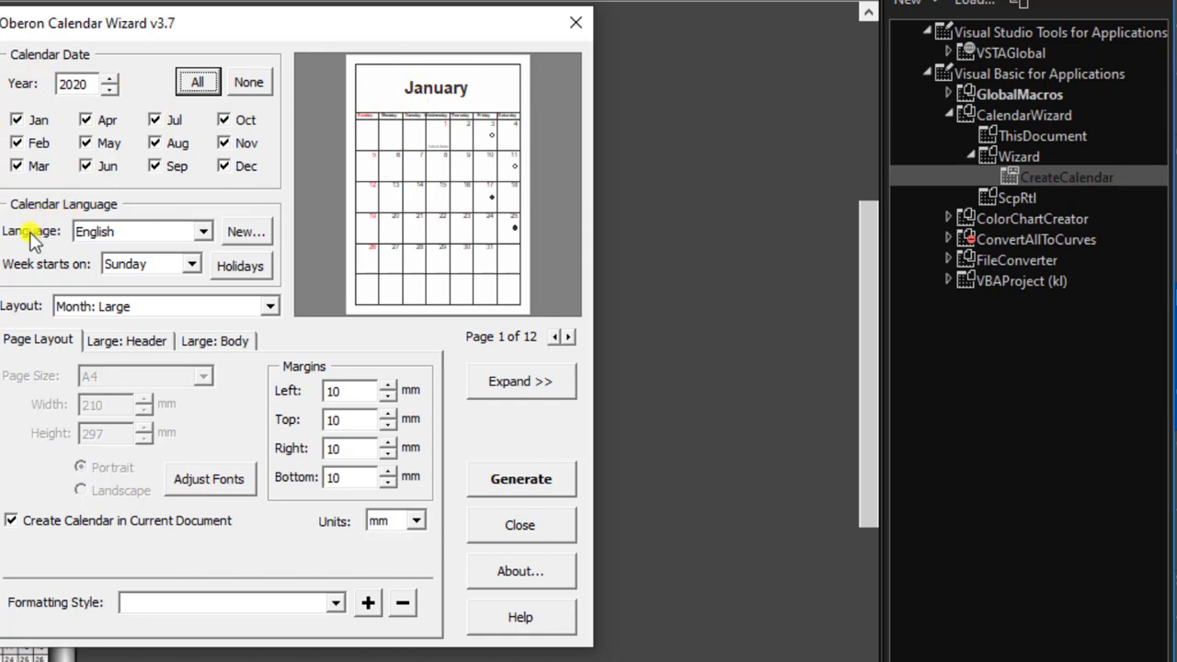
# - Check the calendar language list, keeping English selected
pyautogui.click(202, 231)
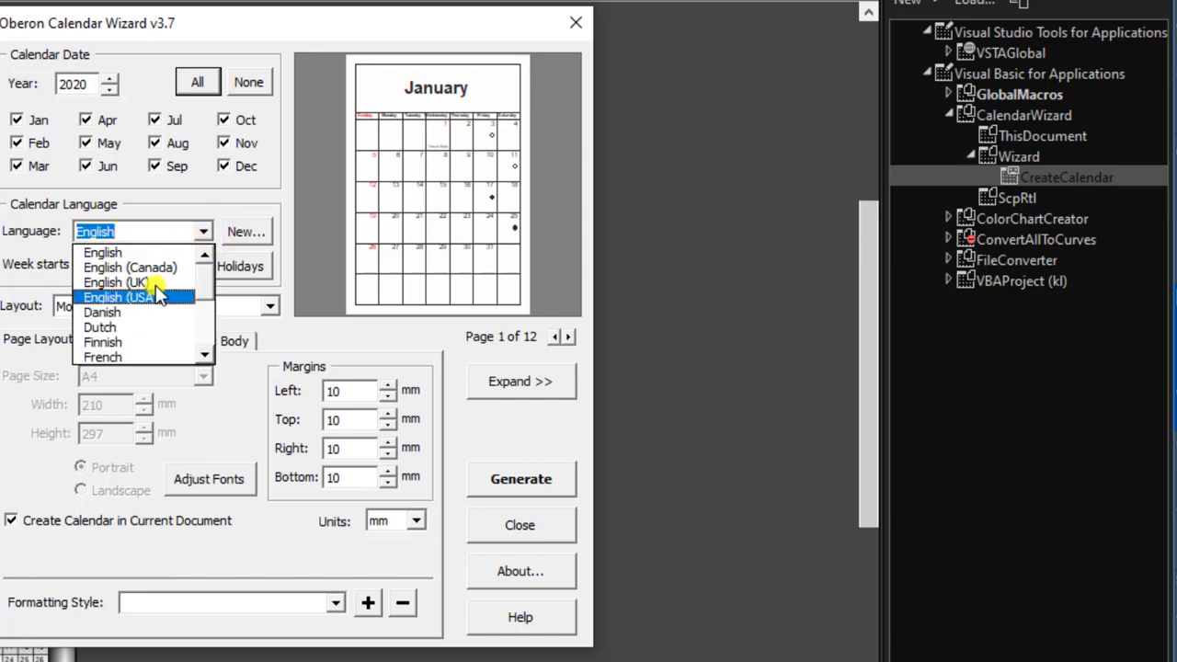
pyautogui.click(208, 282)
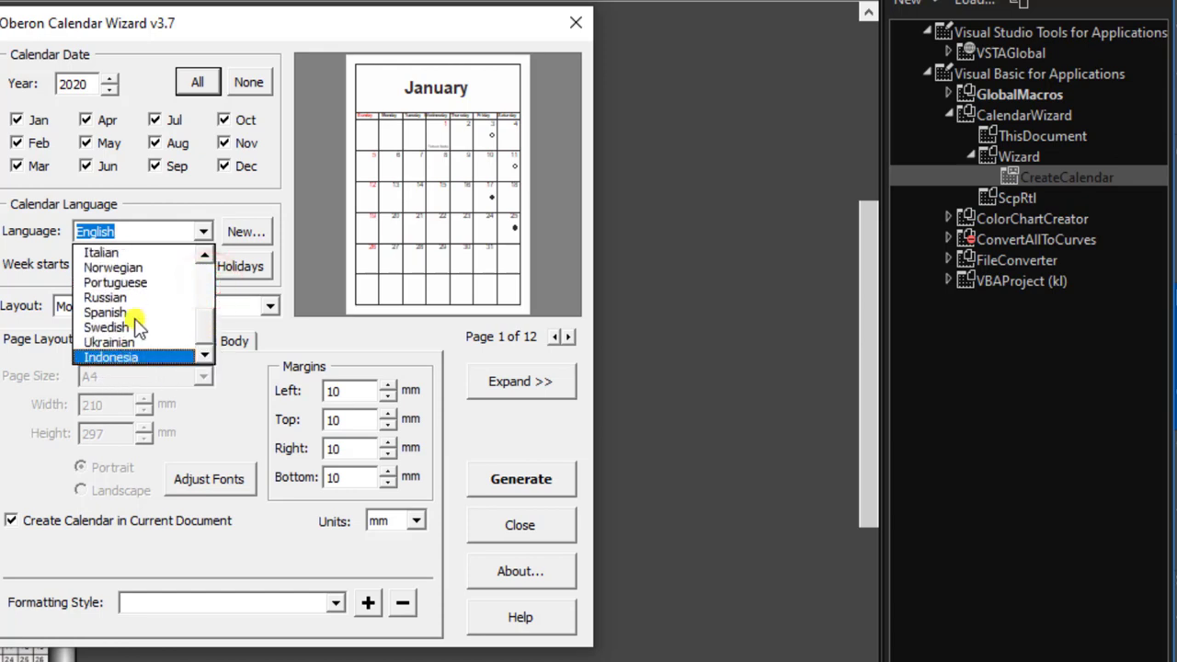
pyautogui.click(188, 200)
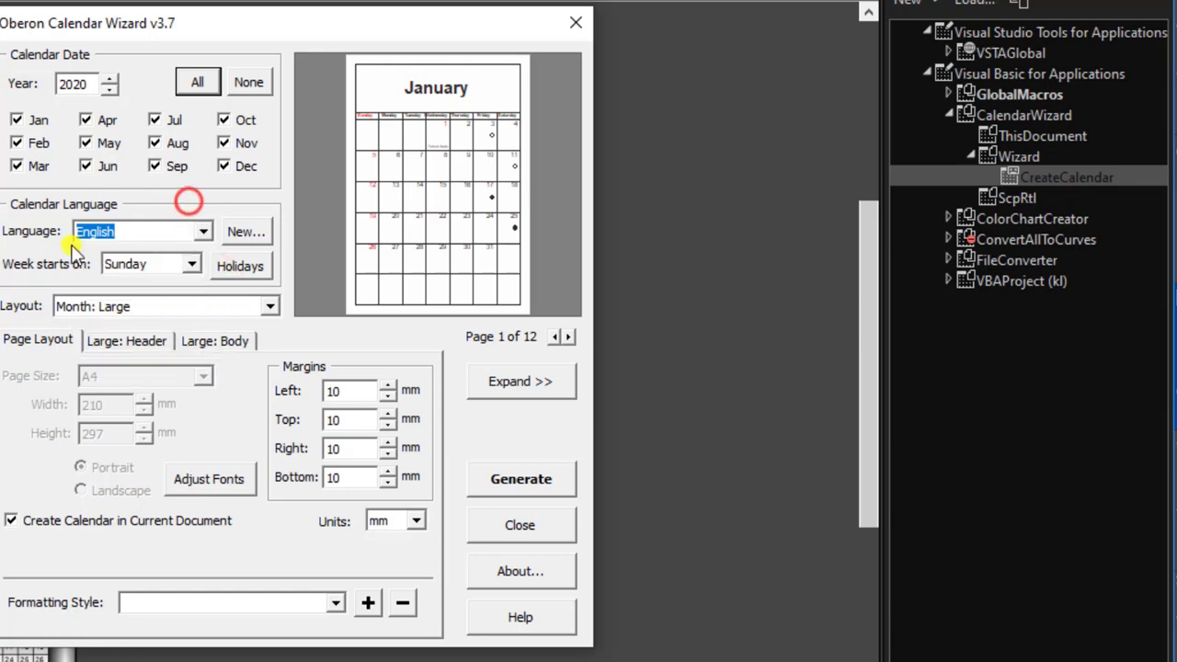
# - Start a new calendar language using English (Canada) as the template
pyautogui.click(240, 231)
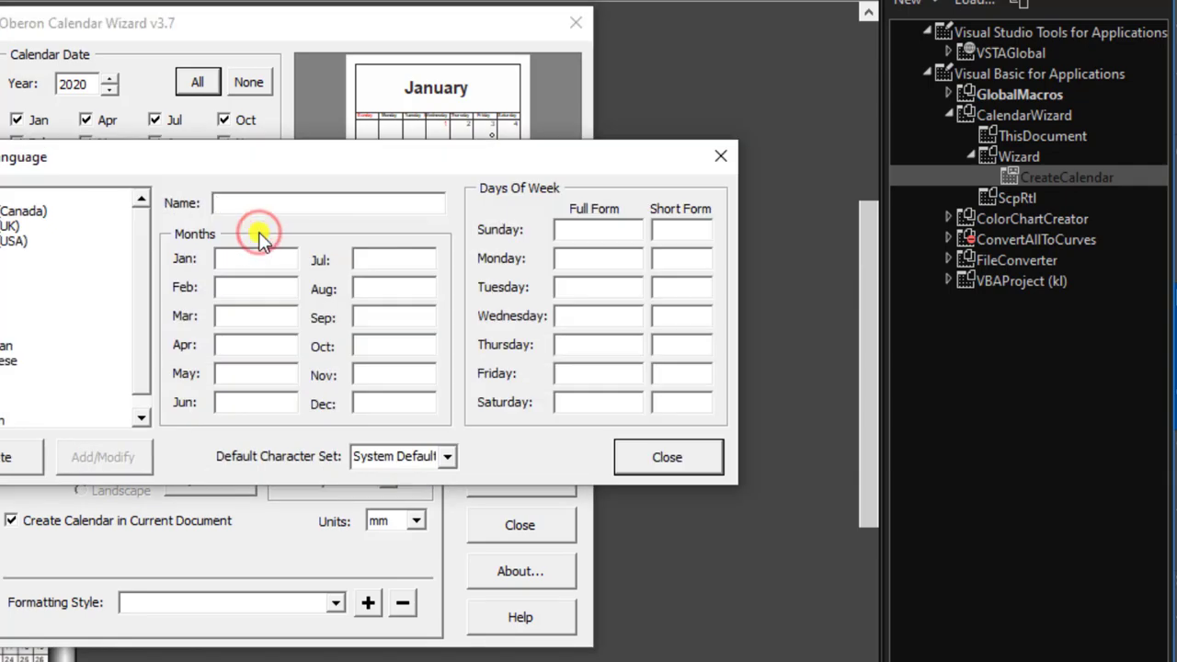
pyautogui.moveTo(150, 164); pyautogui.dragTo(142, 390)
pyautogui.moveTo(111, 467); pyautogui.dragTo(400, 168)
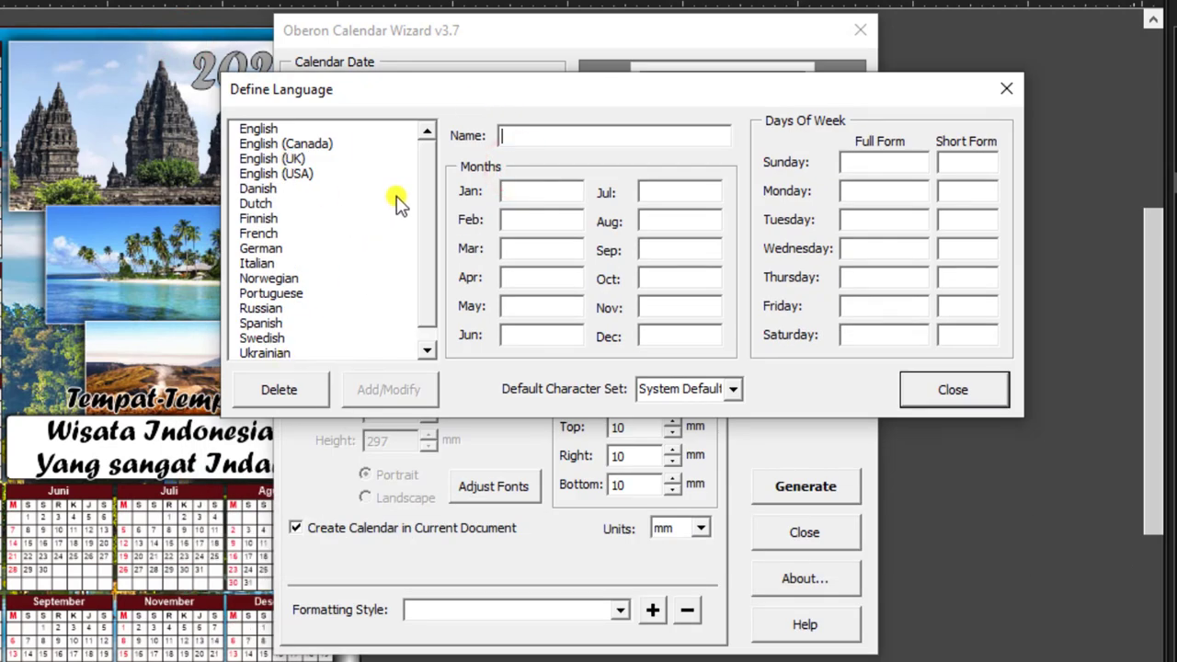
pyautogui.click(422, 187)
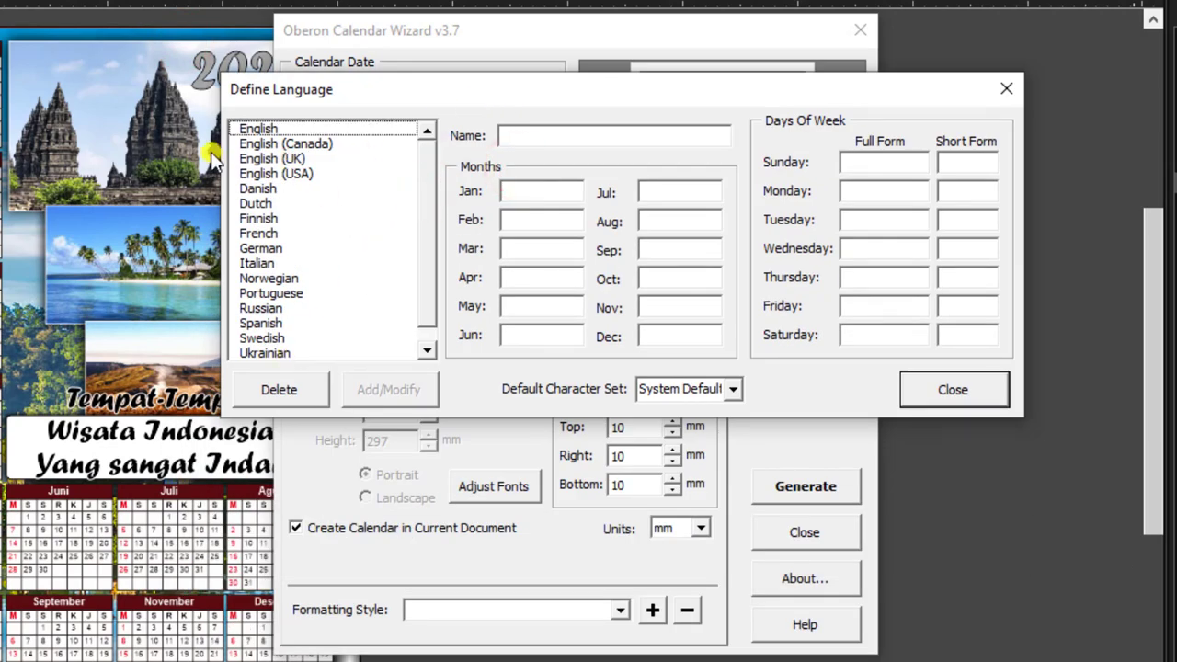
pyautogui.click(282, 128)
pyautogui.click(370, 145)
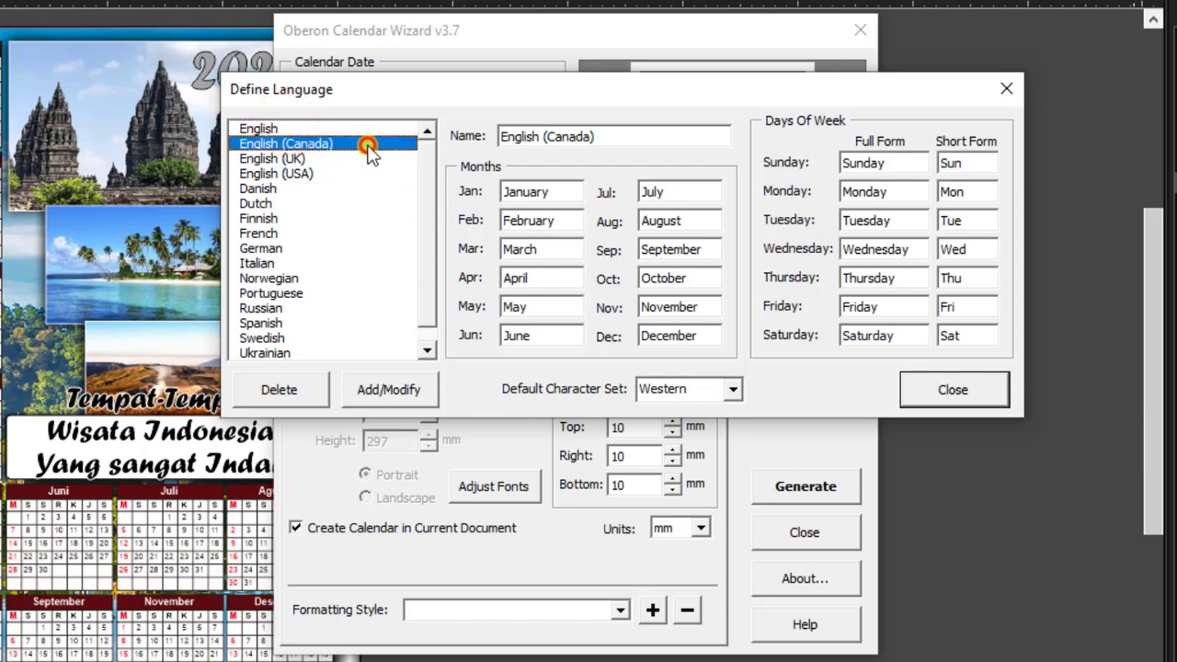
pyautogui.click(394, 398)
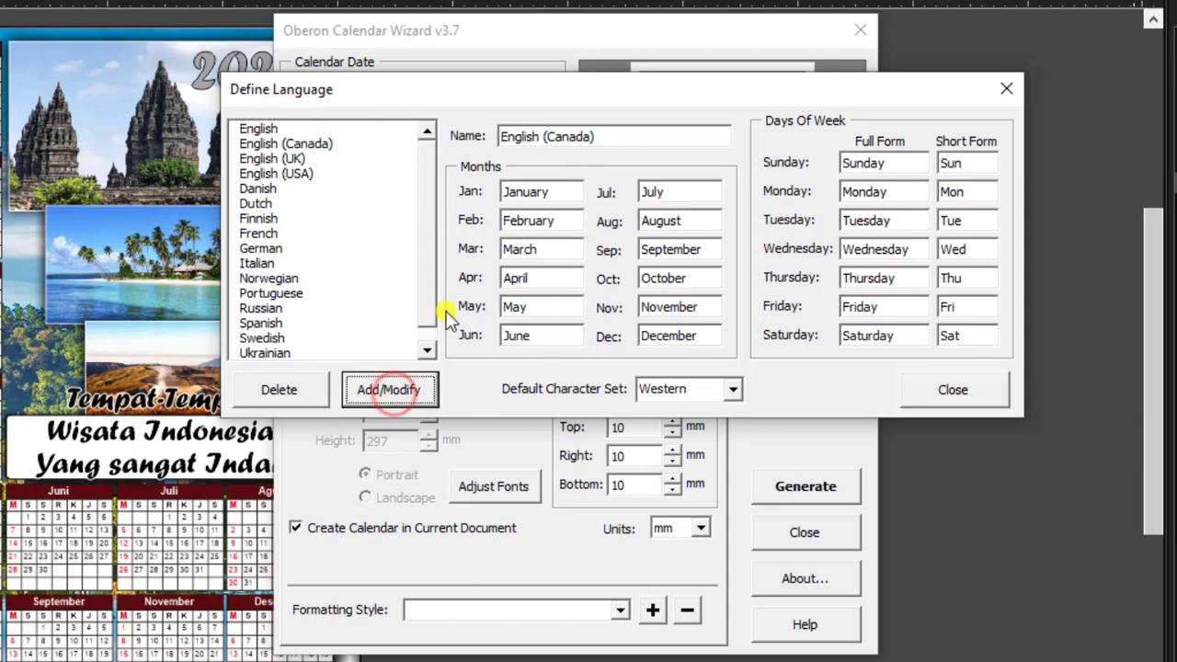
# - Name the language 'Indonesia' with Januari–Desember and Minggu–Sabtu names, Western character set
pyautogui.click(647, 136)
pyautogui.moveTo(646, 135); pyautogui.dragTo(490, 135)
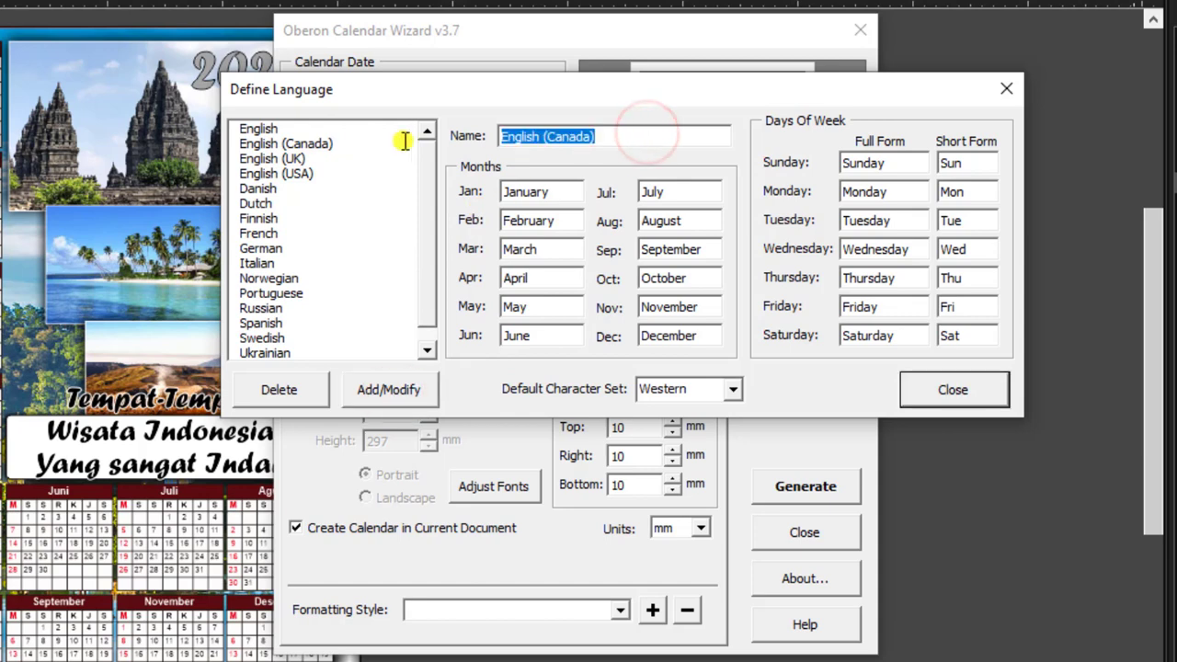
pyautogui.write('Indonesia')
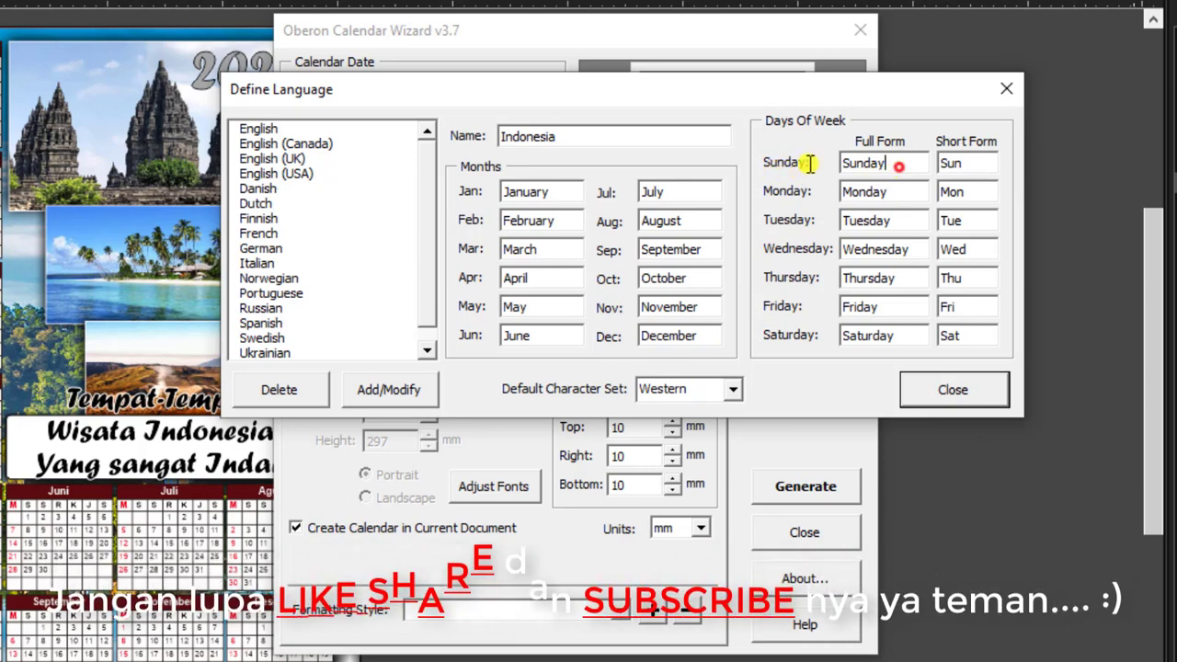
pyautogui.doubleClick(897, 163)
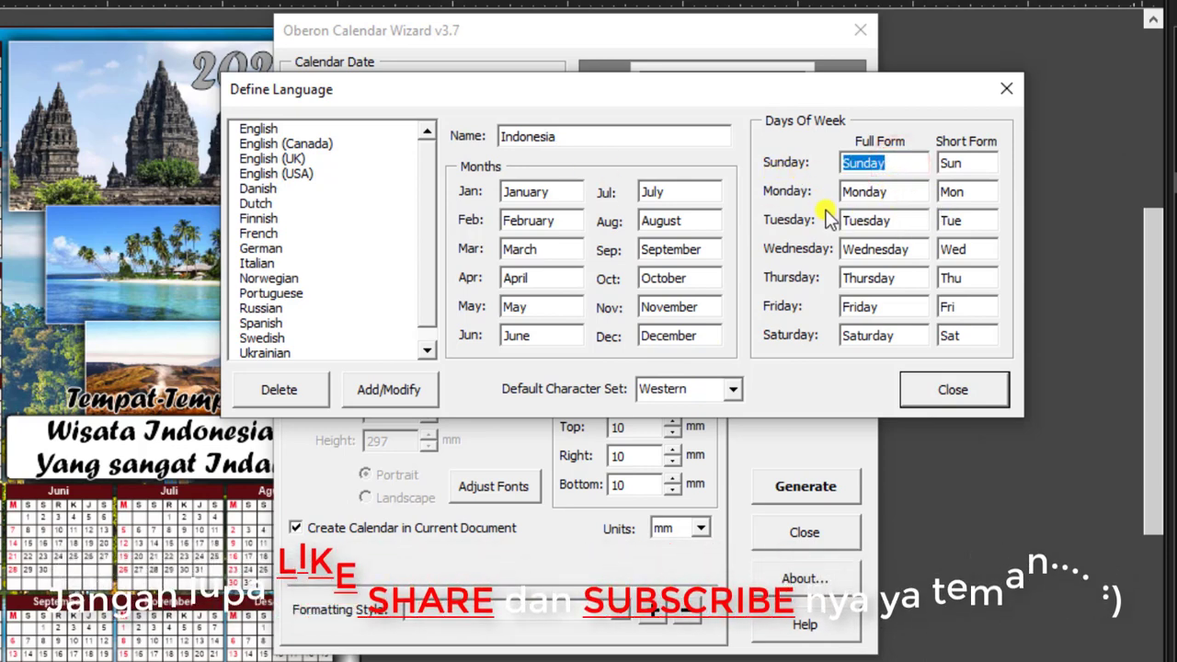
pyautogui.doubleClick(957, 162)
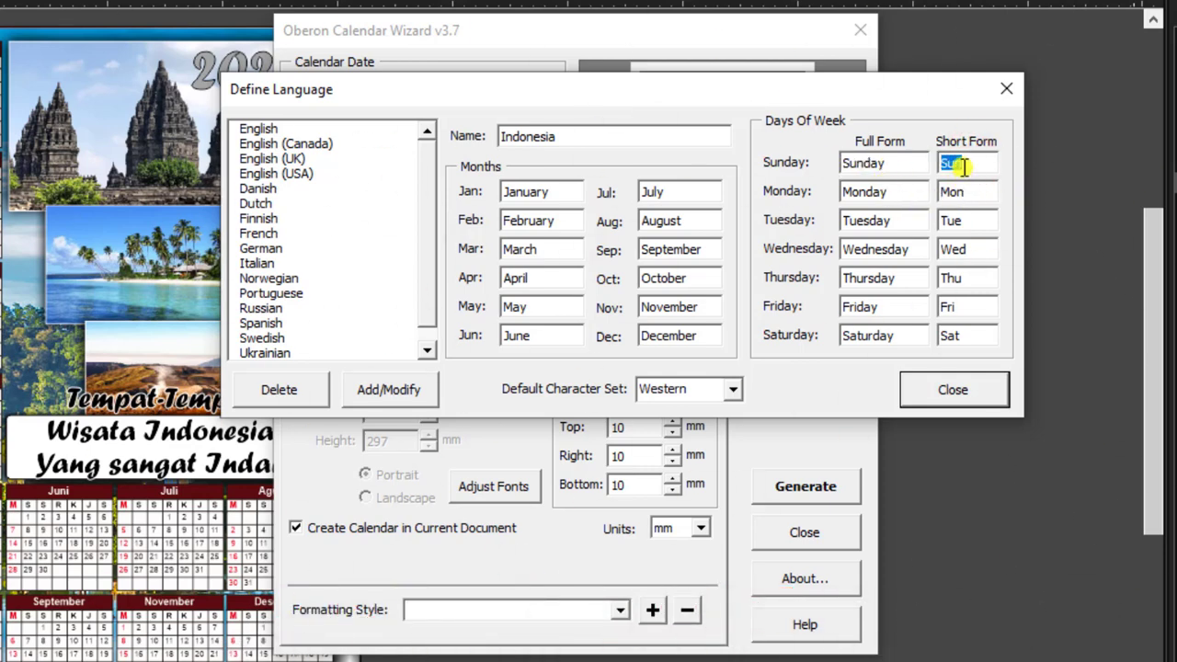
pyautogui.doubleClick(950, 163)
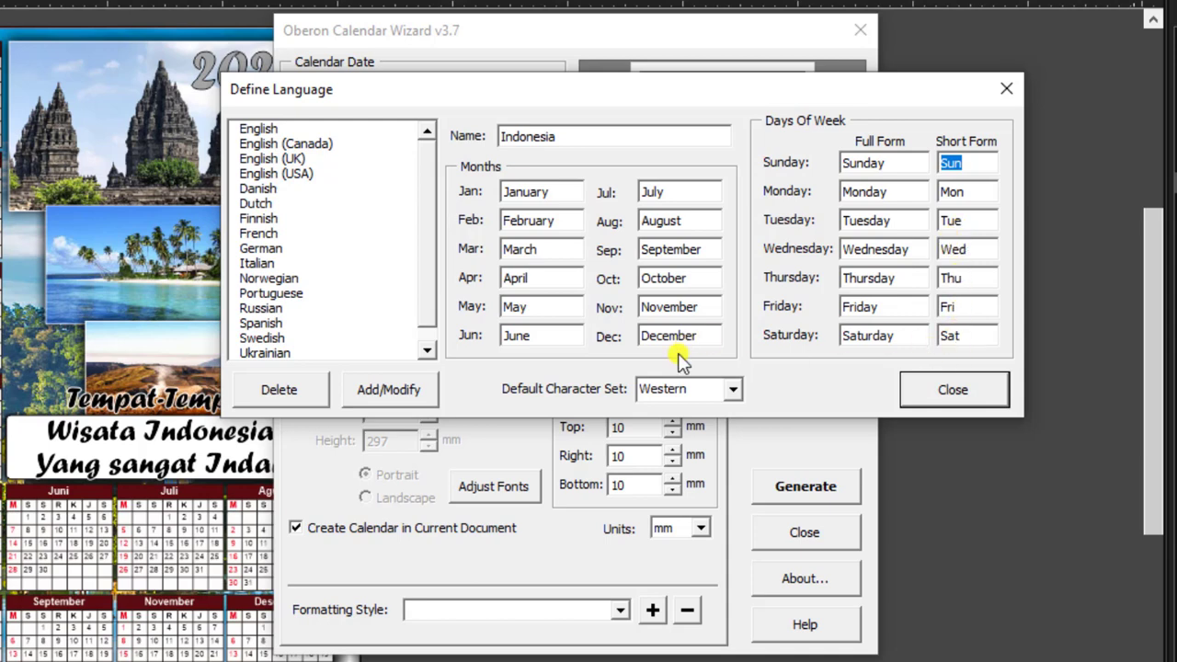
pyautogui.click(733, 389)
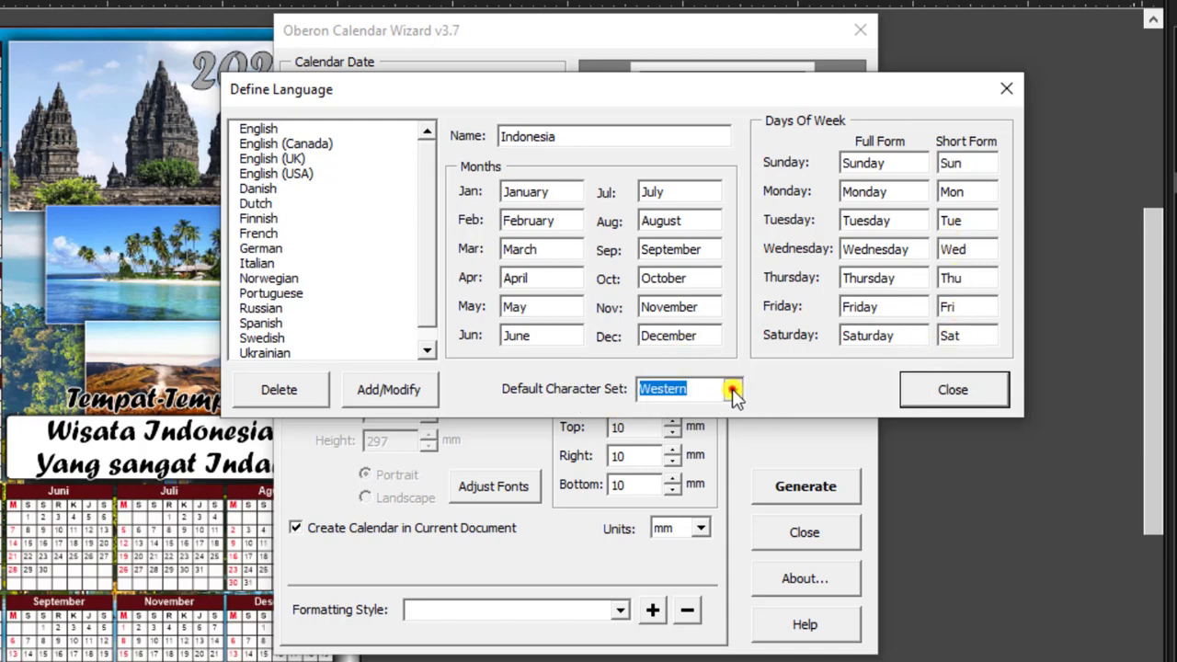
pyautogui.click(797, 388)
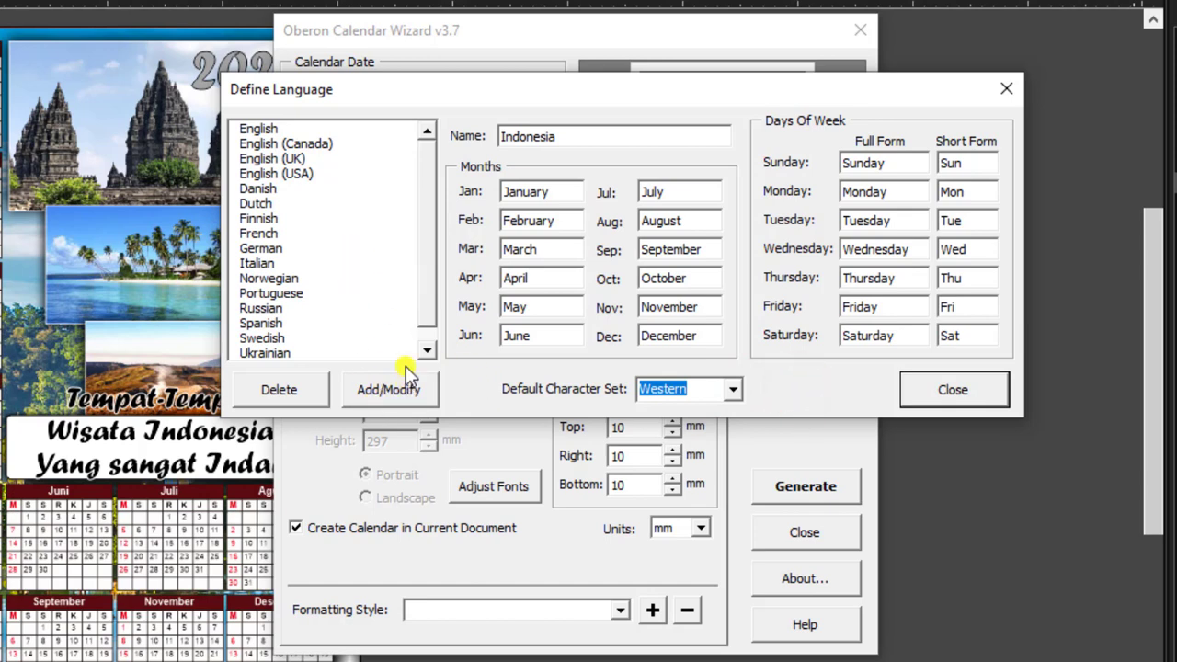
# - Select the new Indonesia language entry to review its month and weekday names
pyautogui.moveTo(428, 194); pyautogui.dragTo(429, 244)
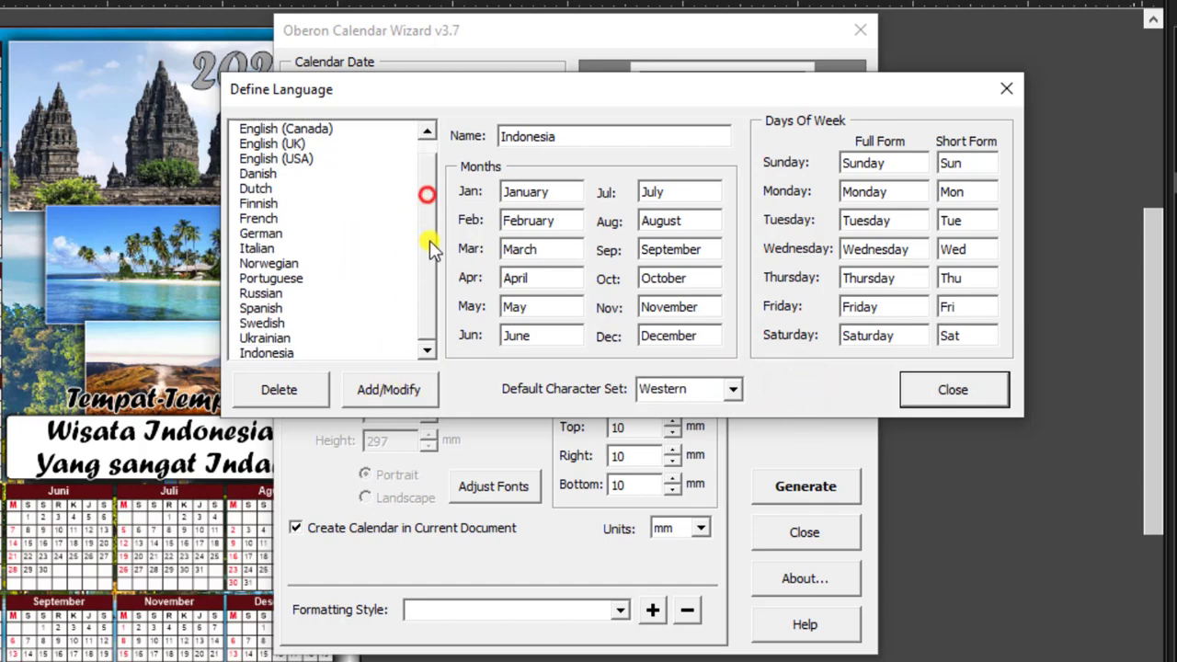
pyautogui.click(249, 355)
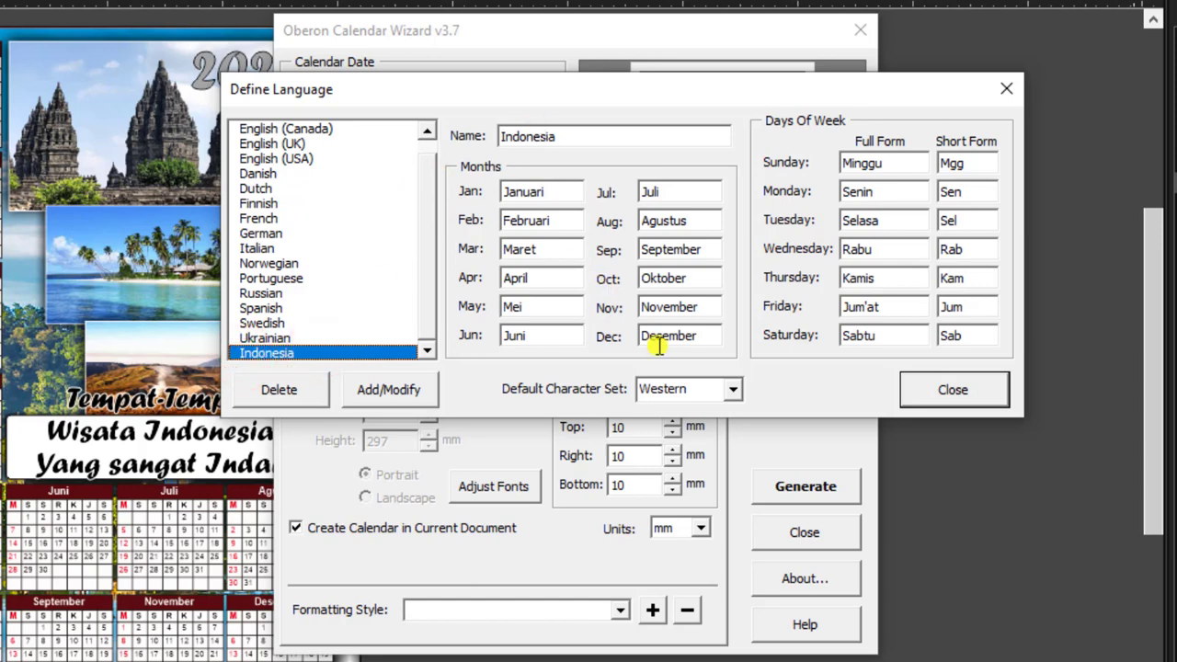
pyautogui.click(425, 206)
pyautogui.click(423, 230)
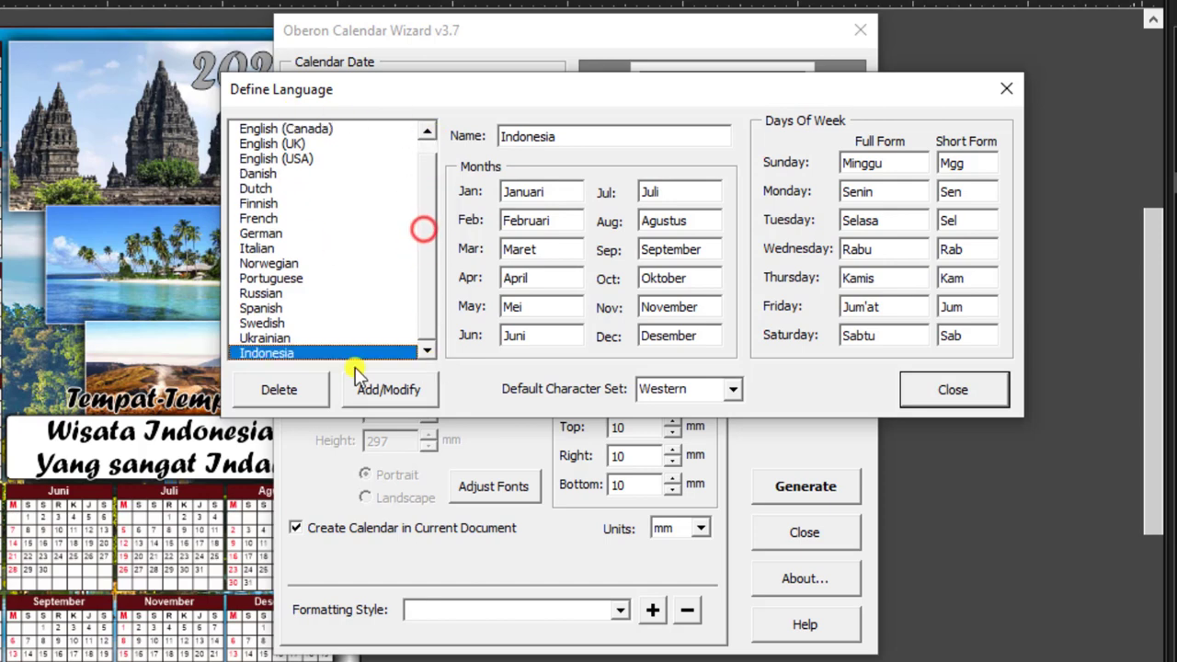
pyautogui.click(292, 359)
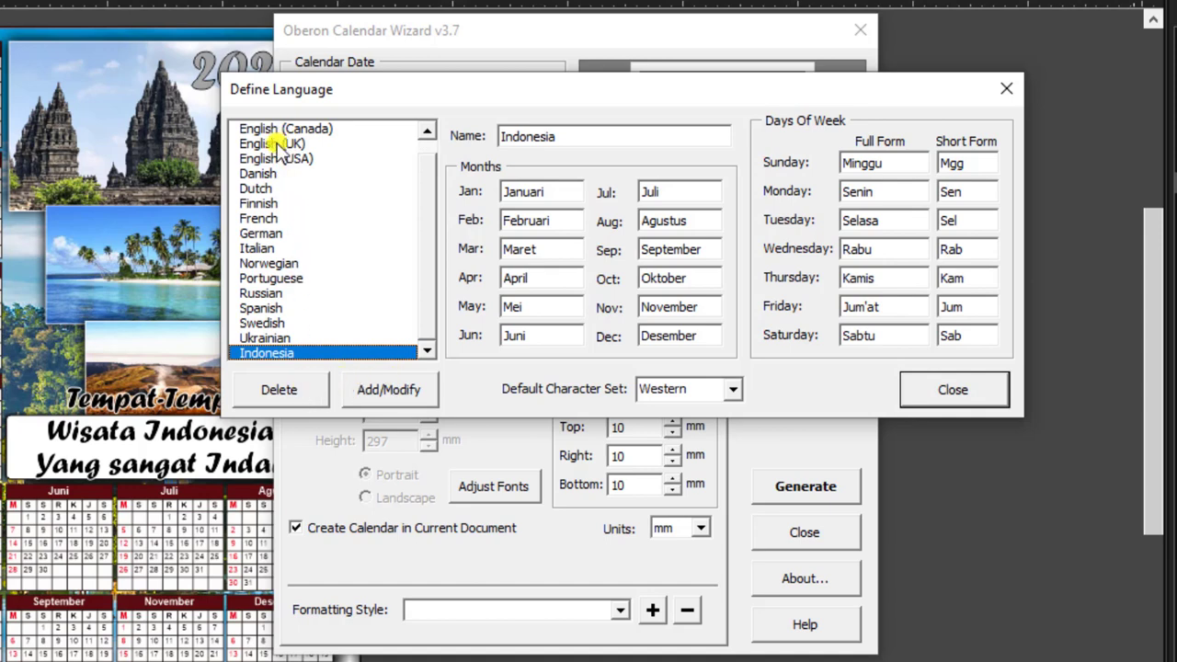
# - Close Define Language, keep Sunday as the first weekday, and bring up Holidays
pyautogui.click(956, 391)
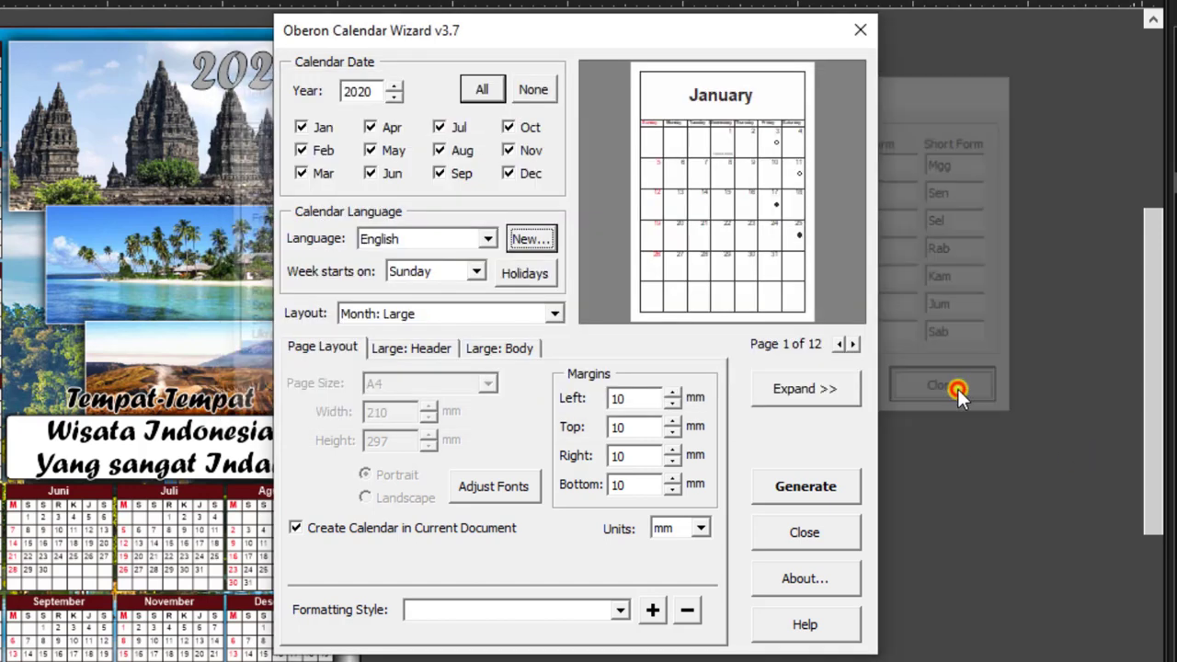
pyautogui.click(474, 274)
pyautogui.click(432, 290)
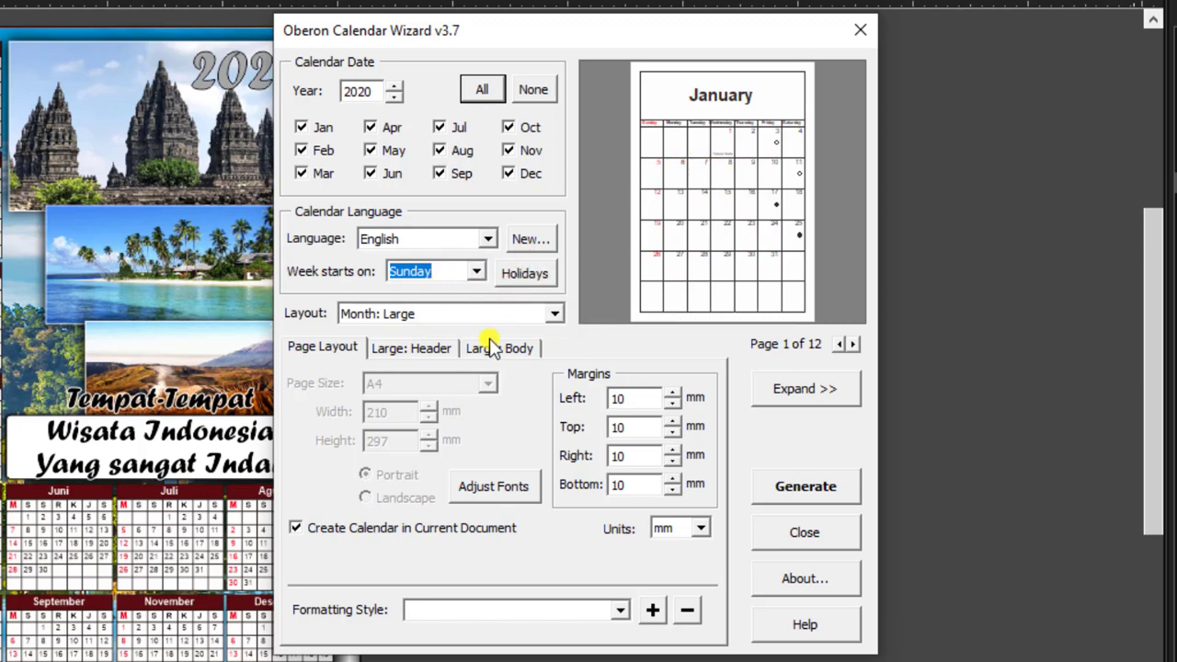
pyautogui.click(543, 275)
# - Select the Jan 1 Tahun Baru holiday and inspect its January month and day fields
pyautogui.moveTo(603, 119); pyautogui.dragTo(259, 68)
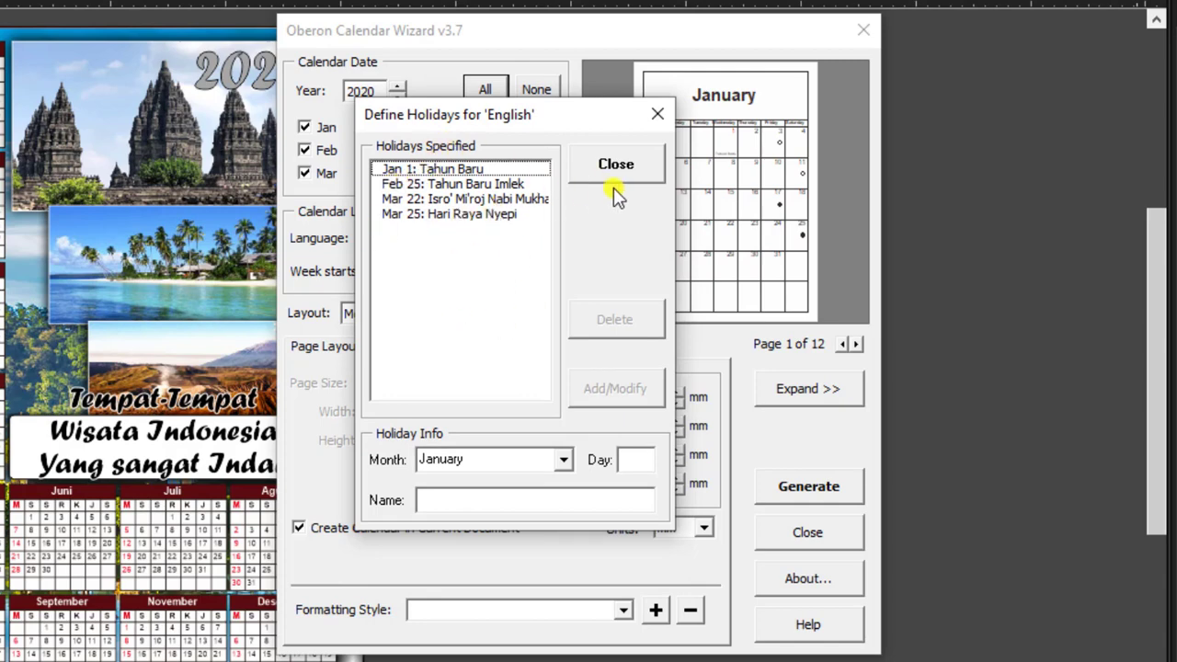
pyautogui.click(439, 170)
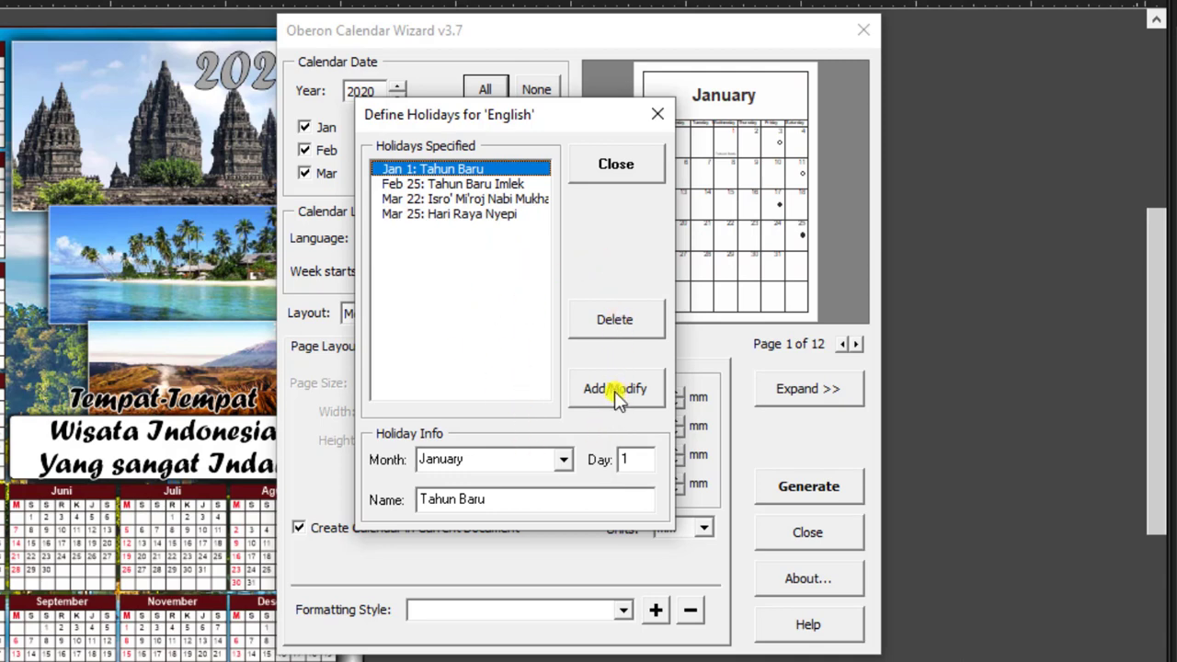
pyautogui.click(564, 459)
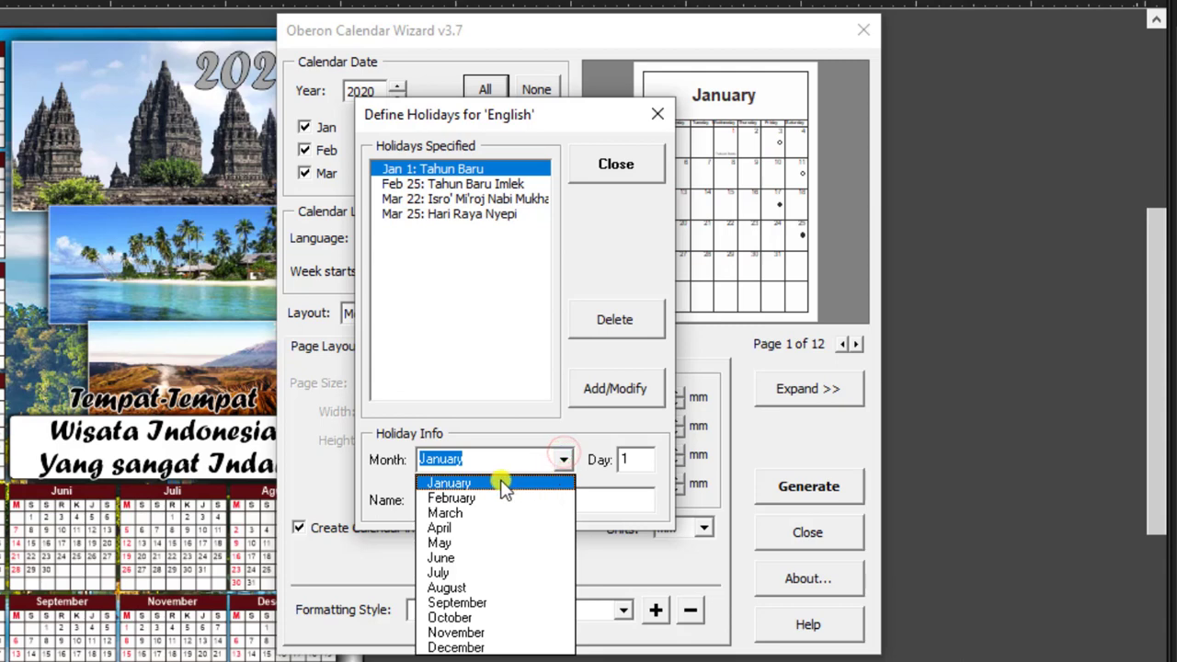
pyautogui.click(501, 476)
pyautogui.click(634, 462)
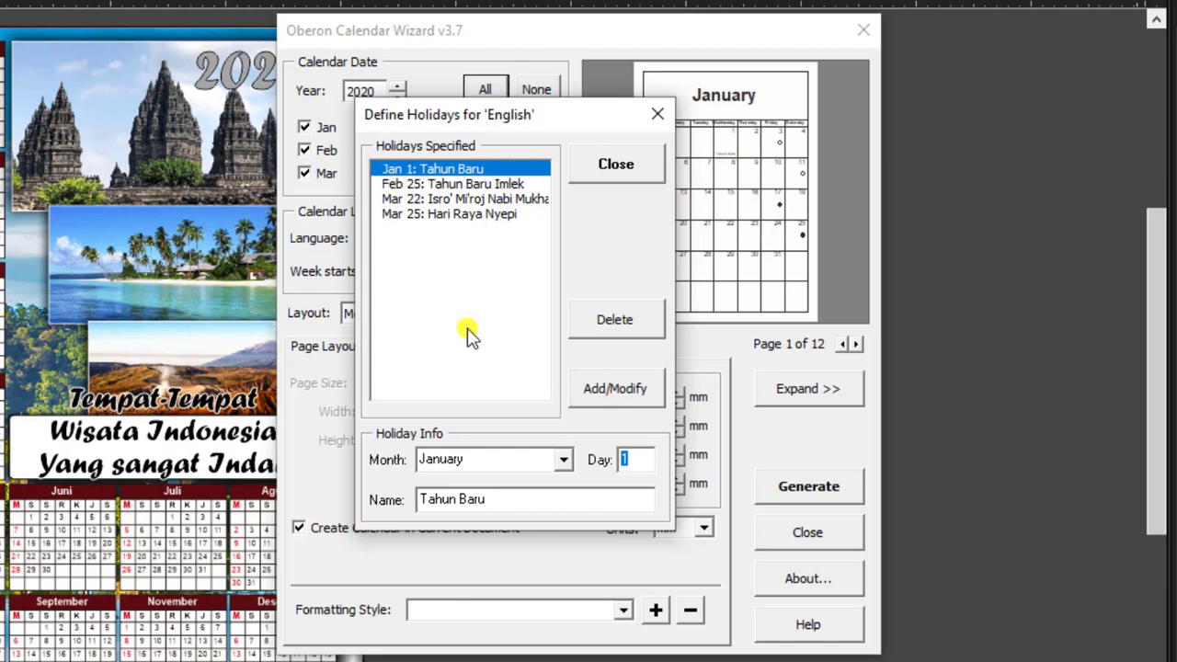
pyautogui.click(564, 461)
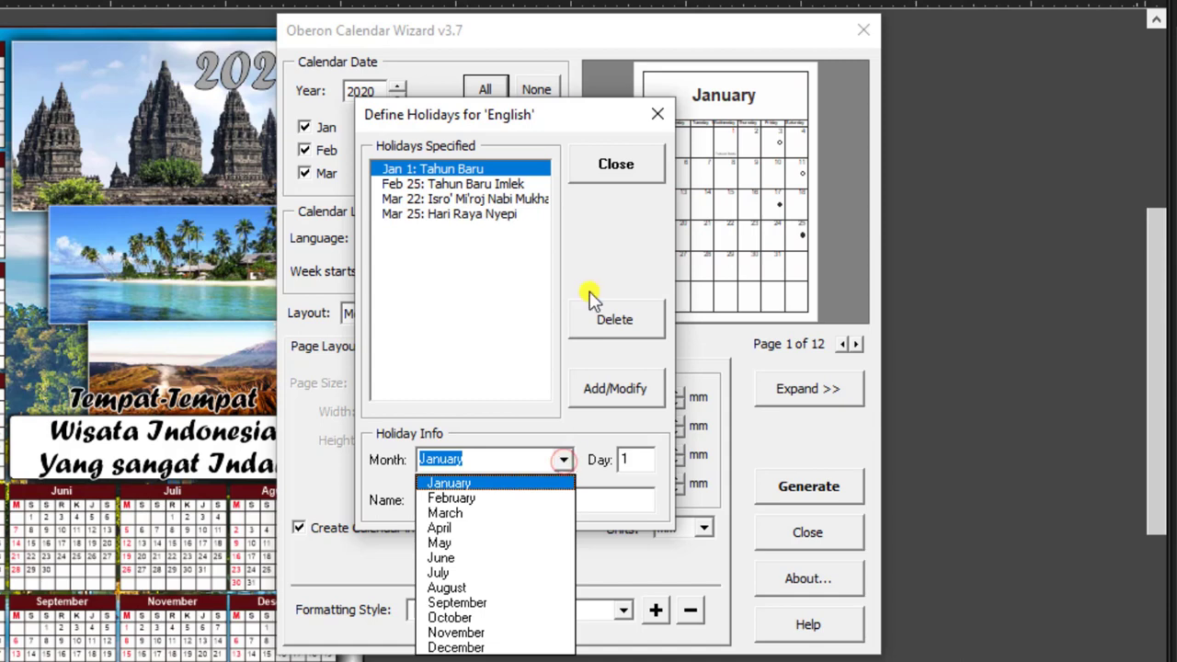
# - Try February and March as the holiday month, then close Define Holidays with four holidays unchanged
pyautogui.click(457, 325)
pyautogui.click(564, 462)
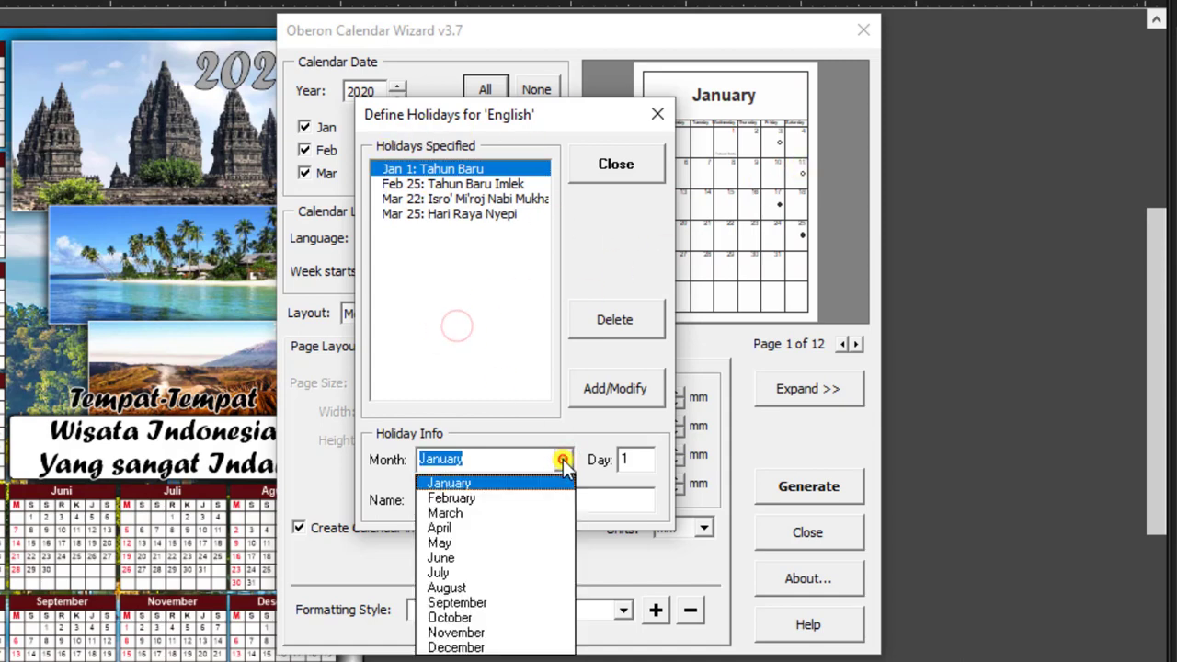
pyautogui.click(533, 497)
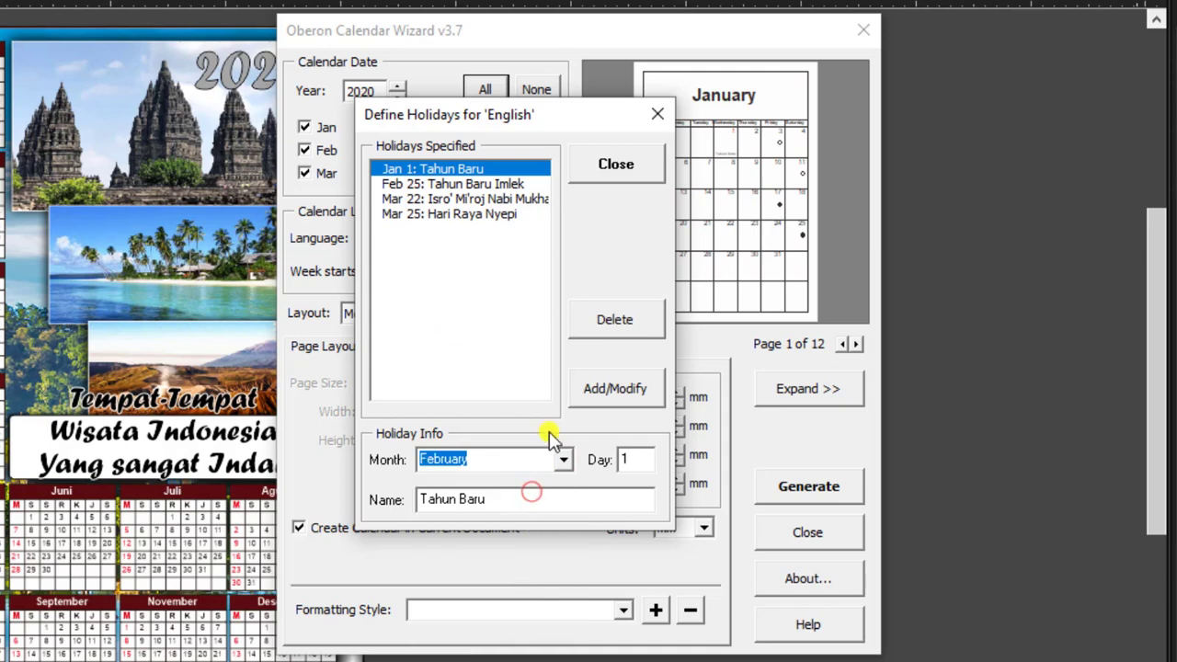
pyautogui.click(653, 461)
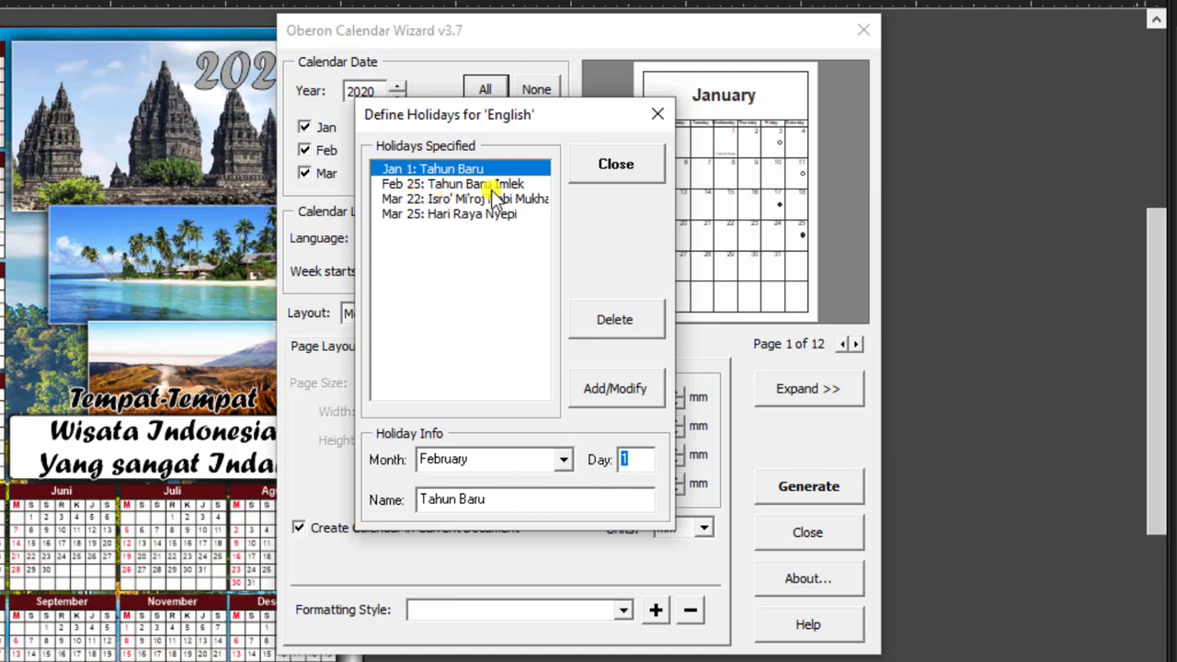
pyautogui.click(561, 460)
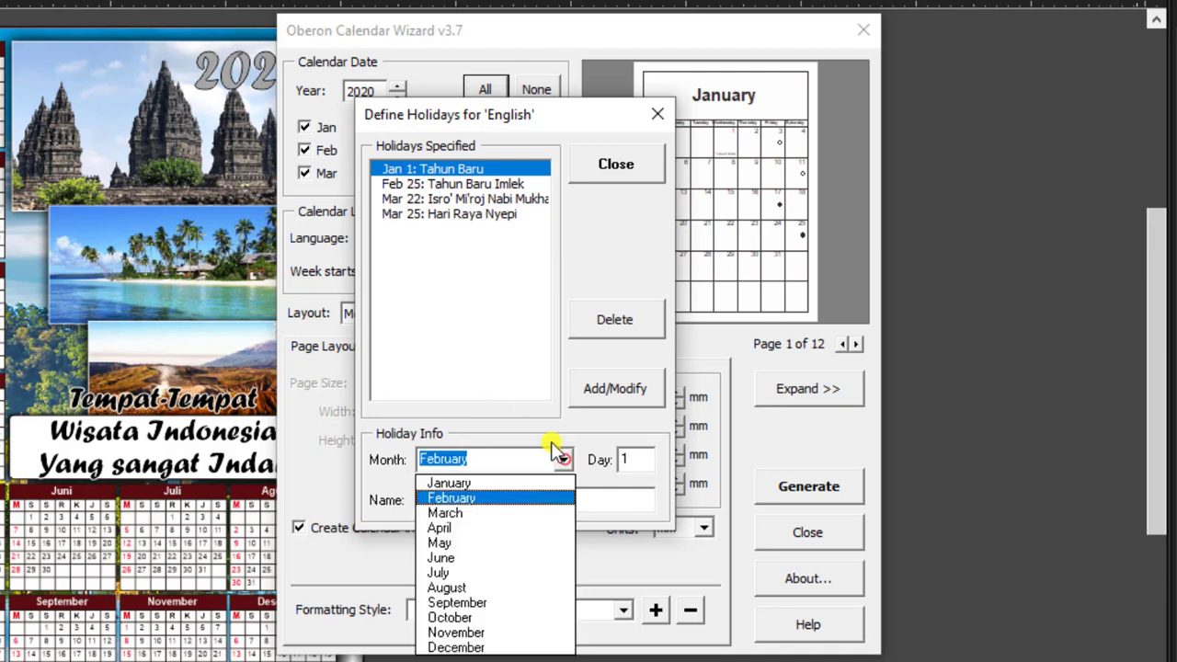
pyautogui.click(507, 512)
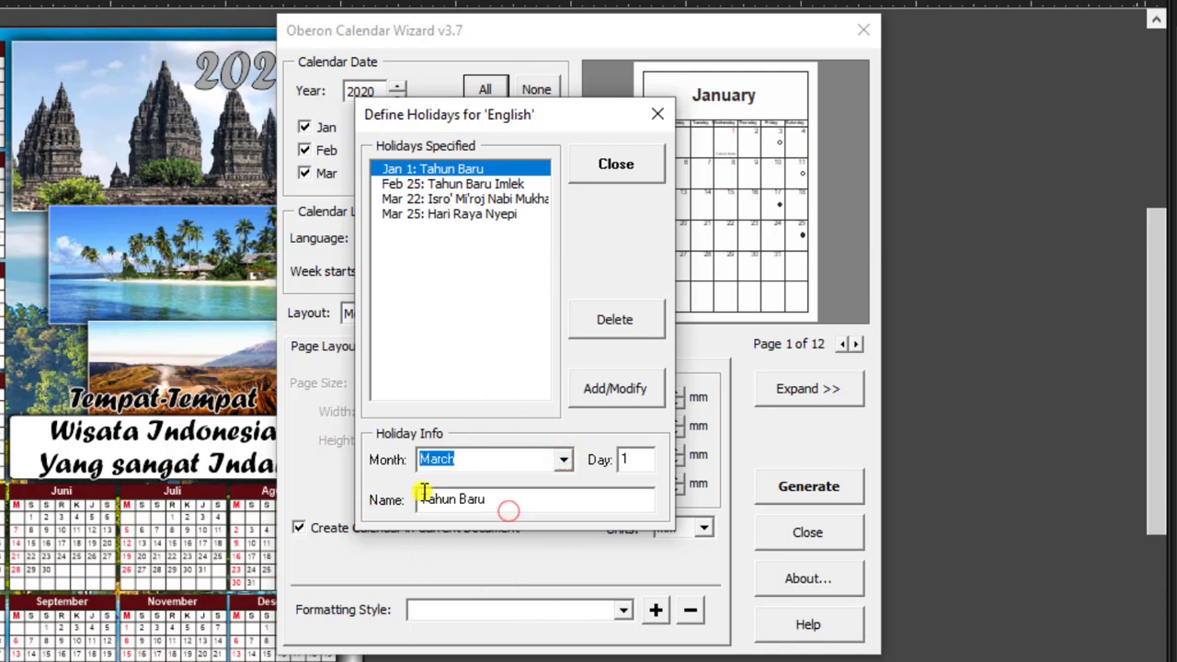
pyautogui.click(527, 500)
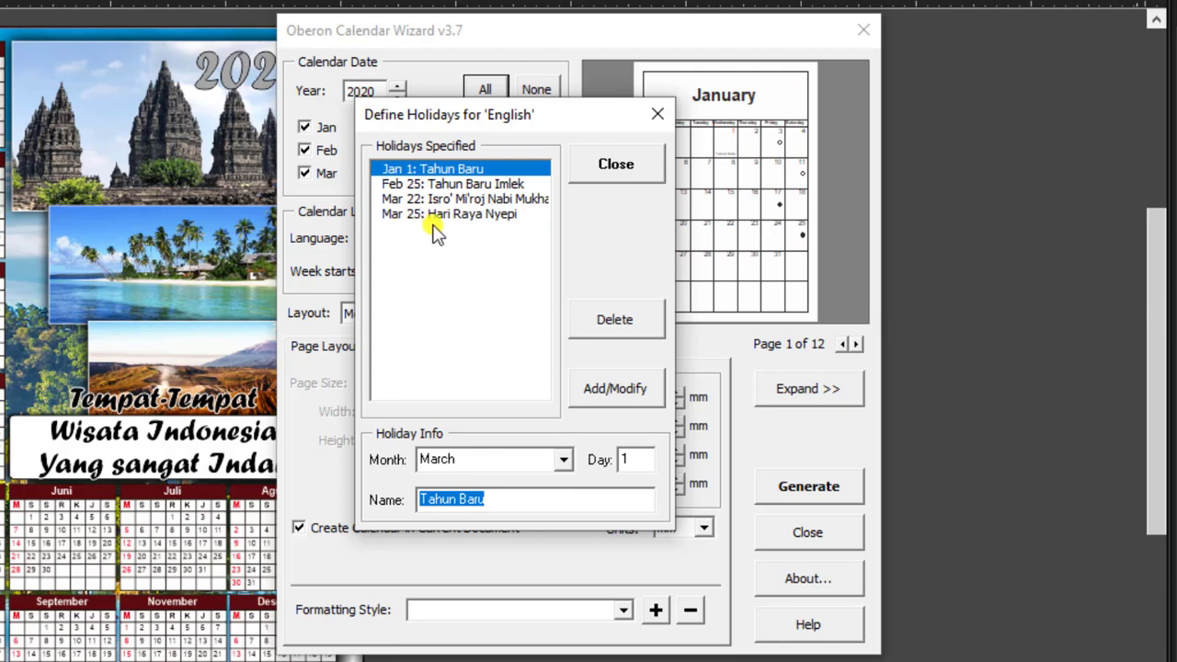
pyautogui.click(498, 501)
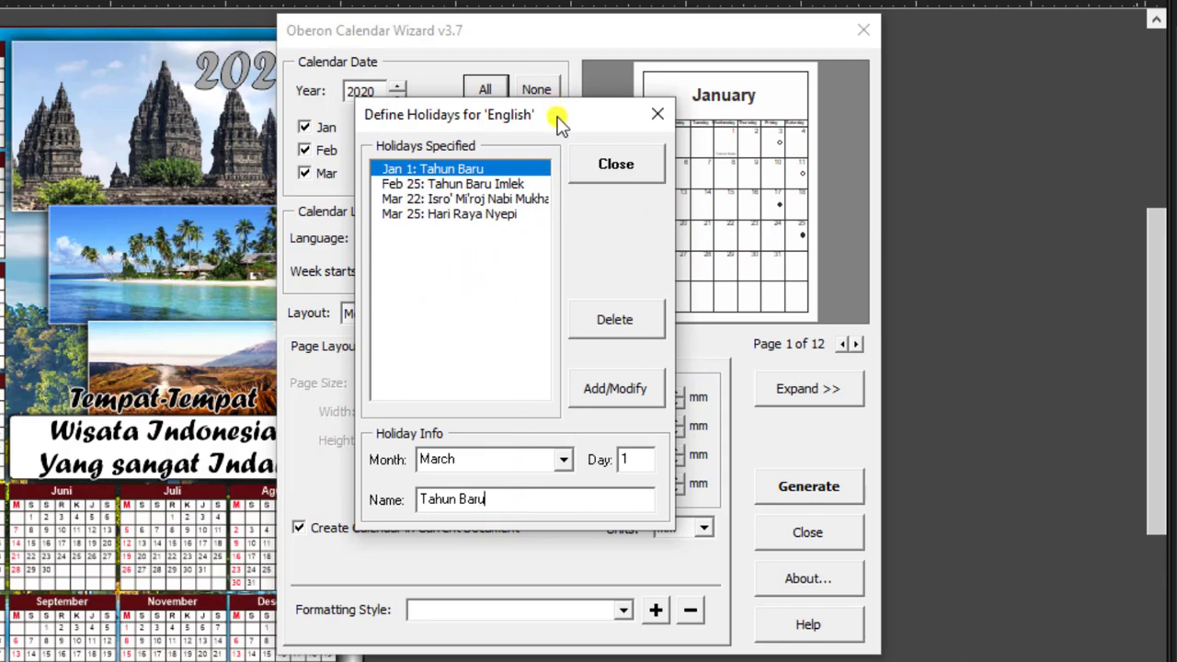
pyautogui.moveTo(558, 123)
pyautogui.mouseDown()
pyautogui.moveTo(400, 82)
pyautogui.moveTo(495, 178)
pyautogui.mouseUp()
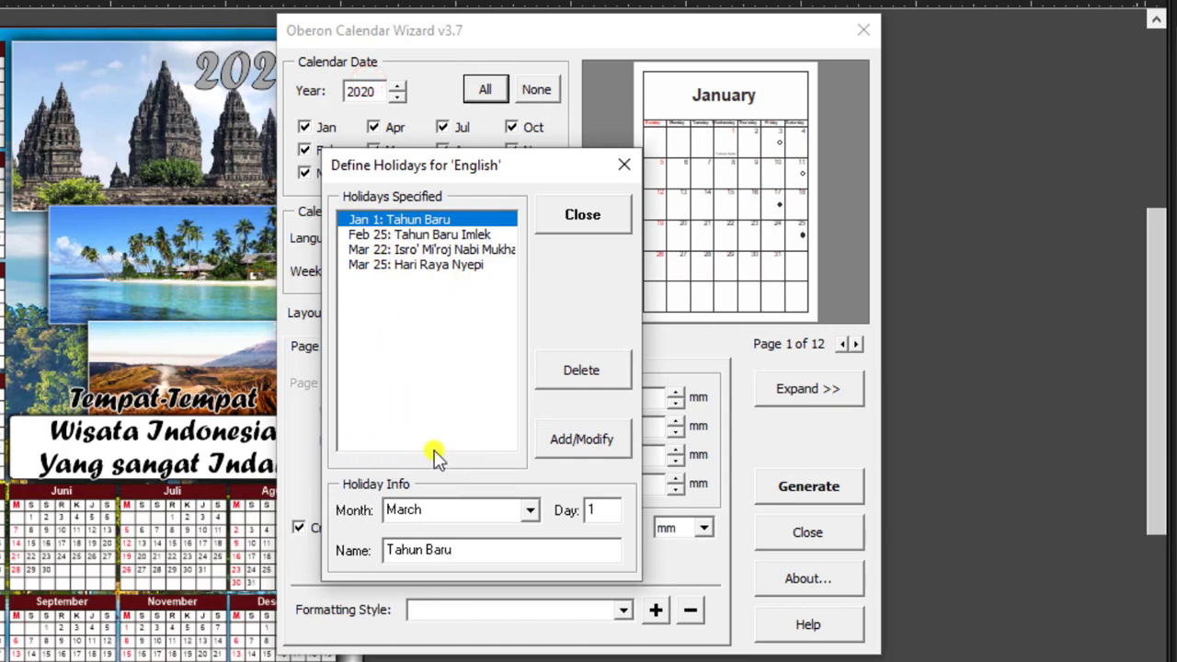
pyautogui.click(560, 220)
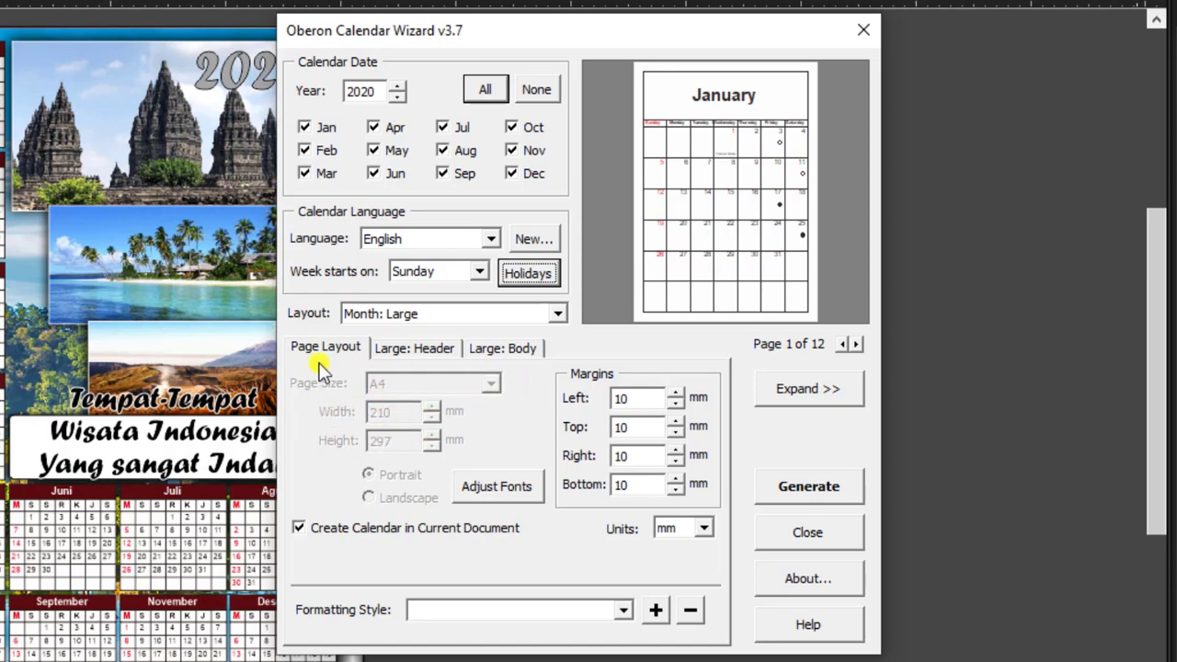
# - Preview the various Month and Year layouts in the Layout list
pyautogui.click(559, 315)
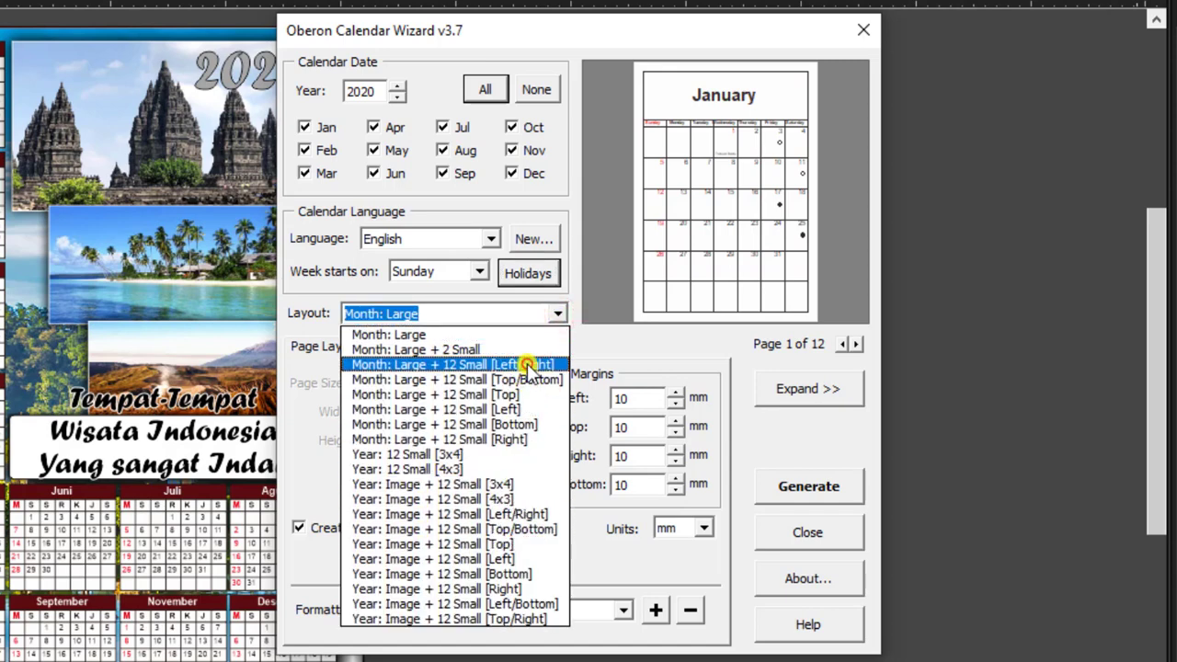
pyautogui.click(527, 364)
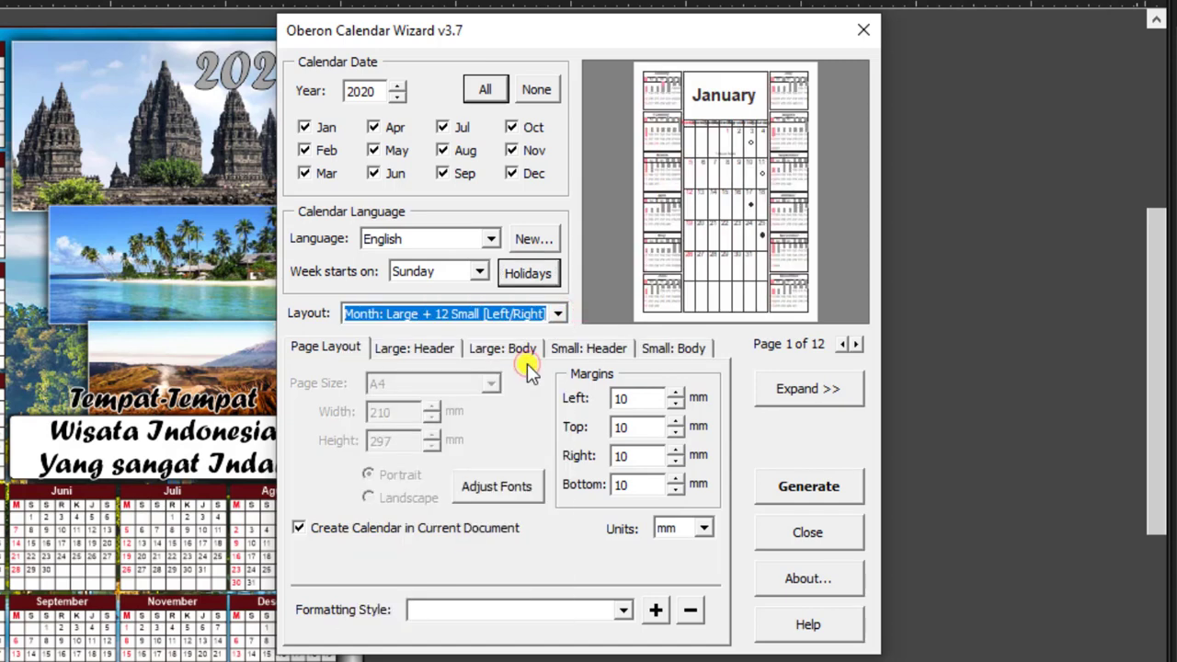
pyautogui.click(556, 314)
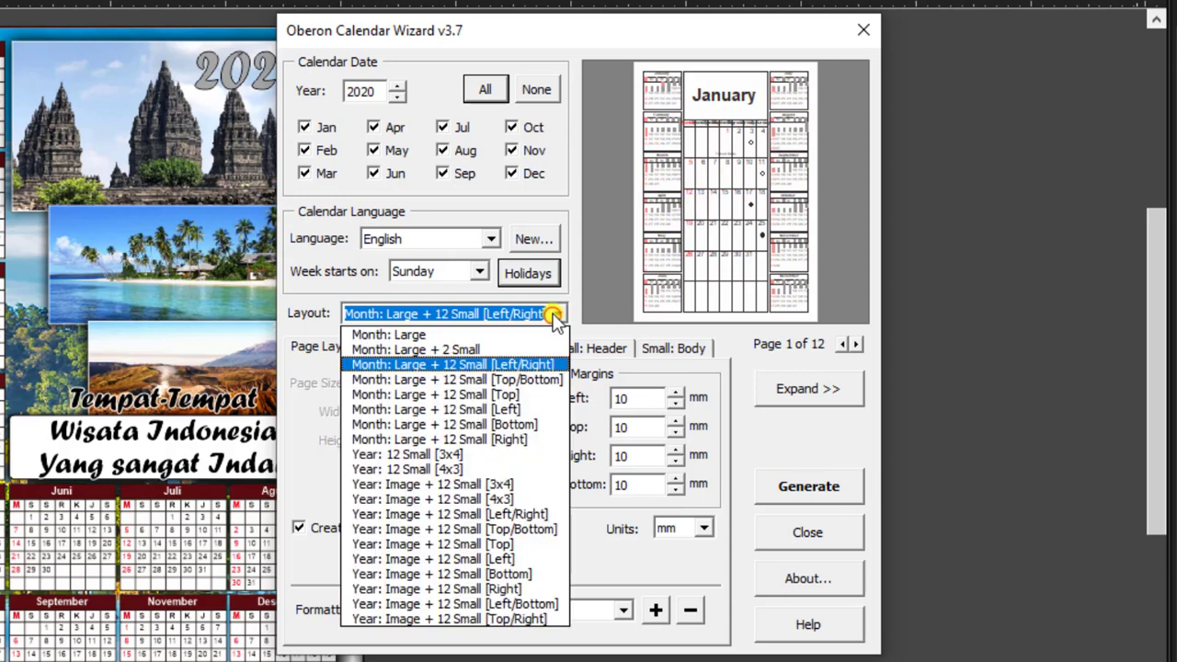
pyautogui.click(542, 379)
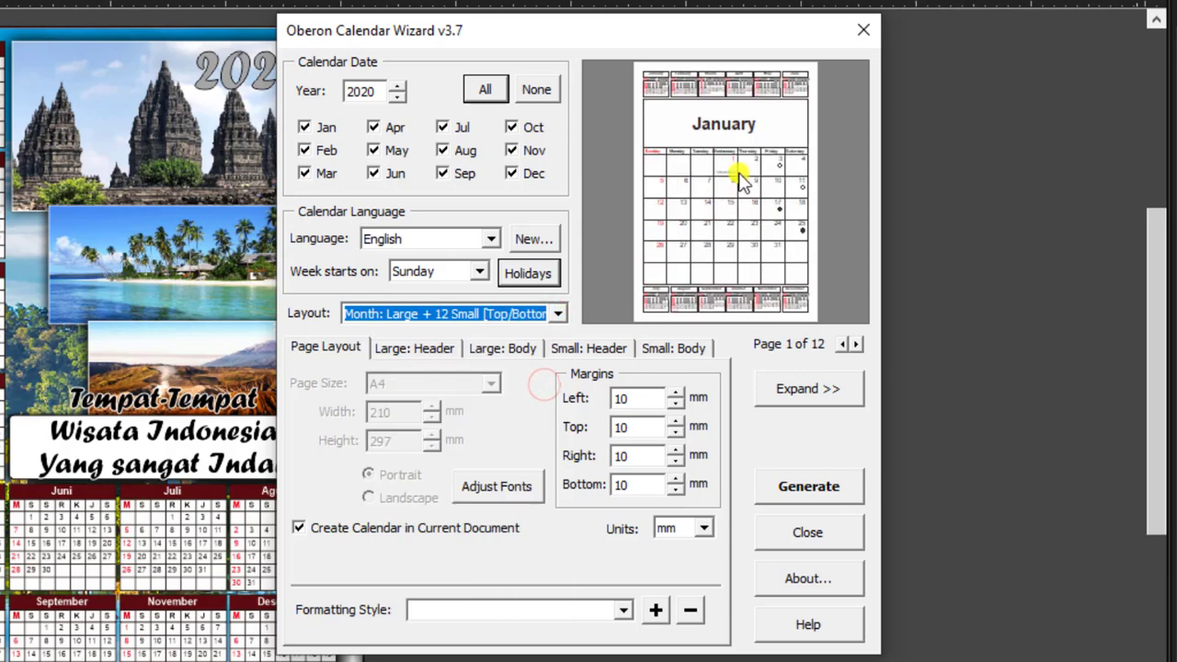
pyautogui.click(557, 314)
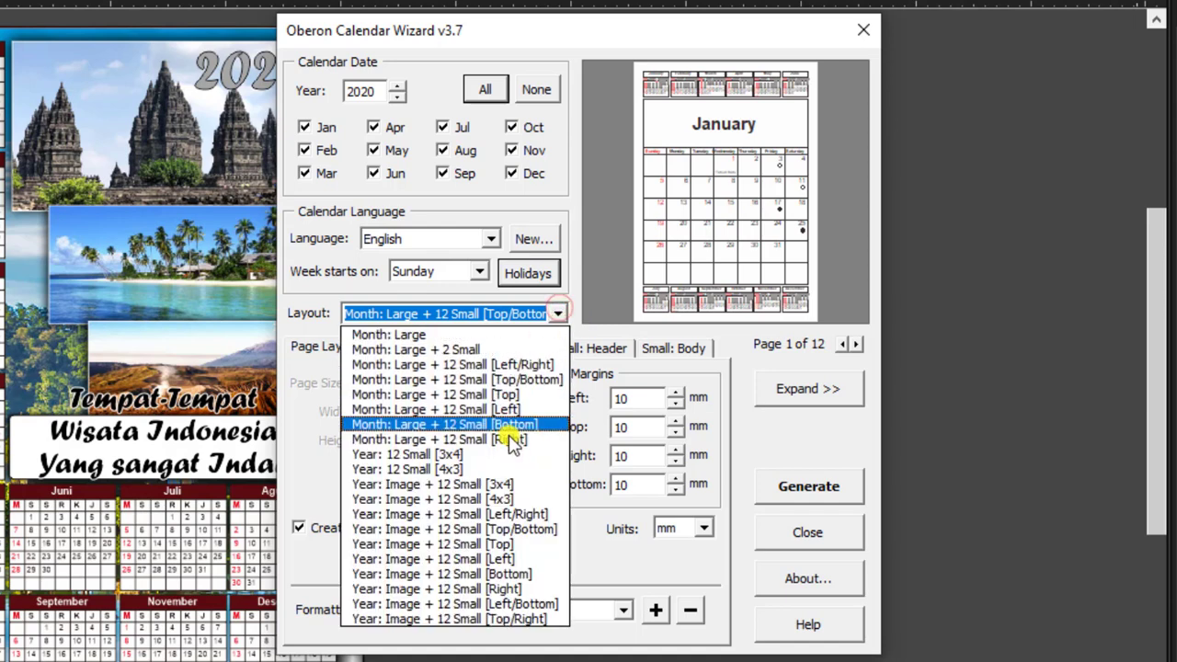
pyautogui.click(541, 514)
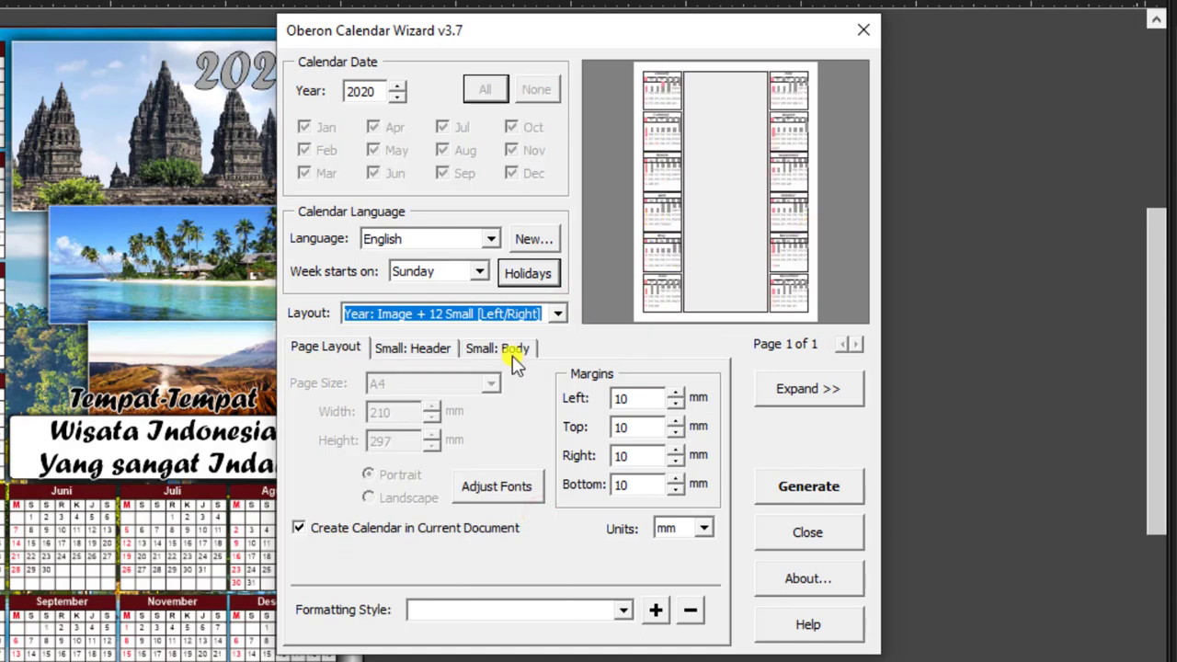
pyautogui.click(555, 313)
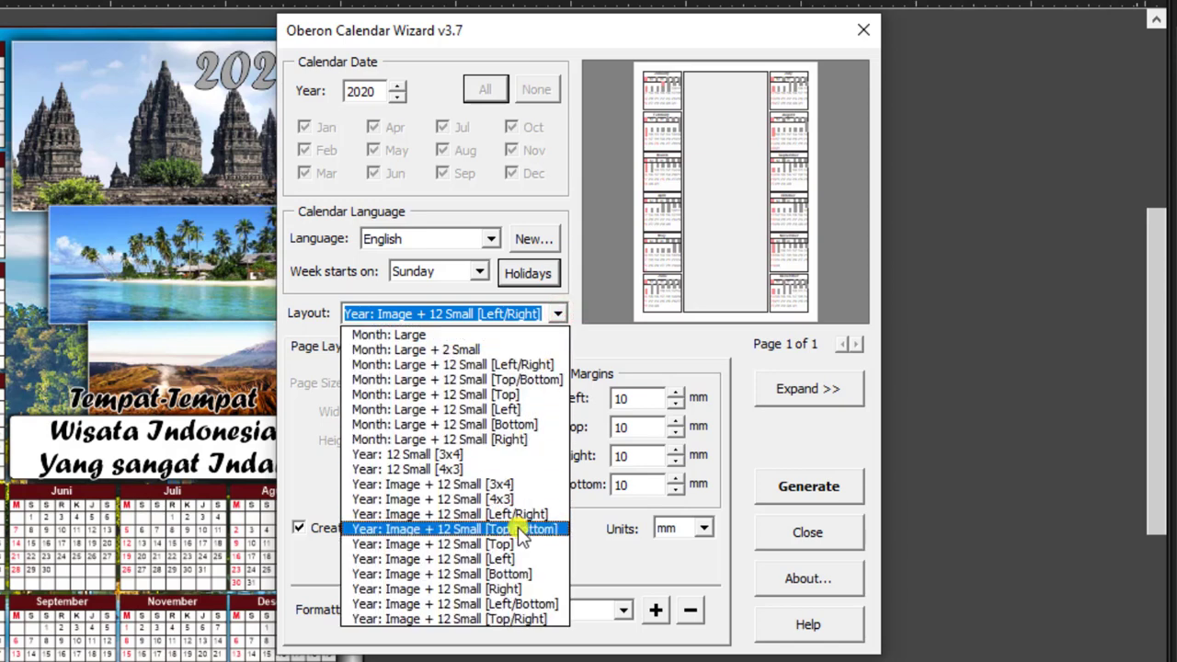
pyautogui.click(518, 527)
pyautogui.click(557, 314)
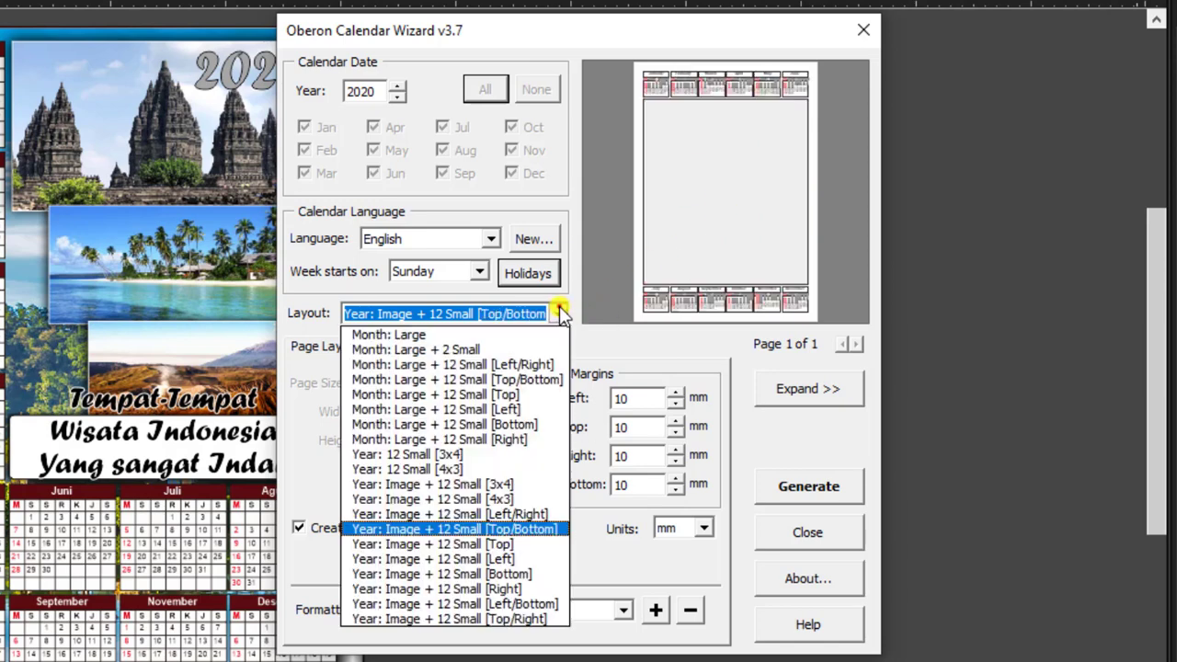
pyautogui.click(522, 603)
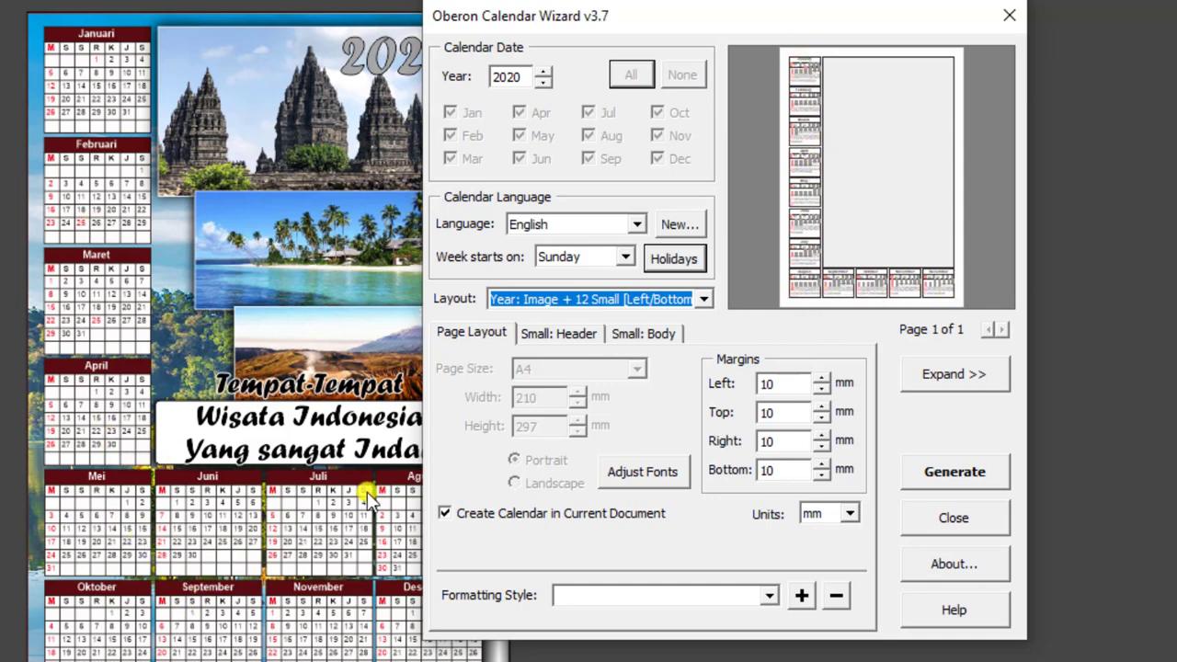
pyautogui.click(715, 293)
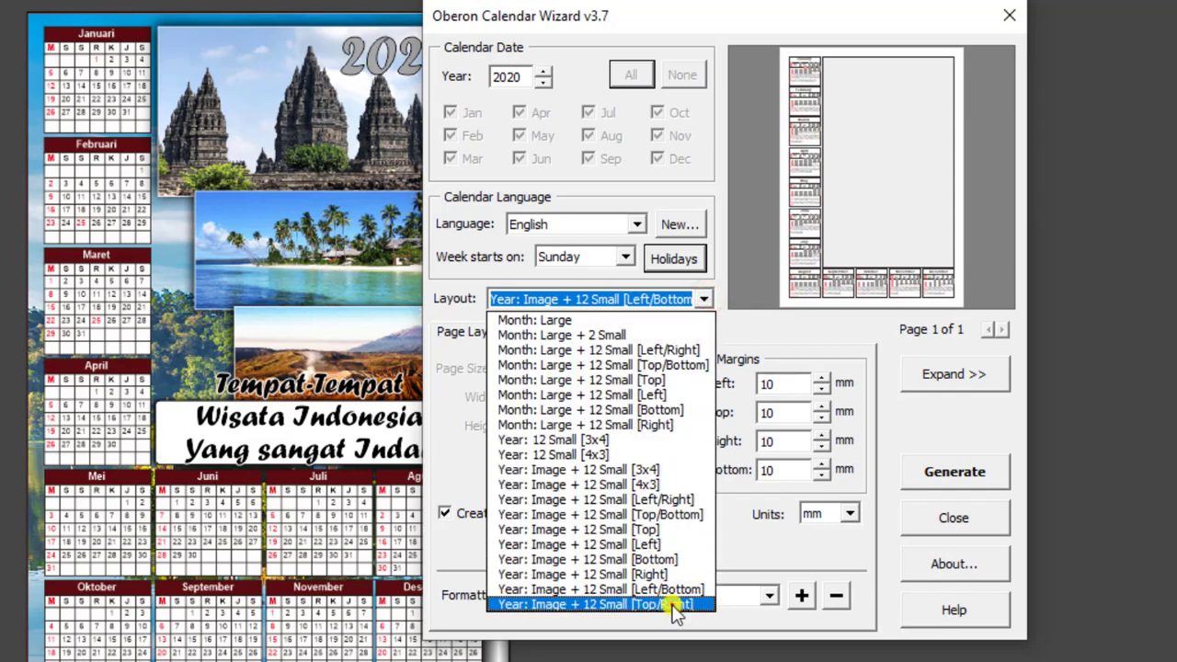
pyautogui.click(676, 604)
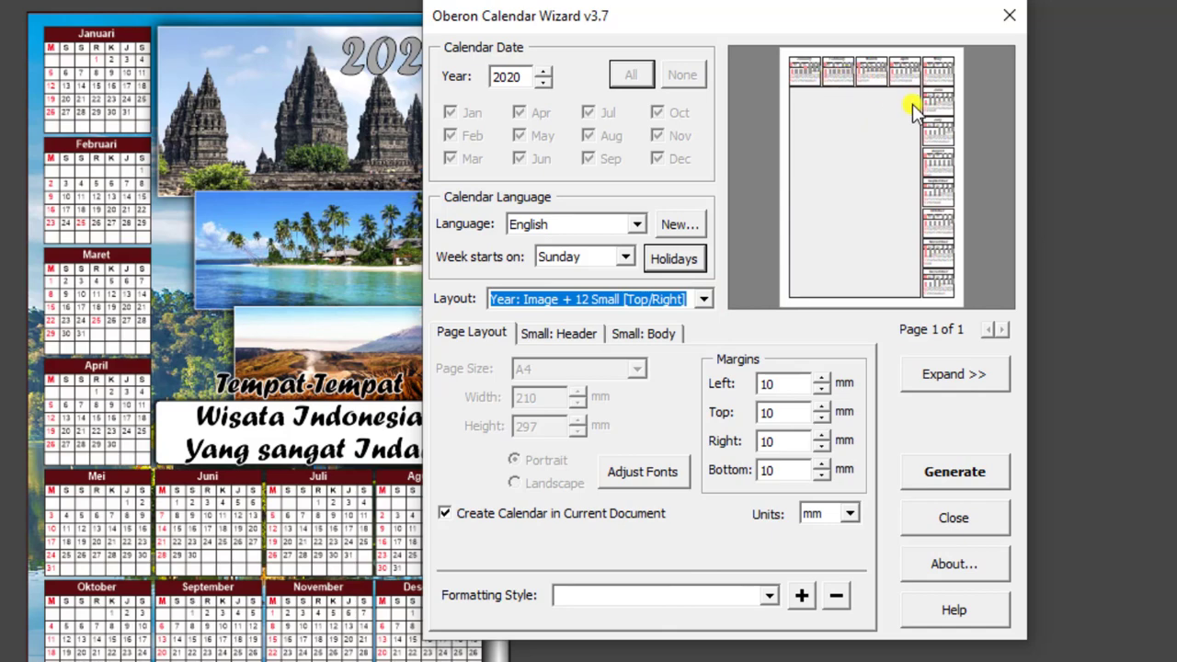
# - Choose the 'Year: Image + 12 Small [Left/Right]' calendar layout
pyautogui.click(702, 299)
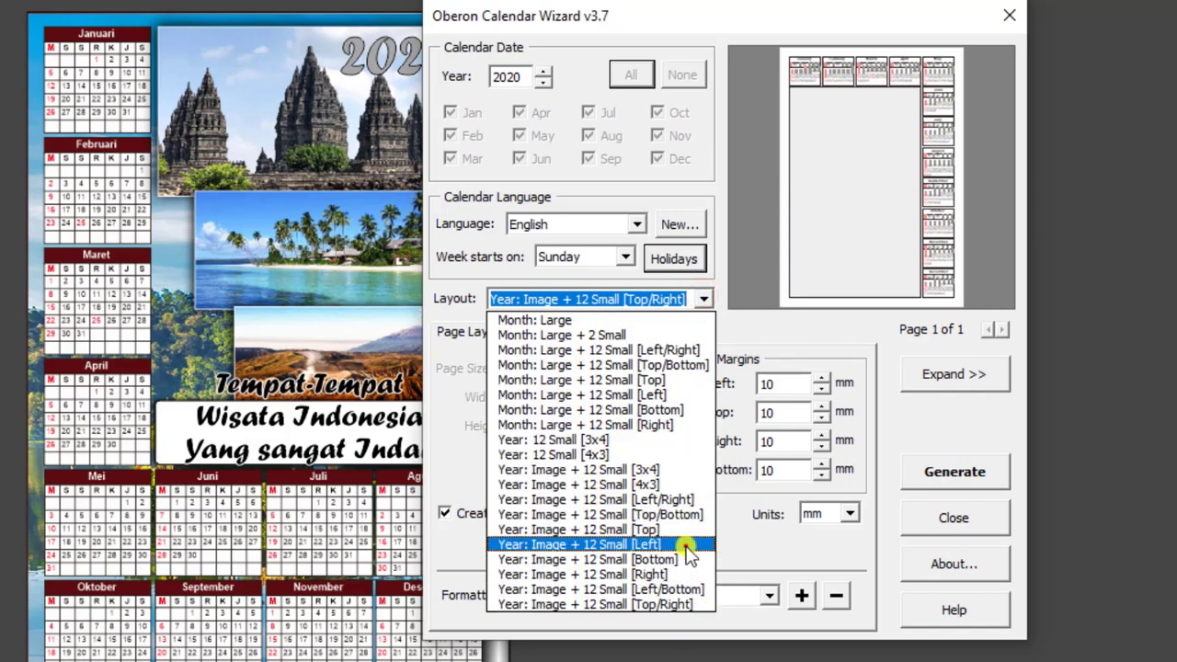
pyautogui.click(682, 544)
pyautogui.click(705, 296)
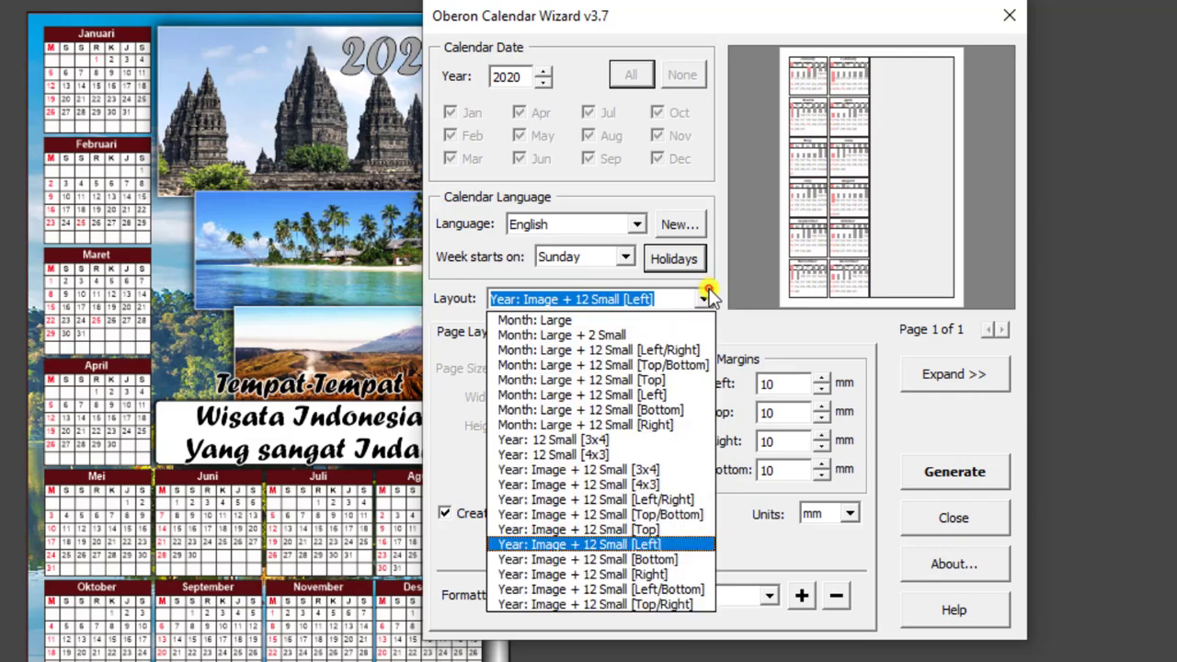
pyautogui.click(699, 517)
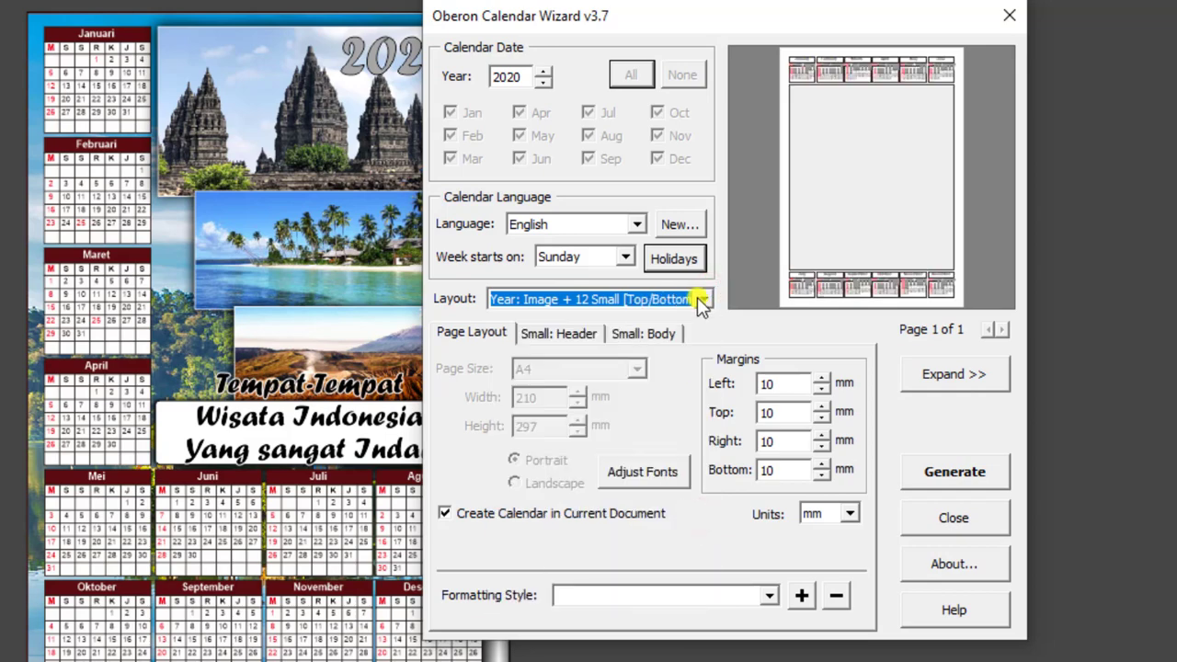
pyautogui.click(704, 298)
pyautogui.click(677, 501)
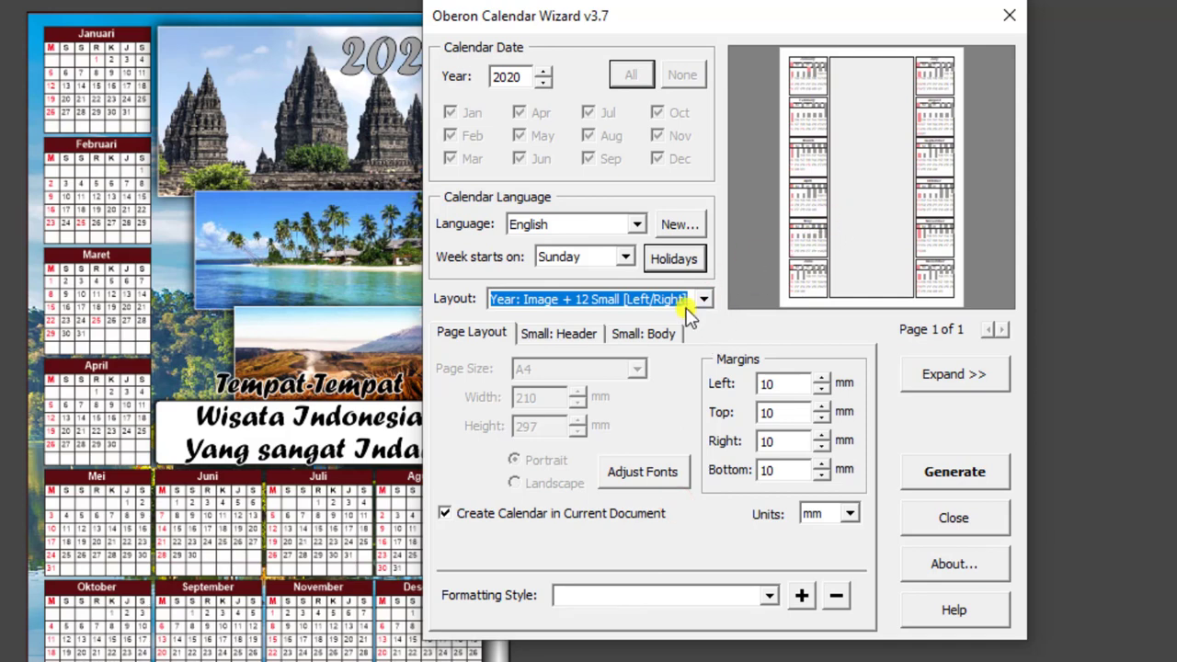
pyautogui.click(717, 328)
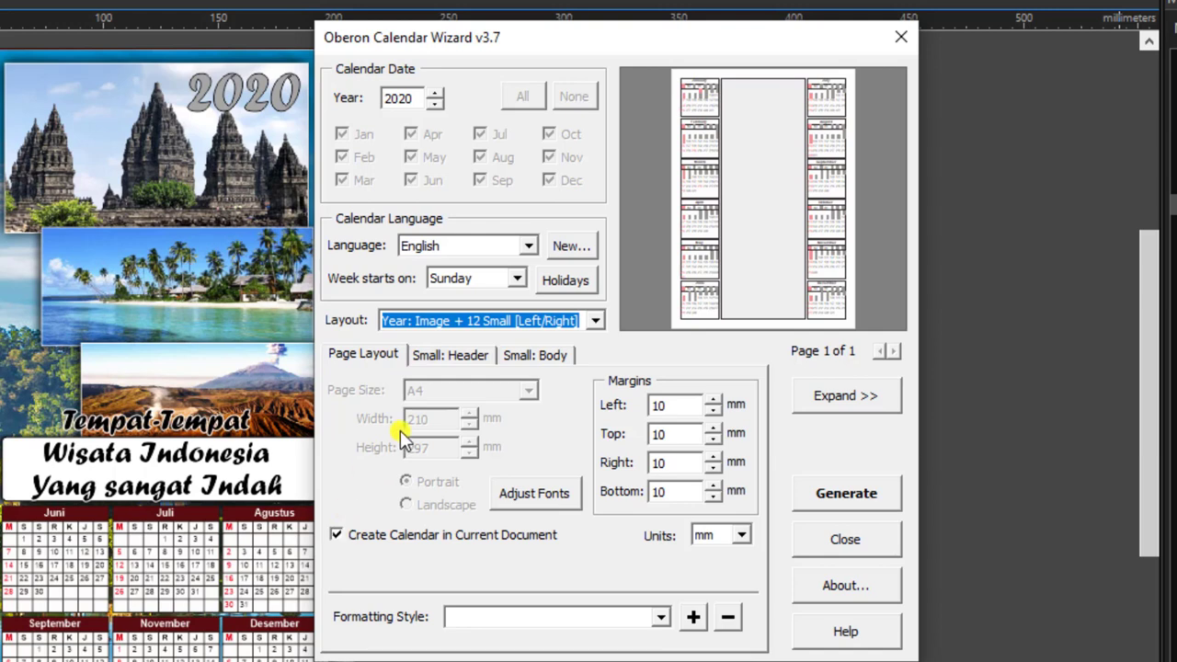
# - Create the calendar in a new document, keeping the A4 page size
pyautogui.click(339, 537)
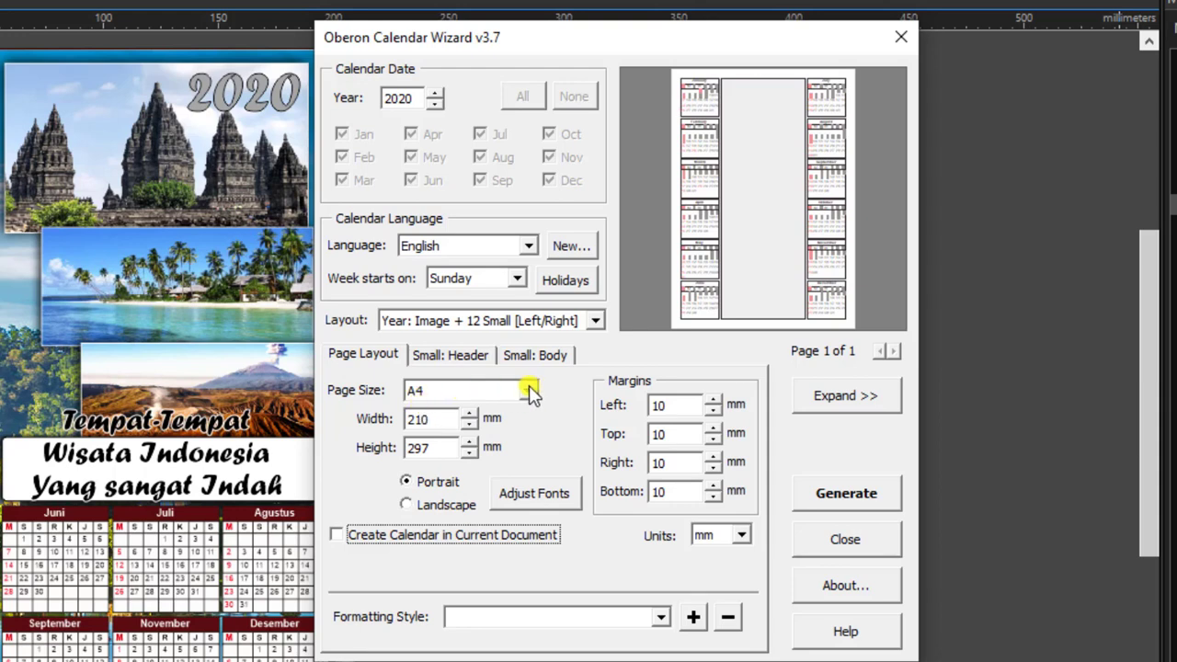
pyautogui.click(532, 391)
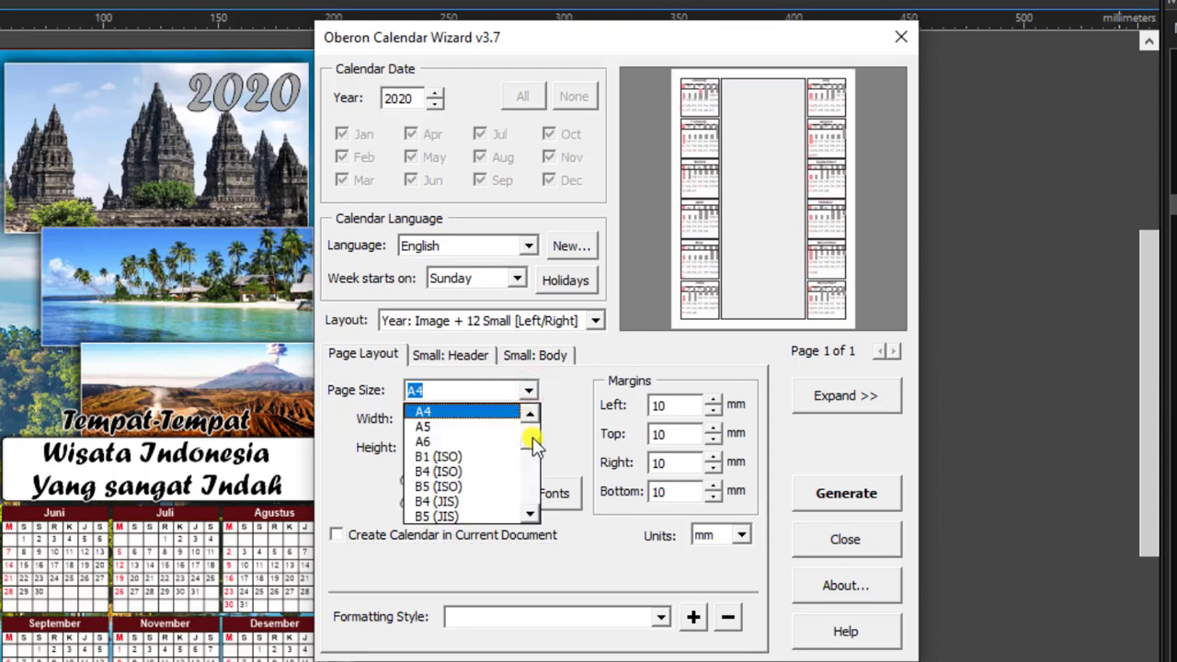
pyautogui.scroll(-3, 532, 437)
pyautogui.click(531, 415)
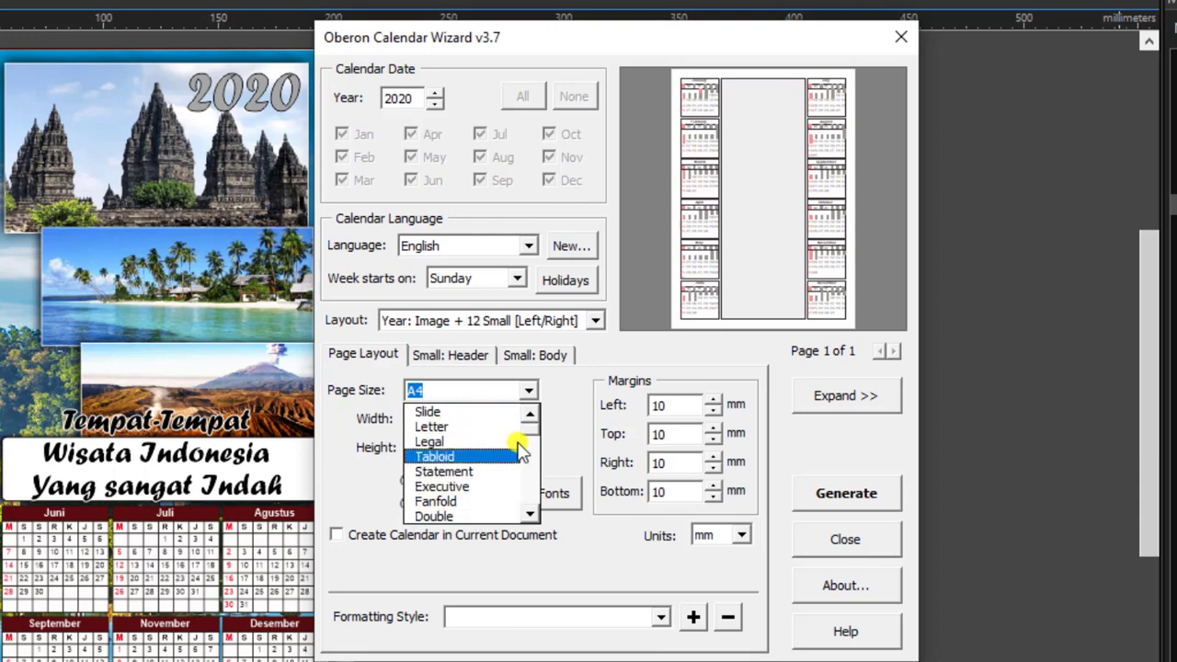
pyautogui.moveTo(525, 433); pyautogui.dragTo(533, 460)
pyautogui.click(573, 439)
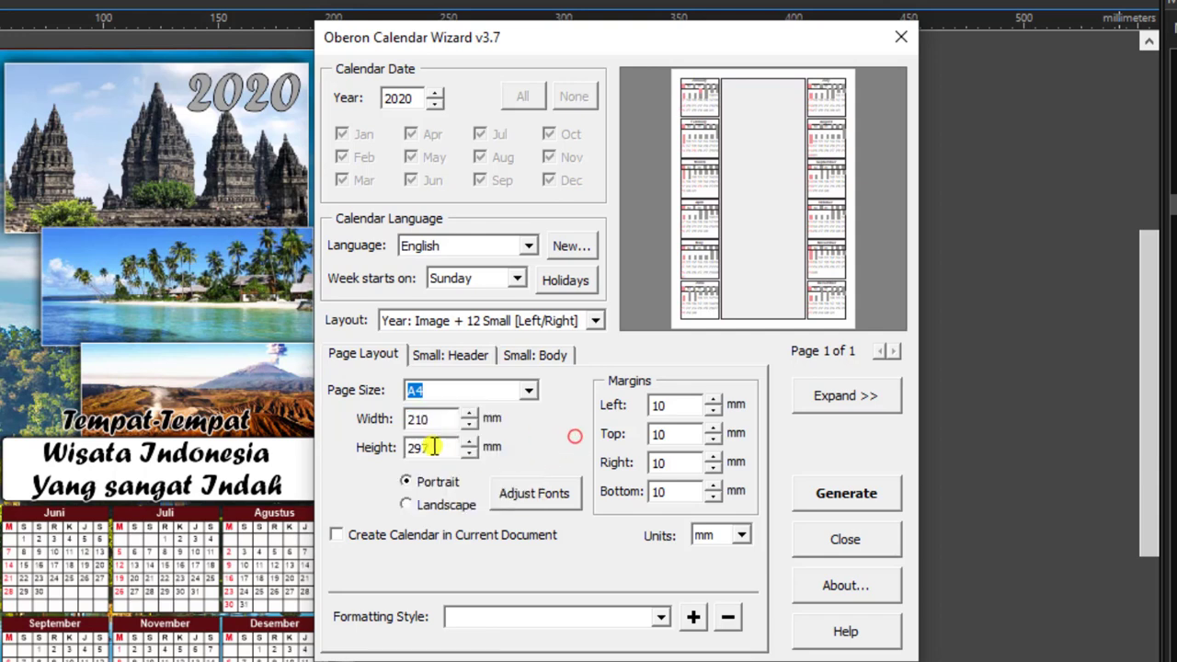
# - Turn the A4 page to Landscape (297 × 210 mm) and show the expanded preview
pyautogui.doubleClick(438, 418)
pyautogui.doubleClick(425, 448)
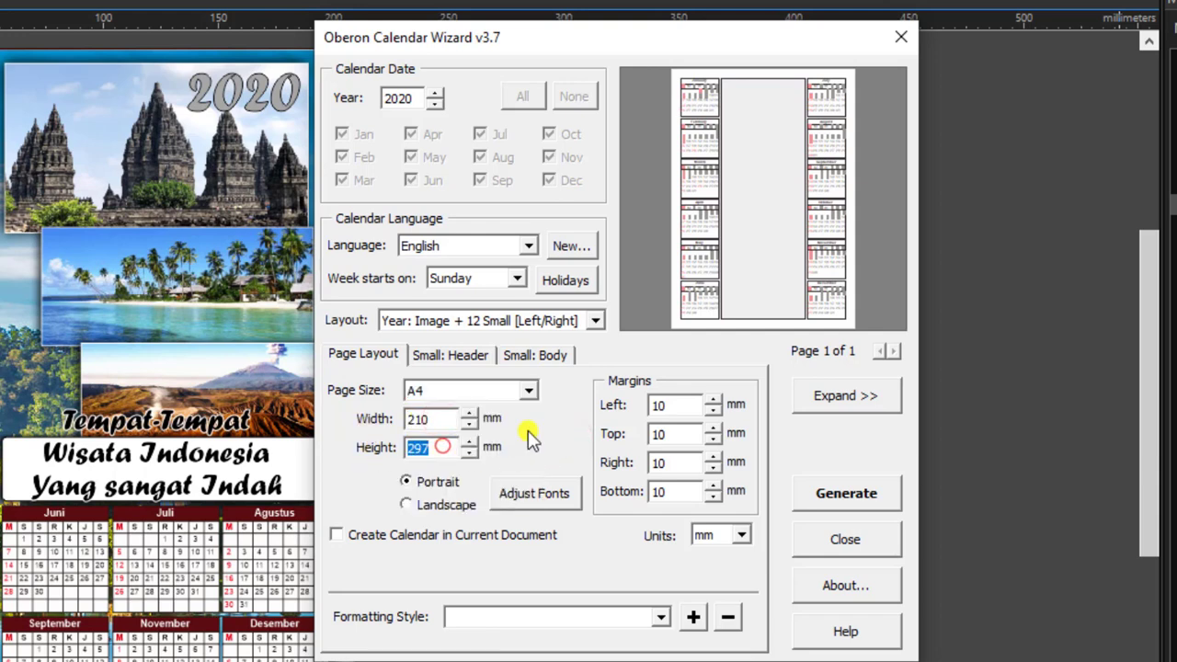
pyautogui.click(431, 450)
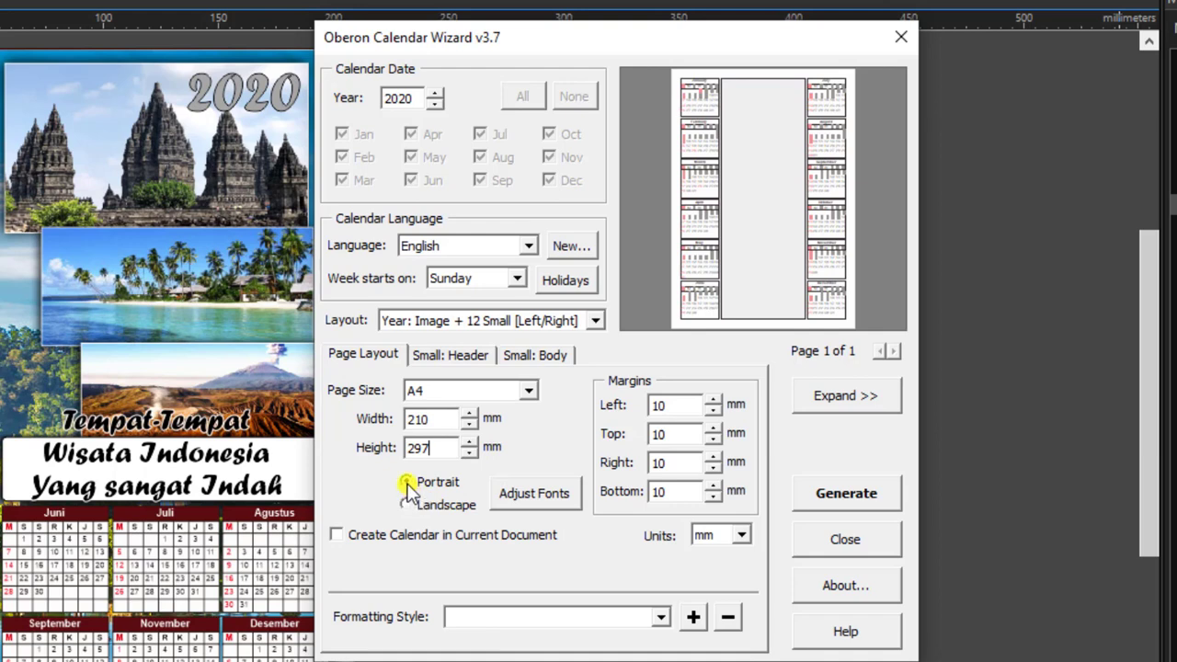
pyautogui.click(443, 507)
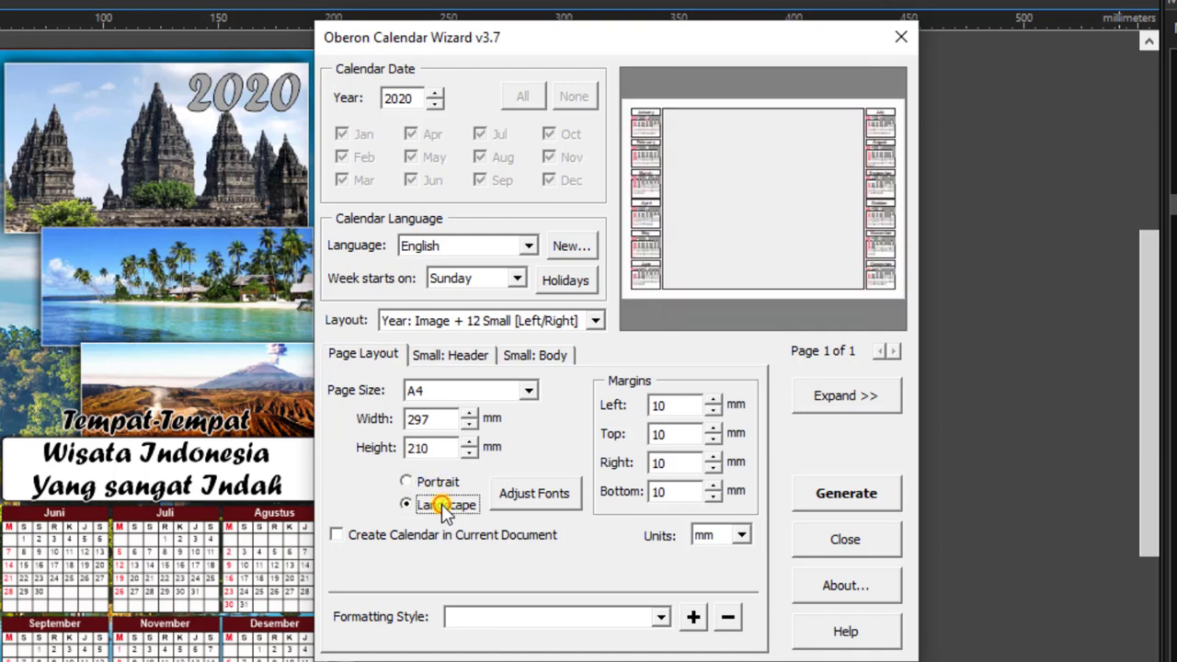
pyautogui.click(846, 397)
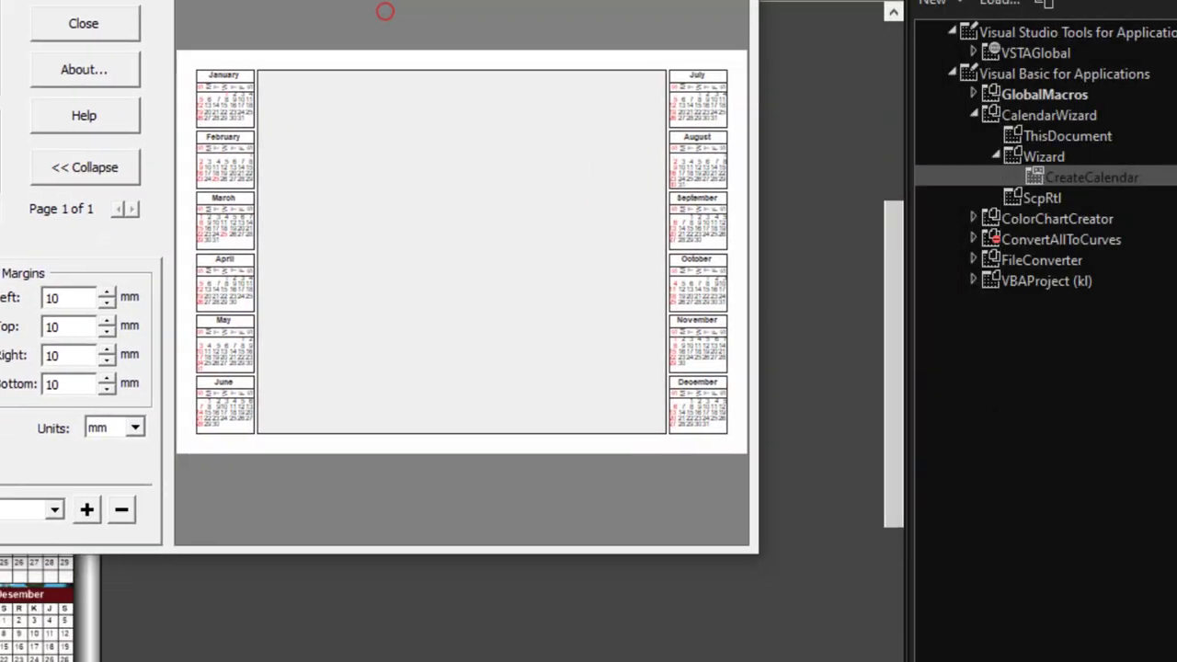
# - Return the calendar page to Portrait orientation
pyautogui.click(108, 475)
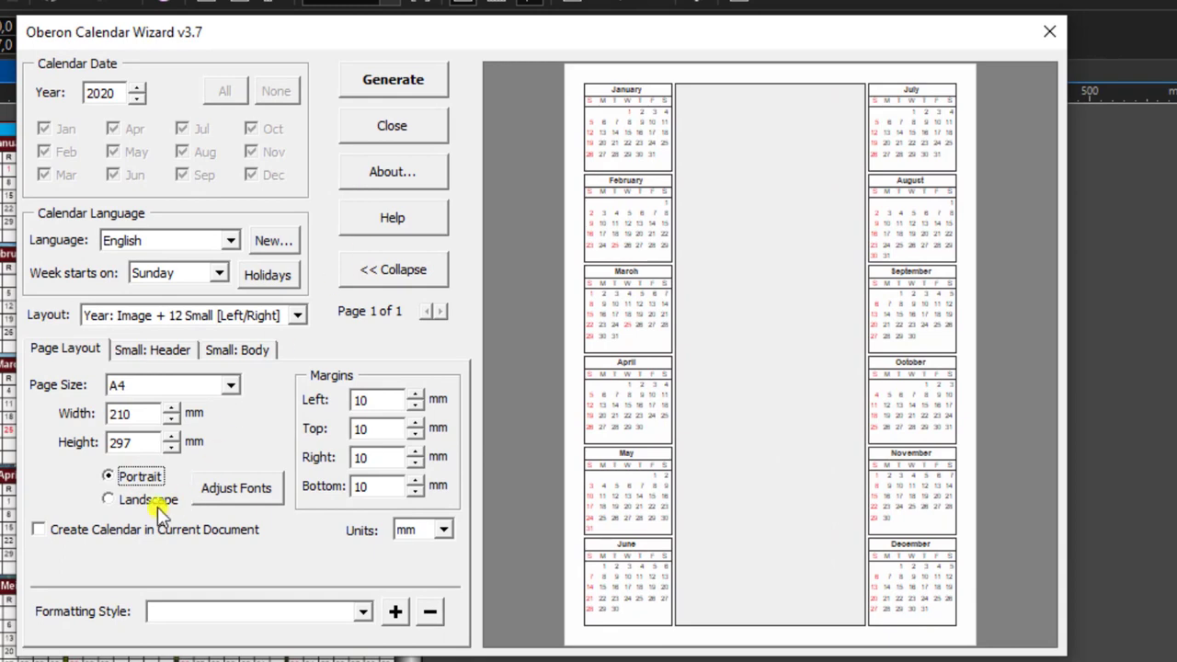
pyautogui.click(154, 500)
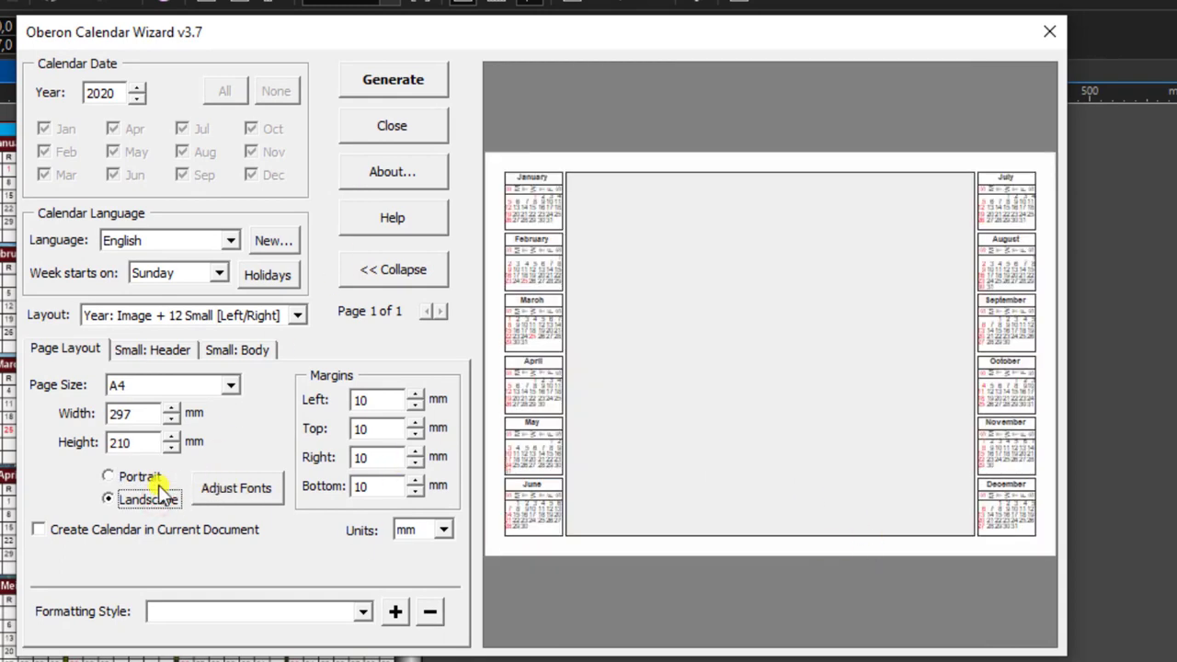
pyautogui.click(147, 477)
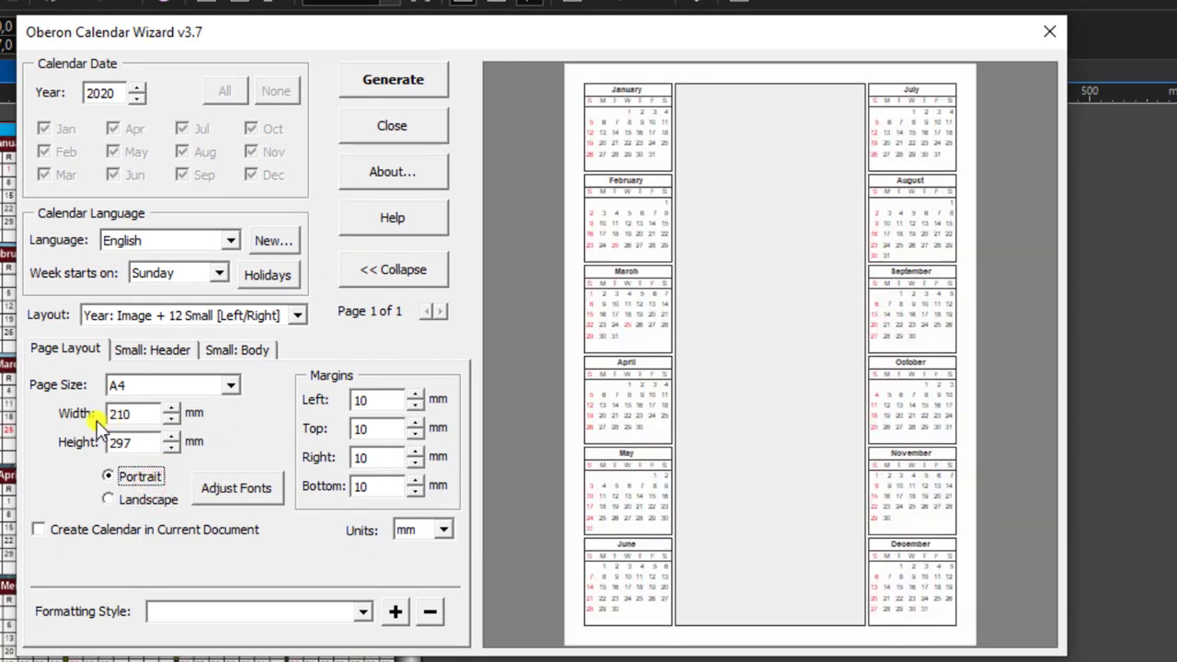
# - Set the calendar language to Indonesia on the Small: Header settings
pyautogui.click(174, 359)
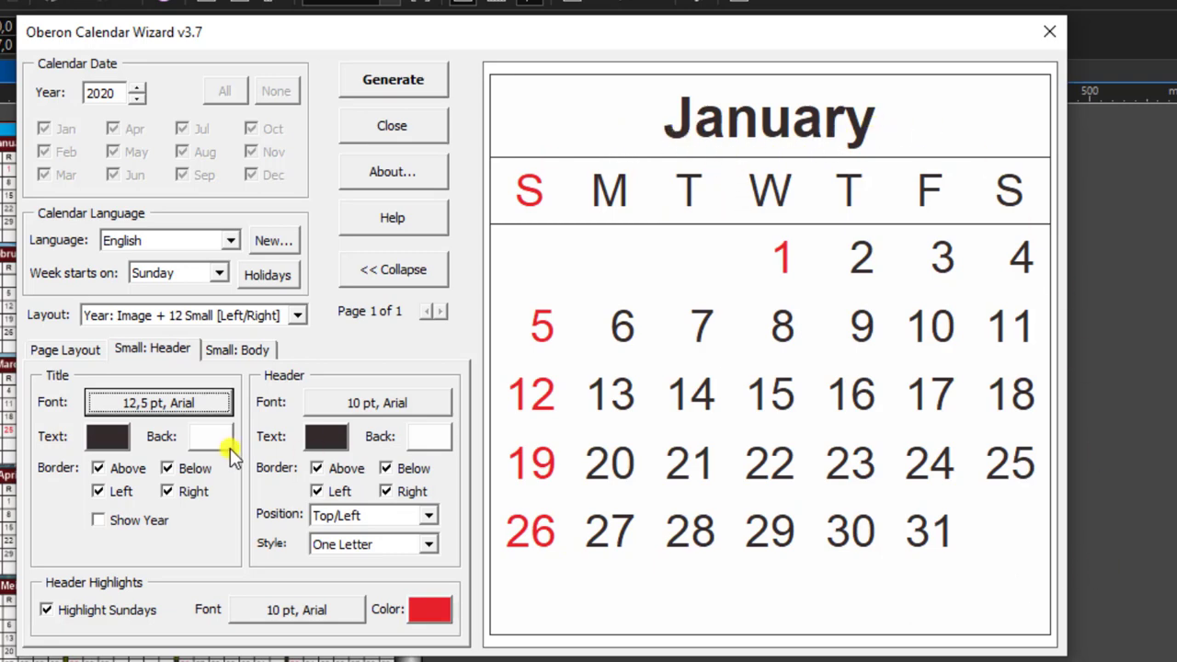
pyautogui.click(231, 240)
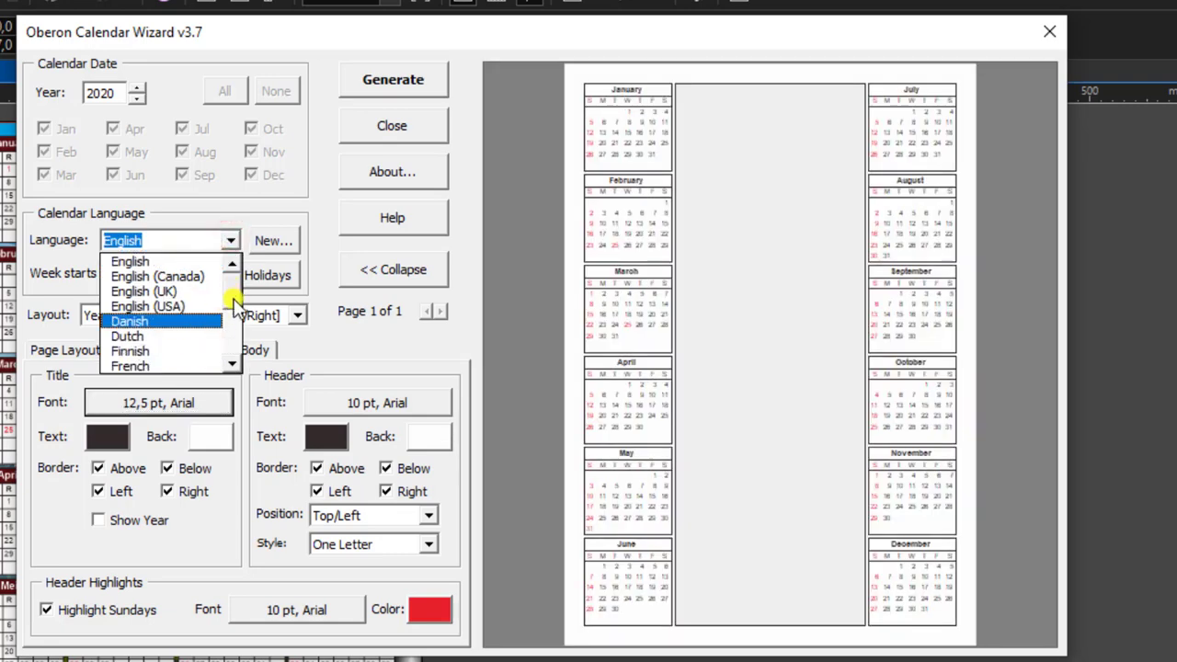
pyautogui.scroll(-3, 235, 303)
pyautogui.click(172, 366)
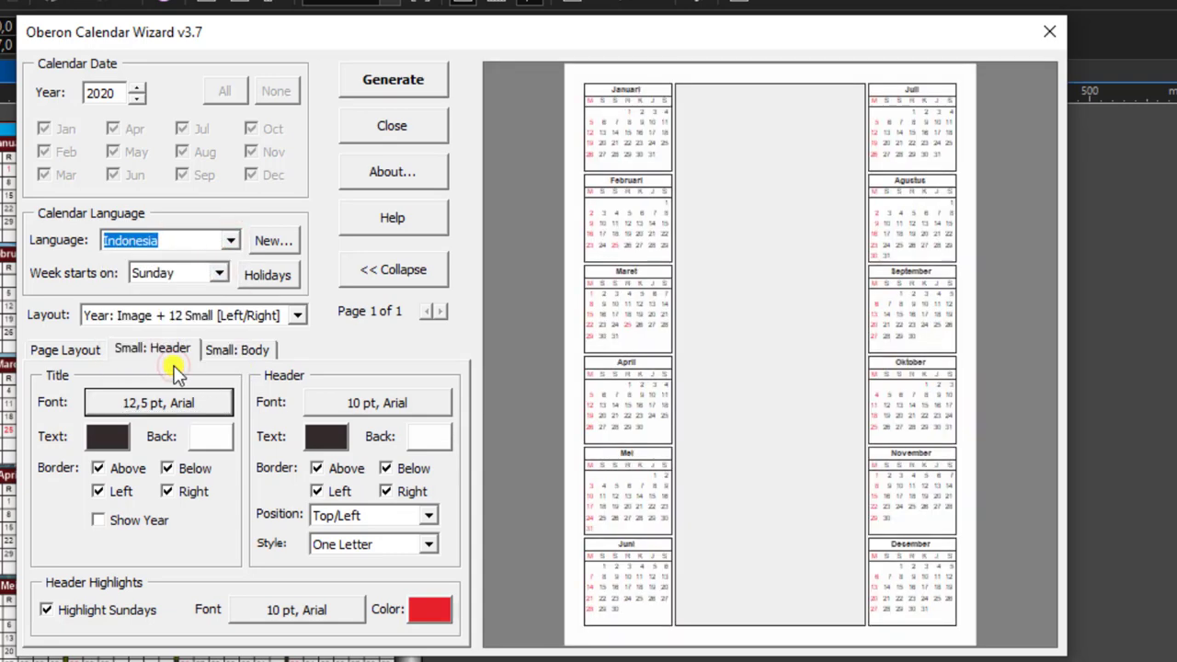
pyautogui.click(145, 356)
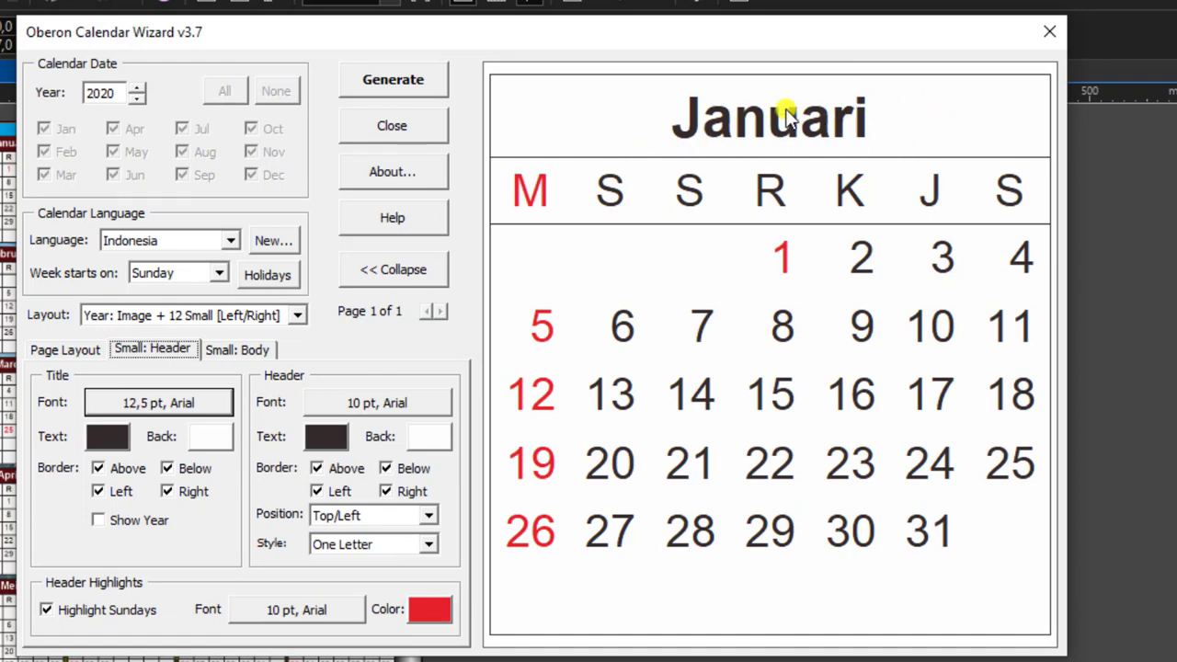
pyautogui.click(150, 403)
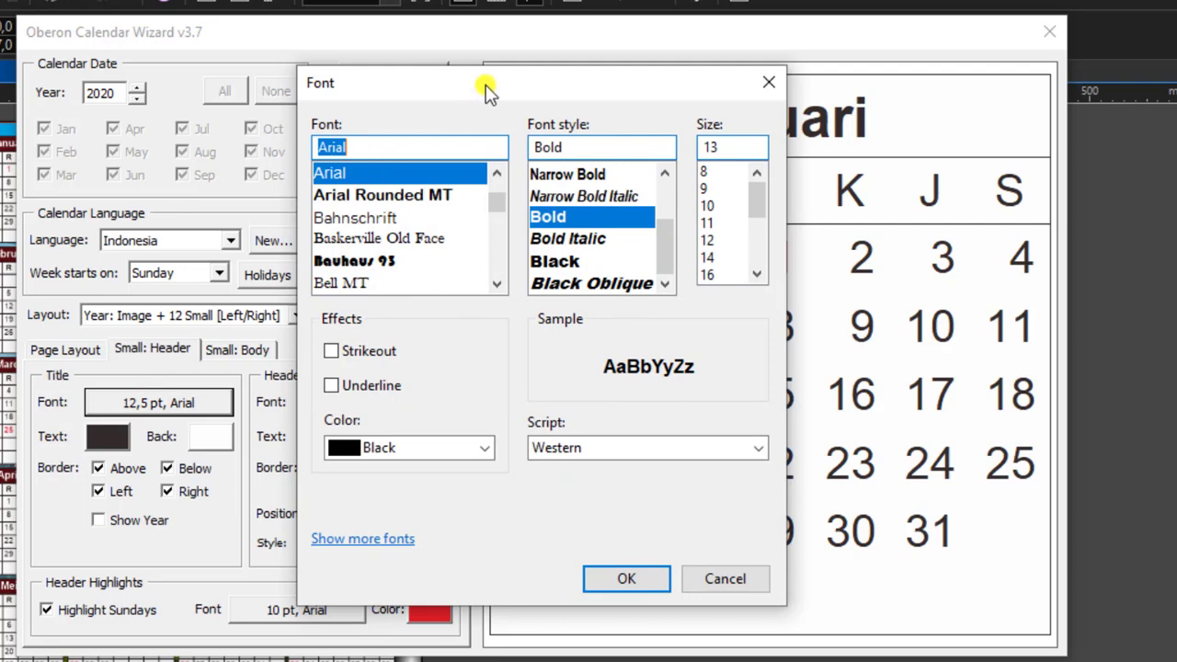
pyautogui.moveTo(485, 88); pyautogui.dragTo(338, 135)
pyautogui.scroll(-15, 358, 242)
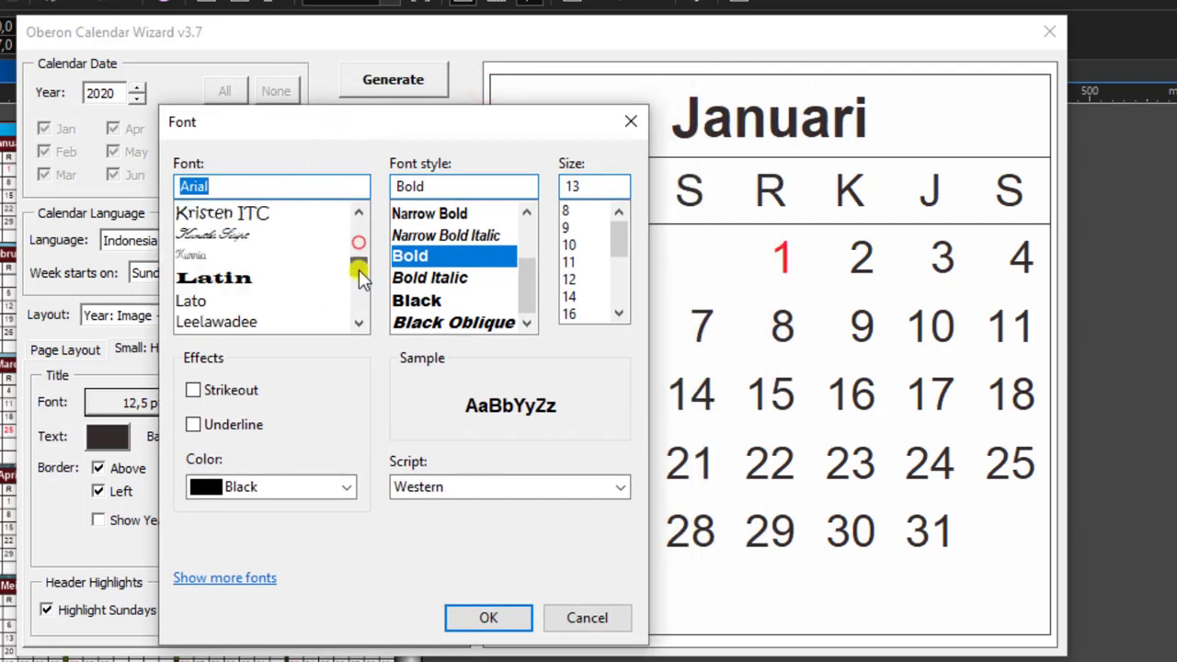
pyautogui.scroll(-7, 358, 270)
pyautogui.scroll(-2, 263, 302)
pyautogui.scroll(-5, 281, 297)
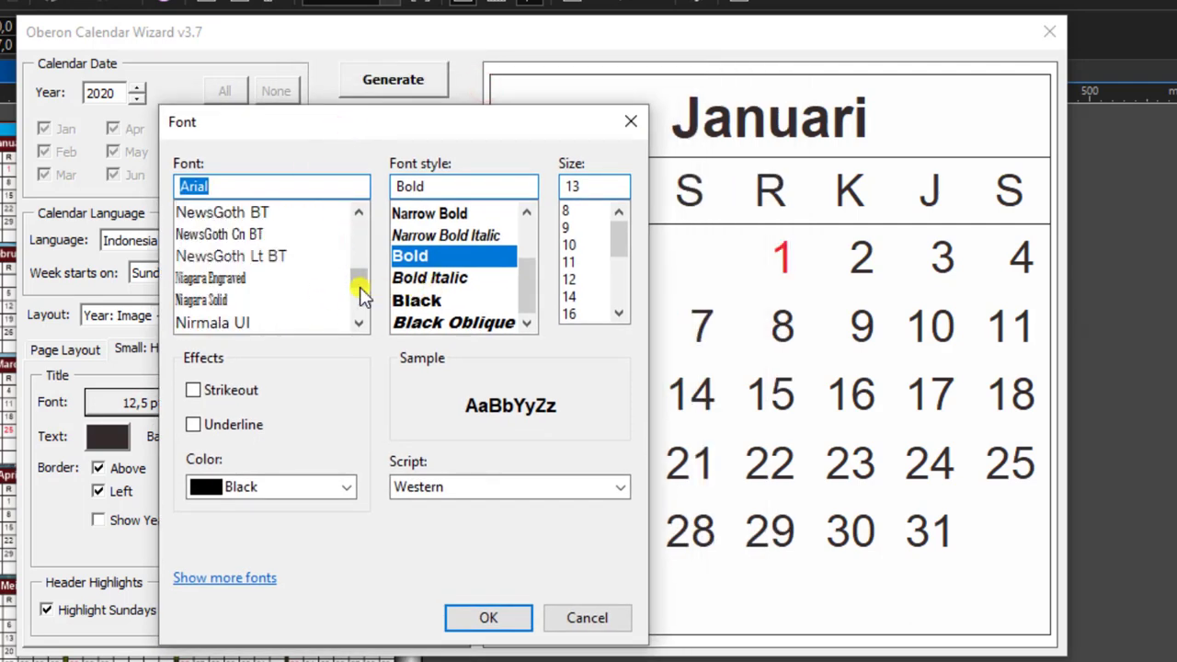
pyautogui.moveTo(360, 280); pyautogui.dragTo(362, 236)
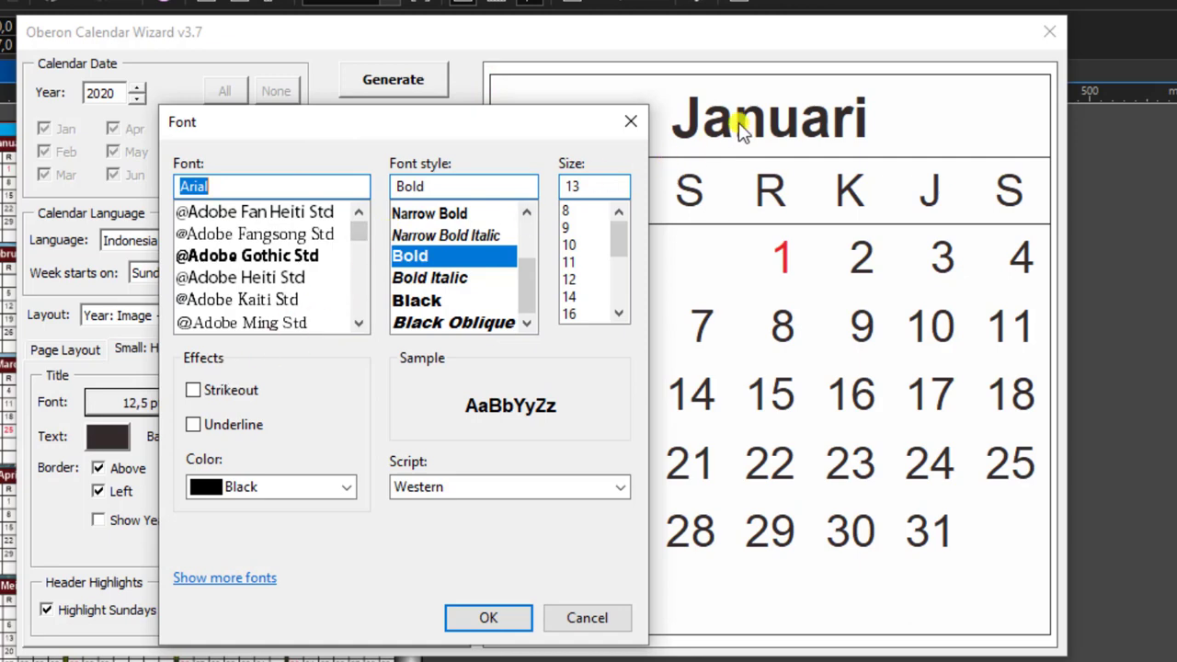
pyautogui.click(603, 619)
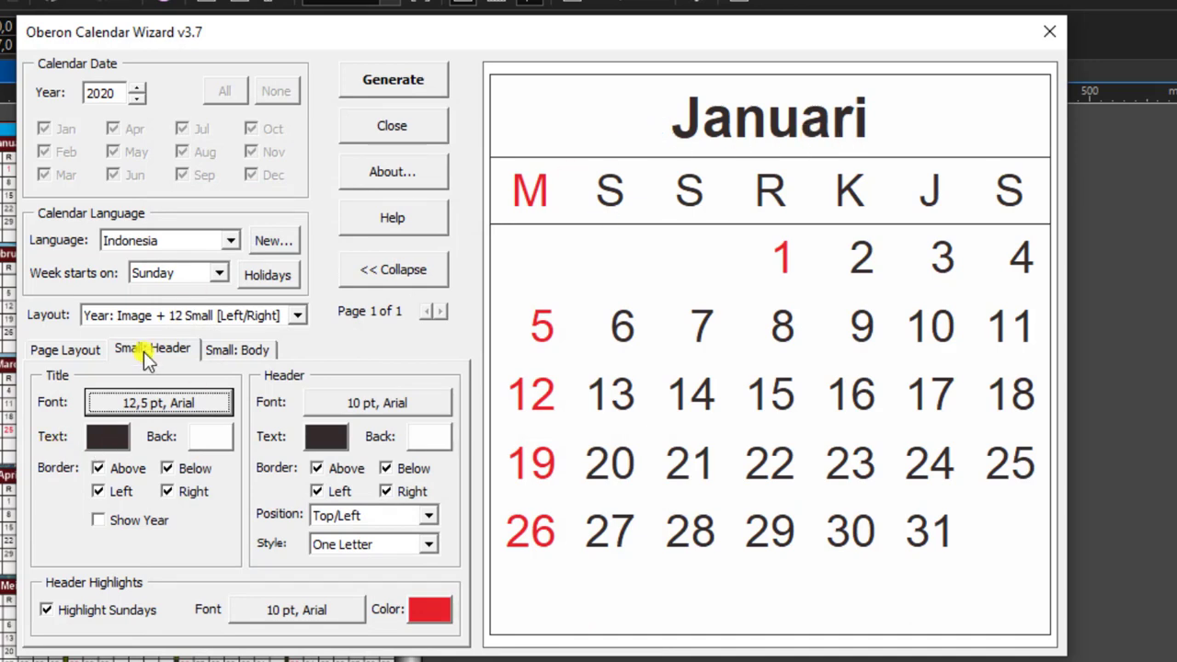
# - Colour the month title text blue
pyautogui.click(108, 436)
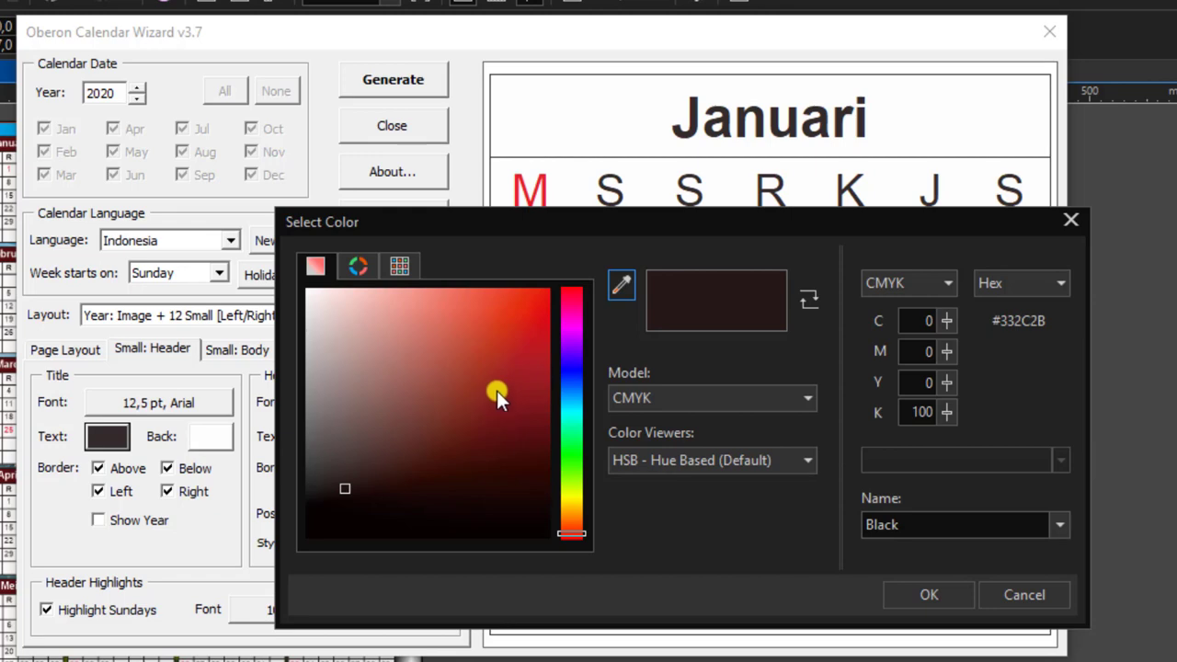
pyautogui.click(576, 350)
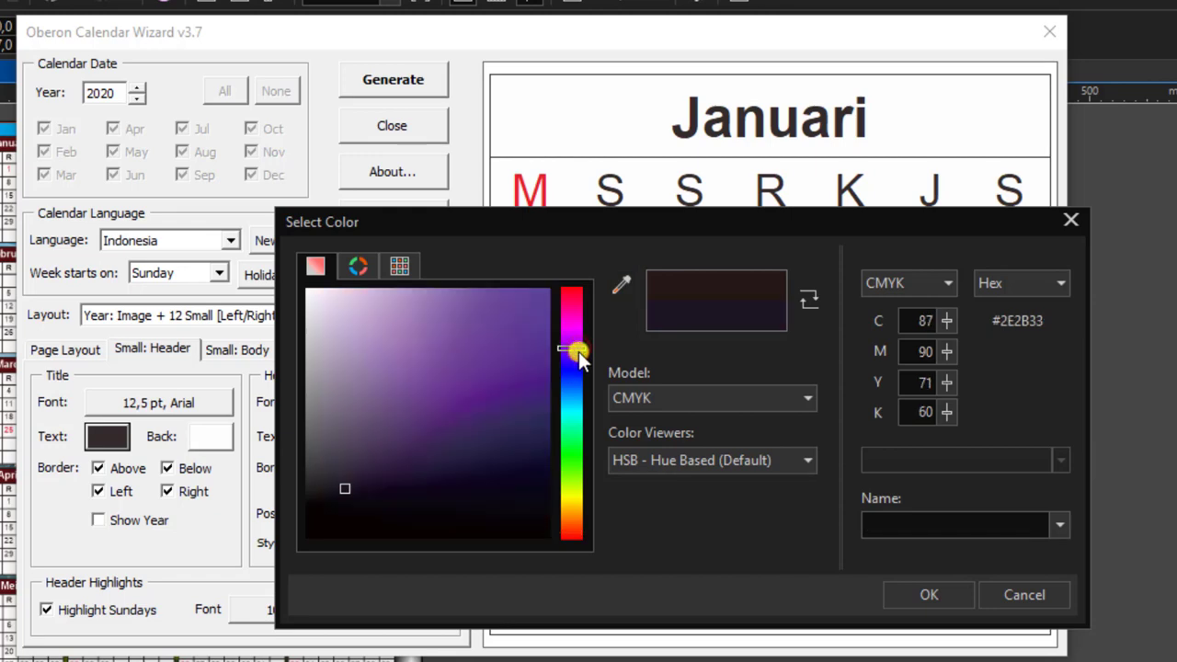
pyautogui.moveTo(578, 353); pyautogui.dragTo(574, 378)
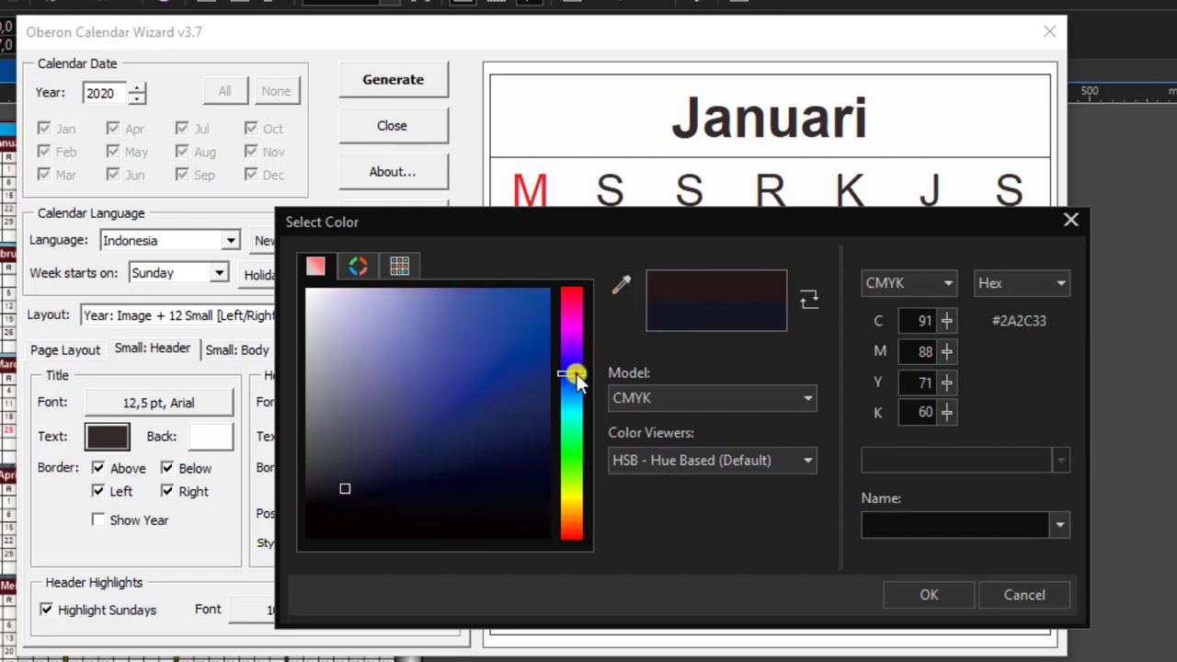
pyautogui.click(482, 375)
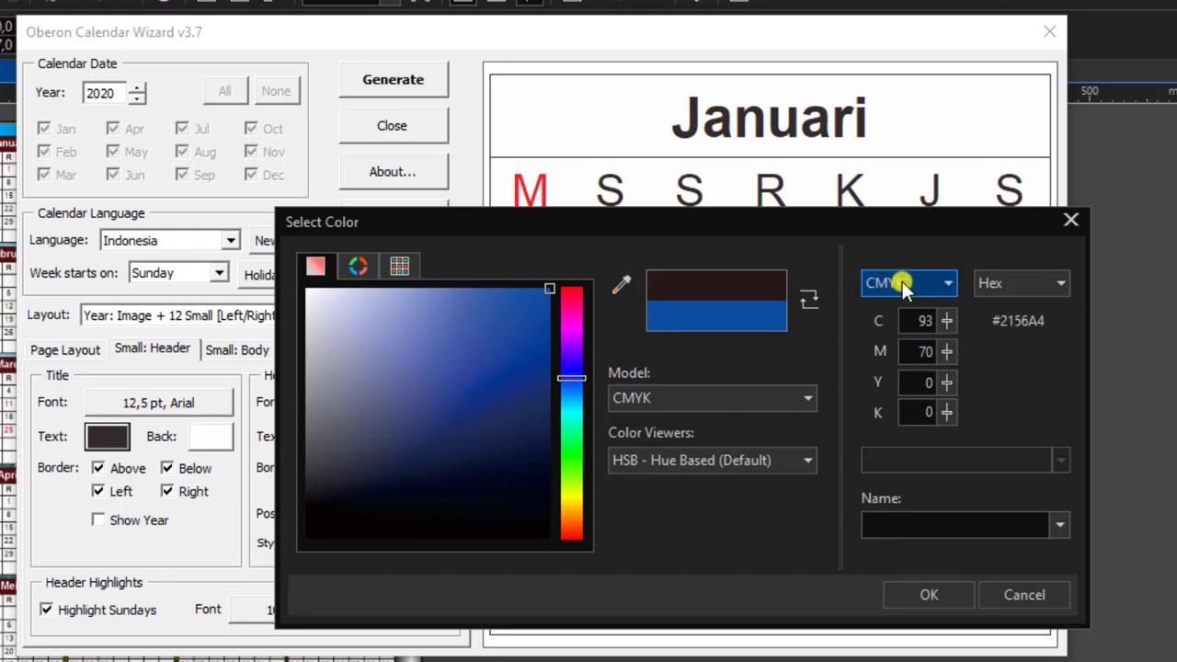
pyautogui.moveTo(756, 231); pyautogui.dragTo(447, 196)
pyautogui.click(617, 557)
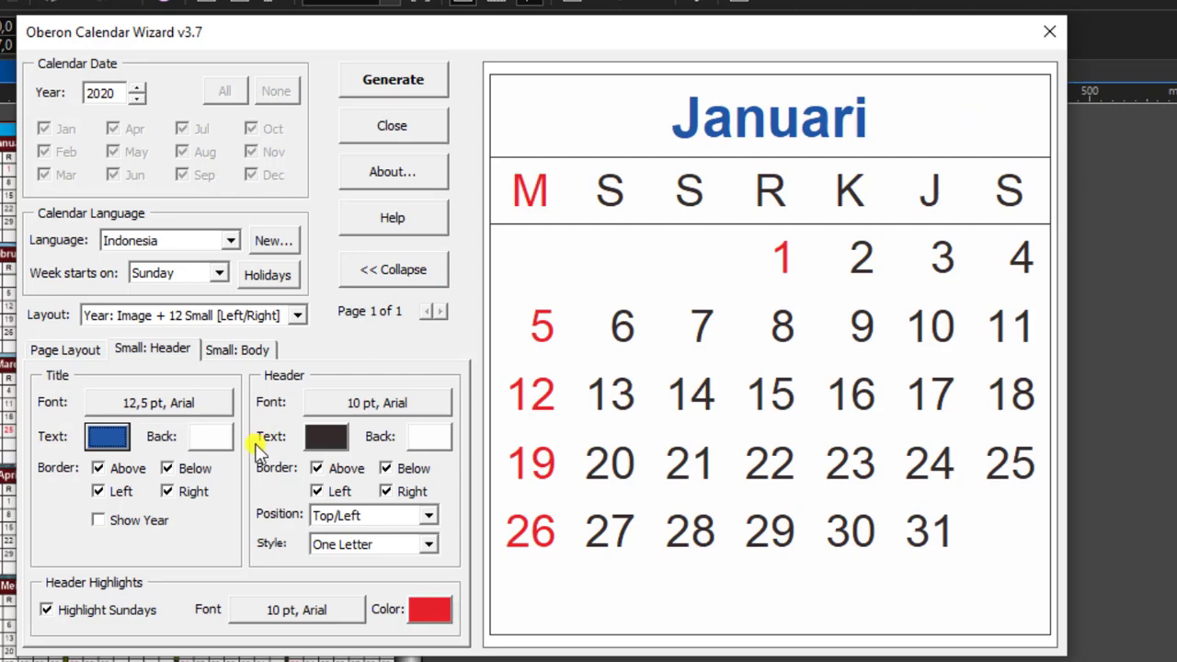
# - Give the month title a dark red background and white text
pyautogui.click(204, 440)
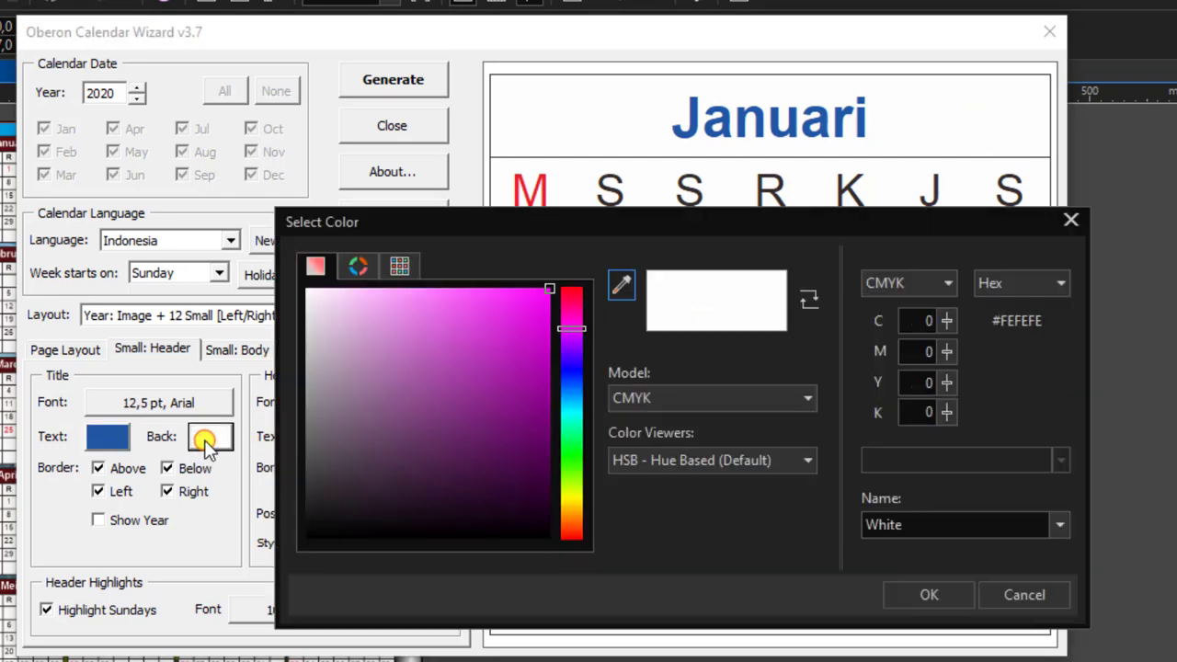
pyautogui.click(533, 447)
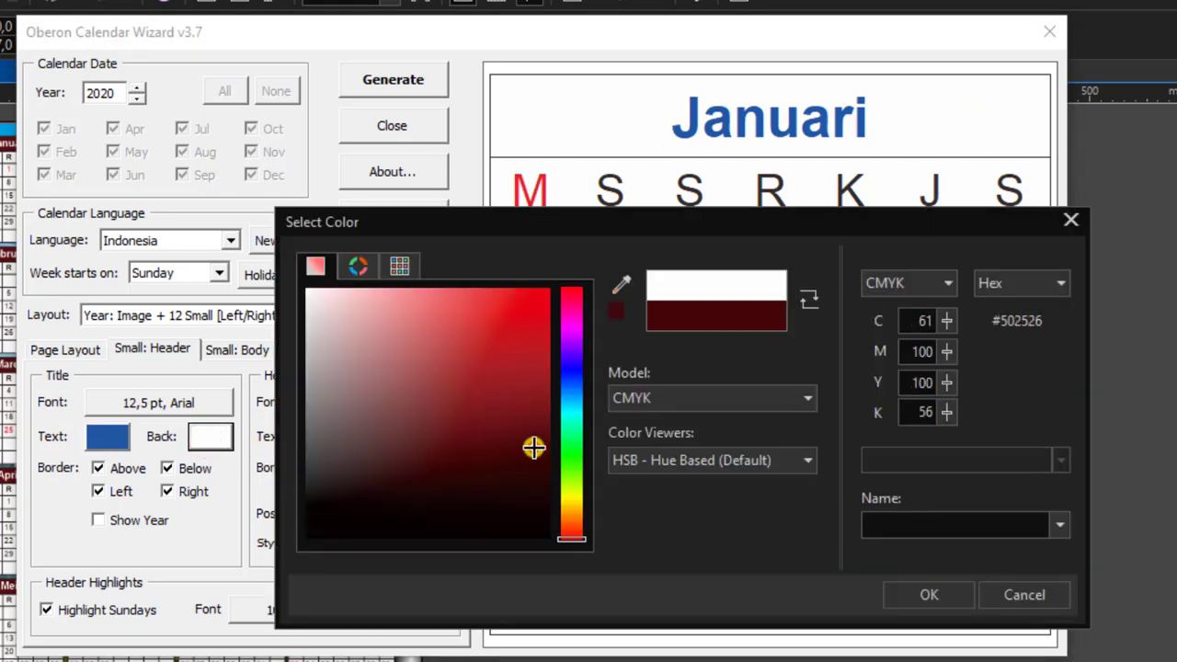
pyautogui.moveTo(534, 446); pyautogui.dragTo(537, 428)
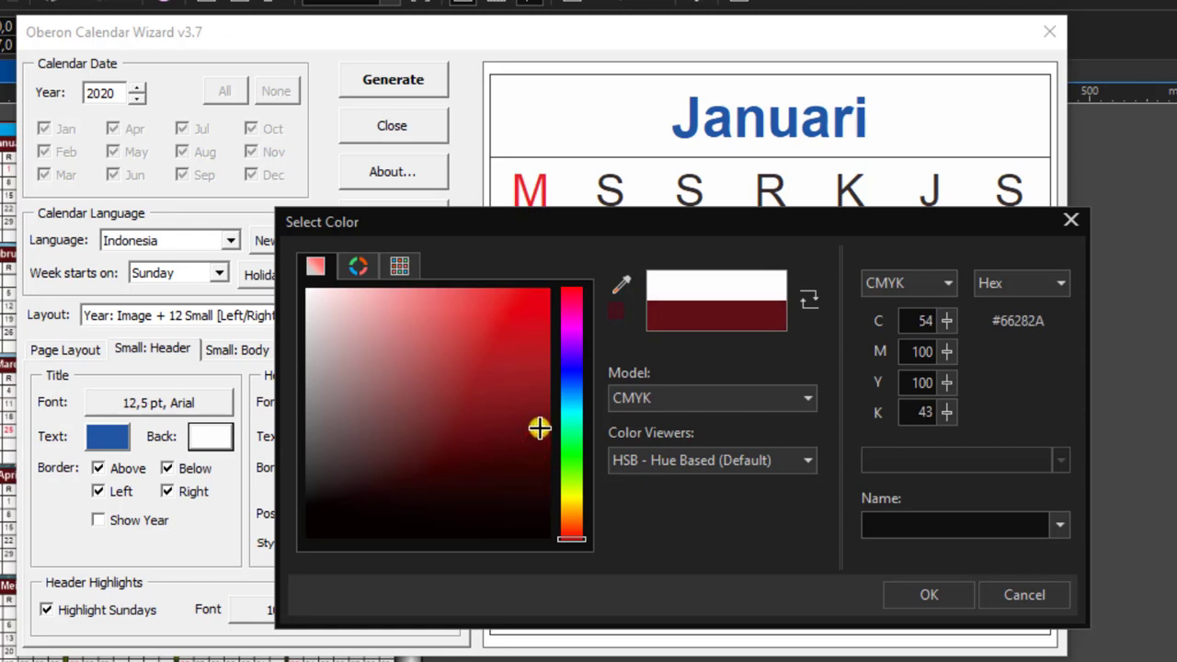
pyautogui.click(925, 594)
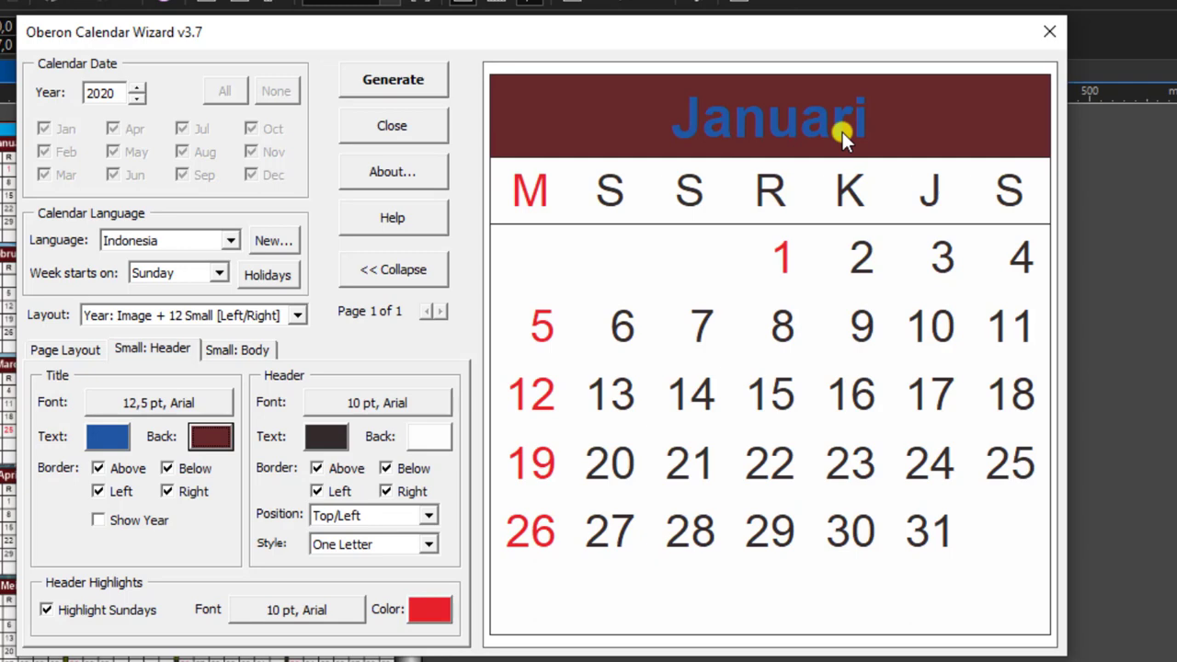
pyautogui.click(107, 438)
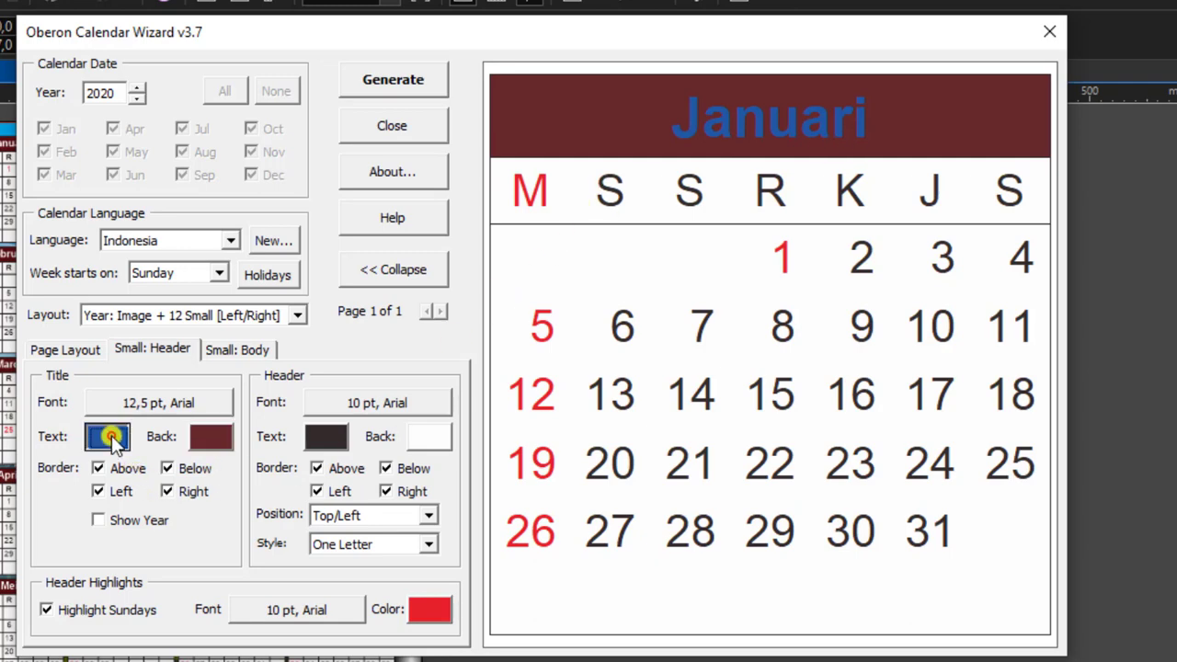
pyautogui.click(225, 228)
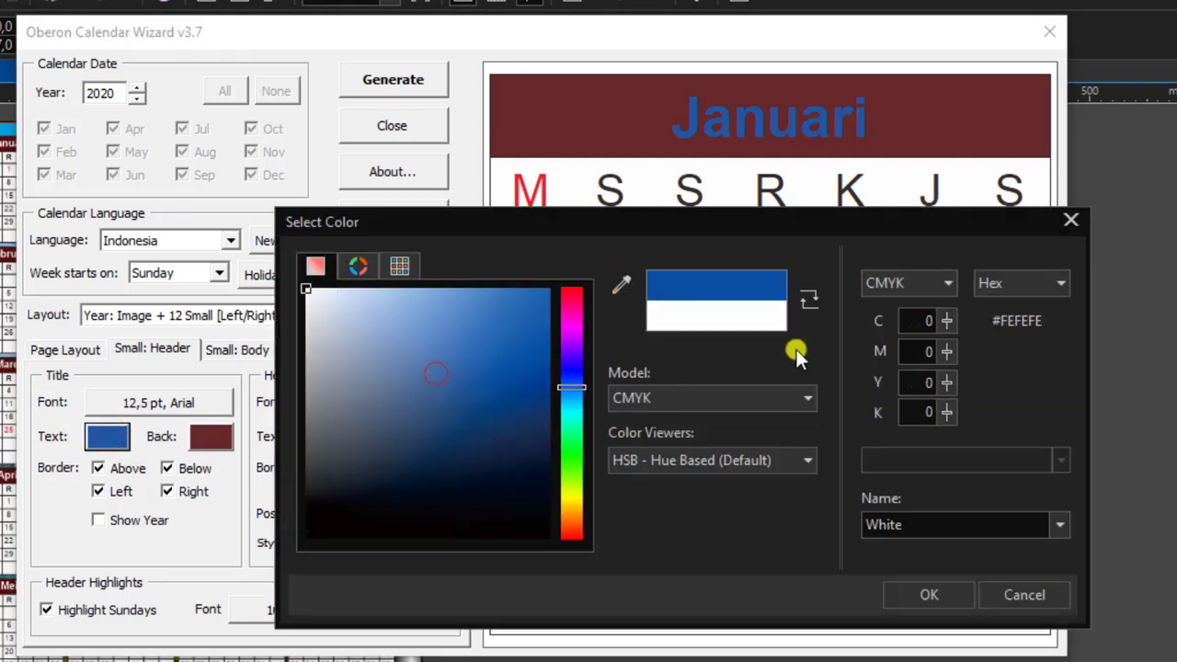
pyautogui.click(933, 595)
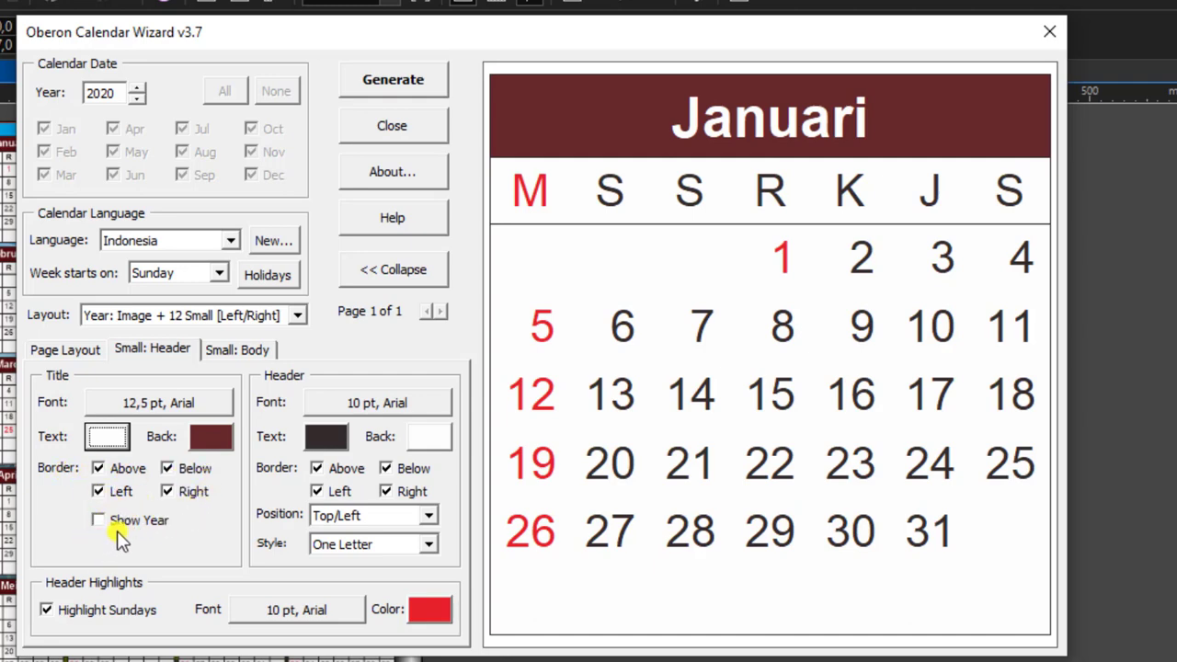
pyautogui.click(100, 521)
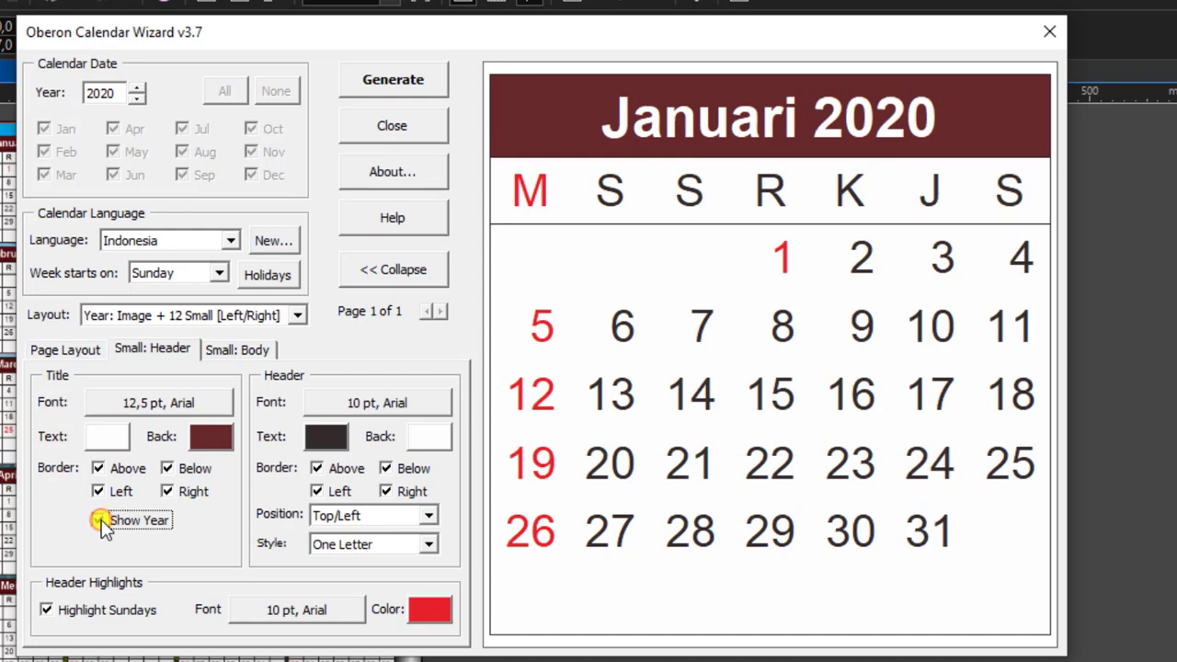
pyautogui.click(100, 520)
pyautogui.click(99, 520)
pyautogui.click(98, 521)
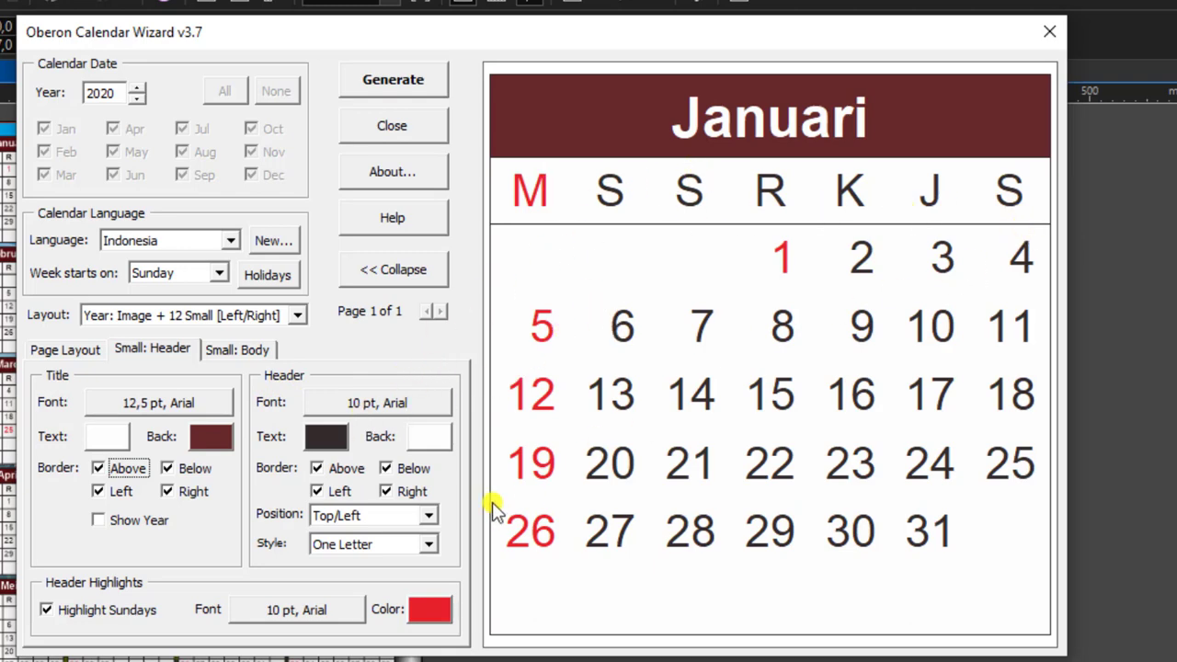
pyautogui.click(325, 436)
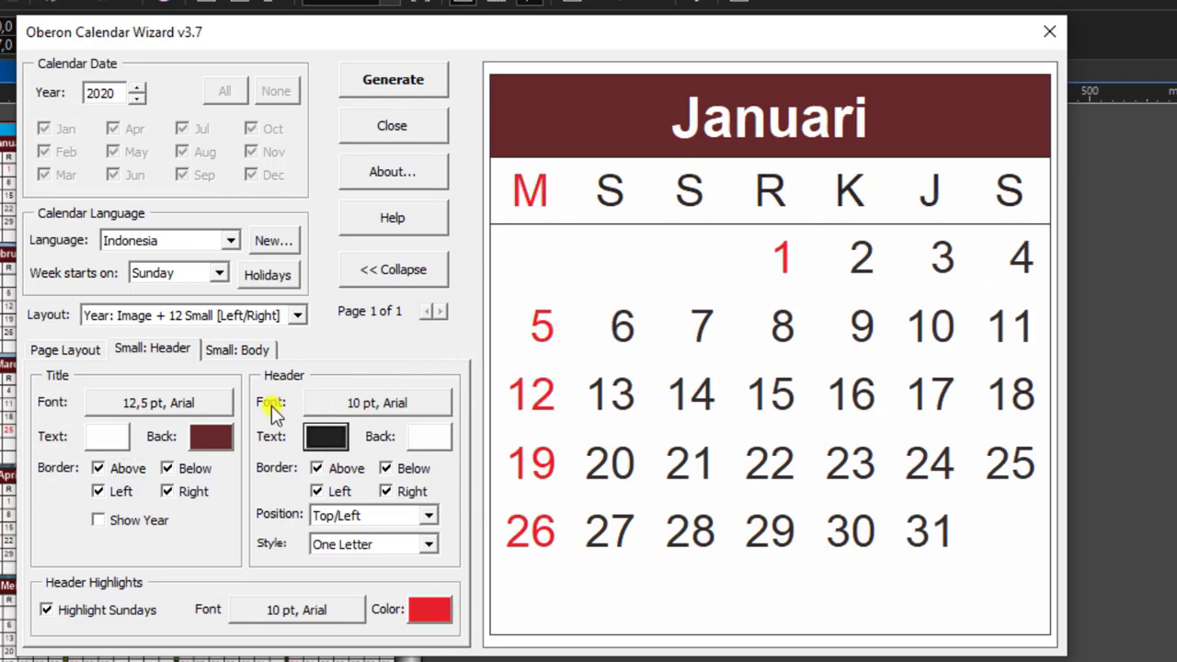
pyautogui.click(400, 405)
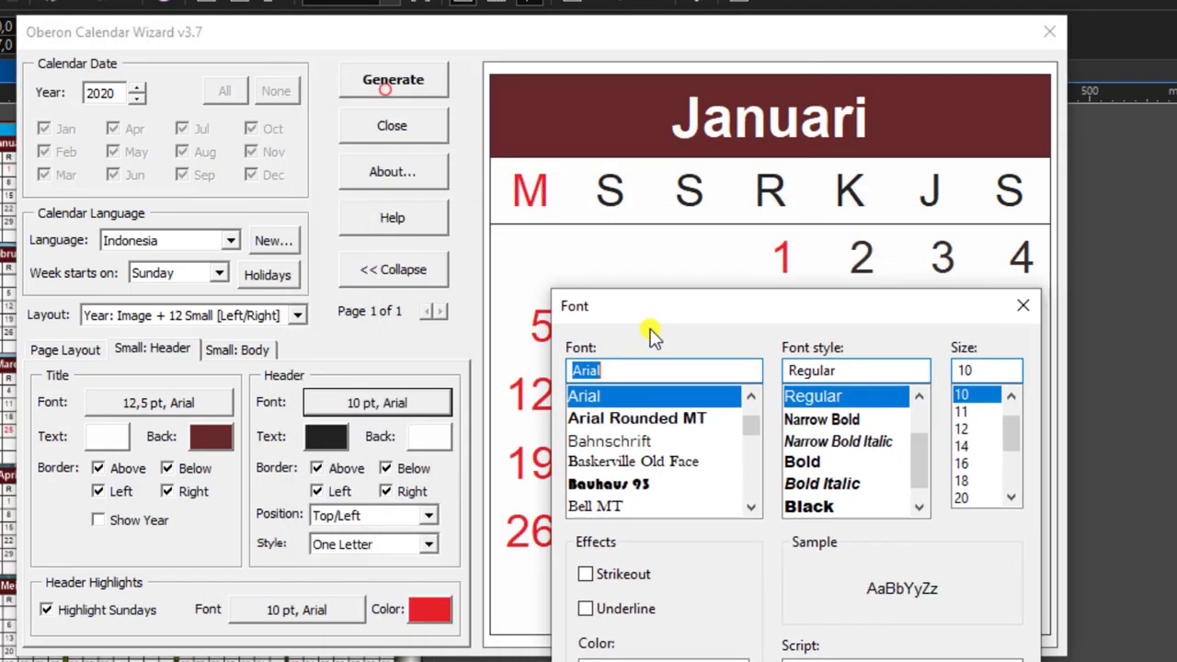
pyautogui.moveTo(385, 92); pyautogui.dragTo(648, 329)
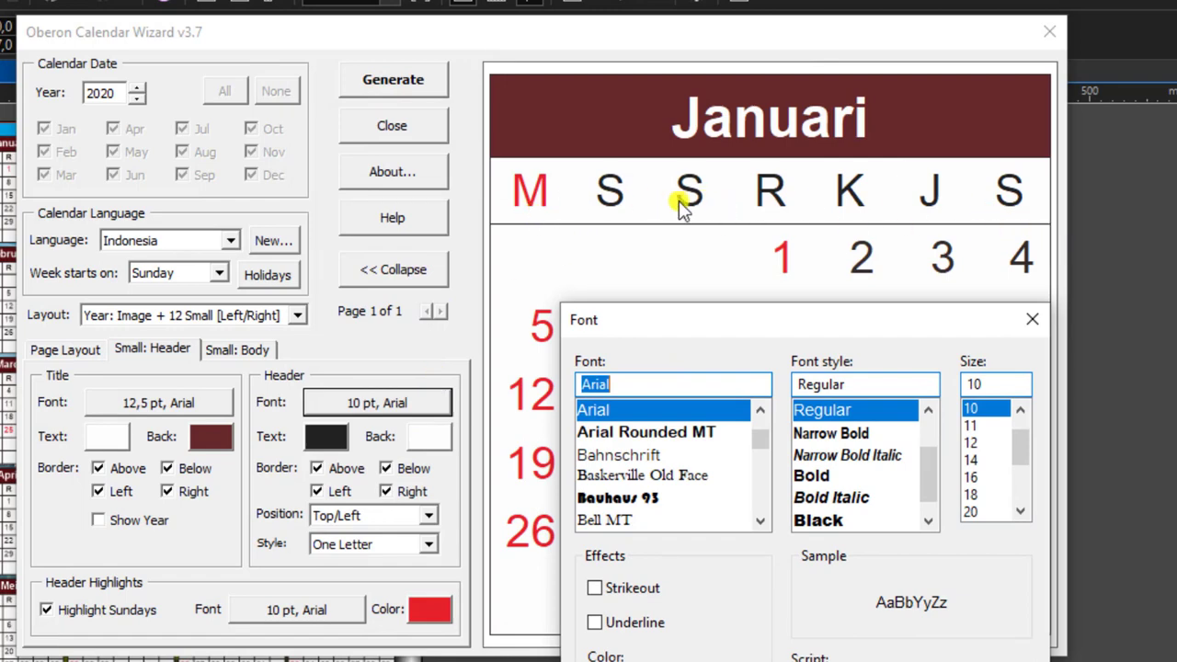
pyautogui.moveTo(704, 328); pyautogui.dragTo(554, 273)
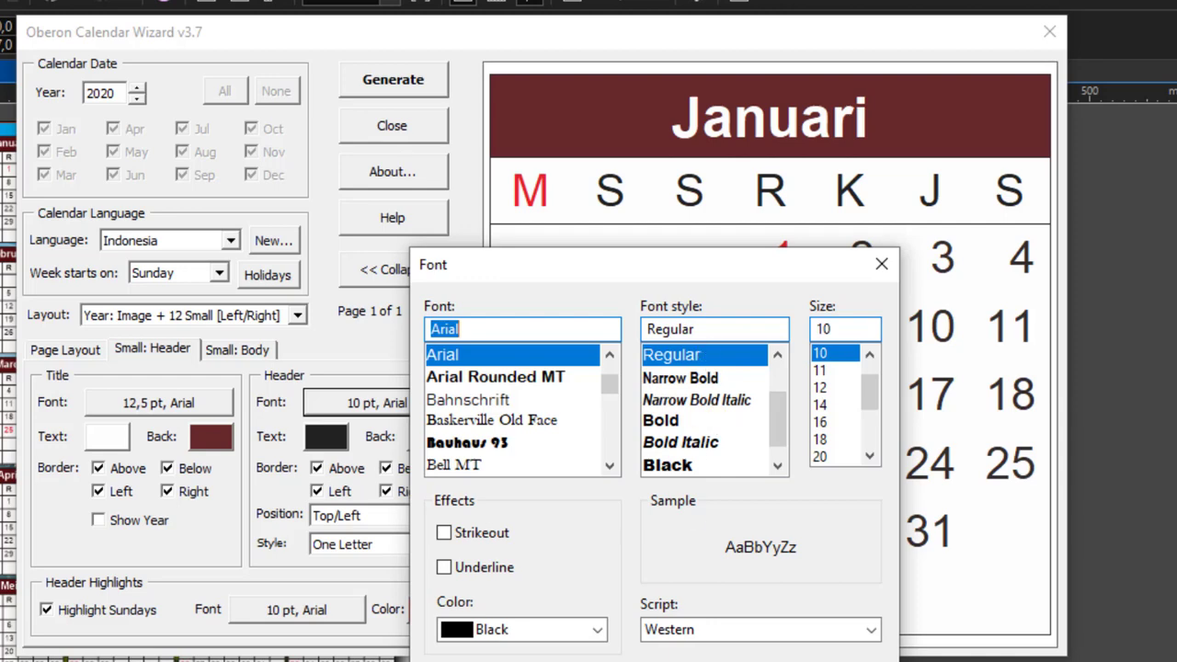
pyautogui.press('Escape')
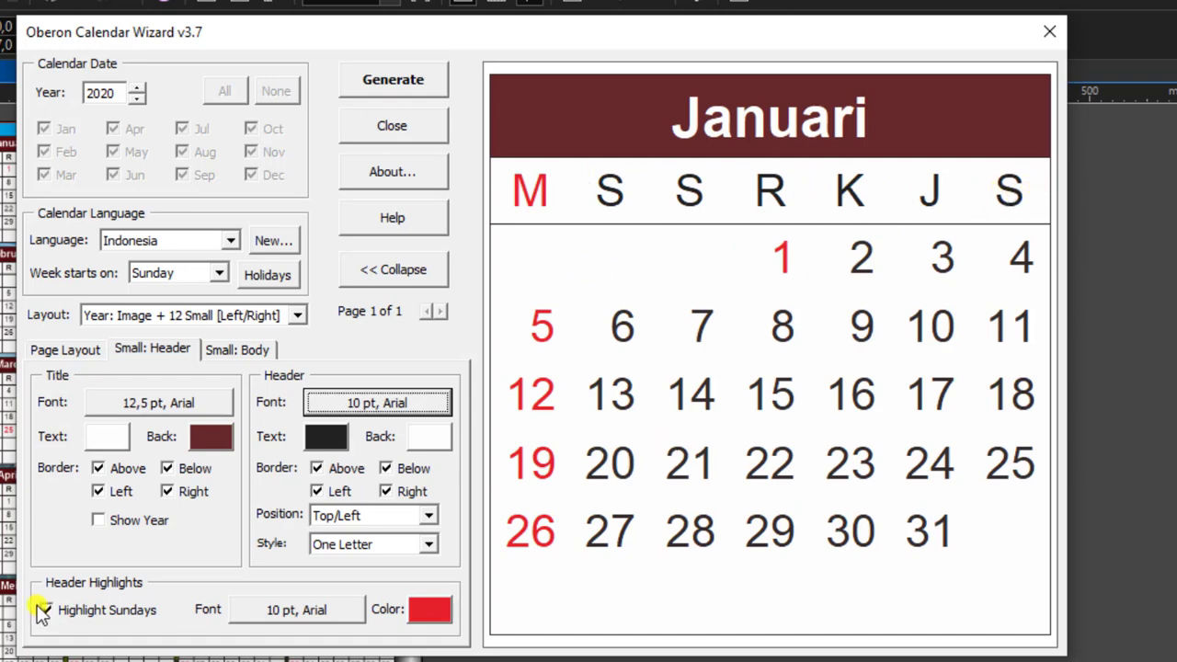
# - Try yellow for the weekday header letters
pyautogui.click(326, 437)
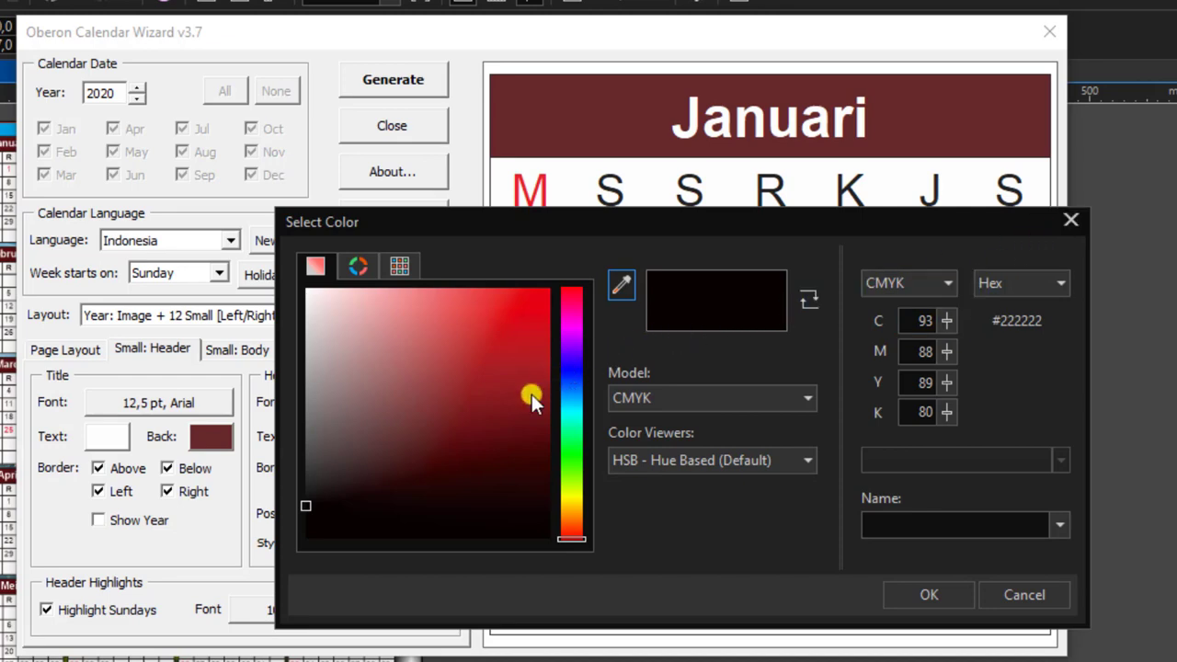
pyautogui.click(570, 499)
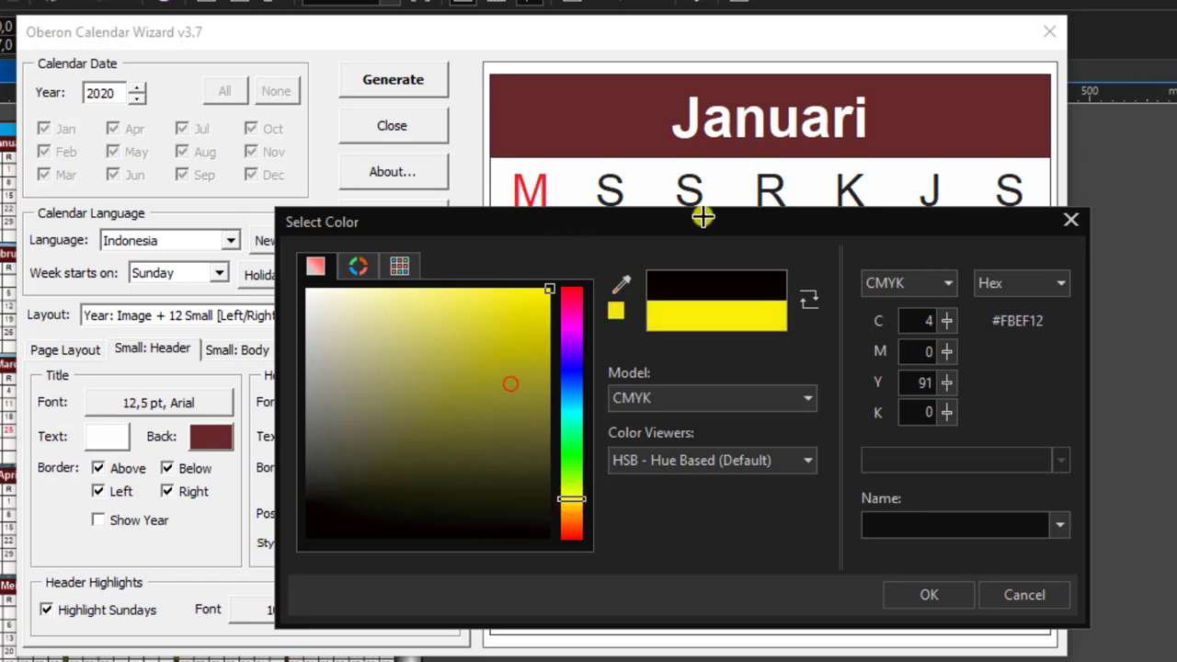
pyautogui.click(919, 591)
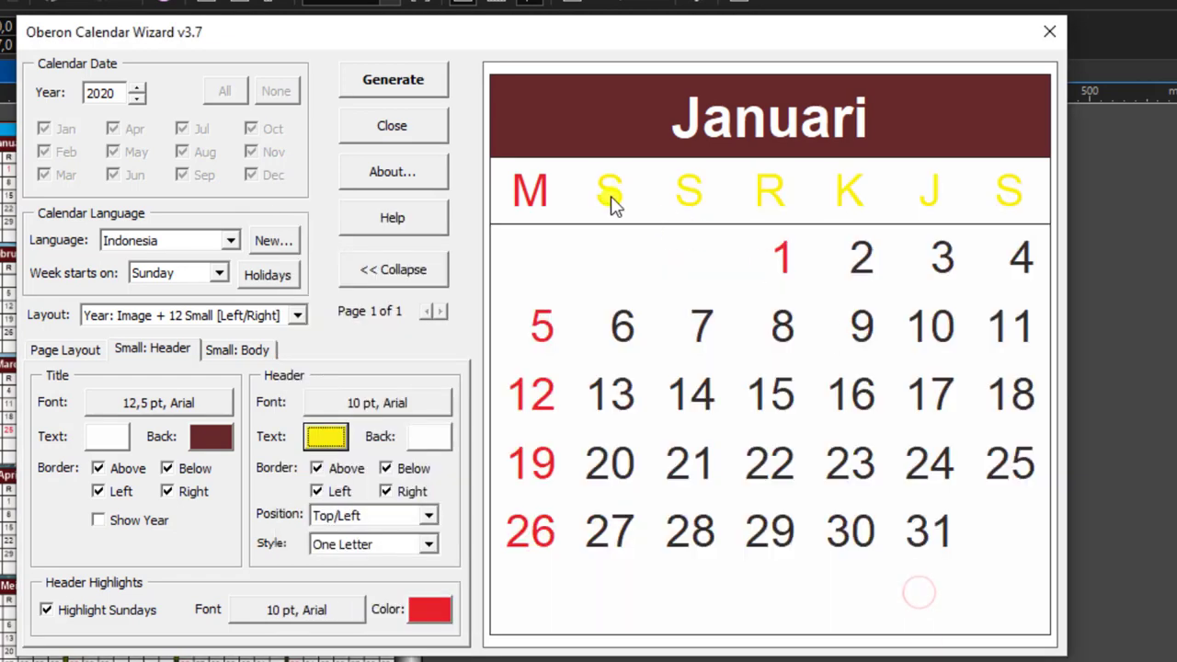
# - Give the weekday header row a light grey (#C7C5C5) background
pyautogui.click(418, 437)
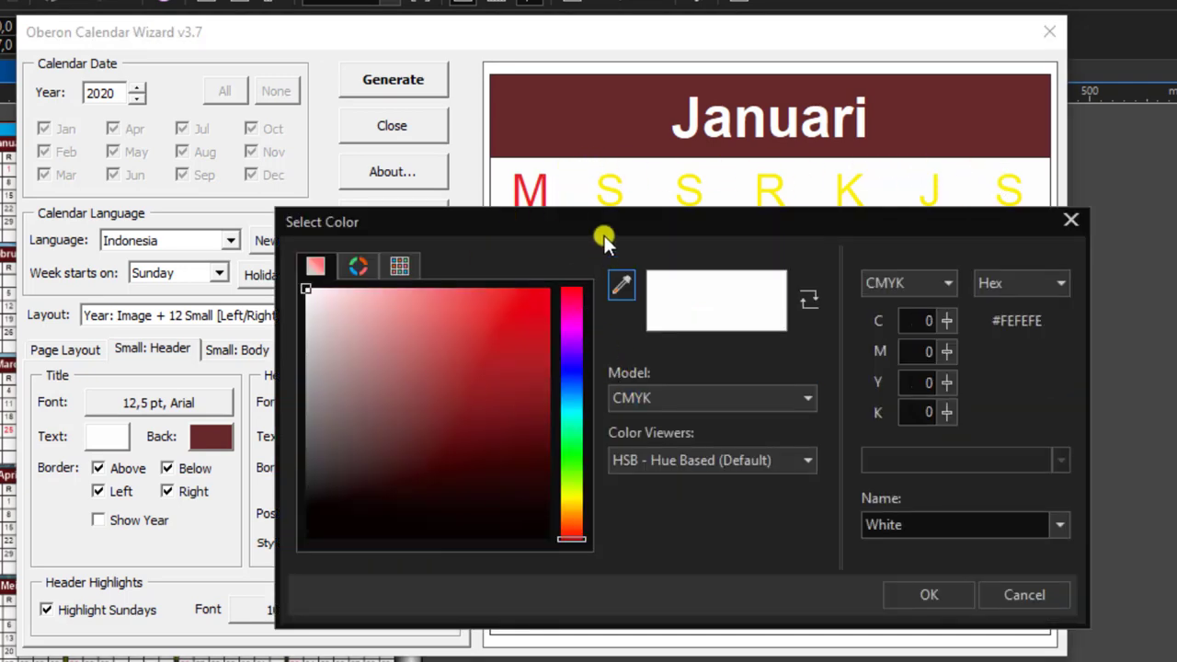
pyautogui.moveTo(604, 235); pyautogui.dragTo(430, 244)
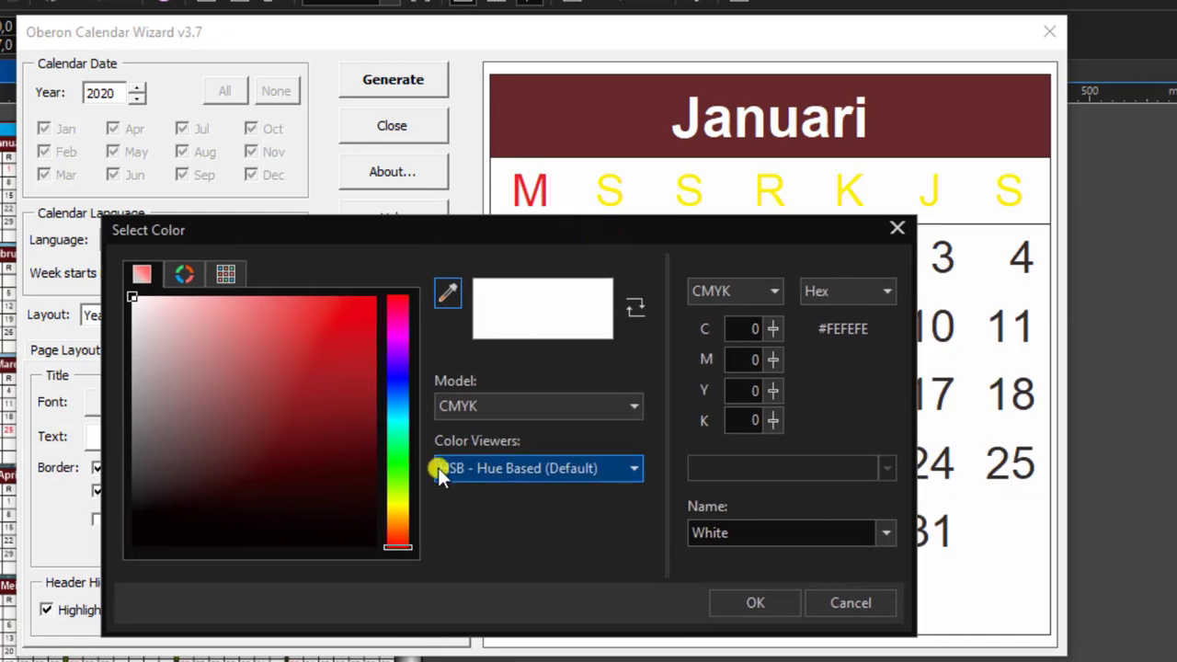
pyautogui.click(400, 464)
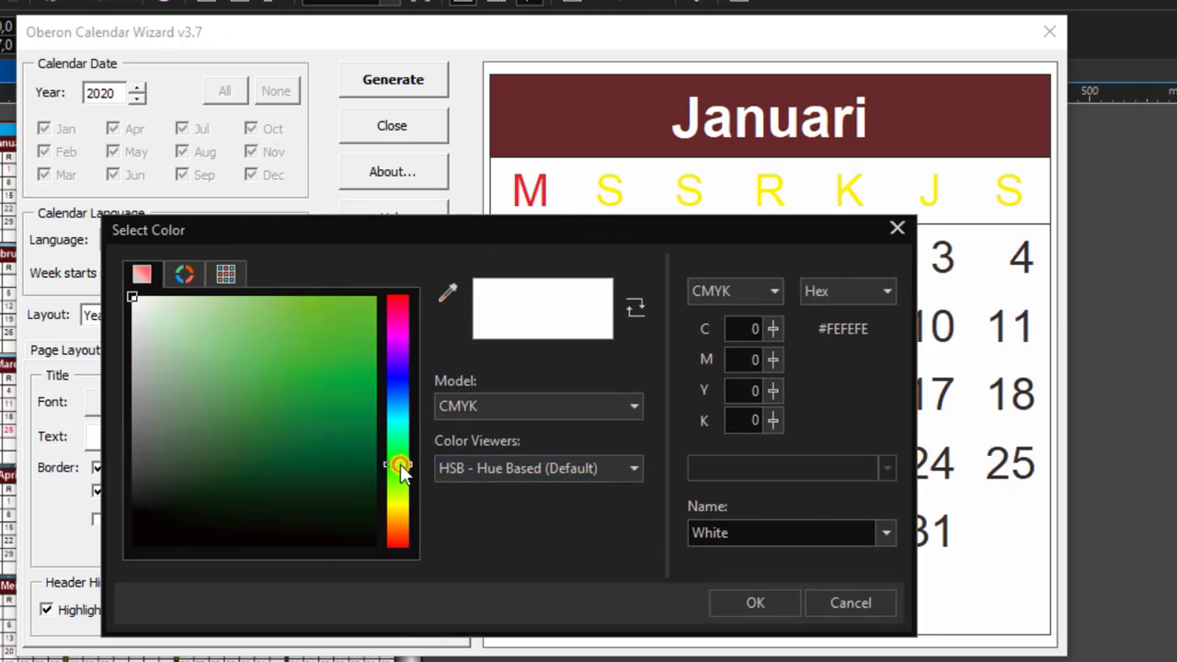
pyautogui.click(285, 409)
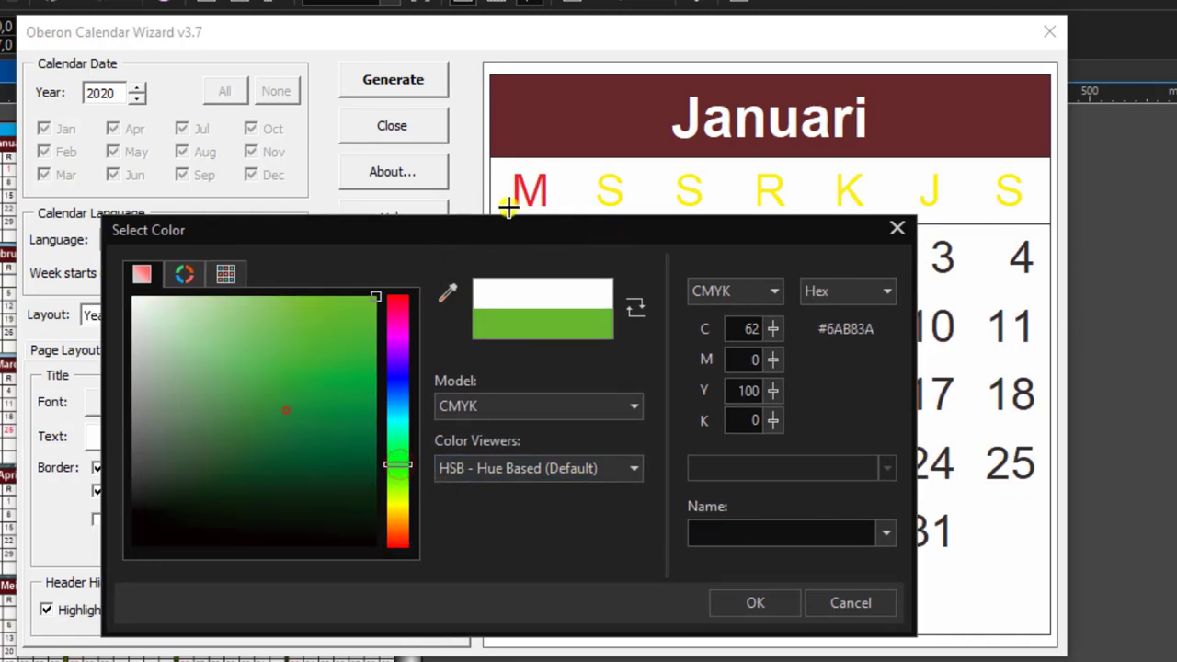
pyautogui.click(402, 419)
pyautogui.moveTo(401, 419)
pyautogui.mouseDown()
pyautogui.moveTo(415, 388)
pyautogui.moveTo(415, 405)
pyautogui.moveTo(402, 399)
pyautogui.moveTo(420, 549)
pyautogui.mouseUp()
pyautogui.click(235, 301)
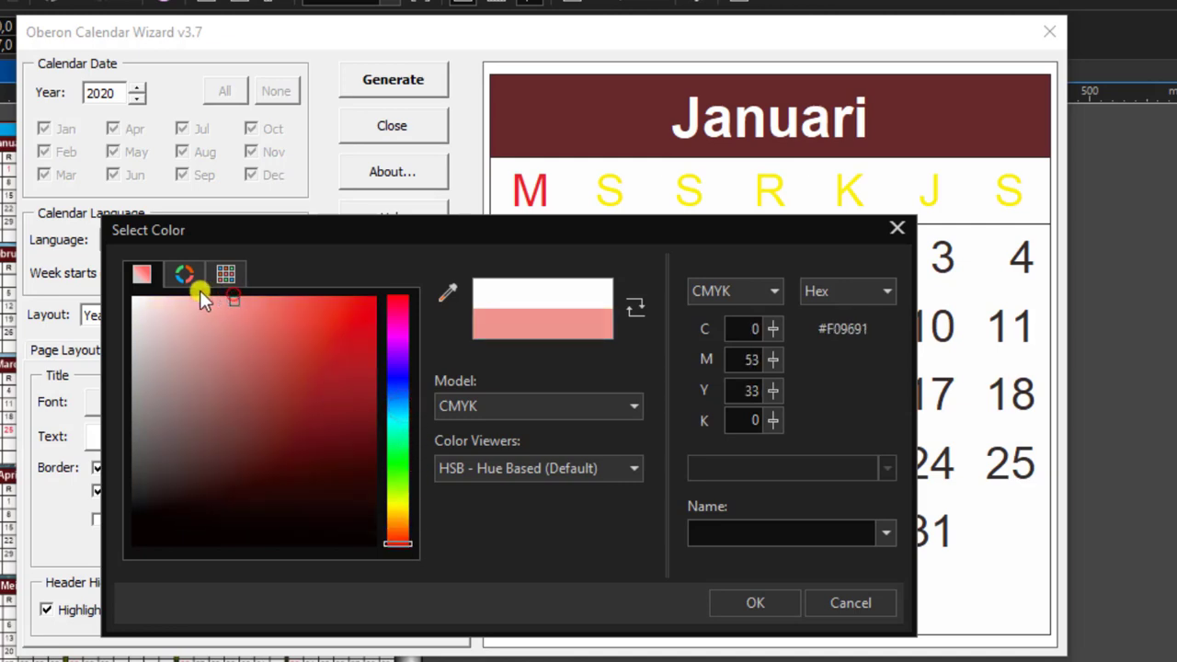
pyautogui.click(219, 305)
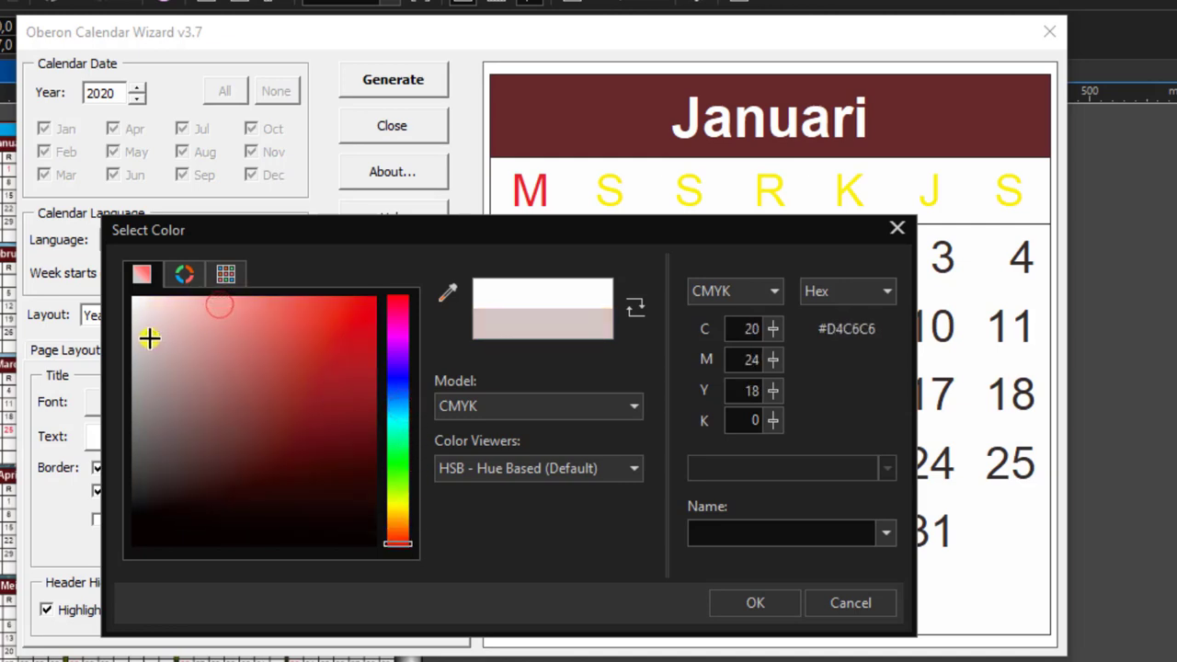
pyautogui.click(149, 338)
pyautogui.click(136, 350)
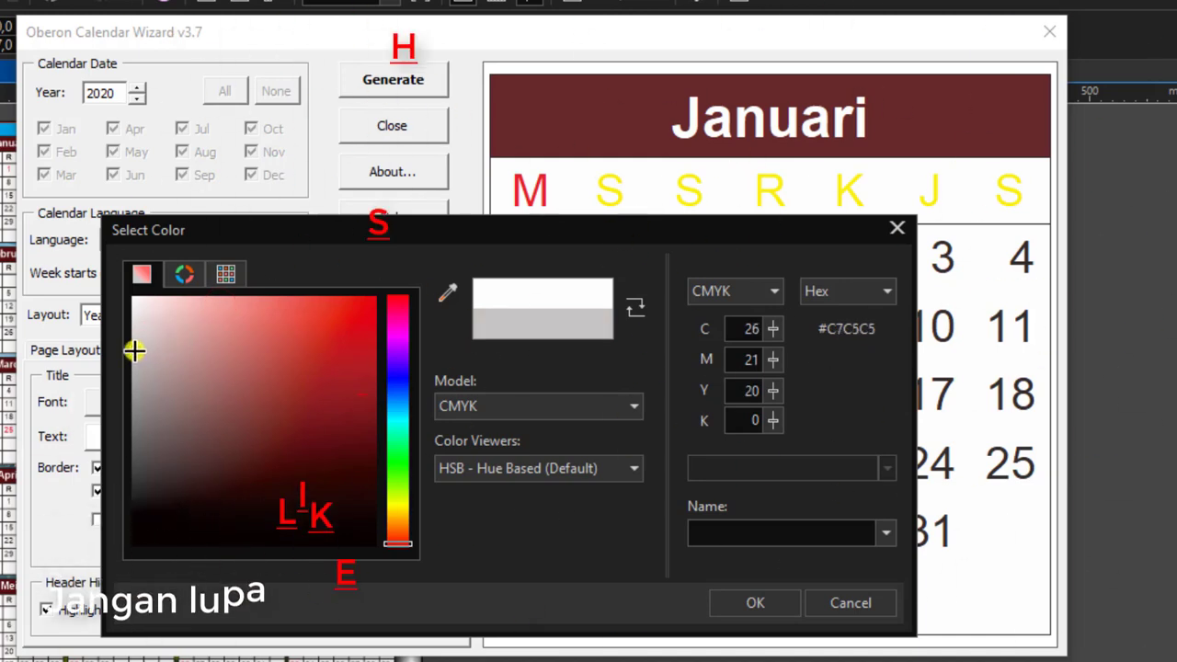
pyautogui.click(771, 612)
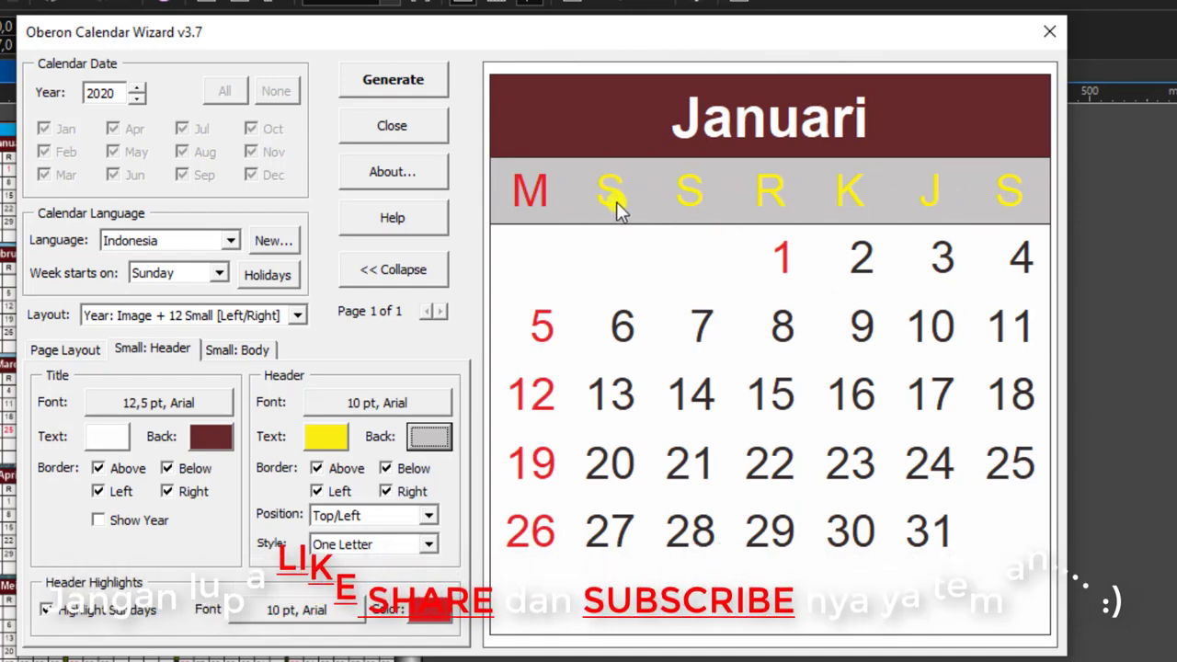
# - Reset the weekday header letters to dark #222222
pyautogui.click(329, 437)
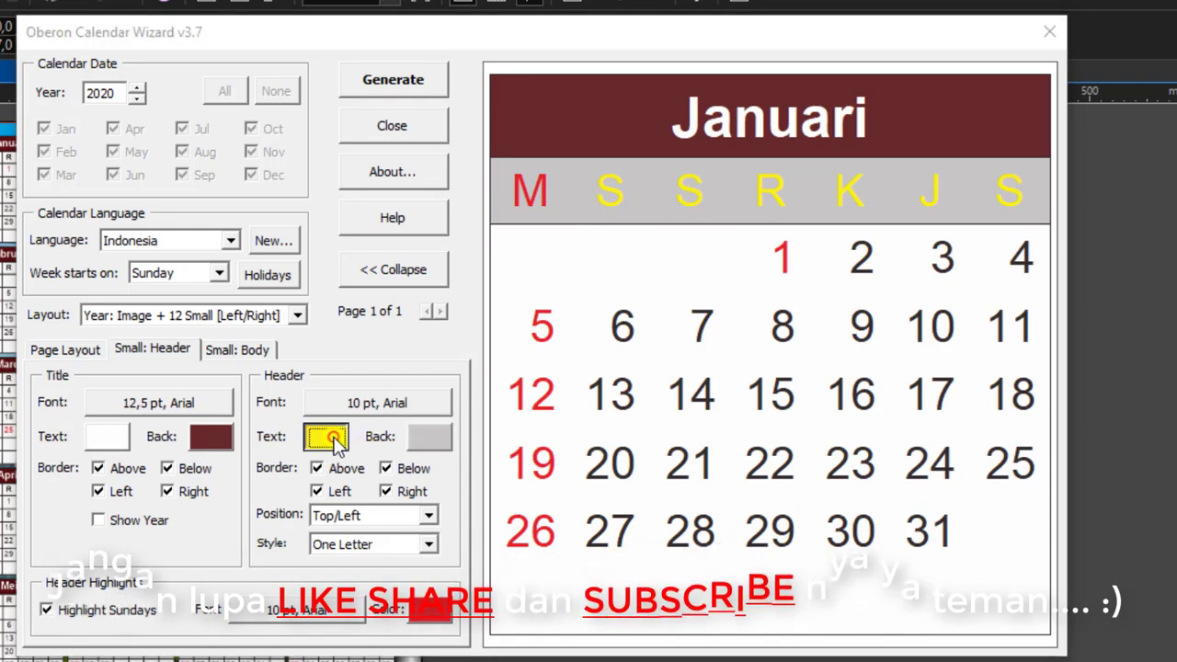
pyautogui.click(491, 357)
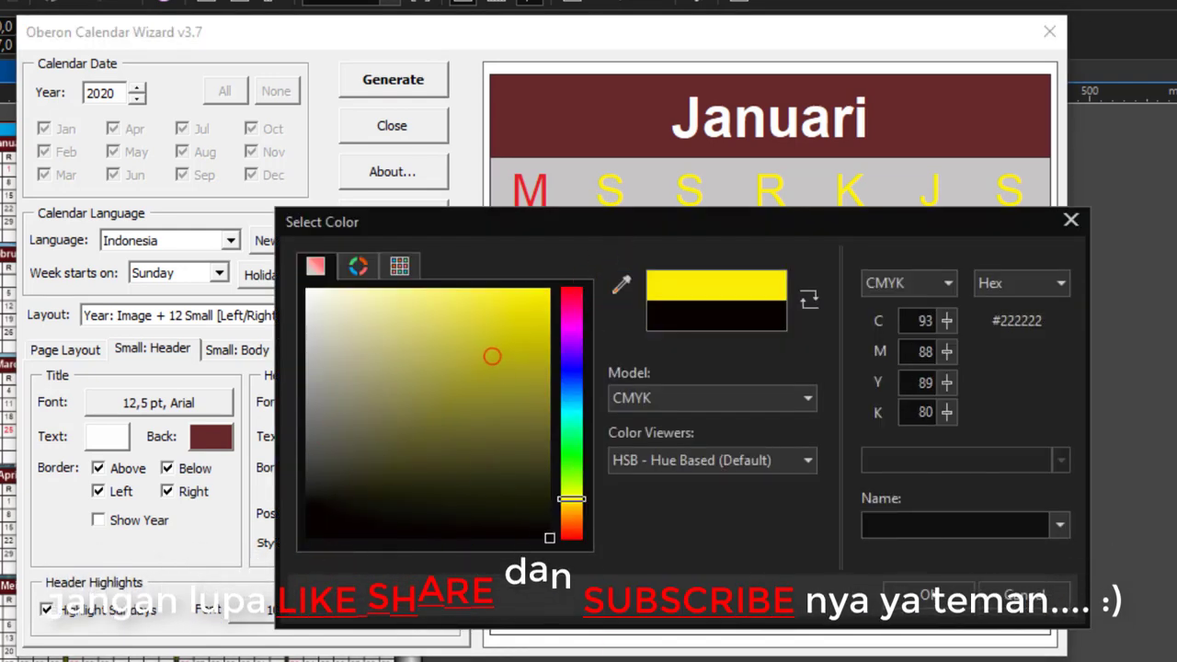
pyautogui.click(945, 596)
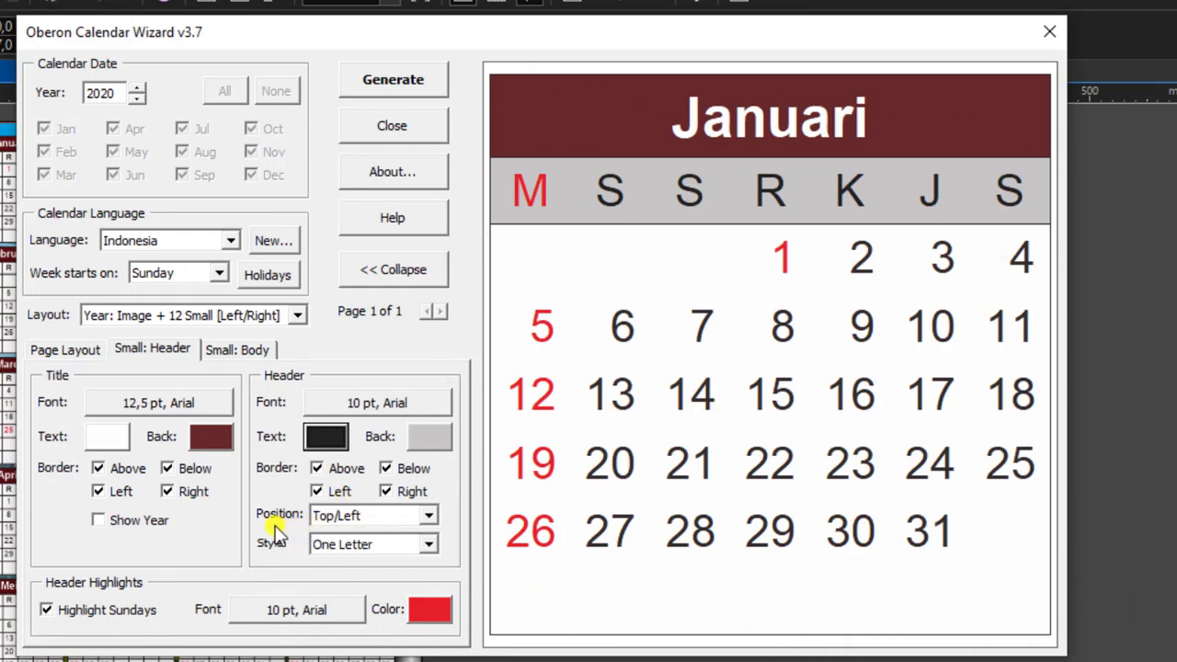
# - Try the weekday headers at the bottom, then return them to the top
pyautogui.click(429, 513)
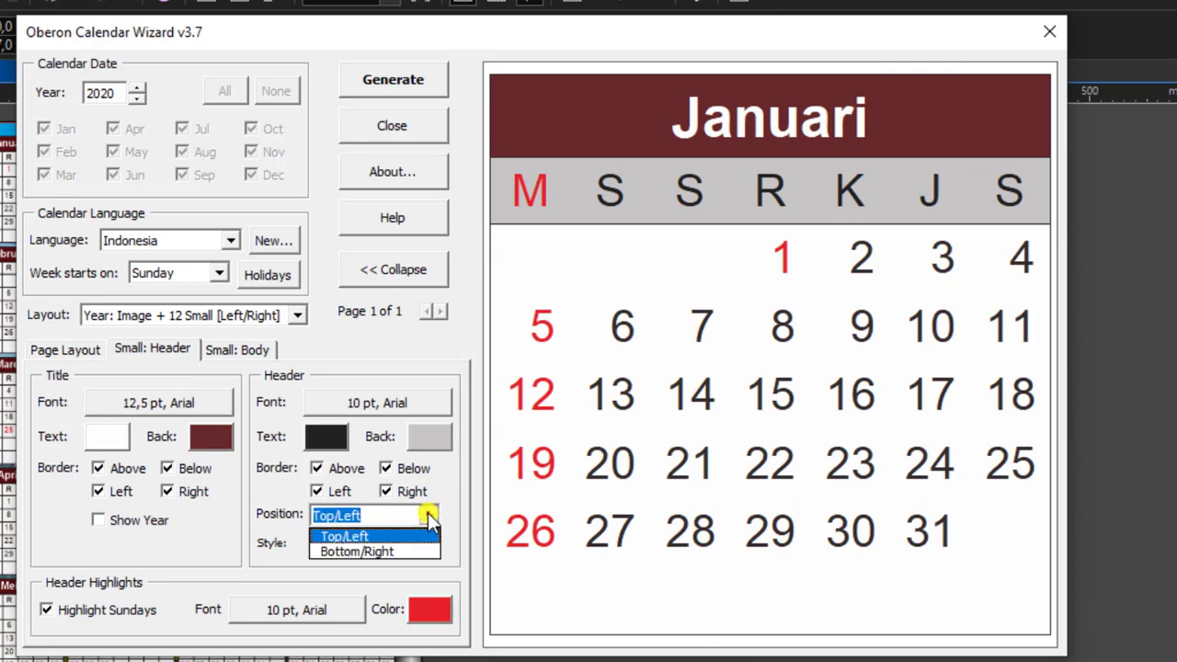
pyautogui.click(404, 551)
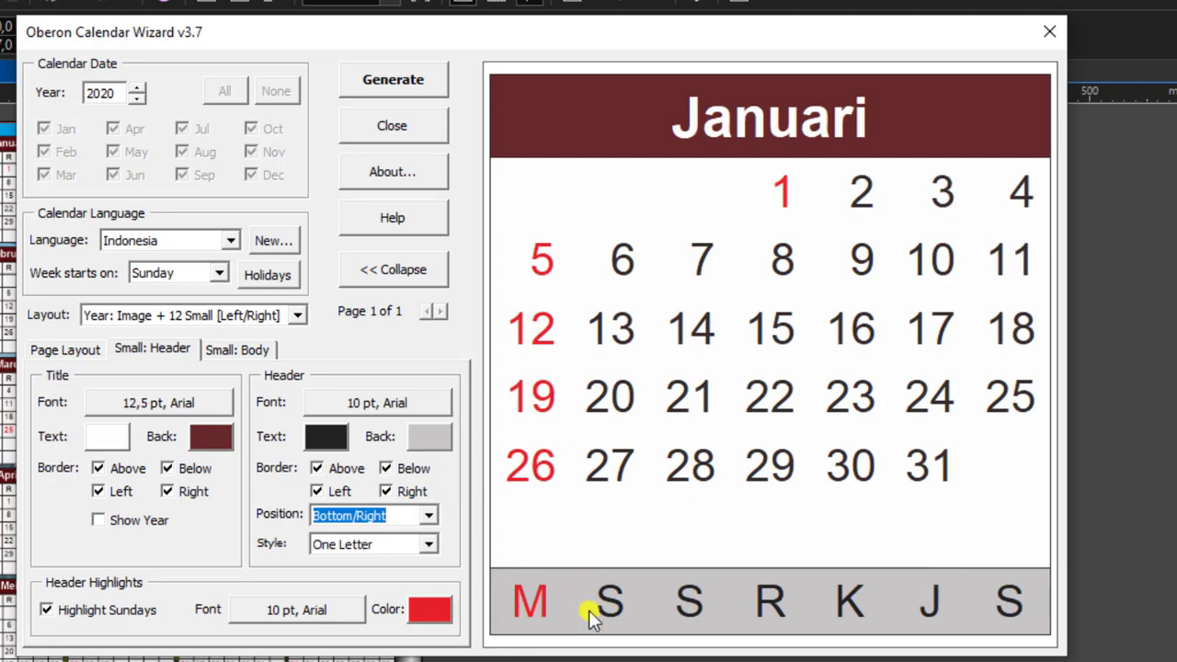
pyautogui.click(428, 515)
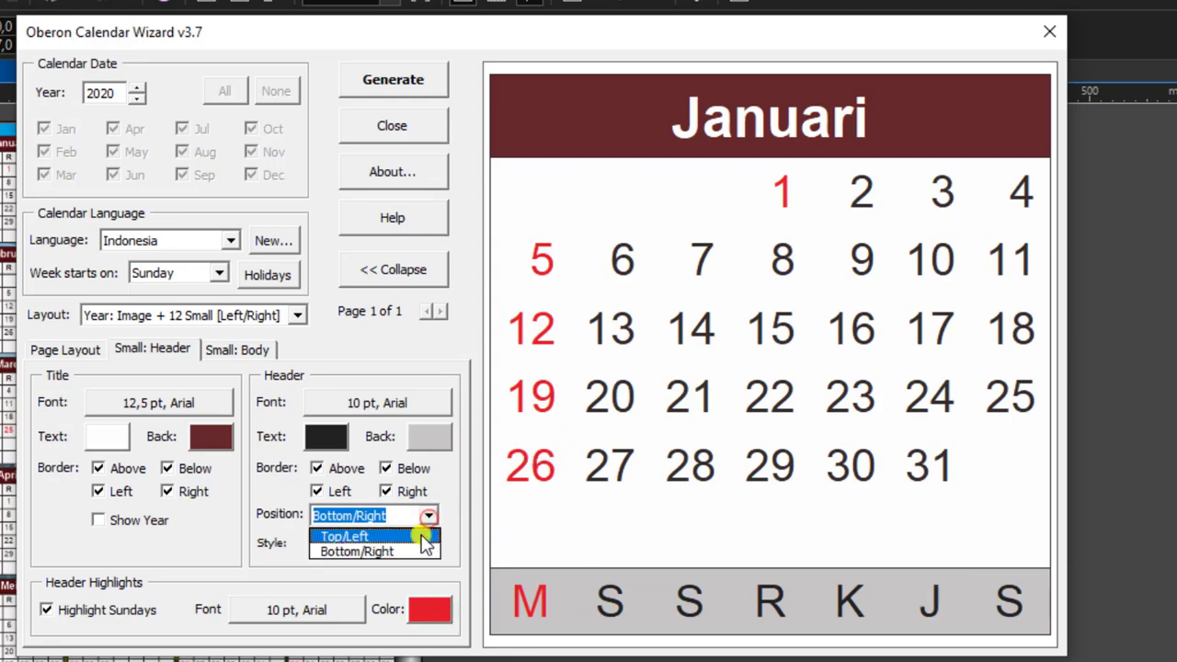
pyautogui.click(424, 537)
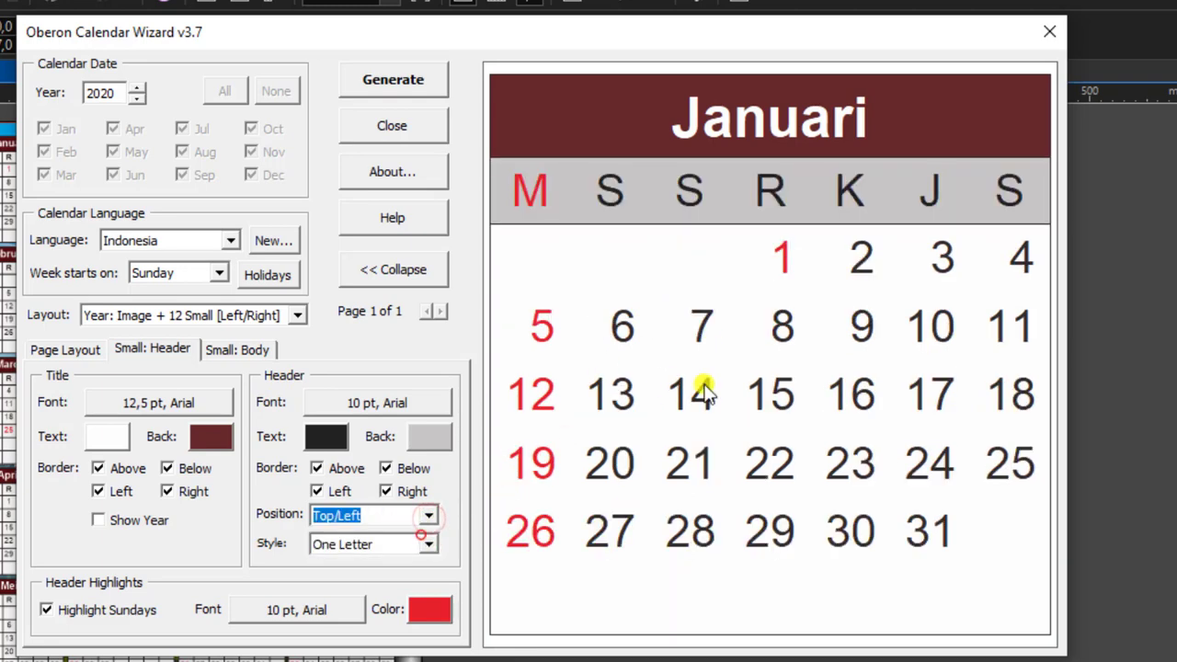
# - Try Short Form and Full Word weekday names, then return to One Letter
pyautogui.click(428, 545)
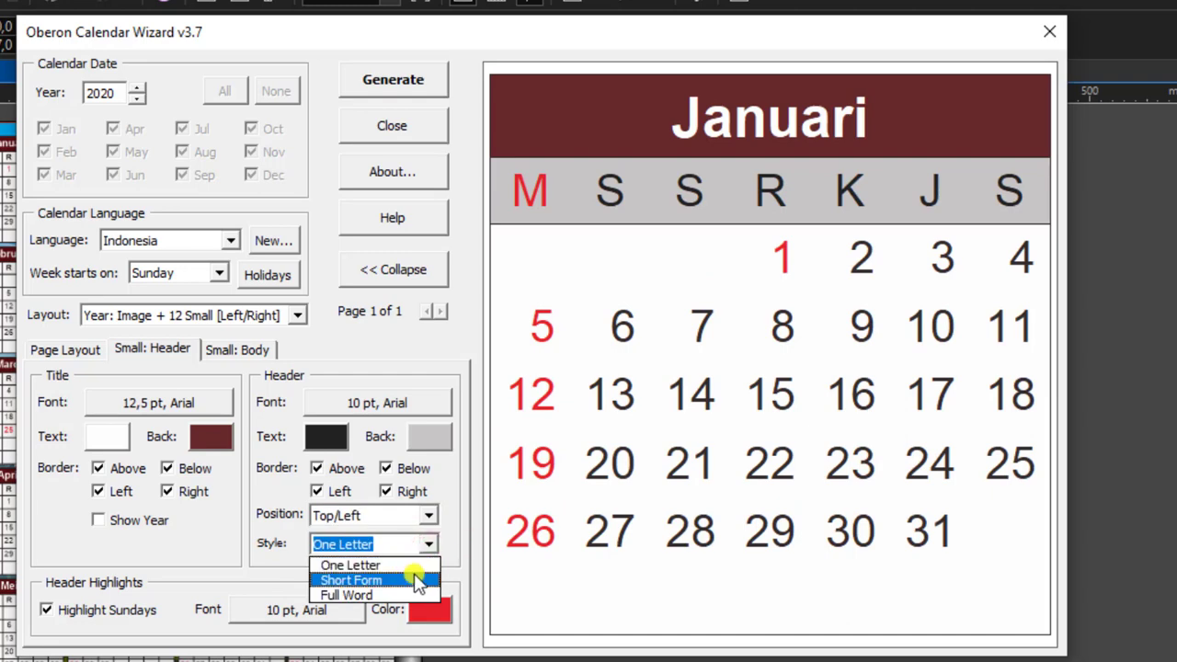
pyautogui.click(419, 581)
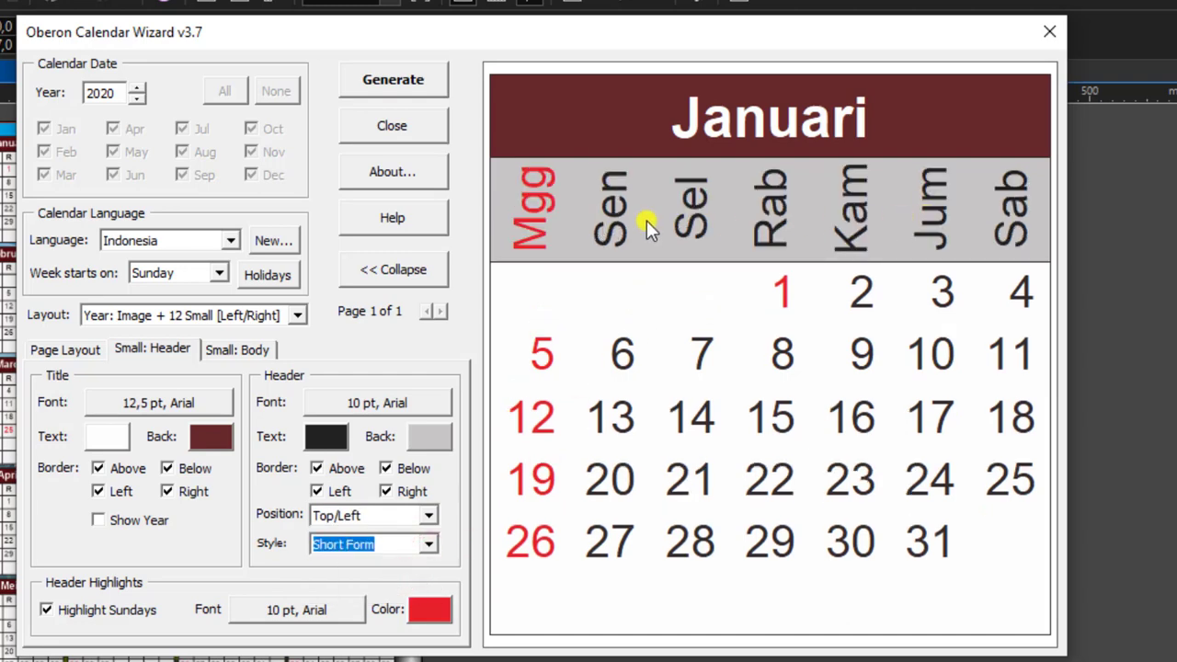
pyautogui.click(428, 543)
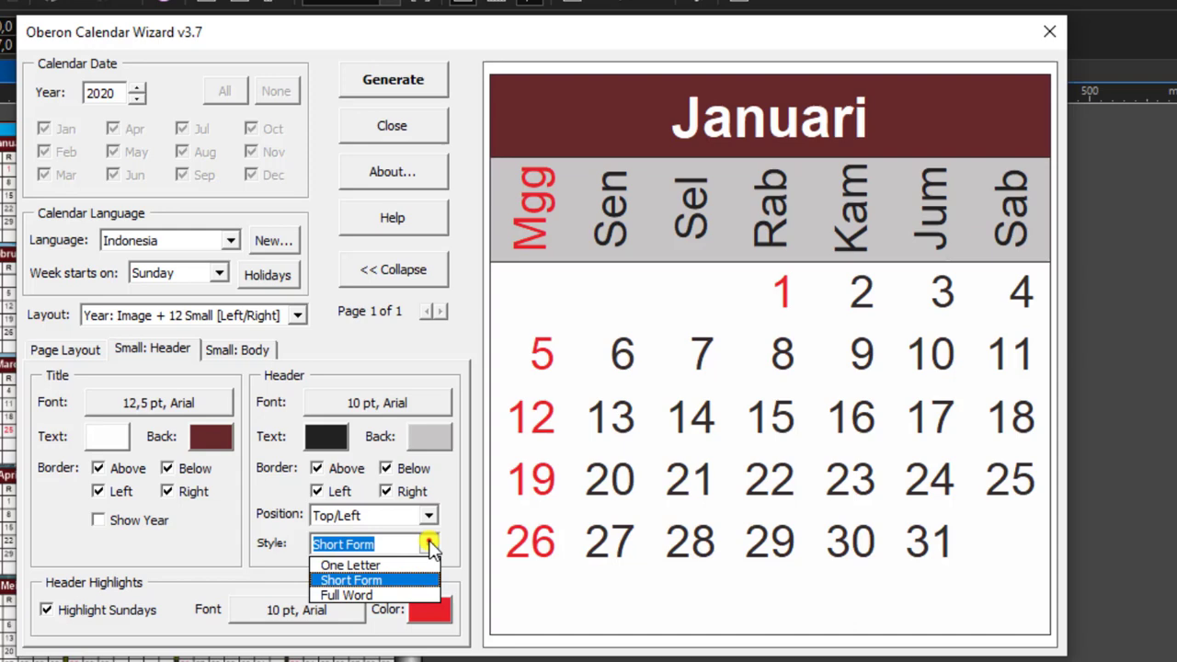
pyautogui.click(412, 593)
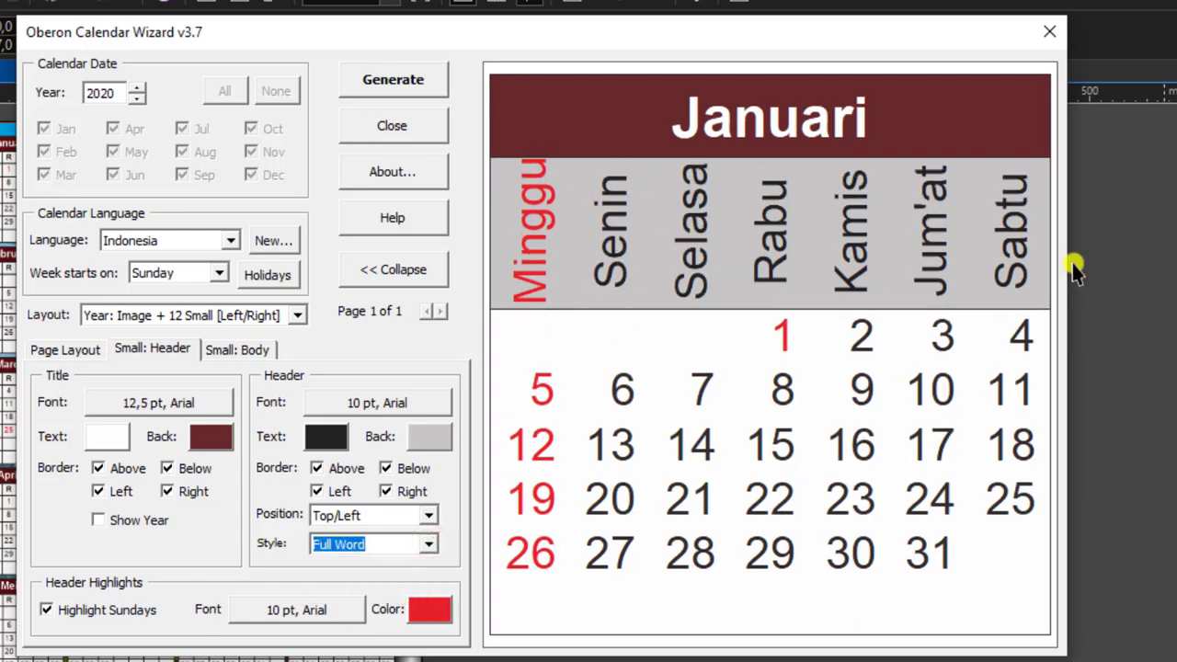
pyautogui.click(426, 544)
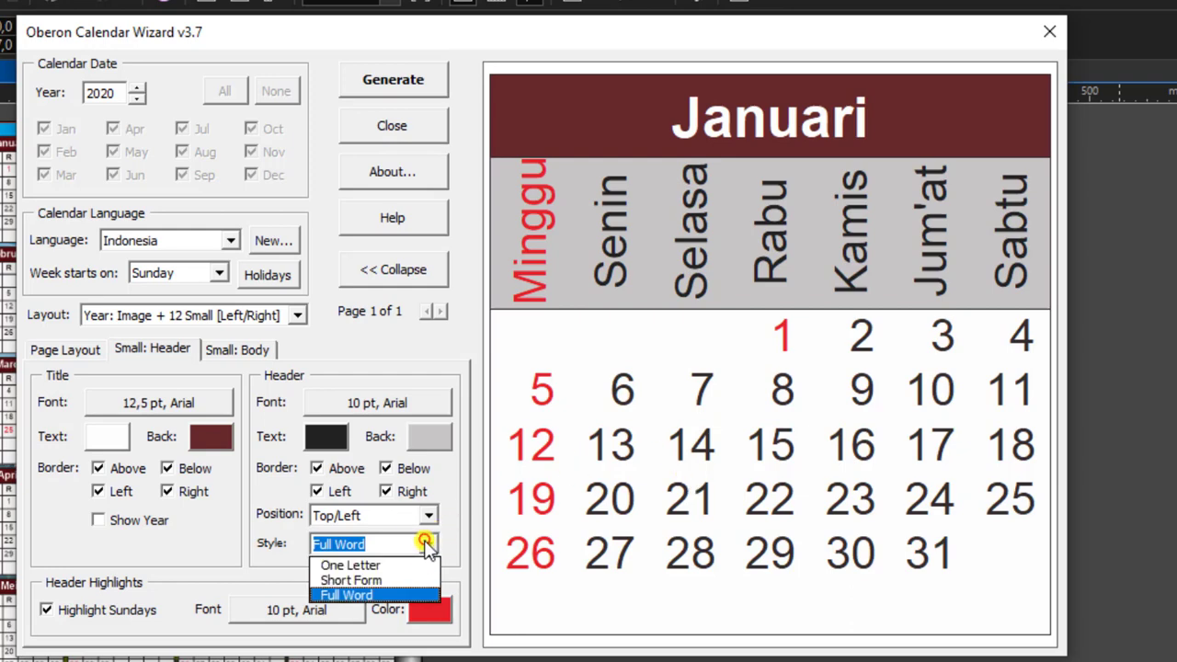
pyautogui.click(421, 565)
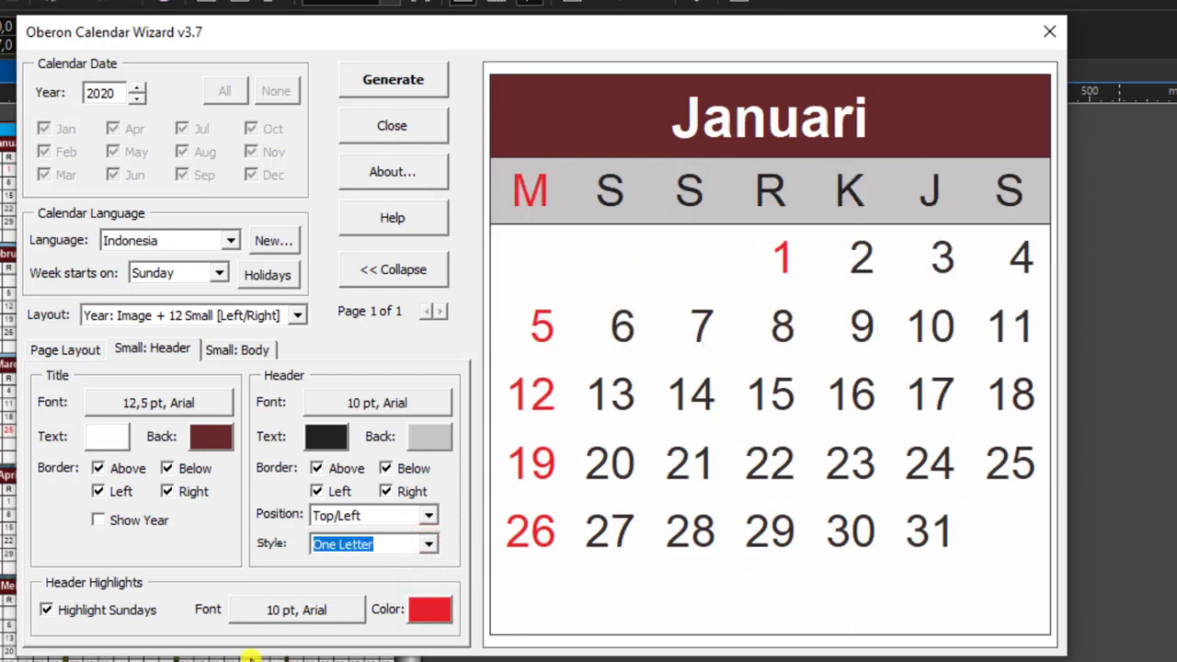
# - Toggle Highlight Sundays off and on, leaving the red Sunday highlight enabled
pyautogui.click(46, 610)
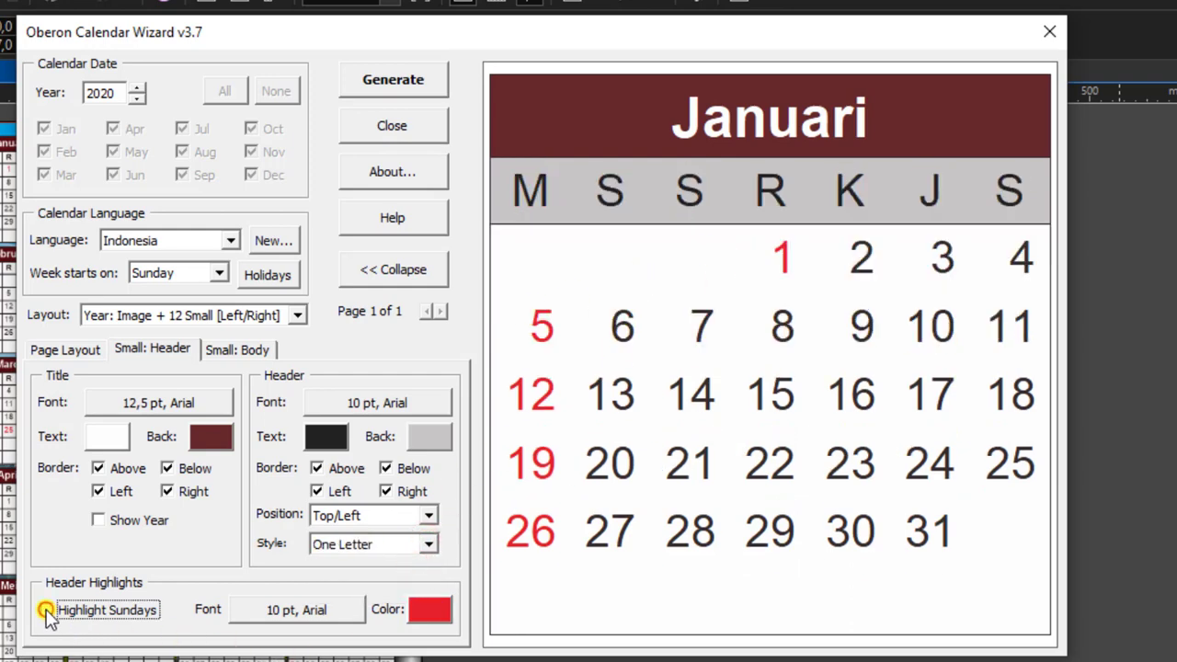
pyautogui.click(46, 611)
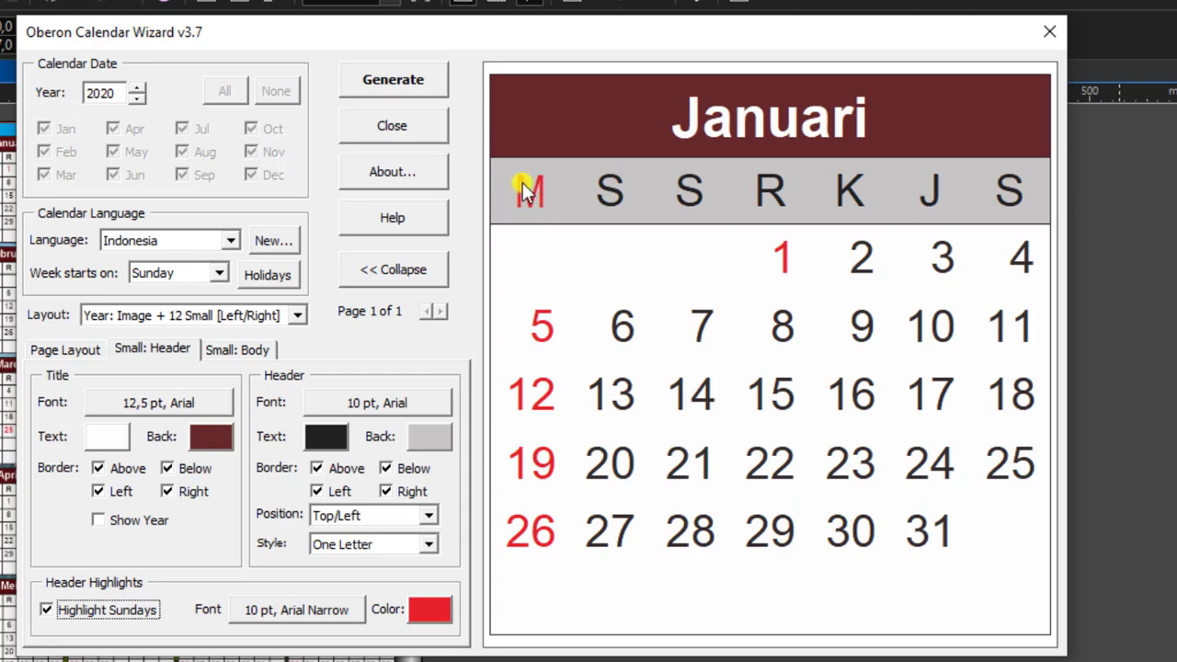
pyautogui.click(46, 610)
pyautogui.click(46, 610)
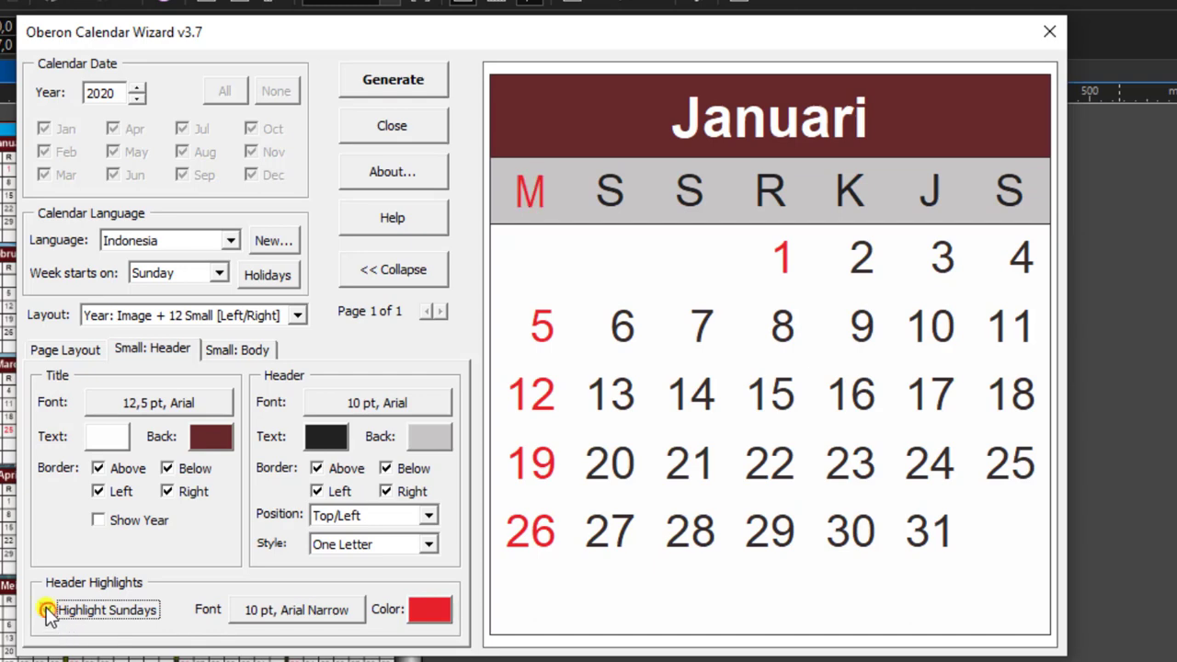
# - Try Blackoak Std as the Sunday header highlight font
pyautogui.click(273, 616)
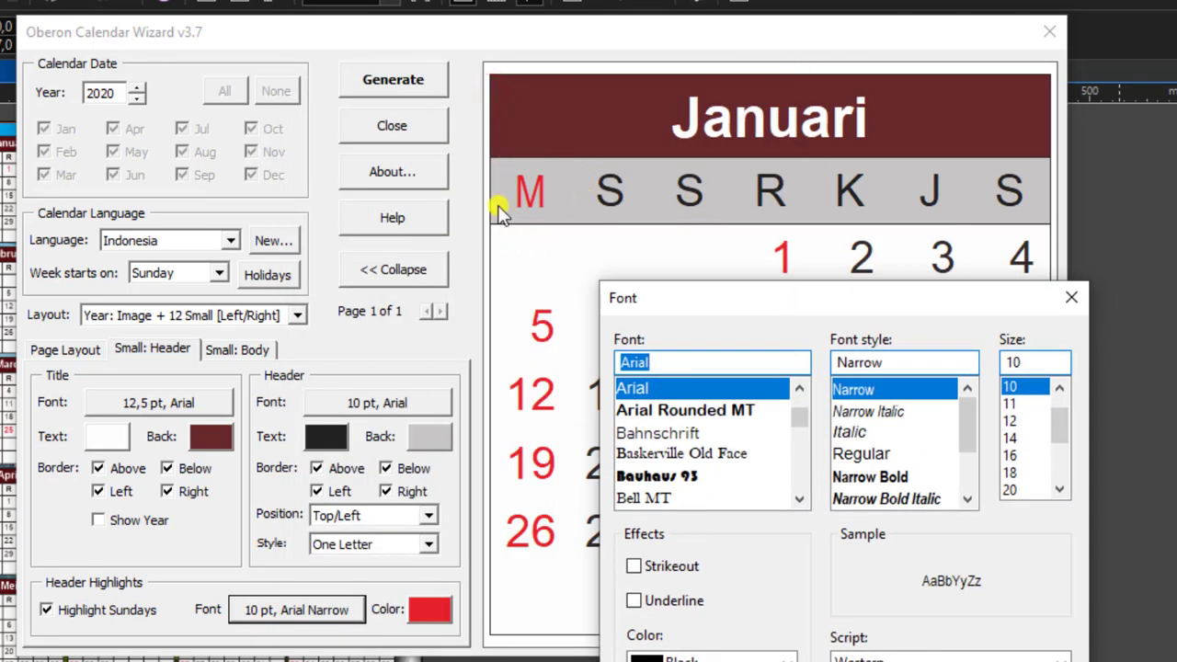
pyautogui.moveTo(676, 290); pyautogui.dragTo(700, 197)
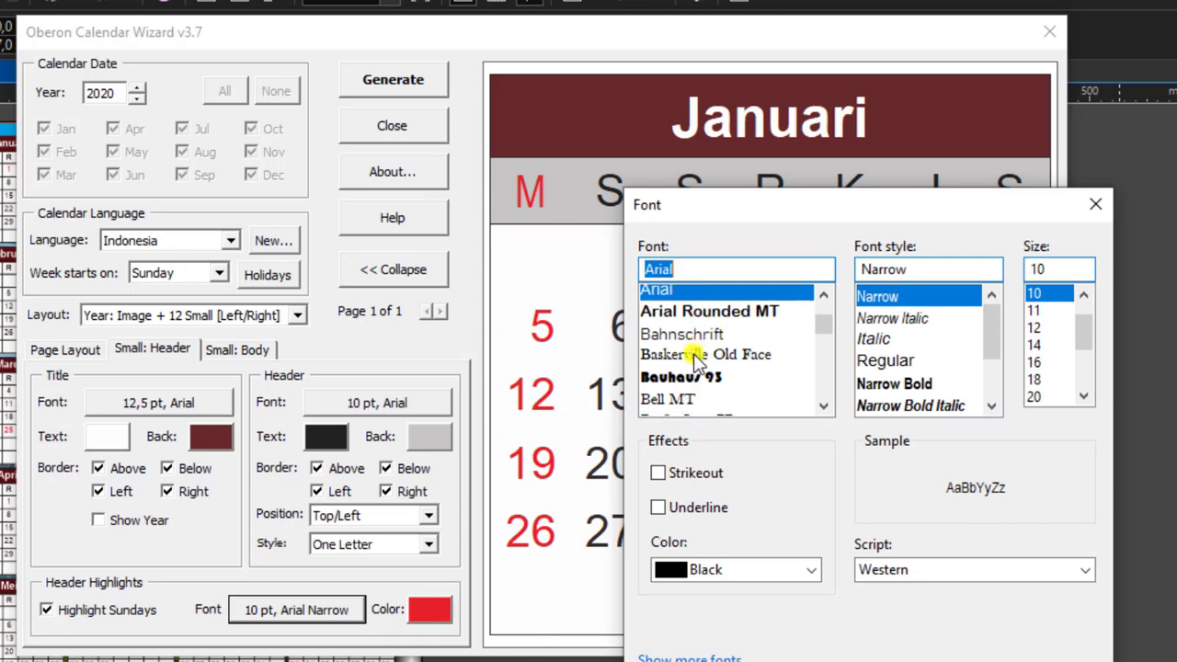
pyautogui.scroll(-3, 699, 322)
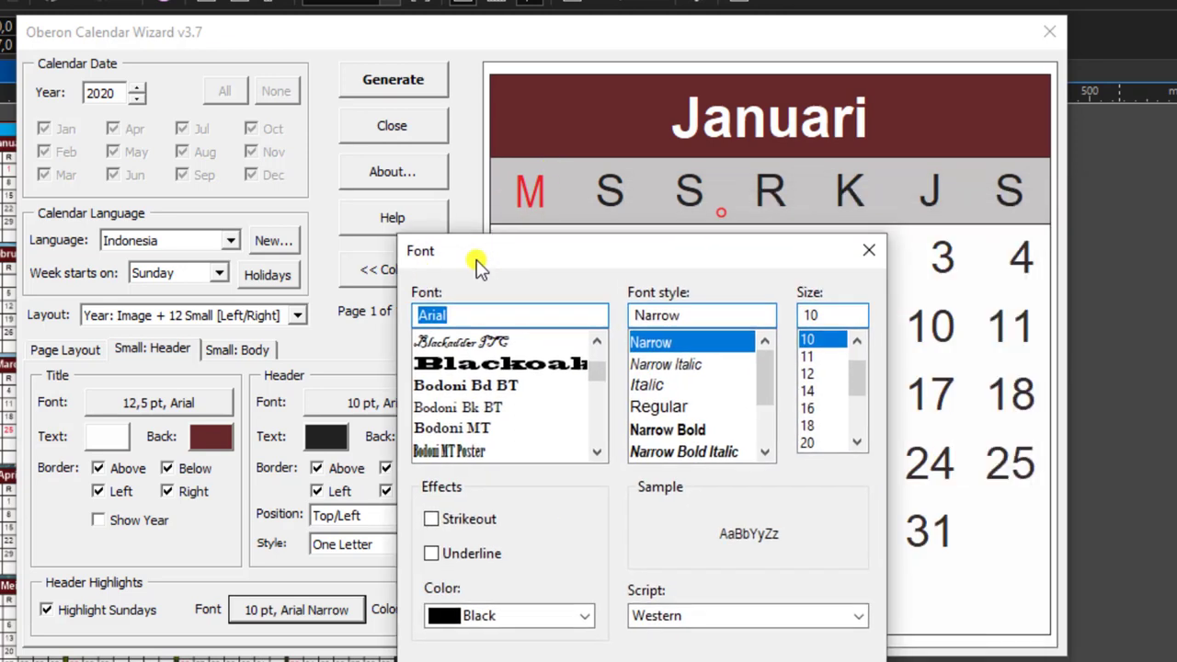
pyautogui.moveTo(713, 206); pyautogui.dragTo(464, 253)
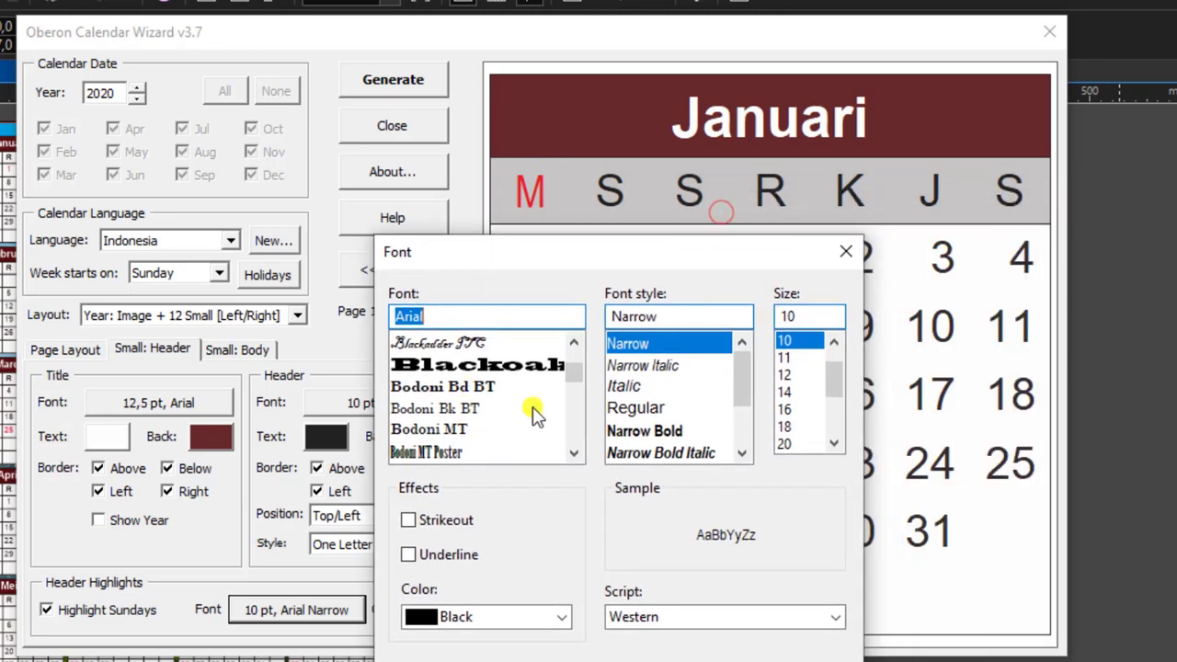
pyautogui.click(490, 368)
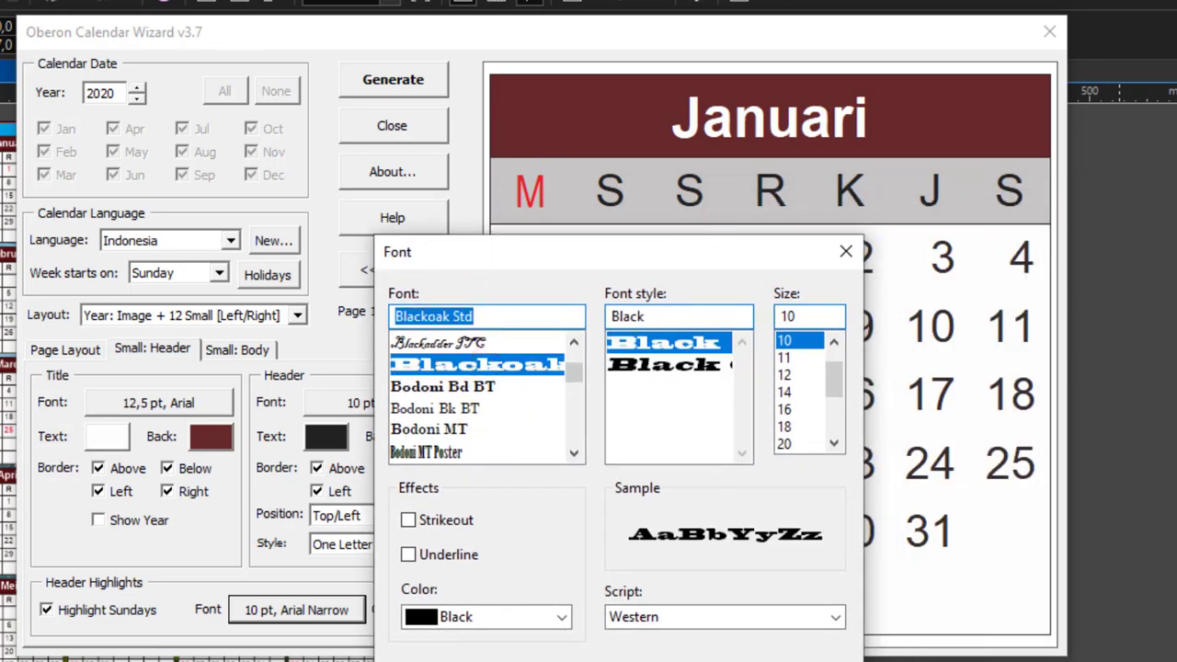
pyautogui.press('Return')
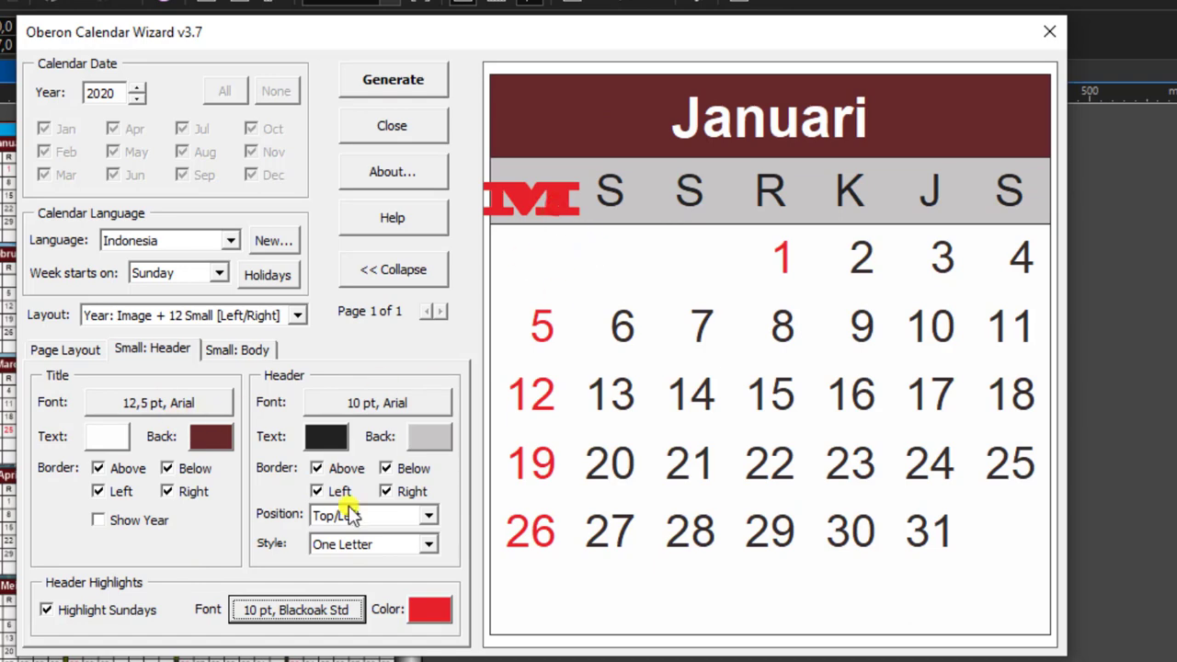
# - Set the Sunday header highlight font to 10 pt Arial Narrow
pyautogui.click(276, 609)
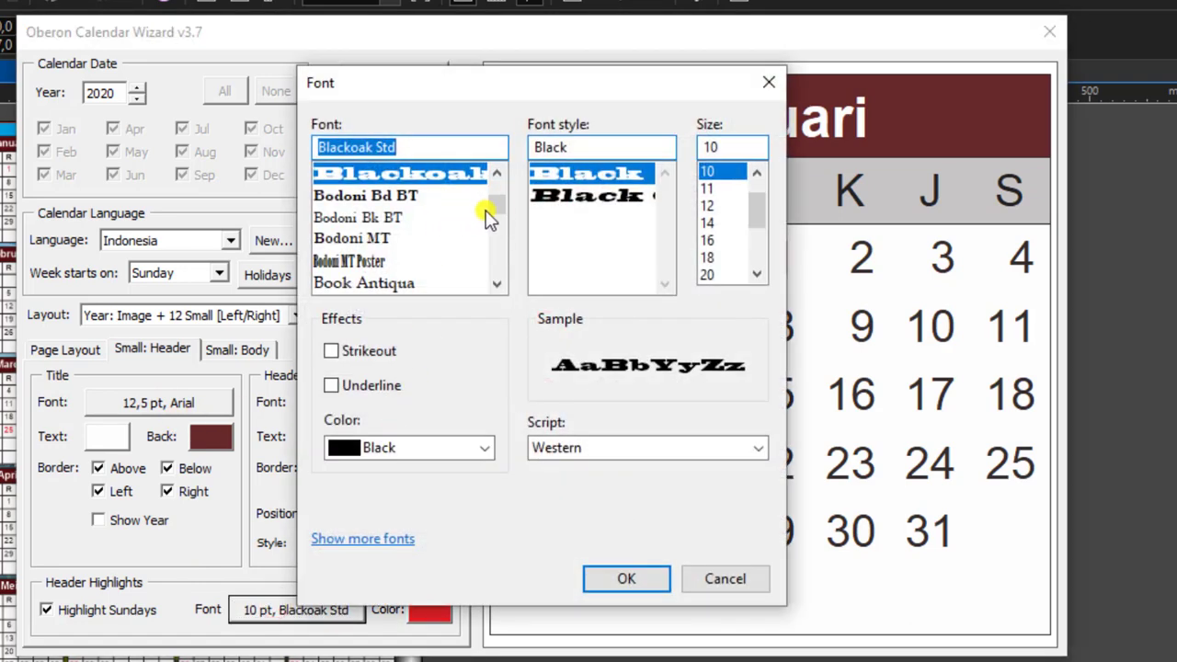
pyautogui.moveTo(498, 208); pyautogui.dragTo(504, 212)
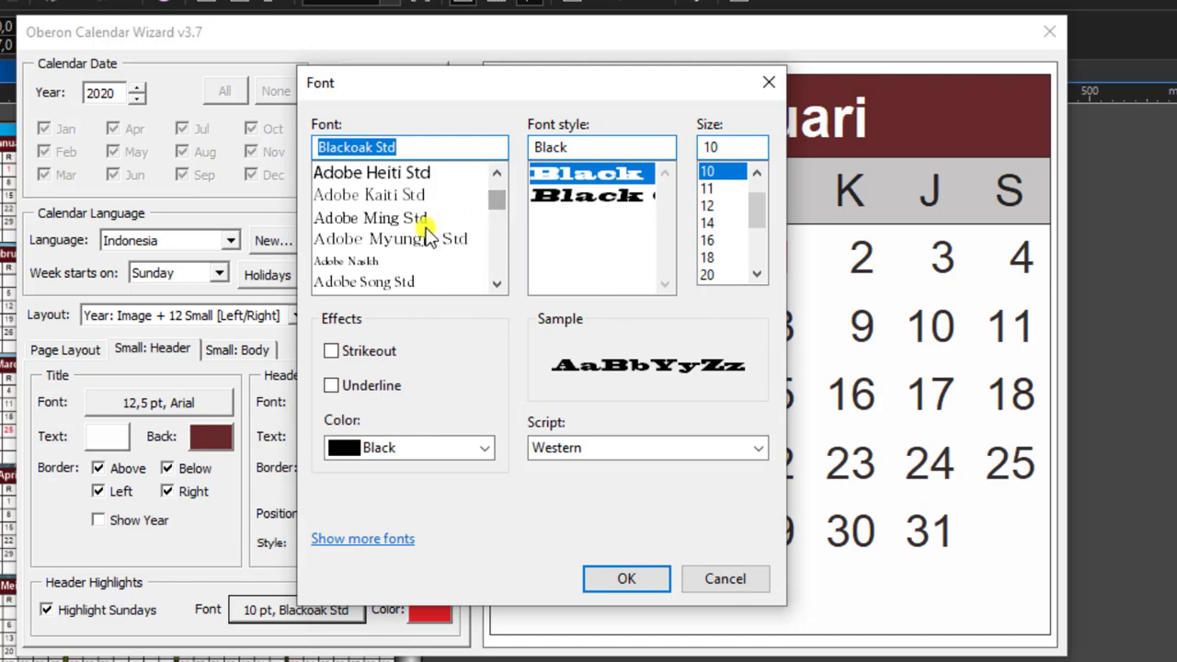
pyautogui.scroll(1, 427, 234)
pyautogui.scroll(1, 427, 236)
pyautogui.scroll(1, 427, 237)
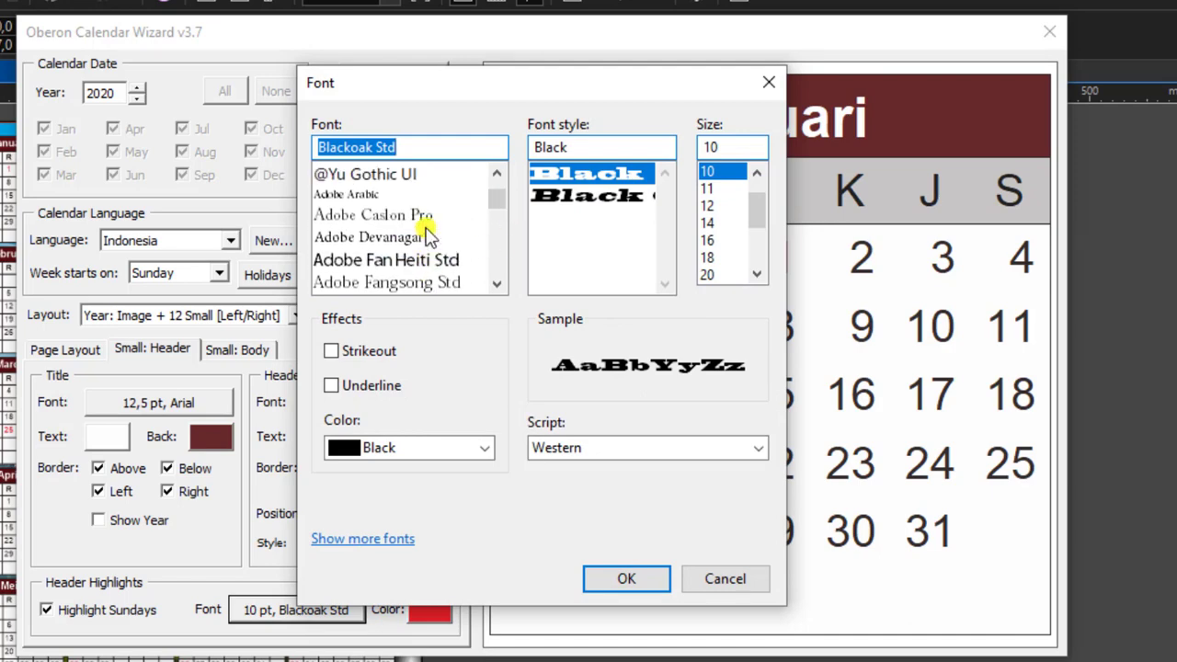
pyautogui.scroll(1, 428, 236)
pyautogui.scroll(-3, 427, 234)
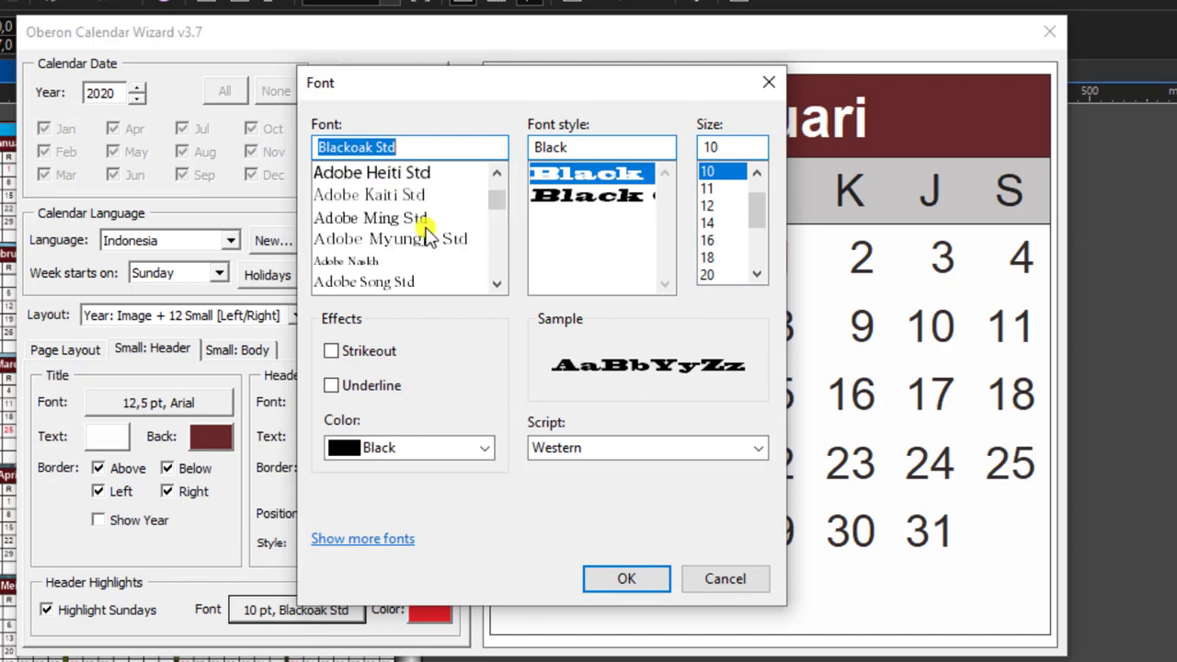
pyautogui.scroll(-3, 427, 234)
pyautogui.scroll(-1, 427, 235)
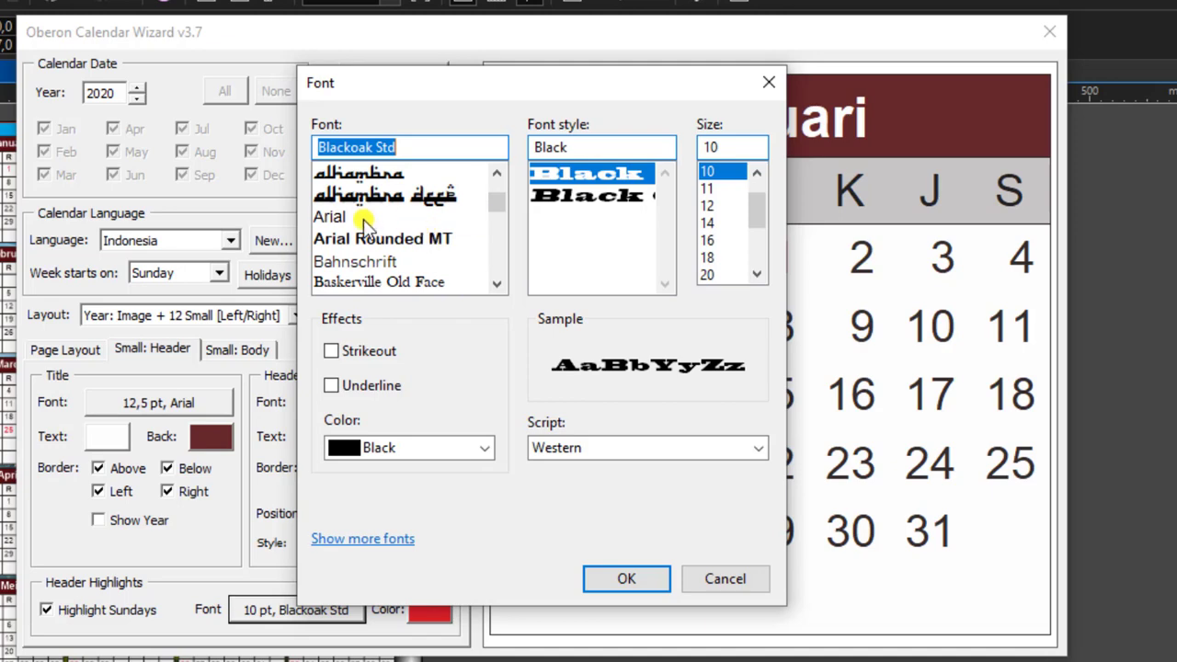
pyautogui.click(331, 217)
pyautogui.click(625, 580)
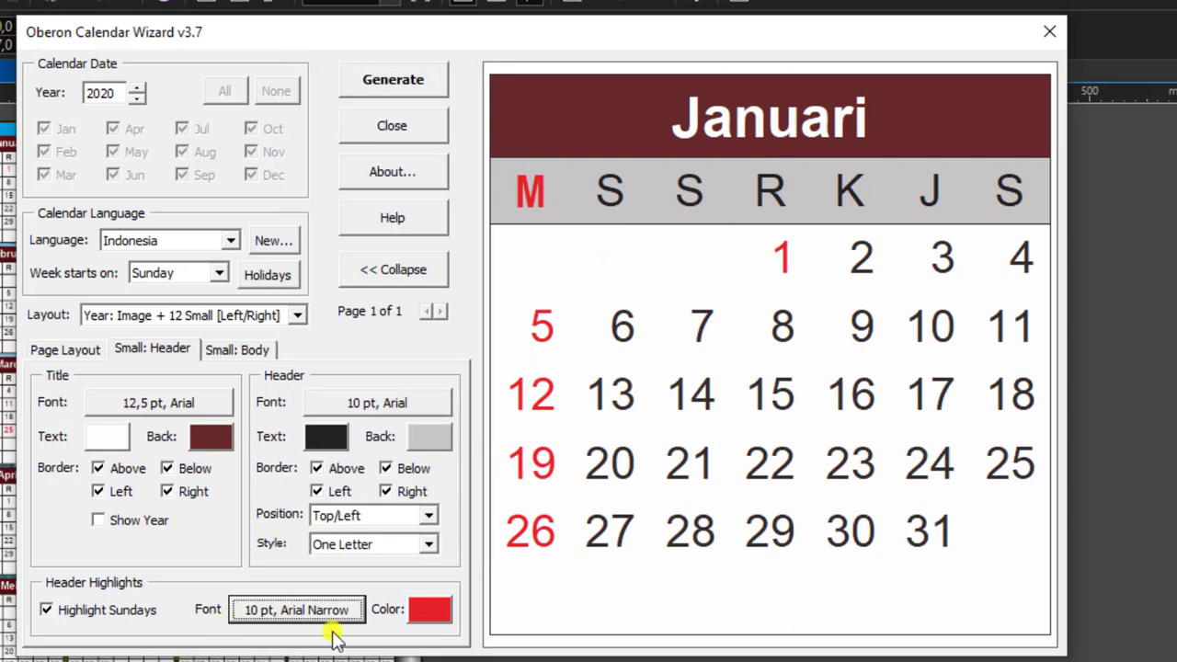
# - Try white, then blue, as the Sunday header highlight colour
pyautogui.click(443, 616)
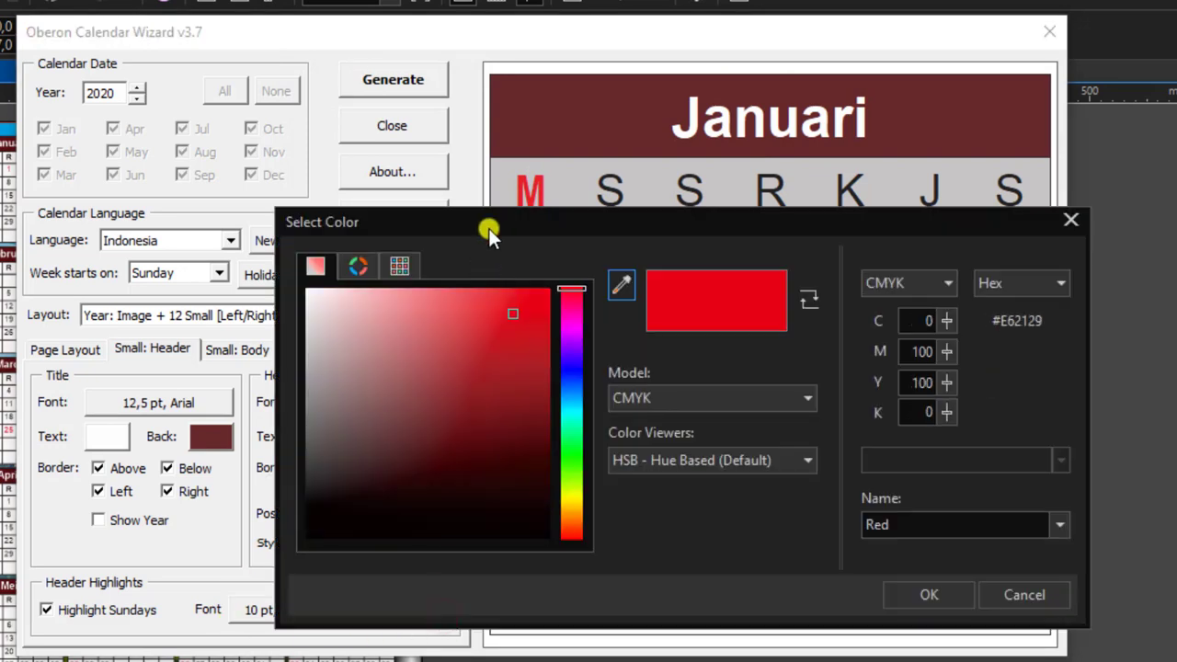
pyautogui.moveTo(488, 230); pyautogui.dragTo(509, 350)
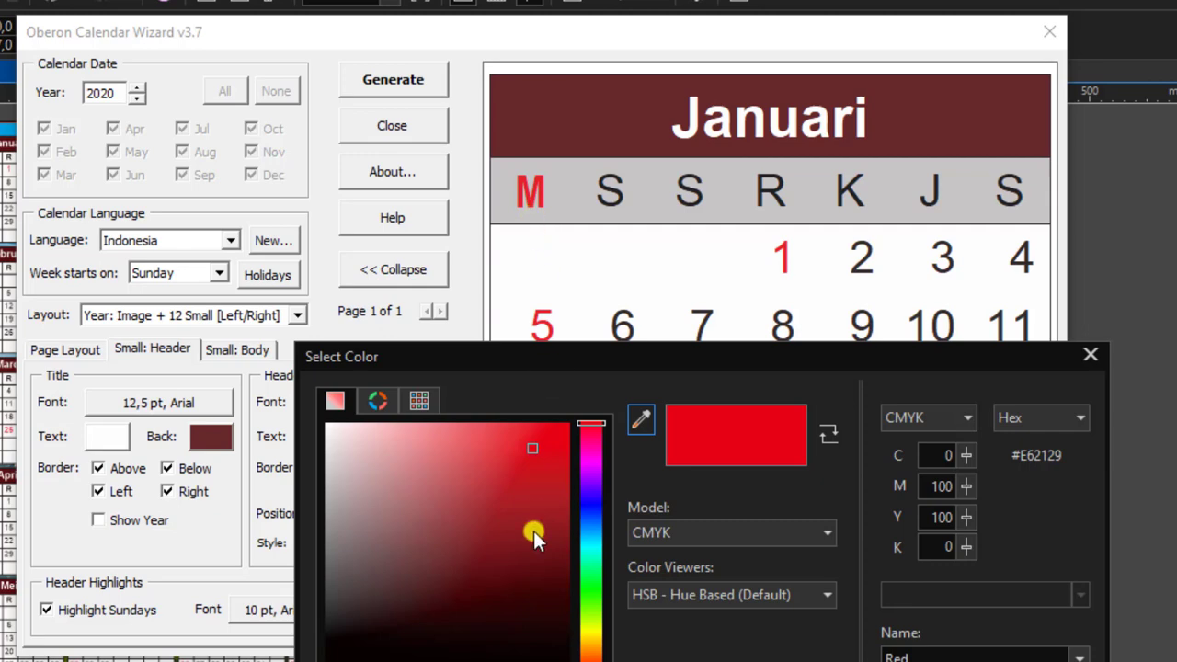
pyautogui.click(173, 383)
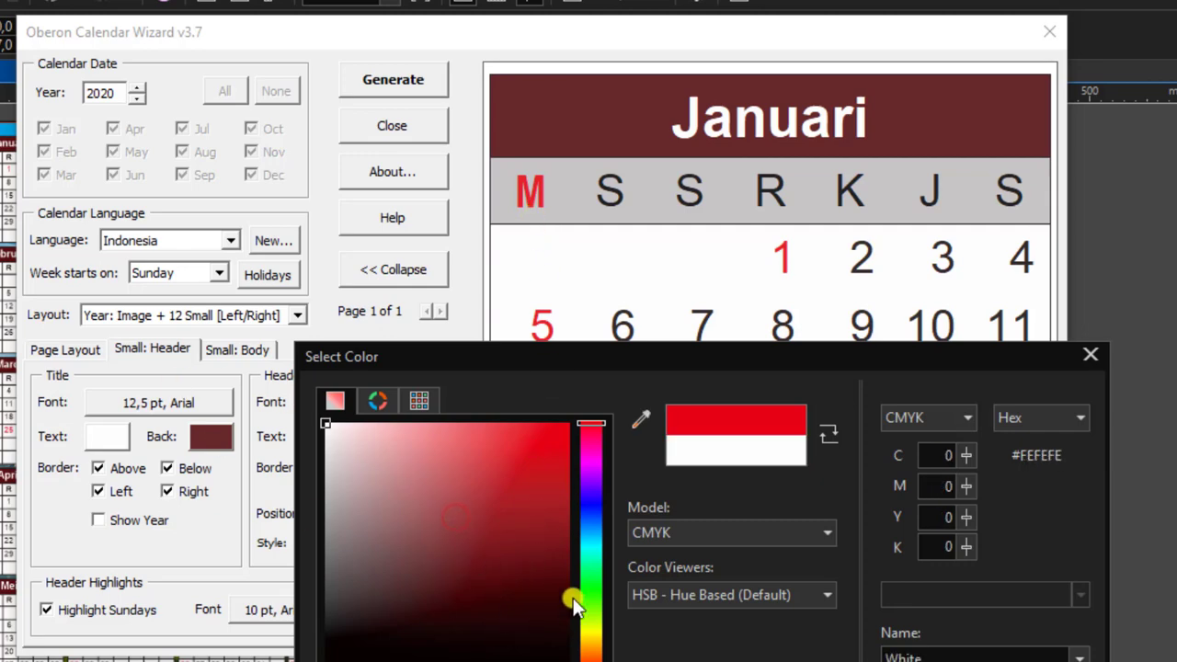
pyautogui.click(593, 506)
pyautogui.click(496, 472)
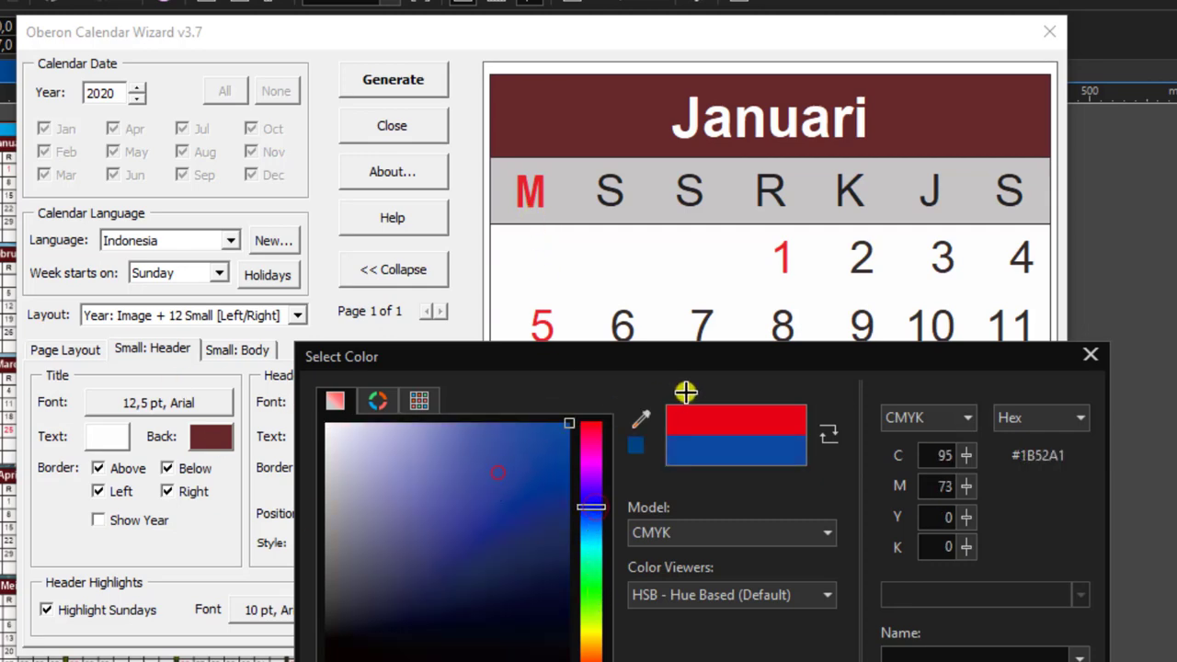
pyautogui.moveTo(667, 366); pyautogui.dragTo(420, 276)
pyautogui.click(702, 638)
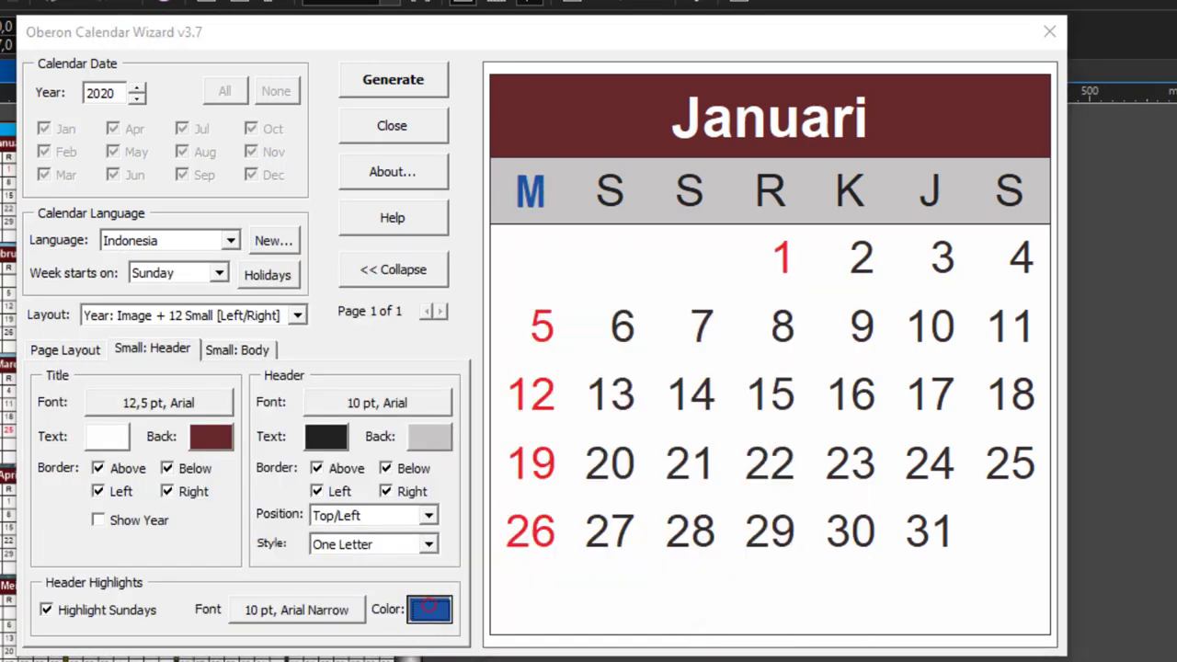
# - Set the Sunday header highlight colour back to pure red
pyautogui.click(430, 608)
pyautogui.click(571, 306)
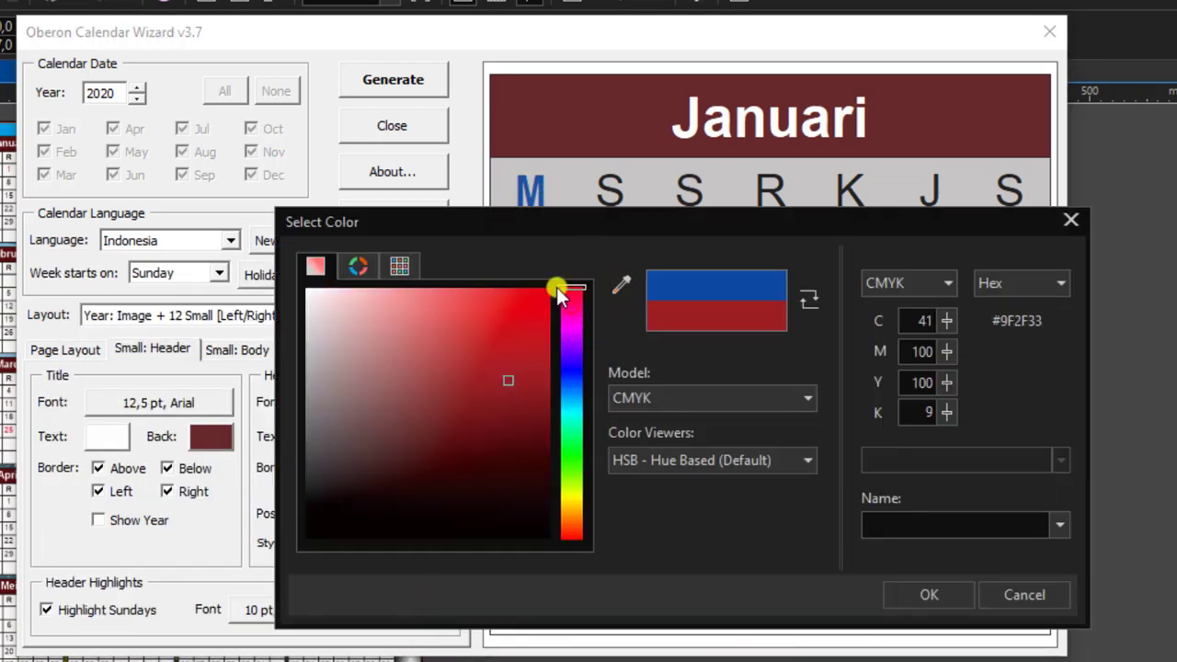
pyautogui.moveTo(548, 291); pyautogui.dragTo(673, 213)
pyautogui.click(924, 600)
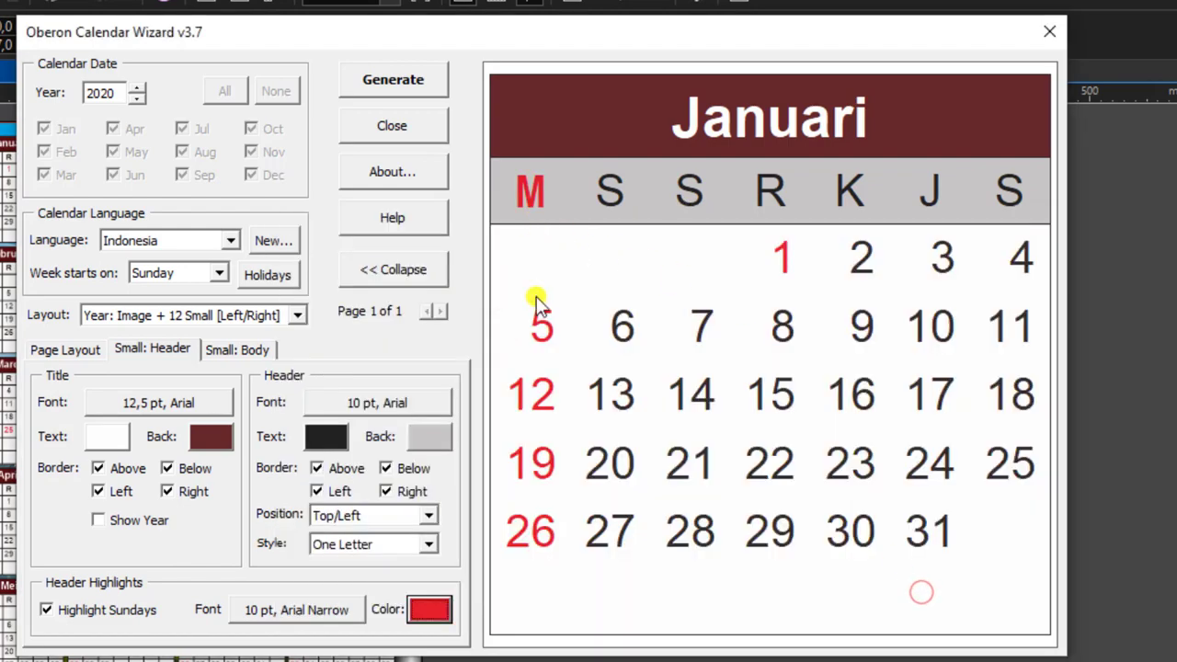
pyautogui.click(556, 579)
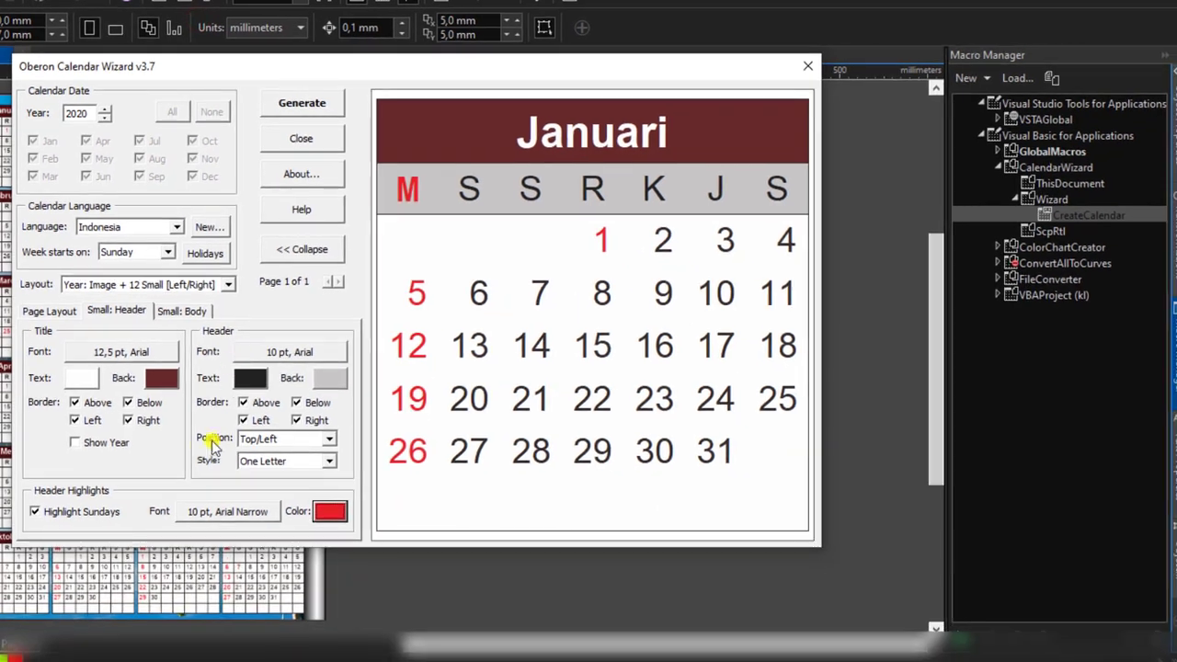
# - Review the A4 page layout and the Indonesian holiday list in the wizard
pyautogui.click(56, 313)
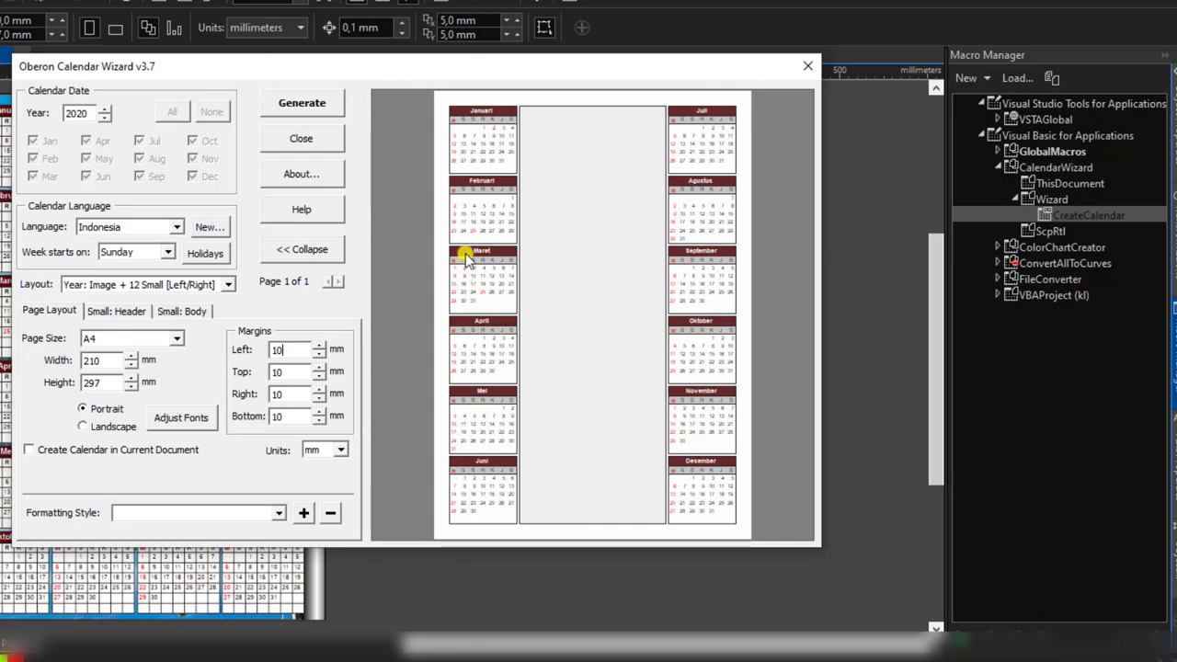
pyautogui.click(195, 258)
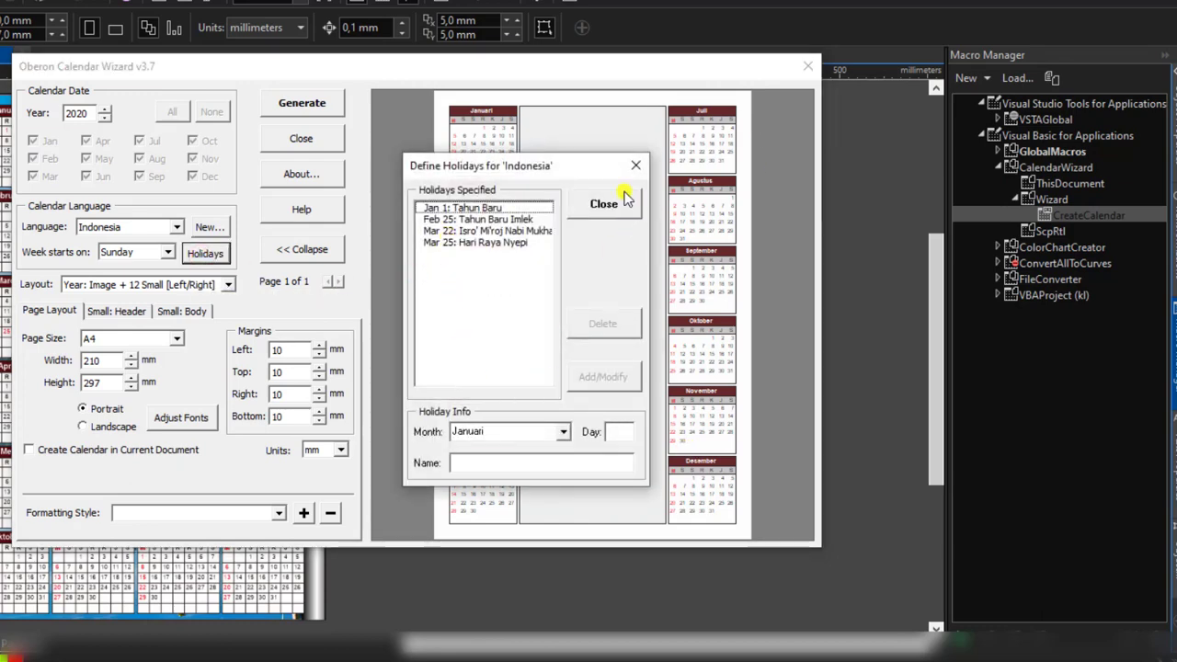
pyautogui.moveTo(406, 163)
pyautogui.mouseDown()
pyautogui.moveTo(367, 87)
pyautogui.moveTo(141, 166)
pyautogui.mouseUp()
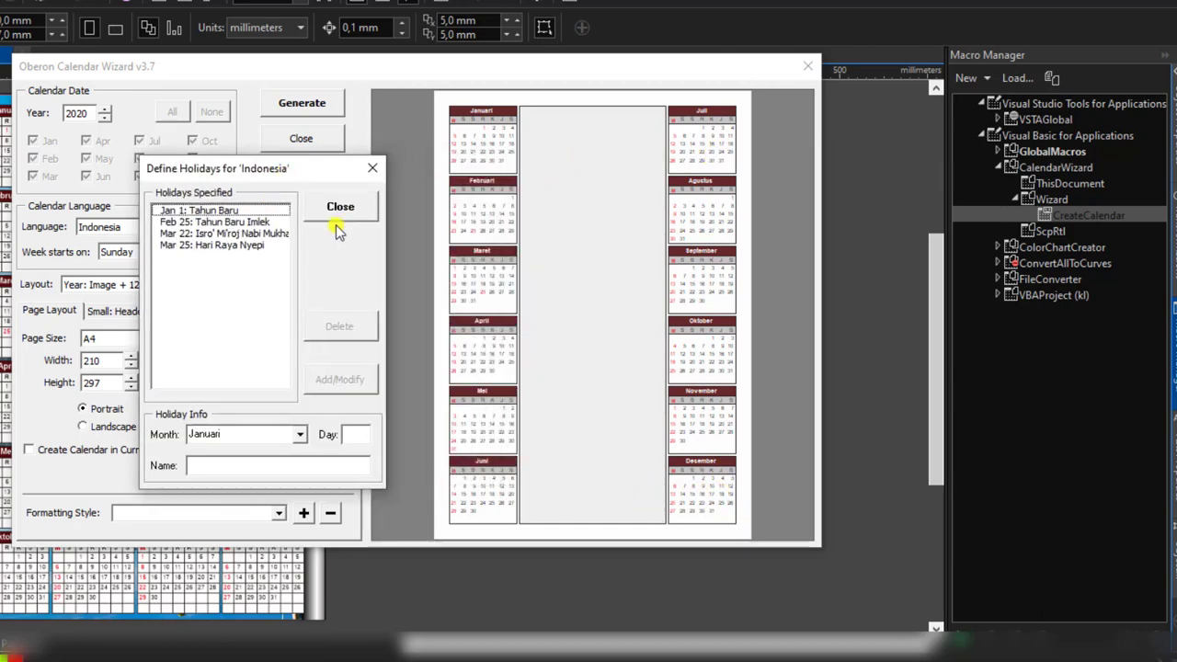
pyautogui.click(372, 168)
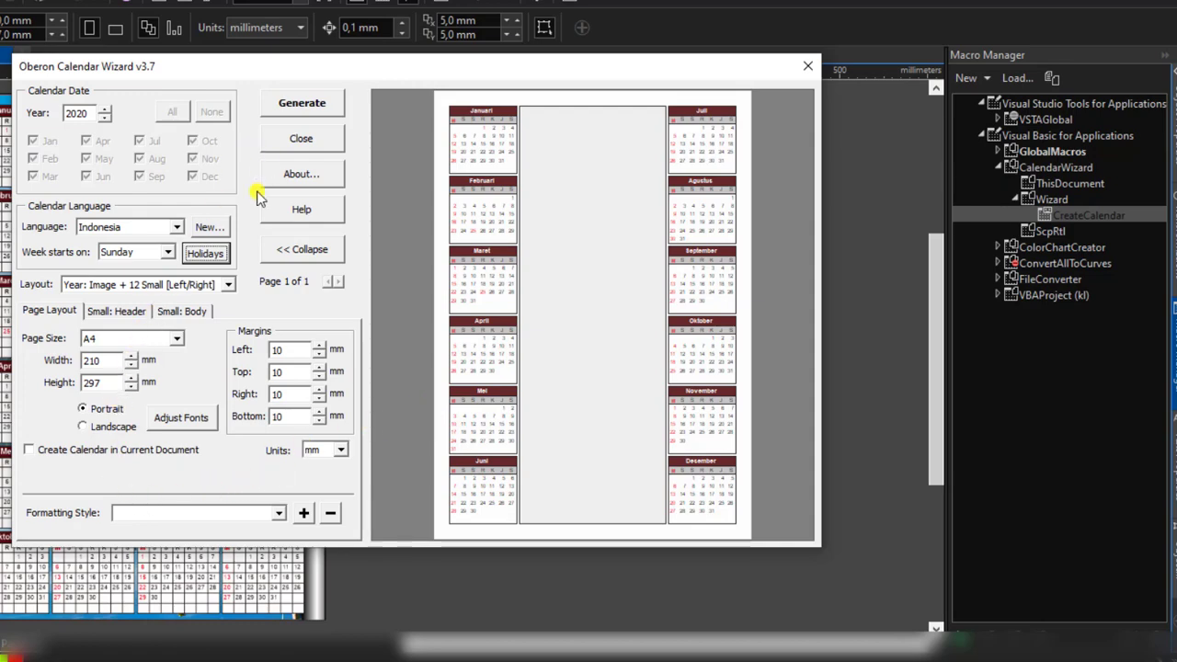
pyautogui.moveTo(241, 76); pyautogui.dragTo(292, 120)
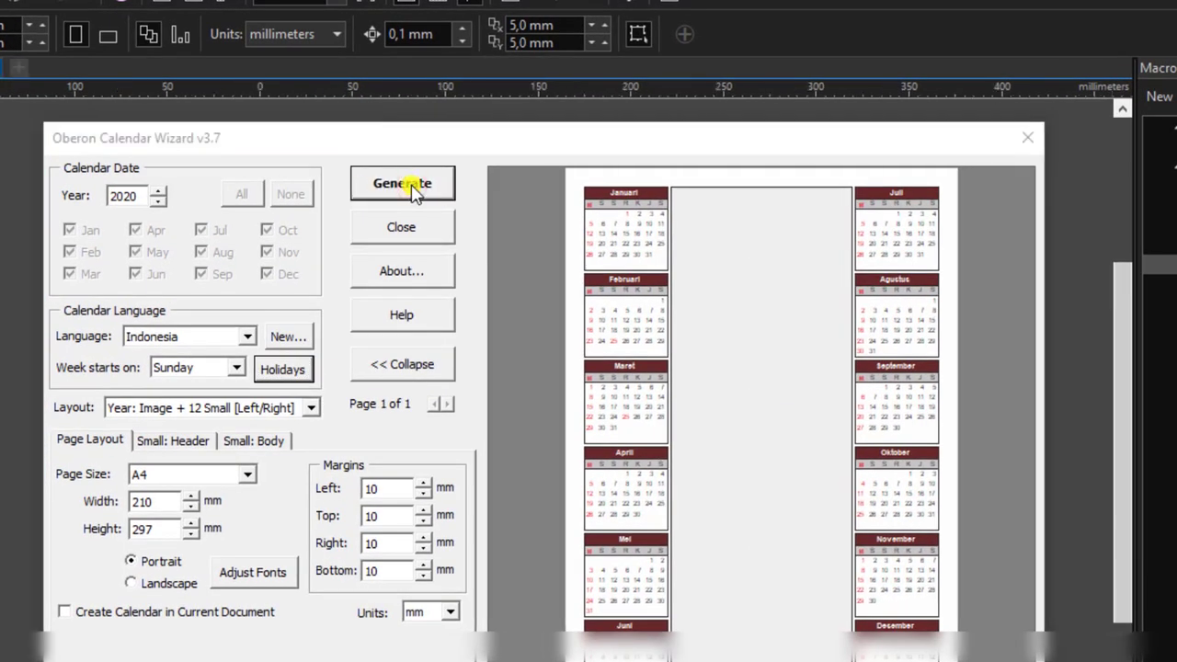
# - Generate the 2020 calendar onto the A4 page and dismiss the completion message
pyautogui.click(293, 138)
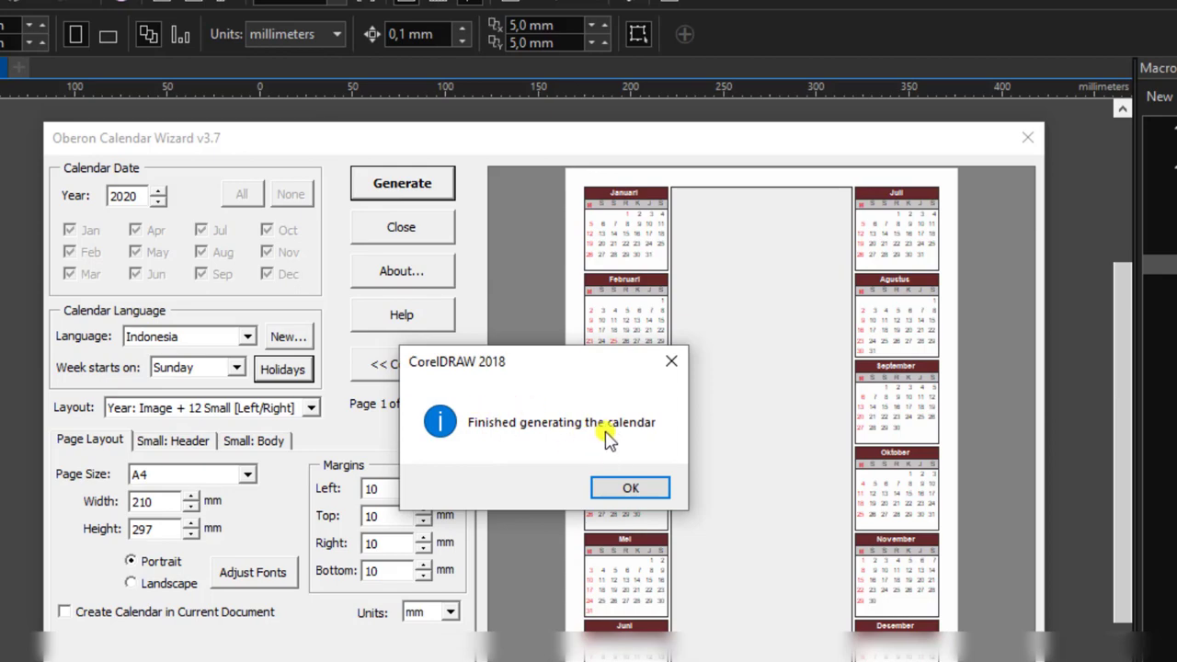
pyautogui.click(630, 487)
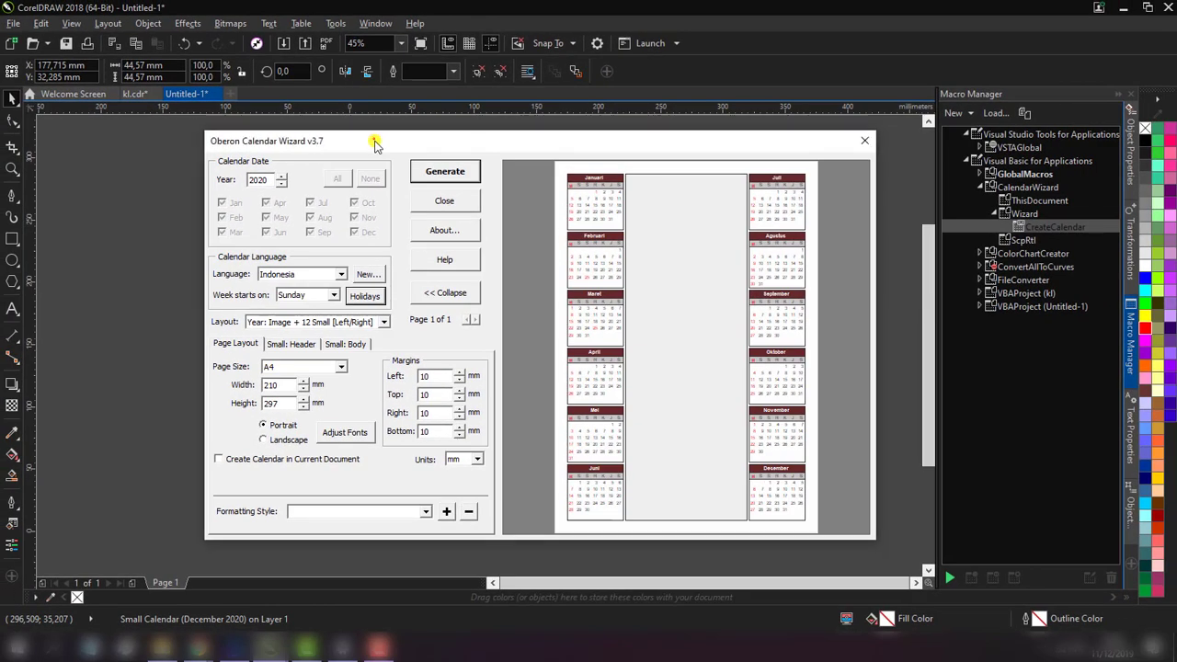
pyautogui.moveTo(375, 139); pyautogui.dragTo(784, 263)
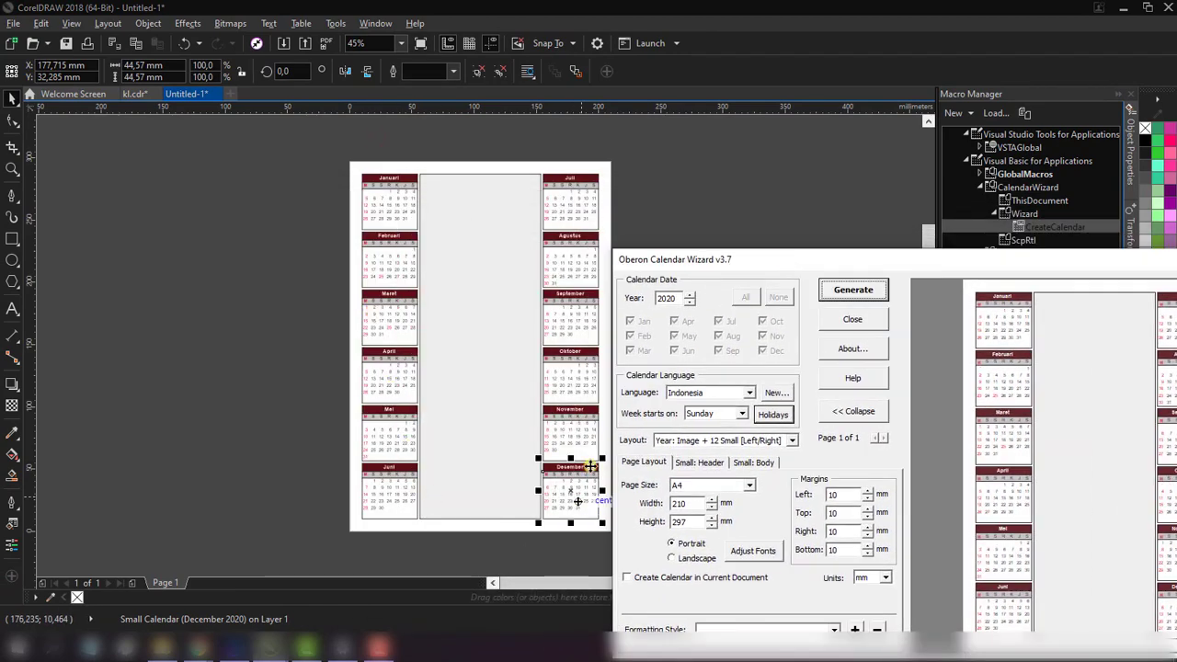
pyautogui.moveTo(787, 267); pyautogui.dragTo(351, 64)
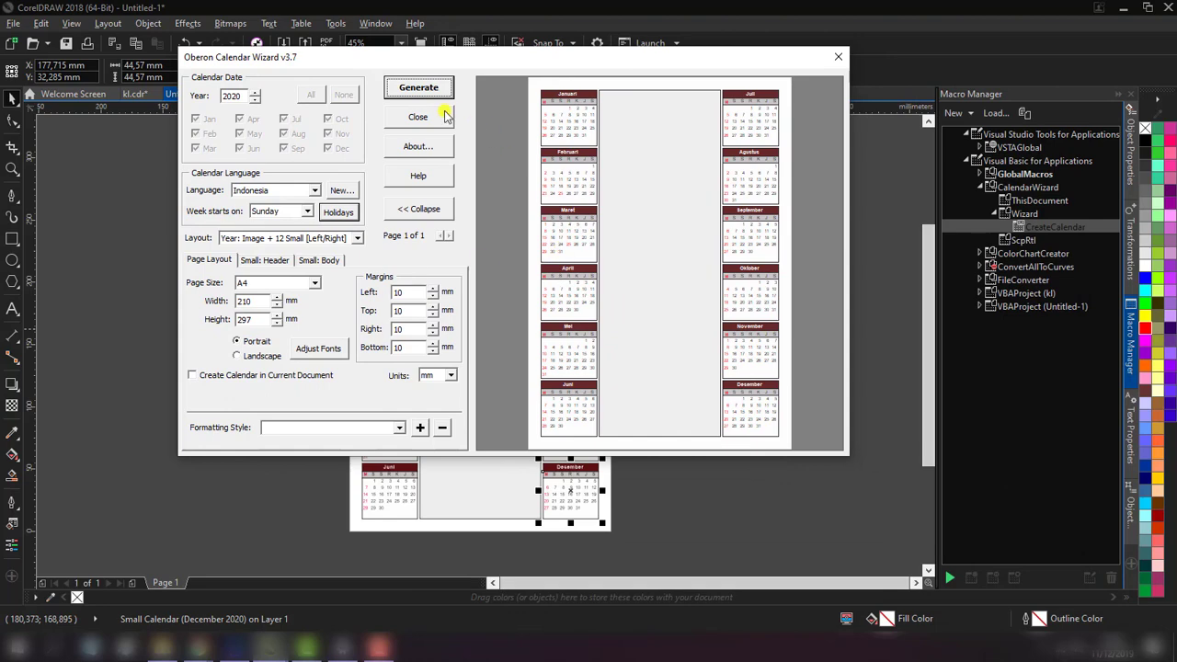
pyautogui.moveTo(459, 58); pyautogui.dragTo(499, 150)
# - Close the calendar wizard and hide the Macro Manager docker
pyautogui.click(458, 209)
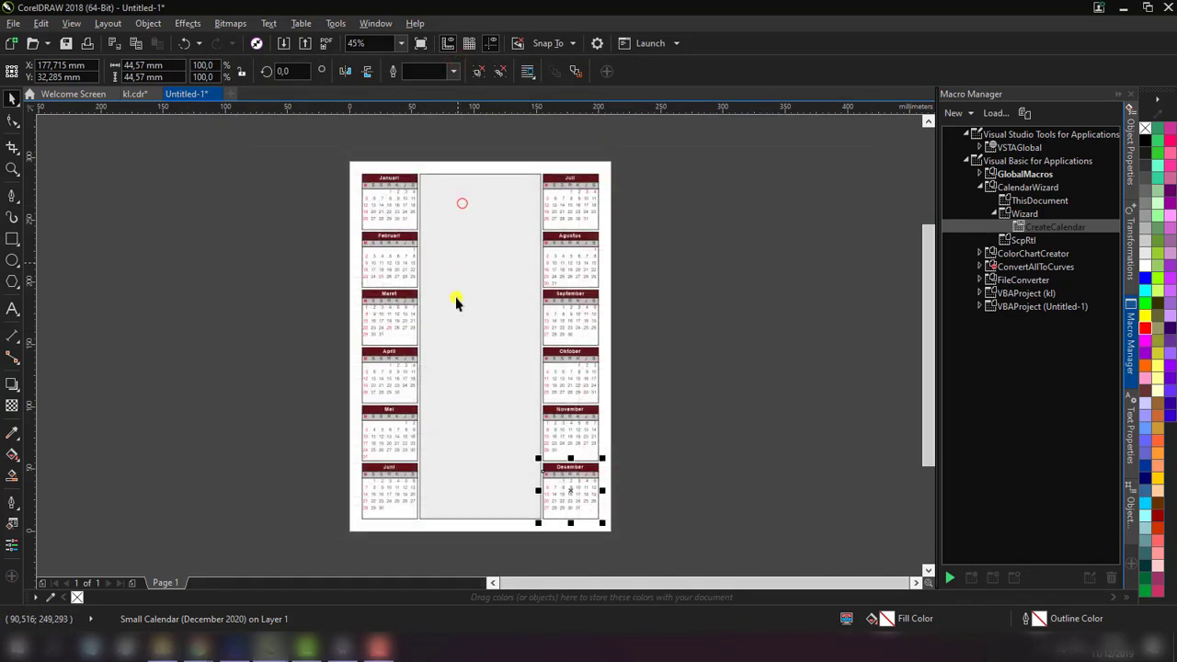
pyautogui.scroll(4, 427, 368)
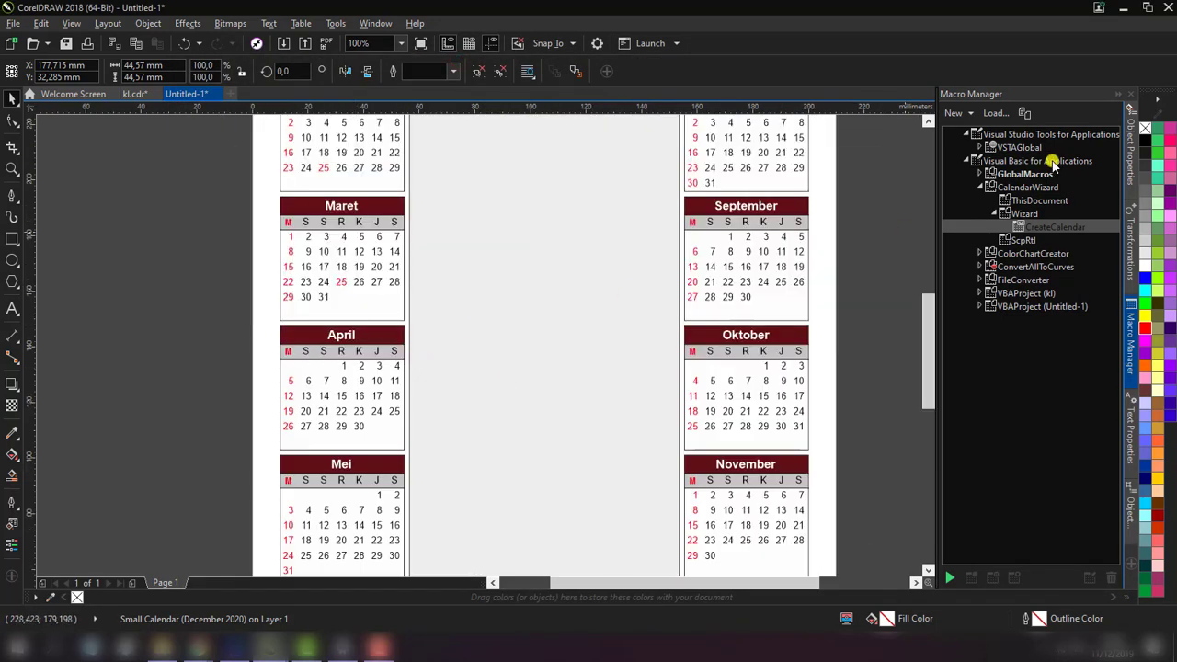
pyautogui.click(1118, 98)
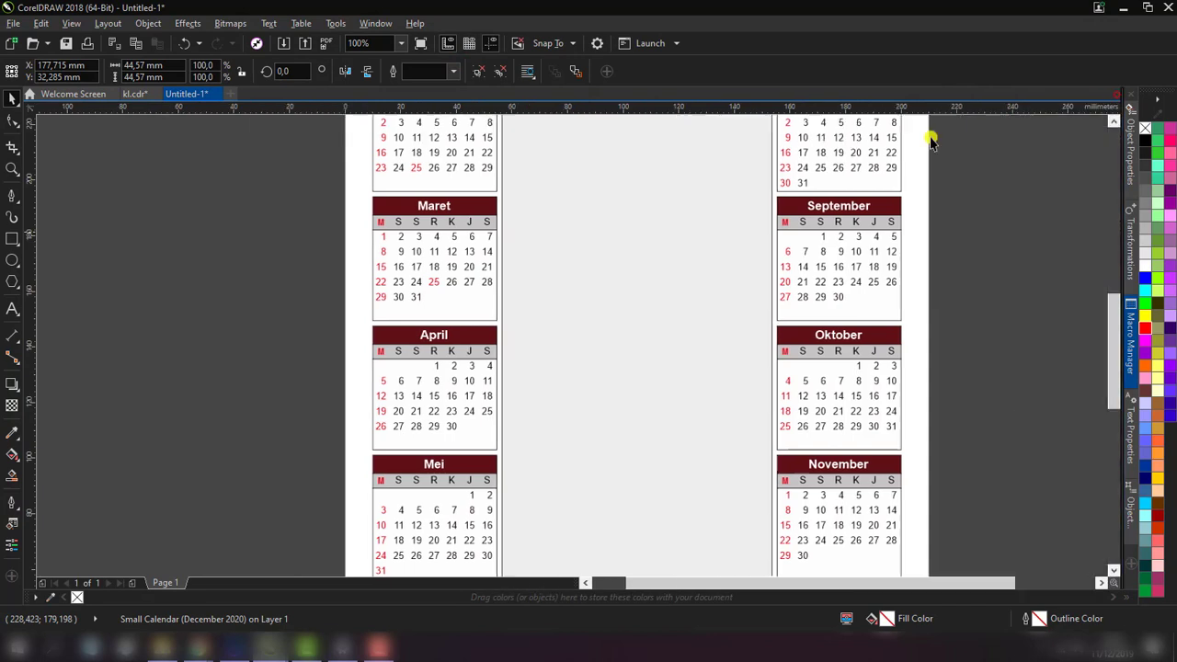
pyautogui.scroll(-5, 273, 303)
pyautogui.scroll(1, 313, 291)
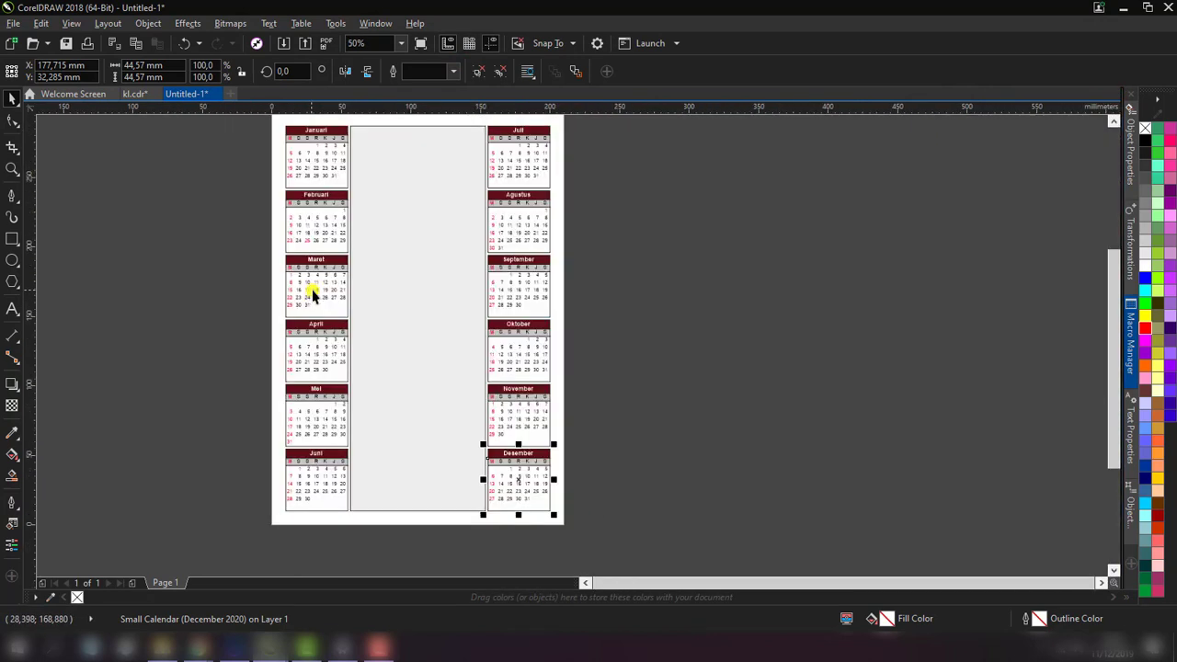
pyautogui.click(760, 311)
pyautogui.scroll(-1, 566, 364)
pyautogui.scroll(1, 439, 303)
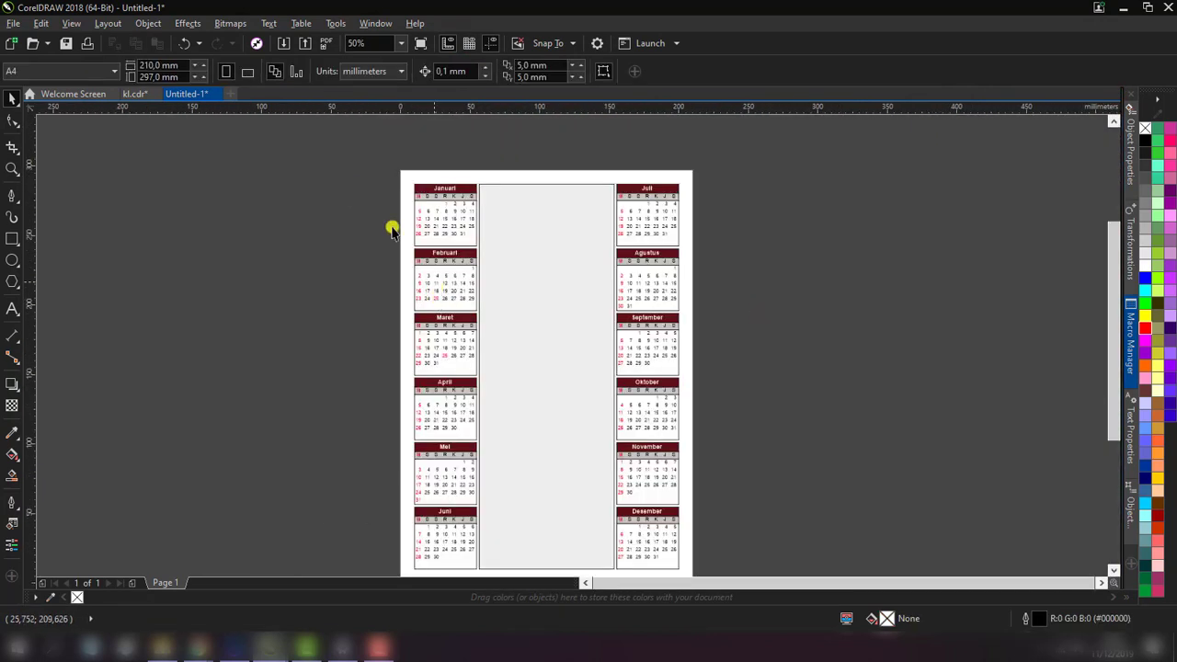
# - Compare against the finished kl.cdr design, then return to Untitled-1
pyautogui.click(134, 94)
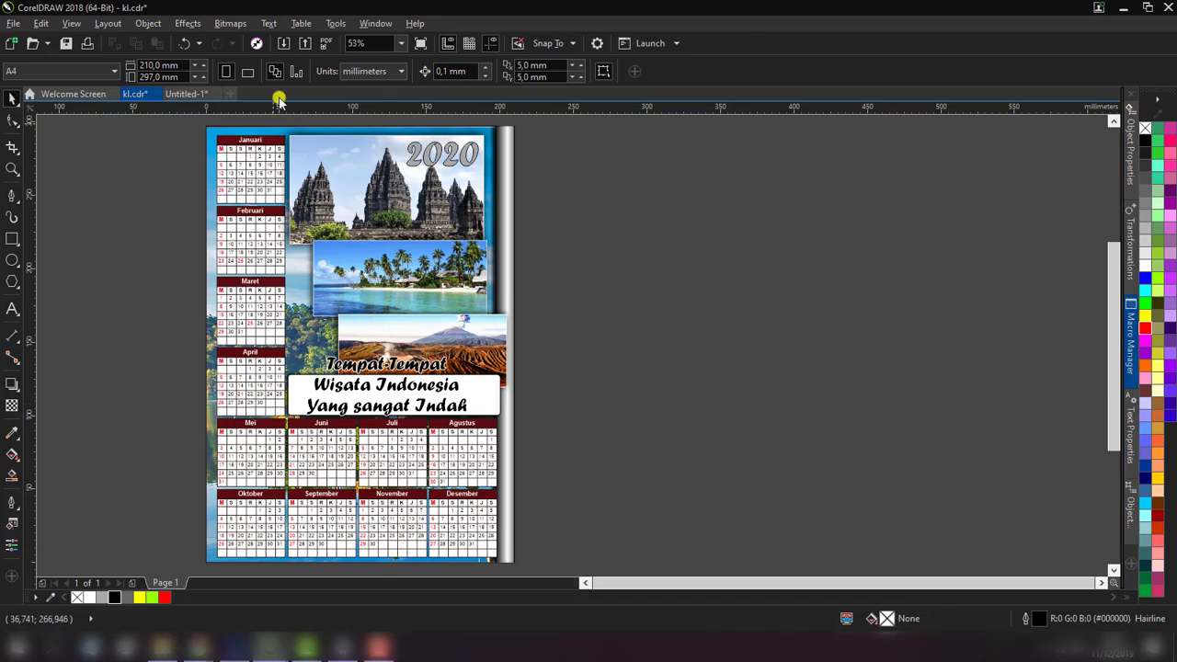
pyautogui.click(206, 93)
pyautogui.scroll(-2, 219, 219)
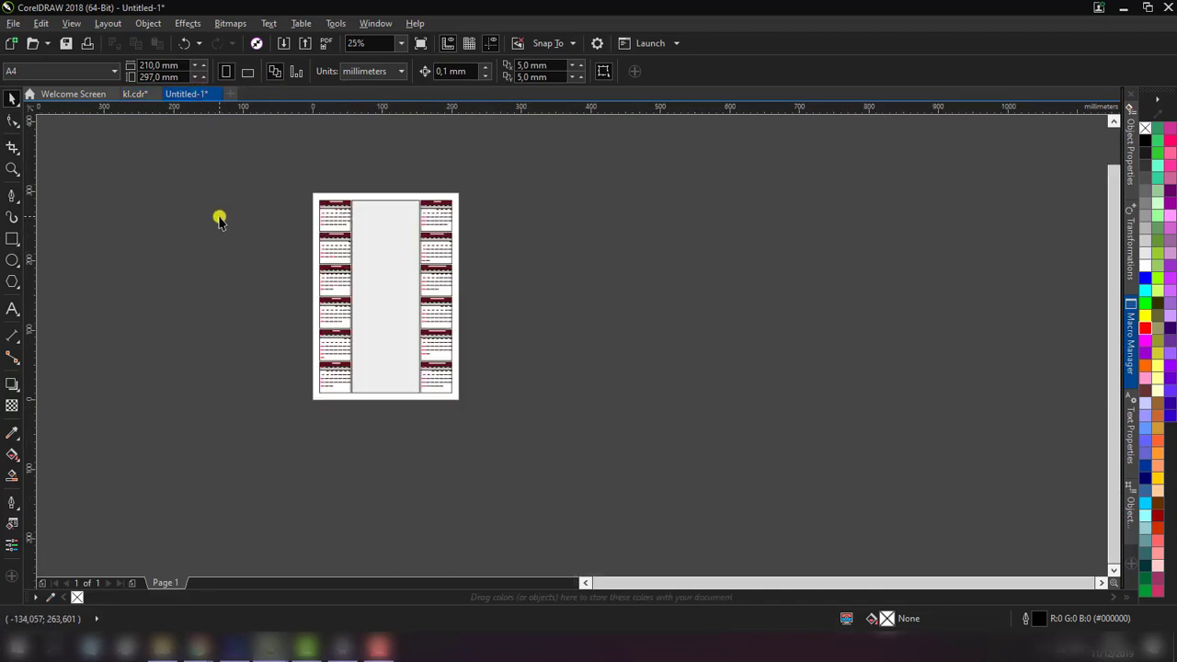
pyautogui.scroll(2, 378, 337)
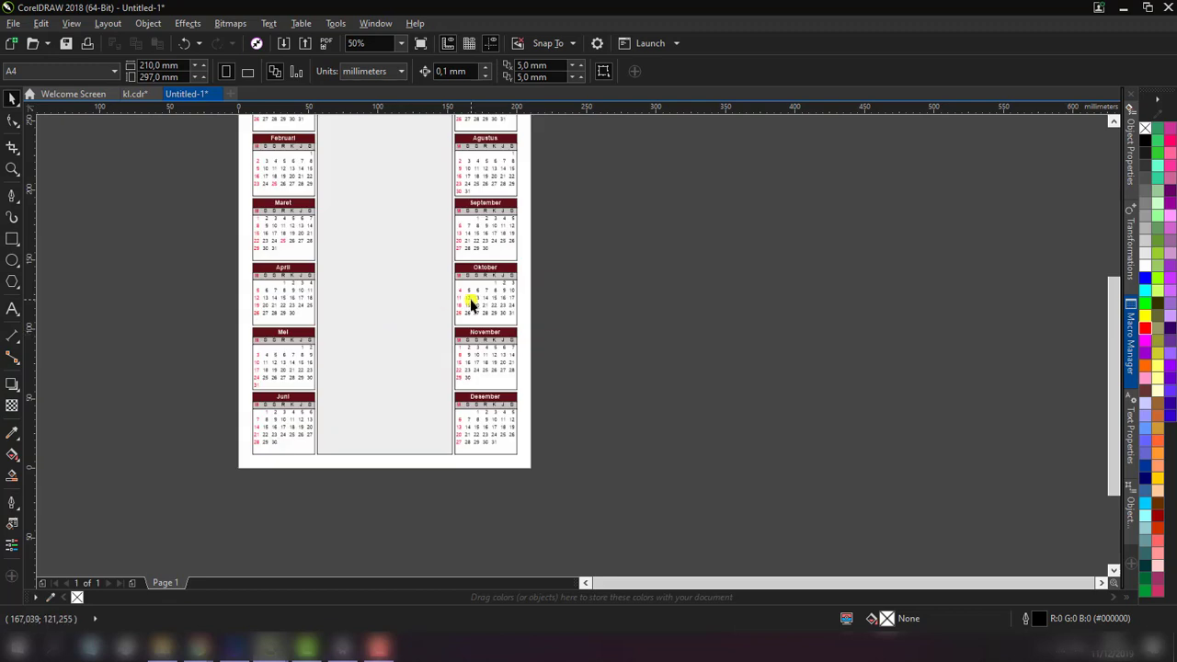
pyautogui.scroll(-1, 470, 304)
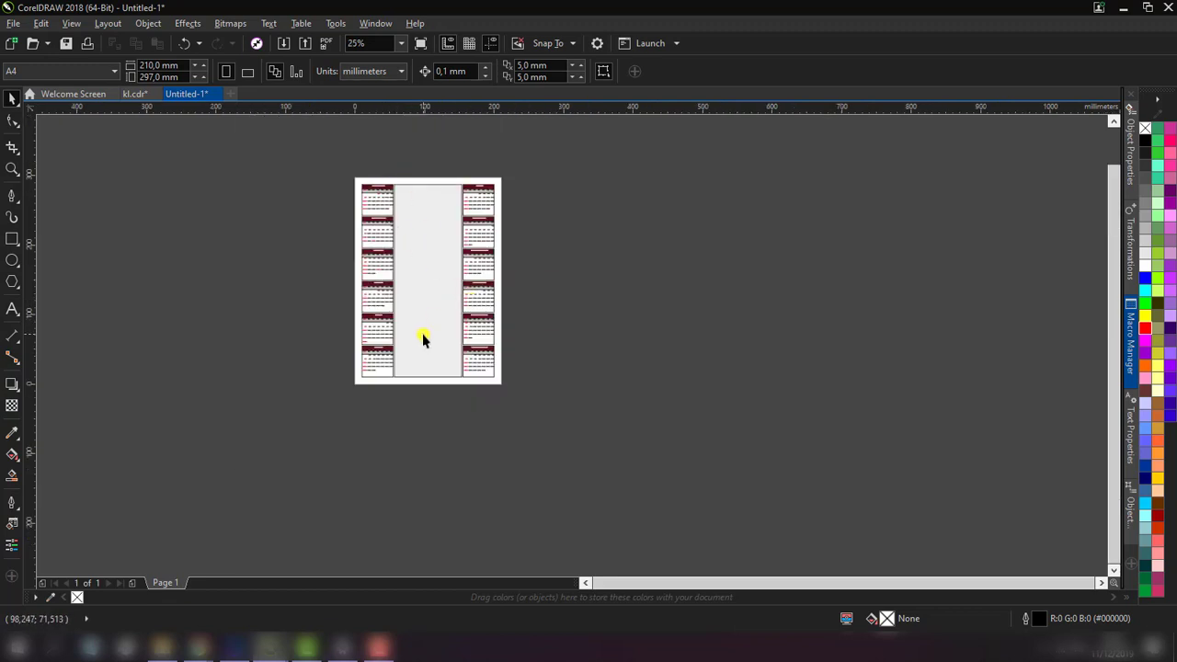
pyautogui.scroll(1, 422, 334)
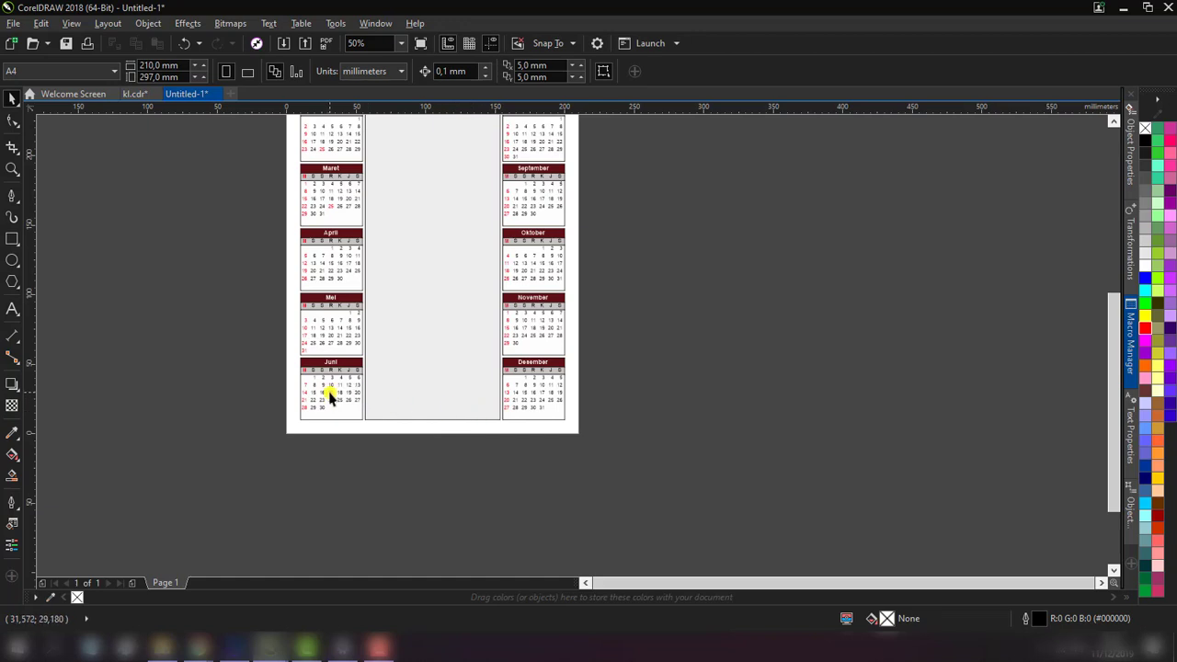
# - Move the middle grey rectangle off the page and place Juni right of Mei
pyautogui.click(331, 397)
pyautogui.click(431, 334)
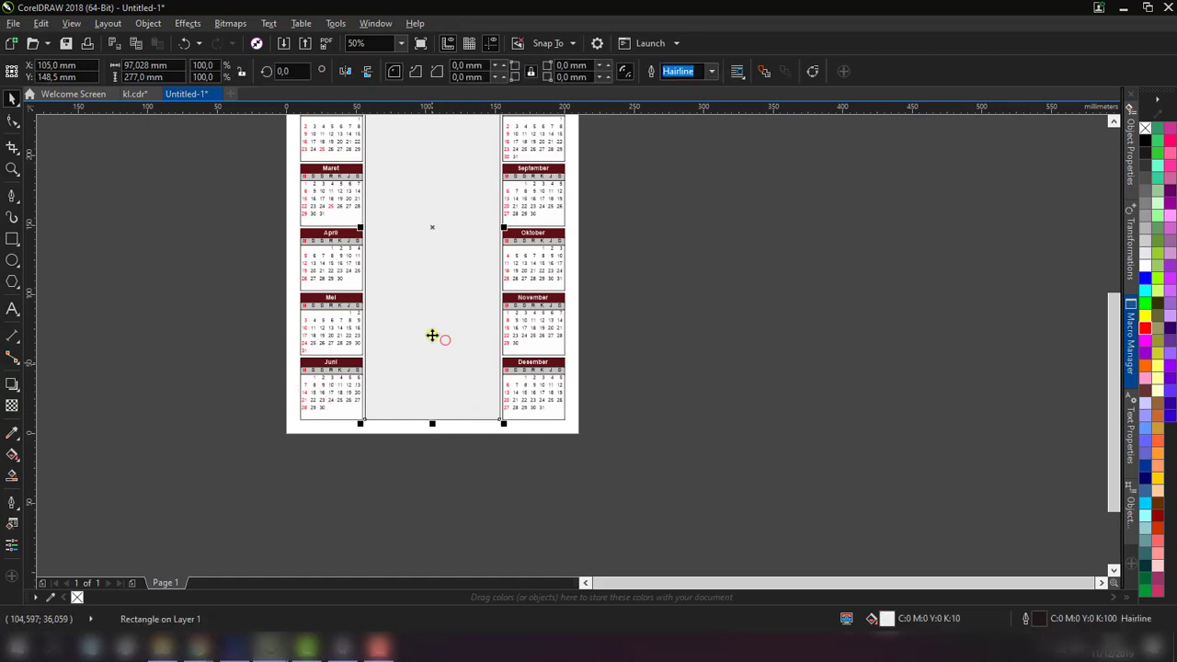
pyautogui.moveTo(431, 333); pyautogui.dragTo(815, 355)
pyautogui.moveTo(320, 394); pyautogui.dragTo(393, 338)
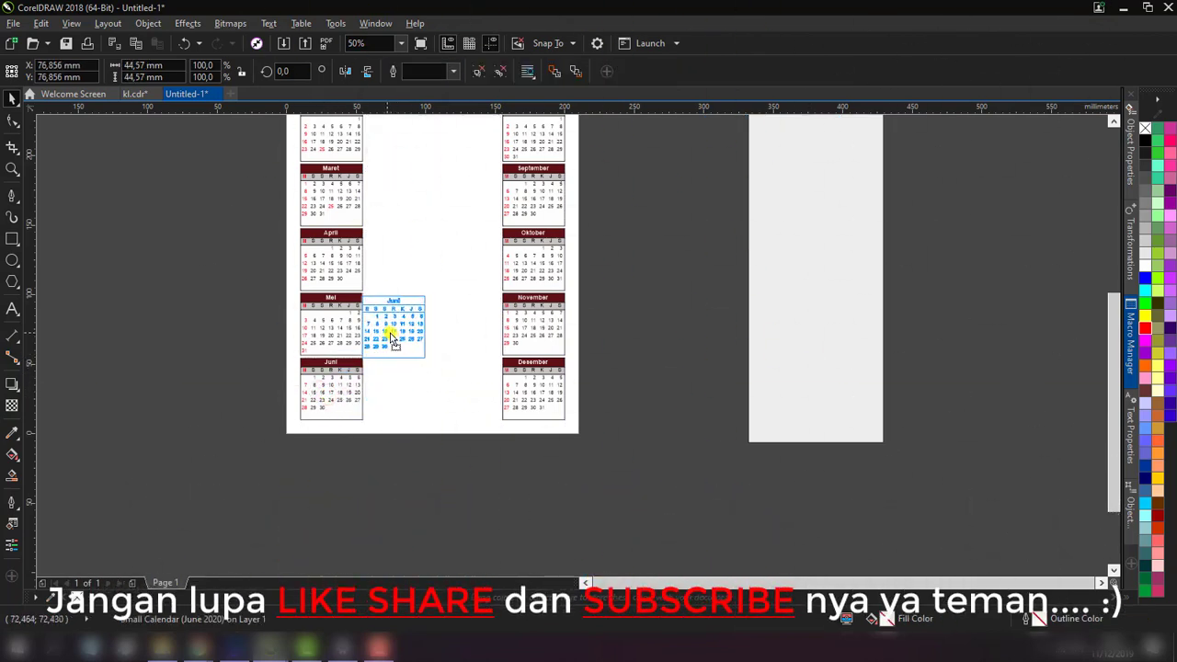
pyautogui.scroll(2, 357, 322)
pyautogui.moveTo(392, 338)
pyautogui.mouseDown()
pyautogui.moveTo(487, 335)
pyautogui.moveTo(455, 334)
pyautogui.mouseUp()
pyautogui.scroll(3, 457, 303)
pyautogui.scroll(-3, 462, 235)
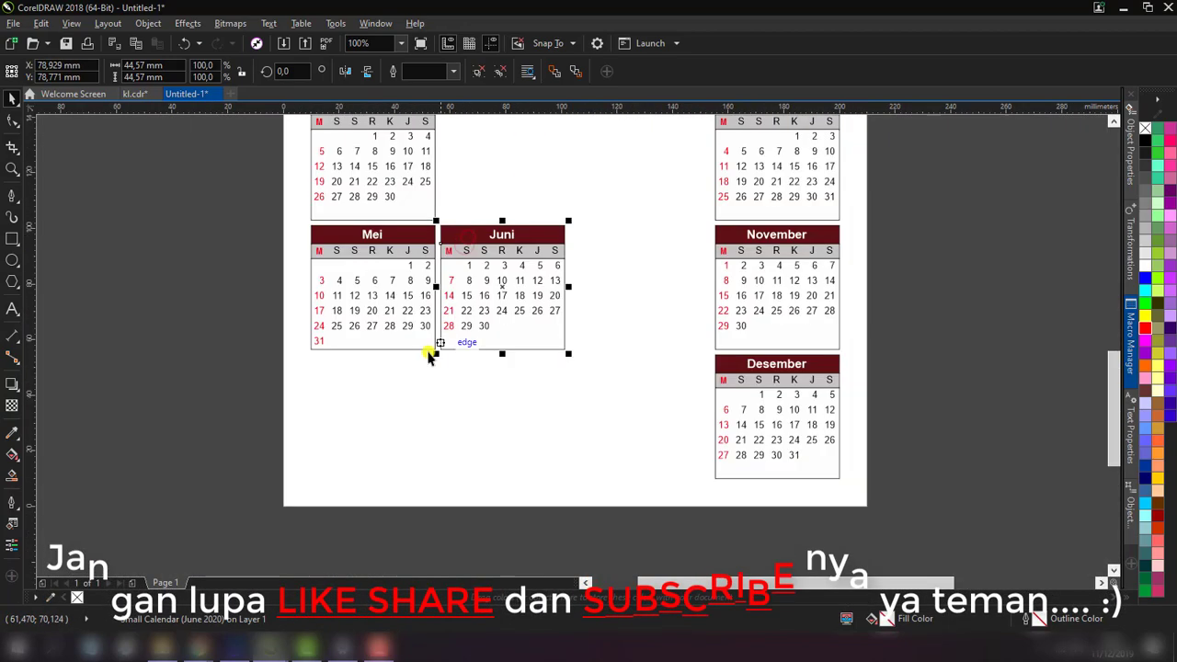
pyautogui.click(428, 357)
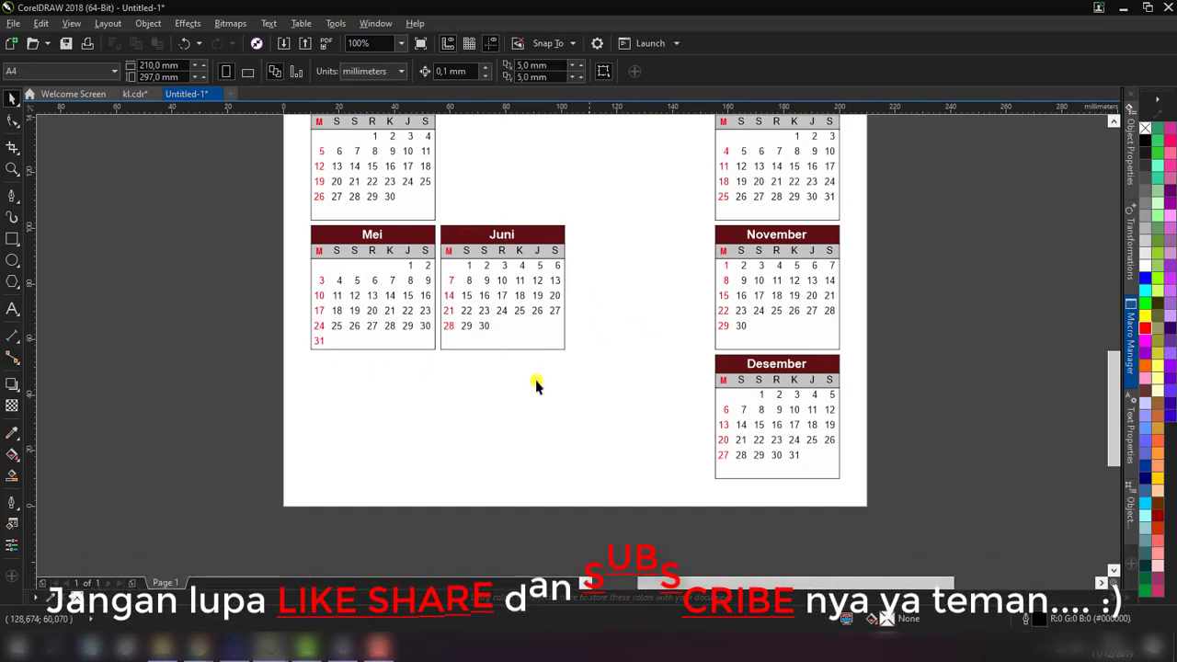
pyautogui.scroll(-1, 489, 397)
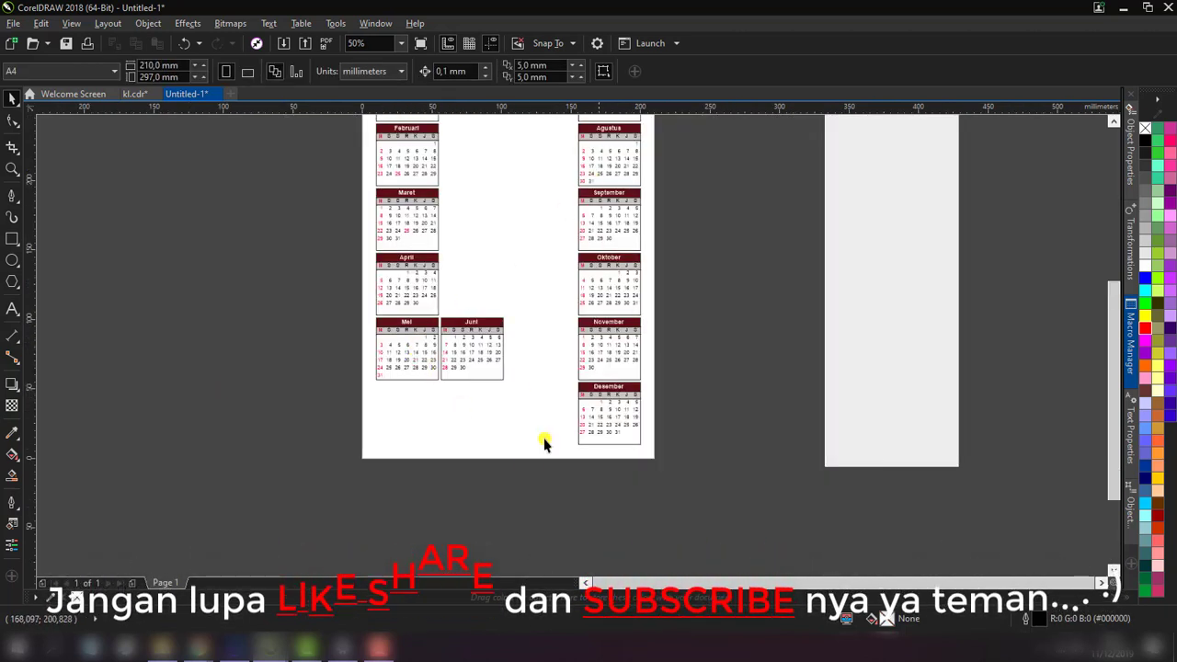
pyautogui.scroll(-1, 533, 458)
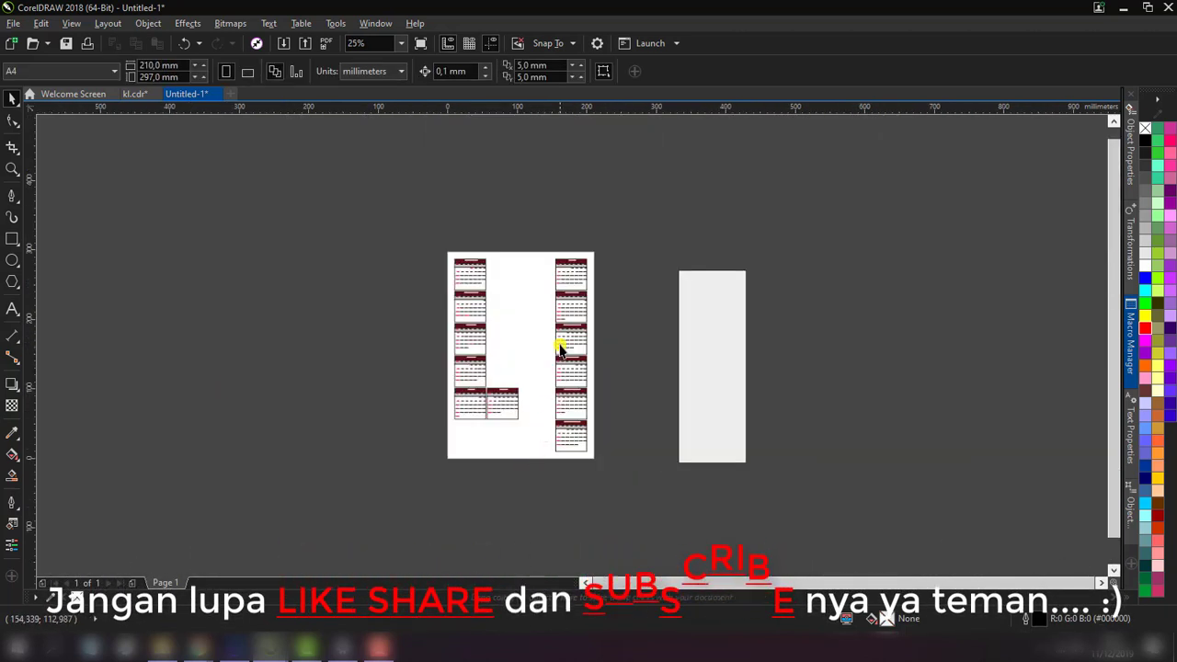
# - Place Juli beside Juni, with November, Oktober and September in the row below
pyautogui.click(574, 276)
pyautogui.scroll(1, 454, 434)
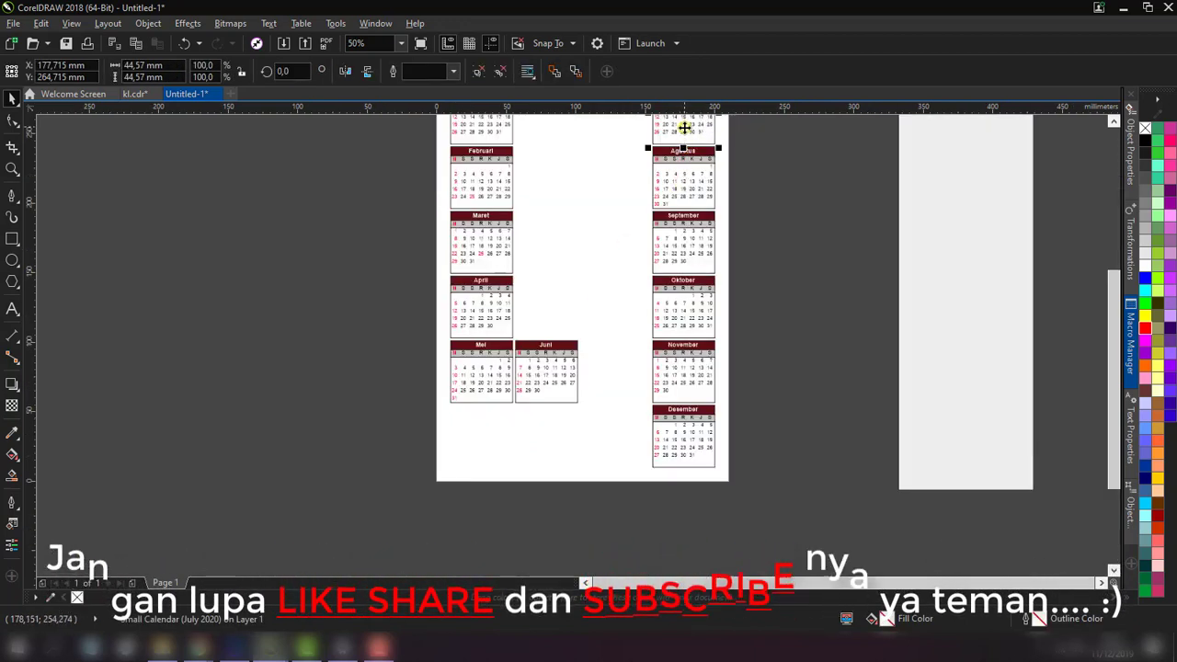
pyautogui.moveTo(683, 127); pyautogui.dragTo(618, 394)
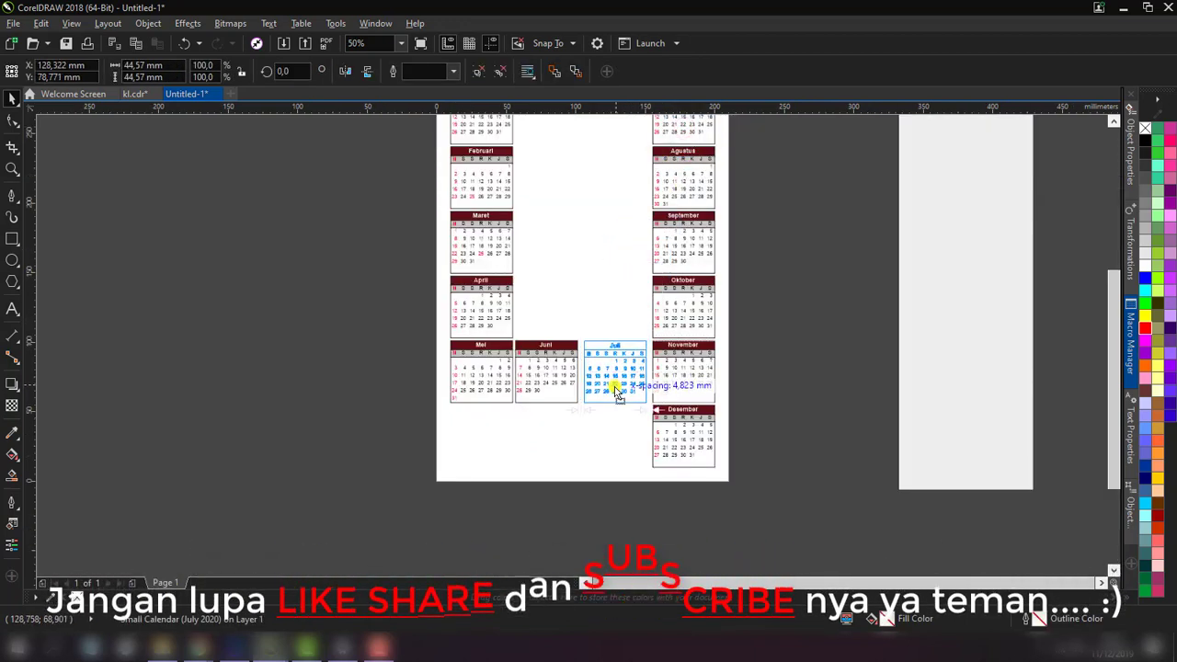
pyautogui.moveTo(618, 393); pyautogui.dragTo(613, 390)
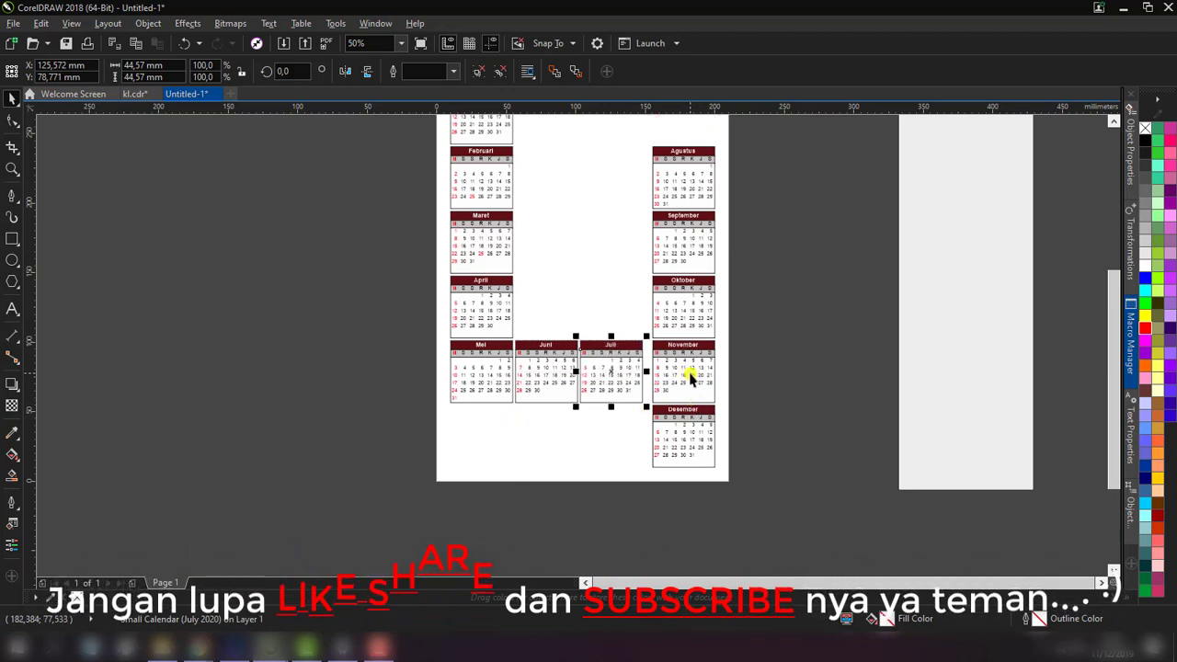
pyautogui.moveTo(690, 379); pyautogui.dragTo(626, 440)
pyautogui.moveTo(688, 304)
pyautogui.mouseDown()
pyautogui.moveTo(556, 460)
pyautogui.moveTo(555, 441)
pyautogui.mouseUp()
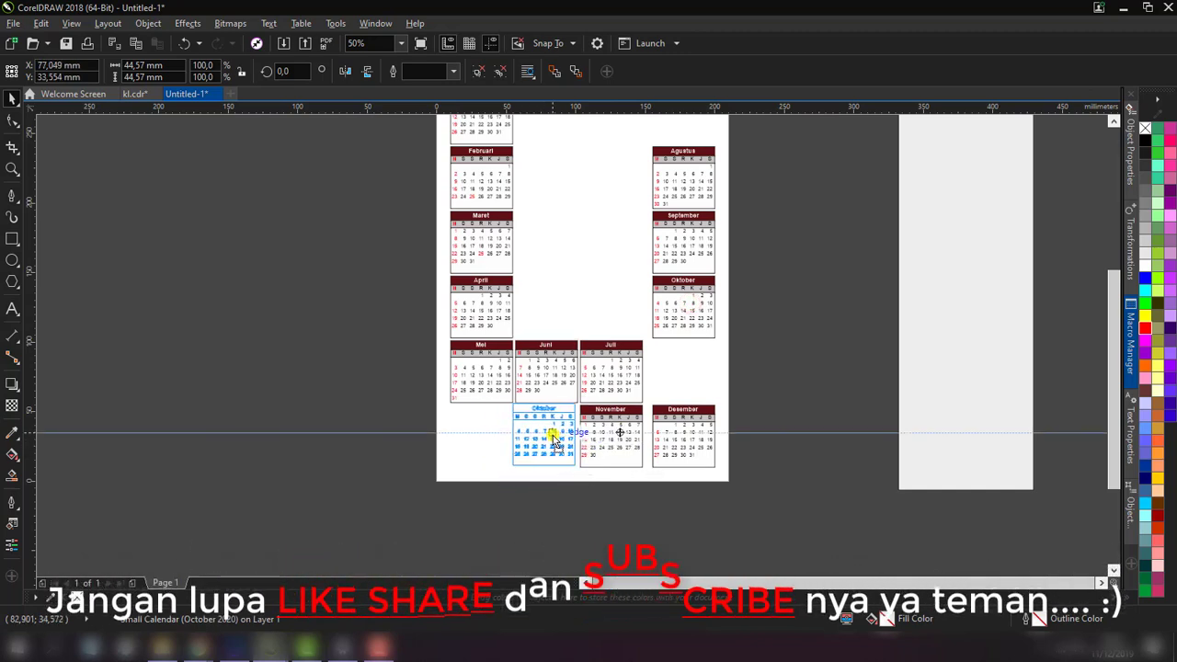
pyautogui.press('Escape')
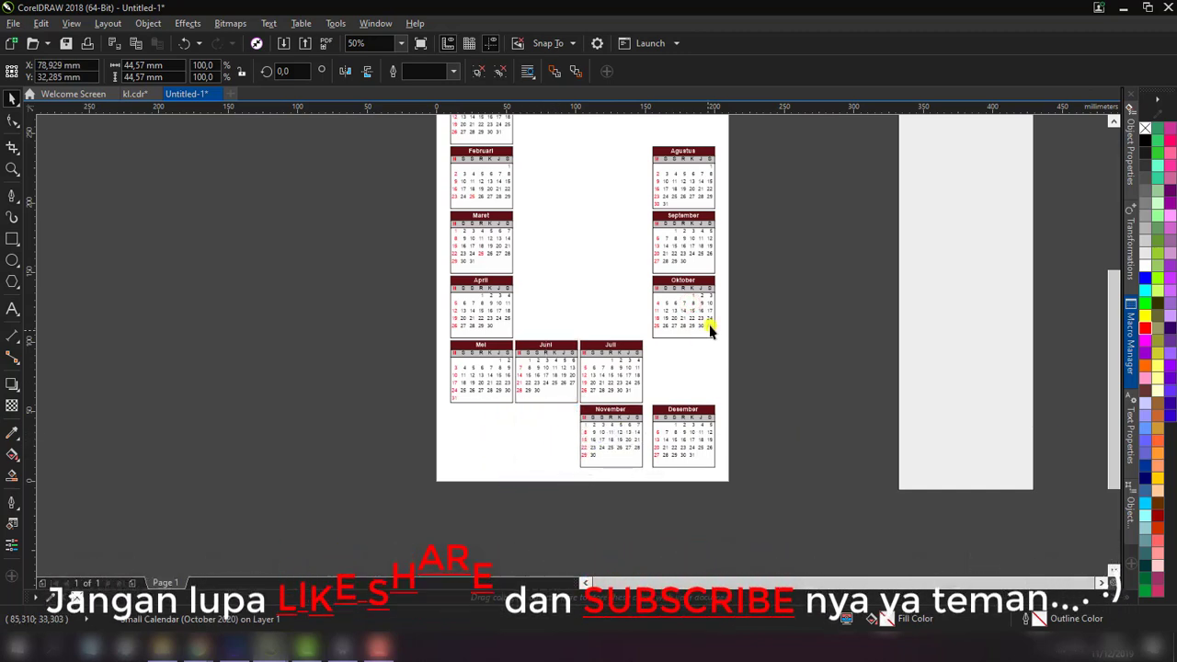
pyautogui.moveTo(710, 331); pyautogui.dragTo(572, 460)
pyautogui.moveTo(684, 241); pyautogui.dragTo(486, 440)
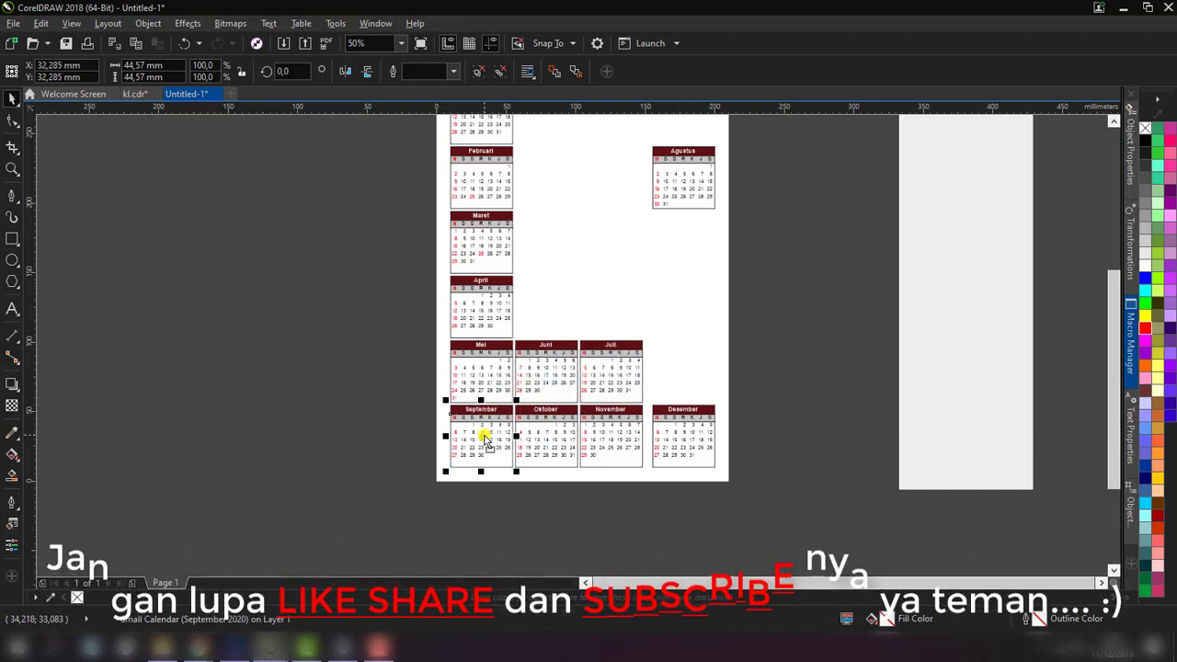
# - Place Agustus beside Juli and Desember beneath it, completing both rows
pyautogui.click(691, 173)
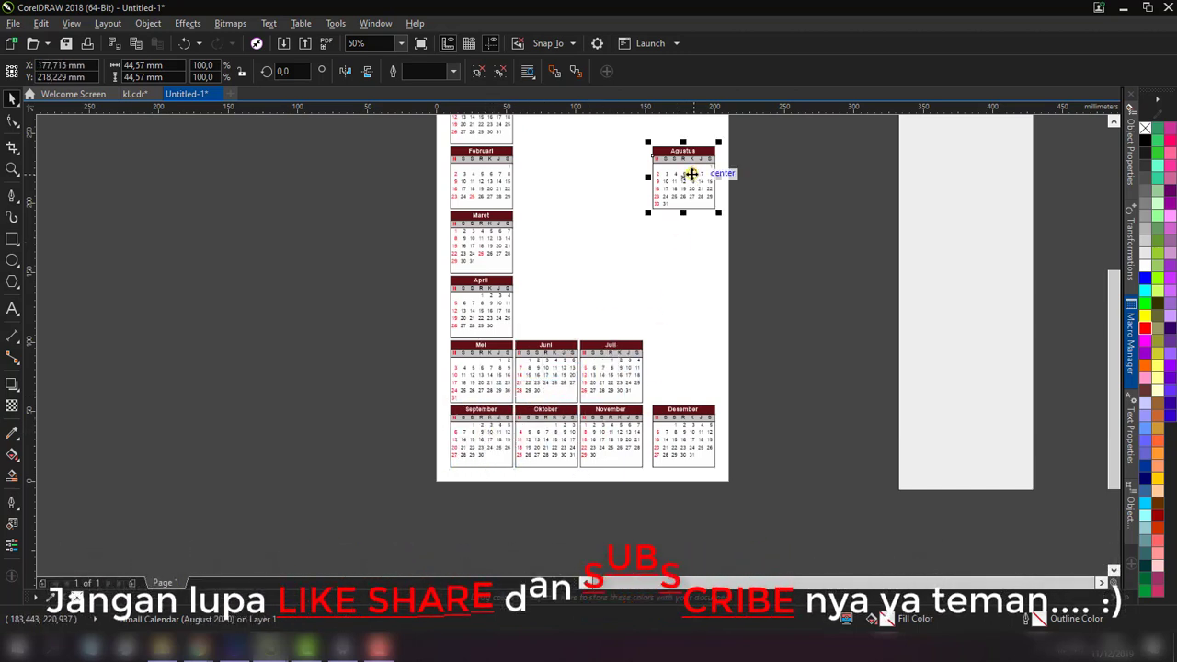
pyautogui.moveTo(691, 174); pyautogui.dragTo(680, 369)
pyautogui.scroll(2, 696, 420)
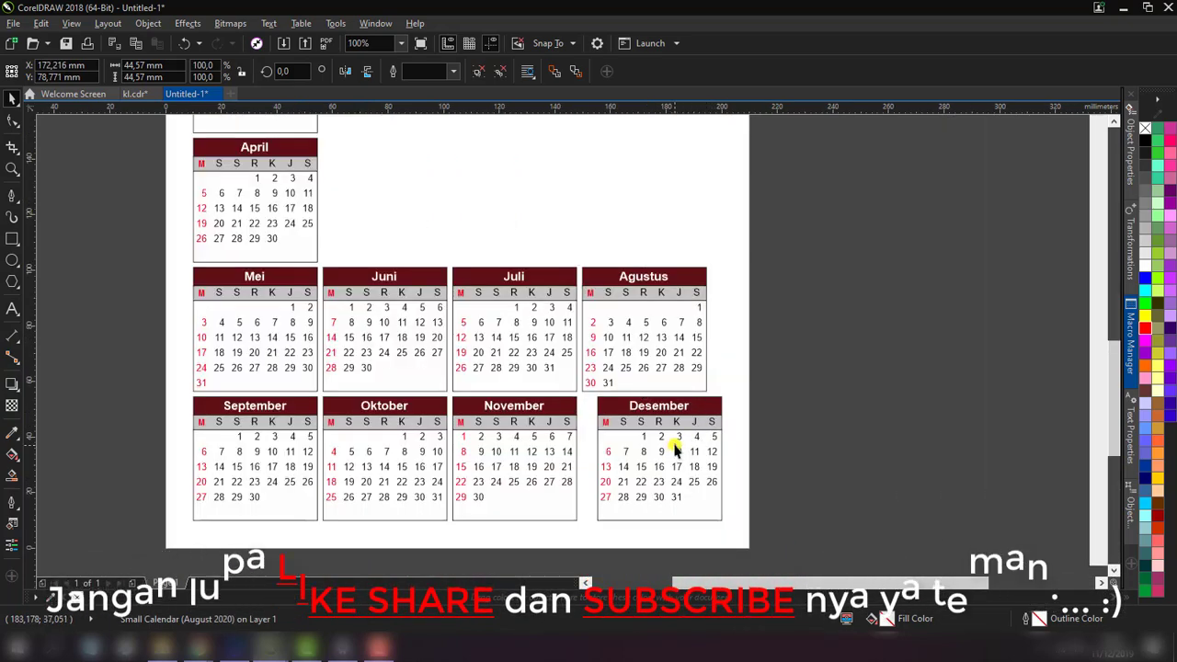
pyautogui.moveTo(676, 448); pyautogui.dragTo(663, 446)
pyautogui.click(853, 407)
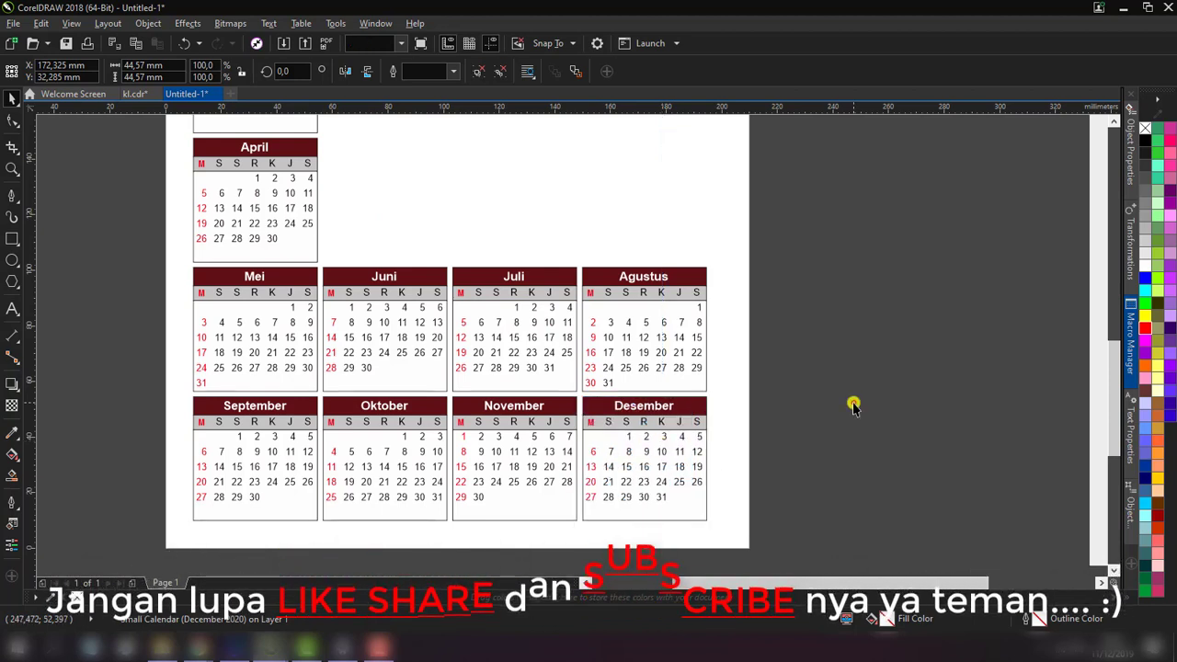
pyautogui.scroll(-2, 455, 380)
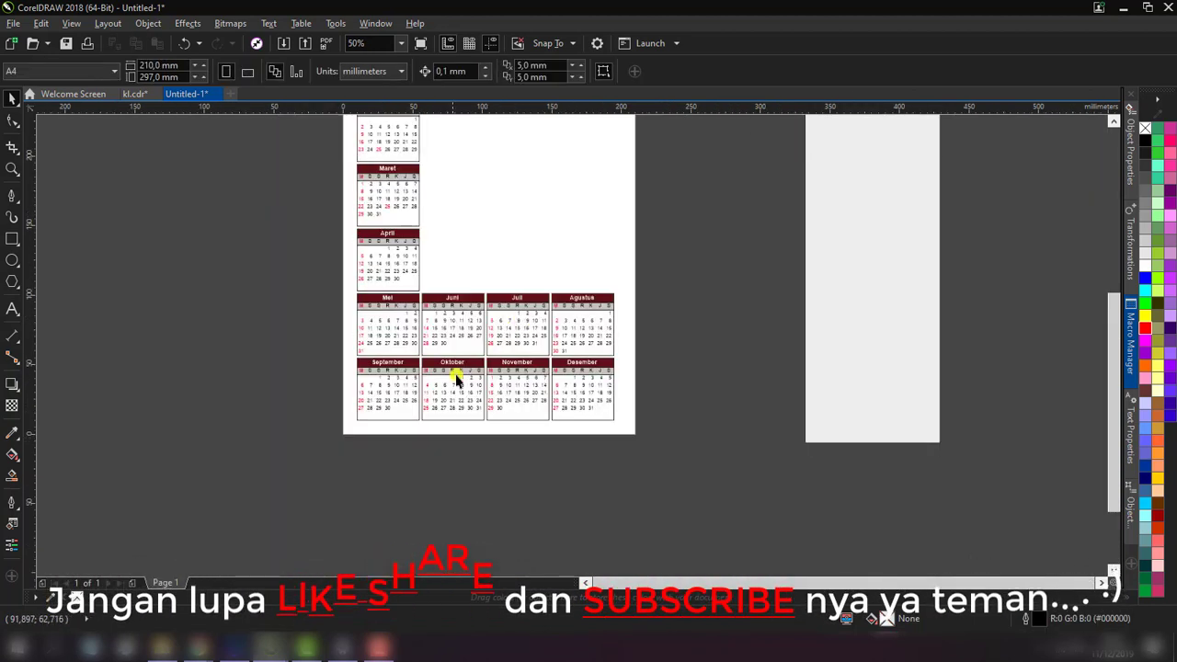
pyautogui.scroll(-2, 438, 415)
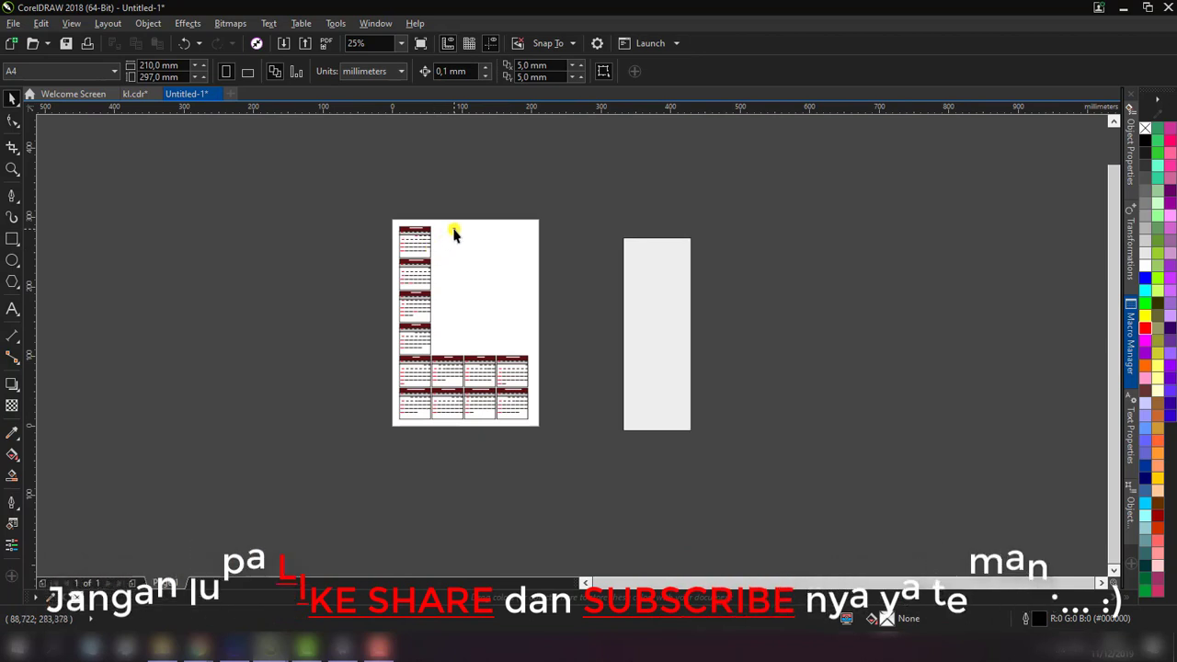
pyautogui.scroll(1, 451, 229)
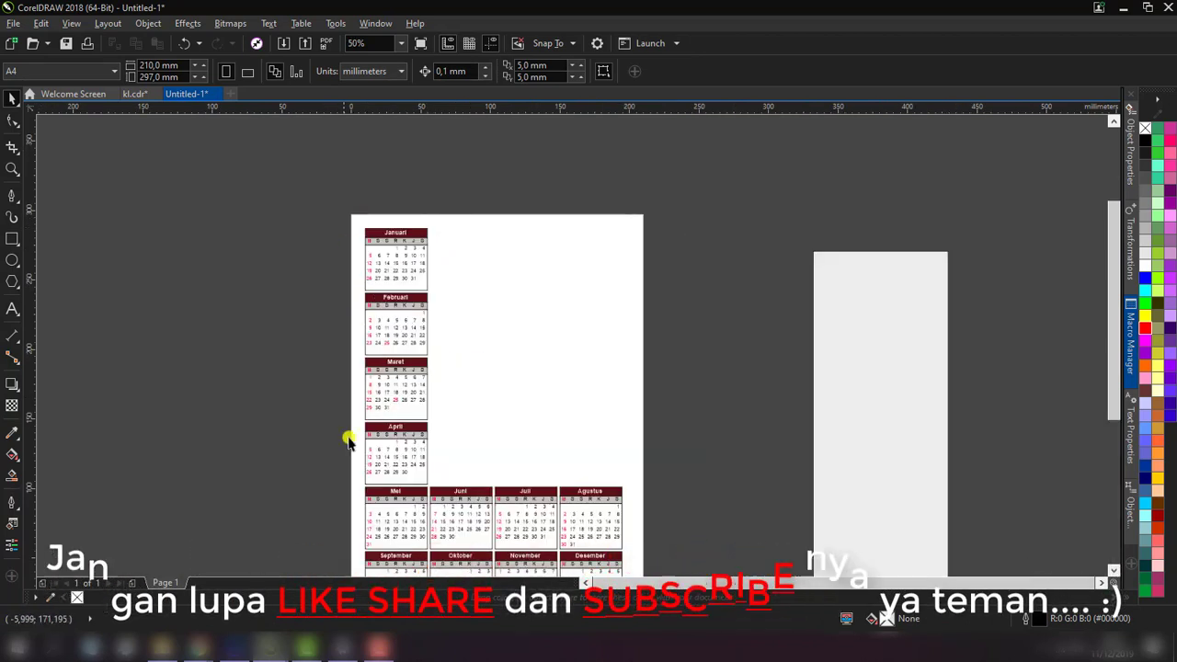
pyautogui.scroll(-1, 368, 244)
pyautogui.scroll(-1, 377, 253)
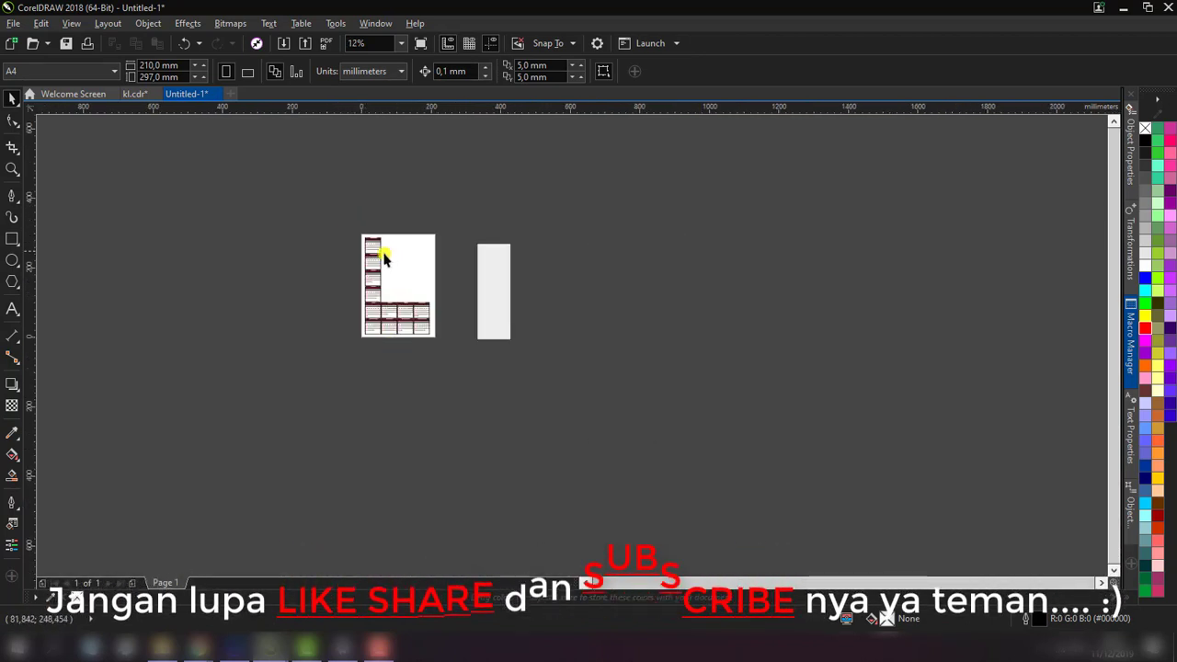
pyautogui.scroll(2, 384, 260)
pyautogui.scroll(-1, 414, 205)
pyautogui.scroll(1, 451, 201)
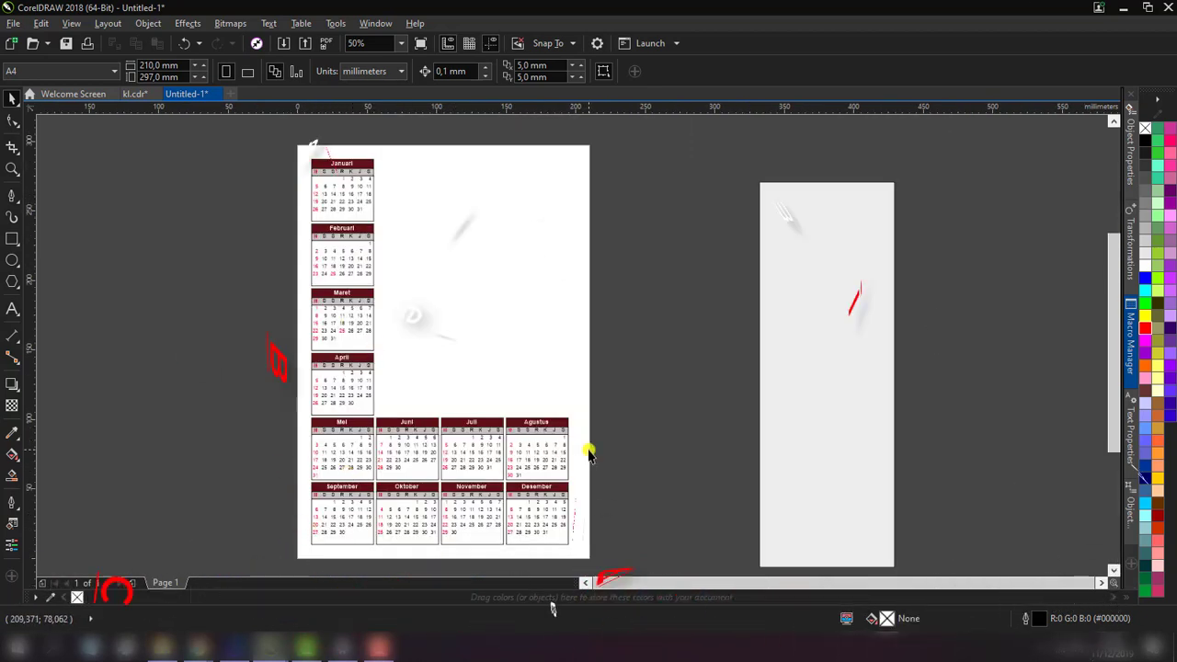
pyautogui.scroll(-1, 460, 472)
pyautogui.scroll(2, 465, 476)
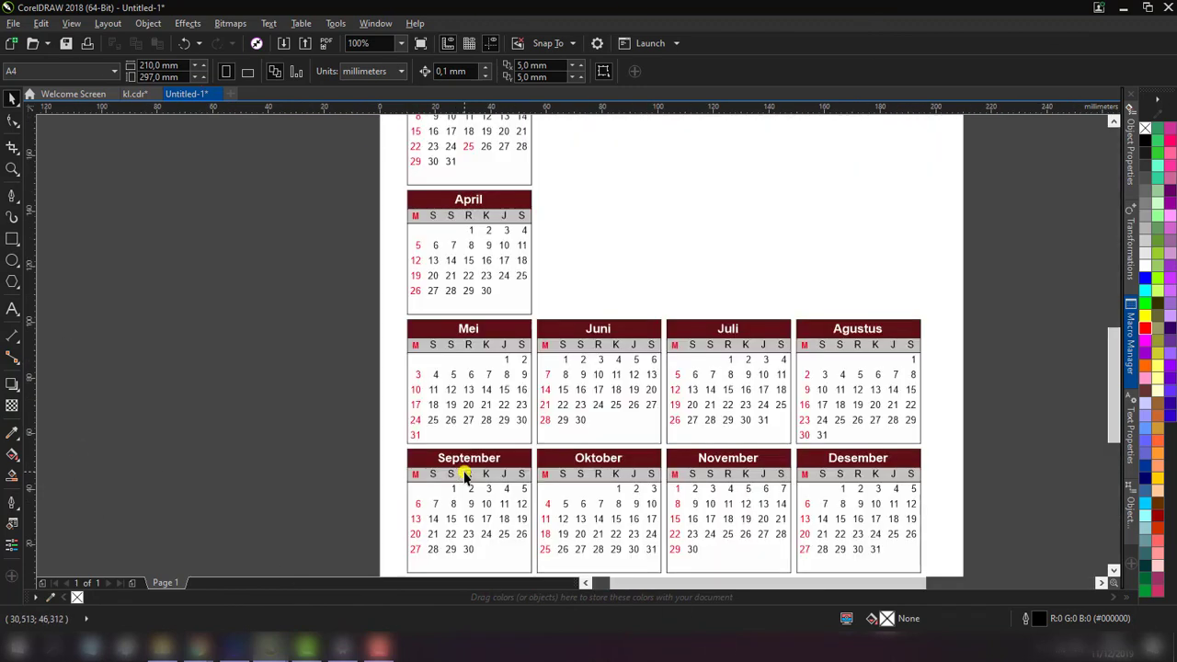
pyautogui.scroll(-1, 376, 407)
pyautogui.scroll(-1, 372, 414)
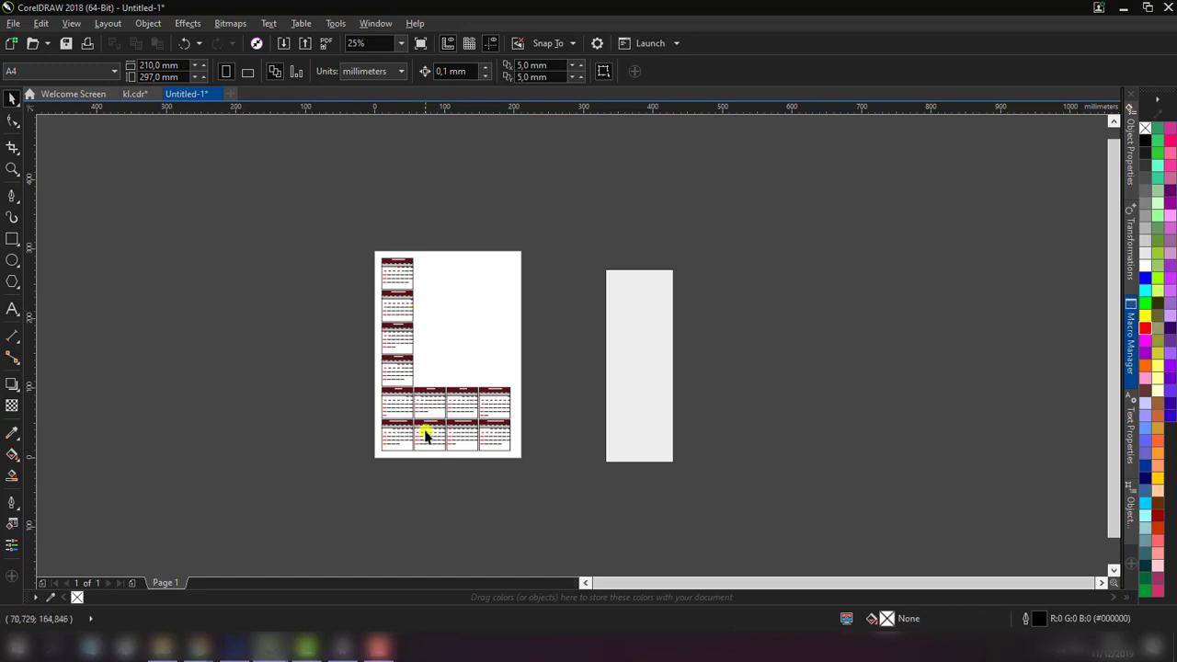
pyautogui.scroll(1, 428, 432)
pyautogui.scroll(-1, 433, 414)
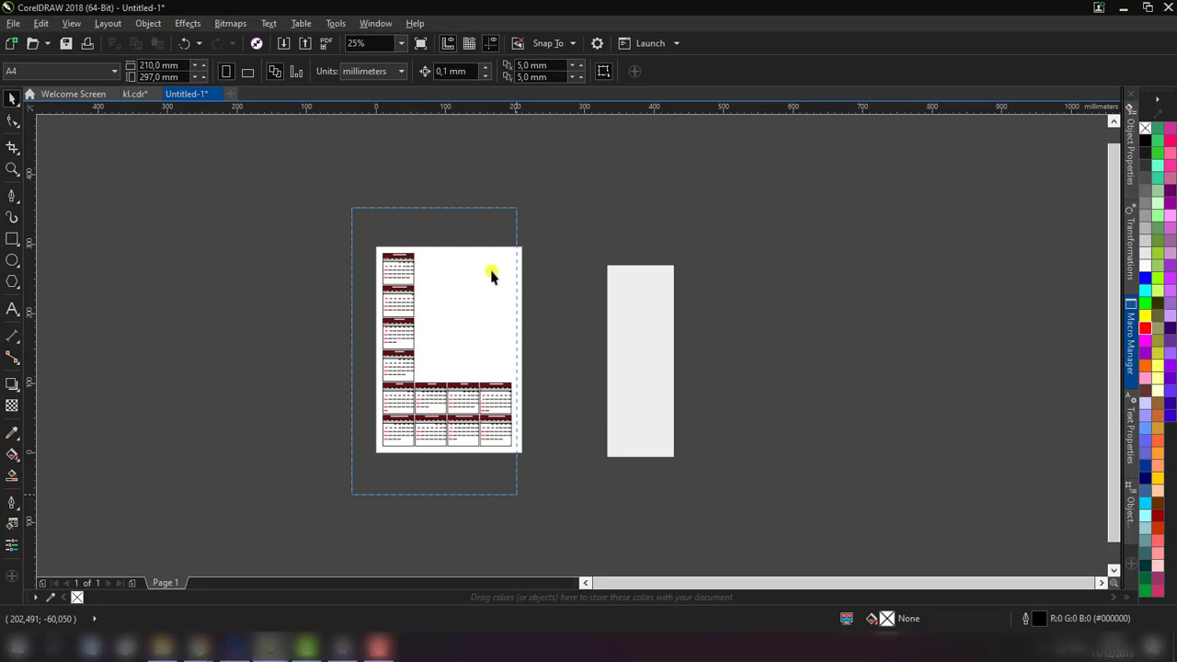
# - Select all twelve month calendars with Ctrl+A and group them with Ctrl+G
pyautogui.hotkey('ctrl', 'a')
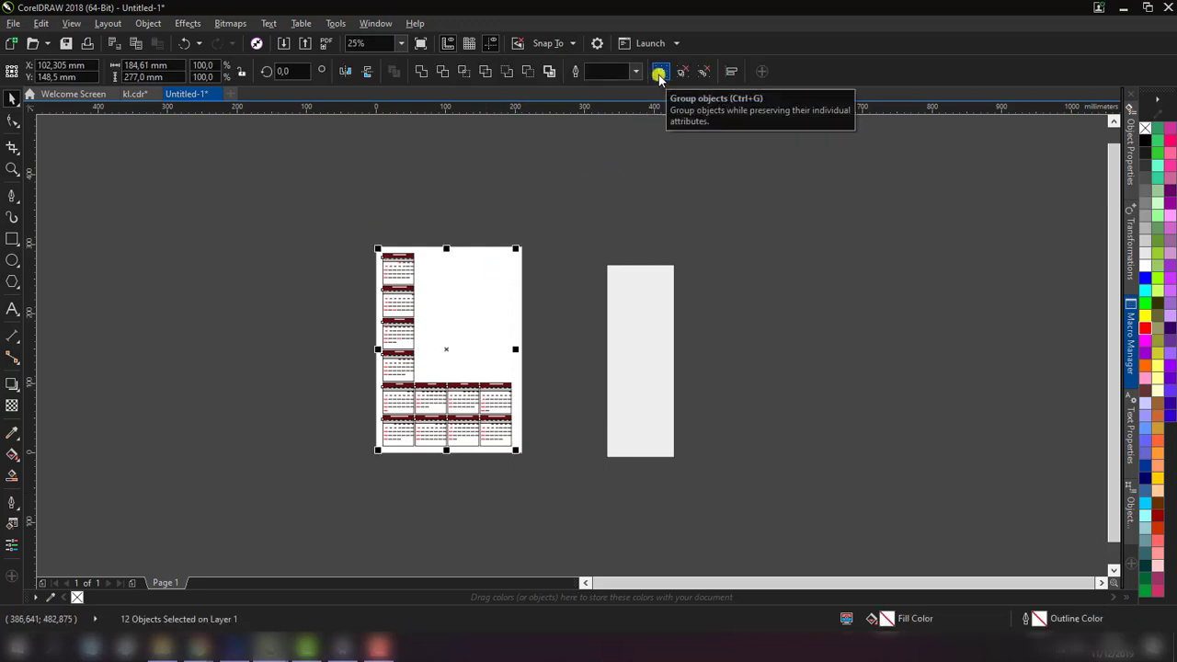
pyautogui.click(659, 75)
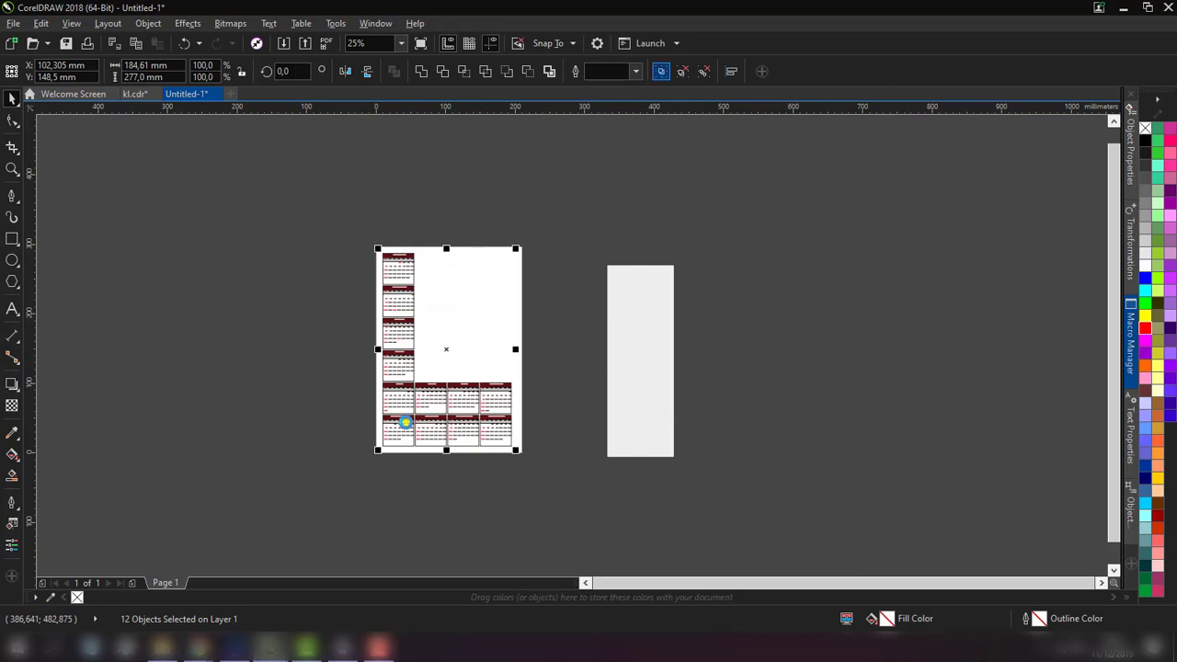
pyautogui.hotkey('ctrl', 'g')
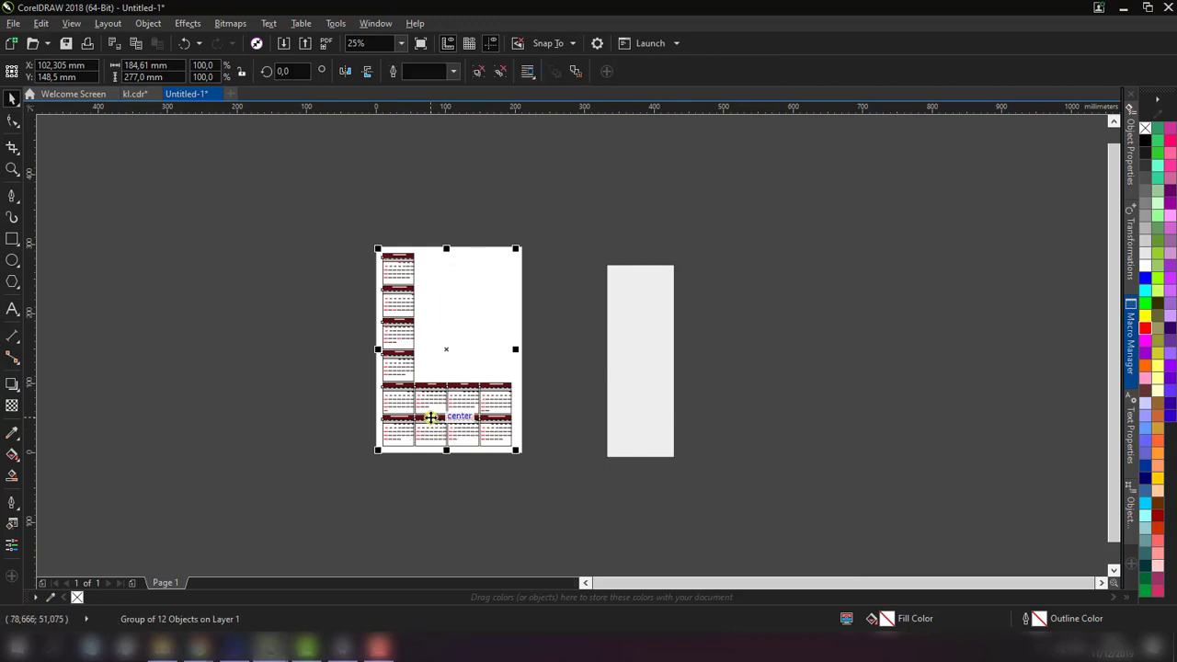
pyautogui.click(407, 204)
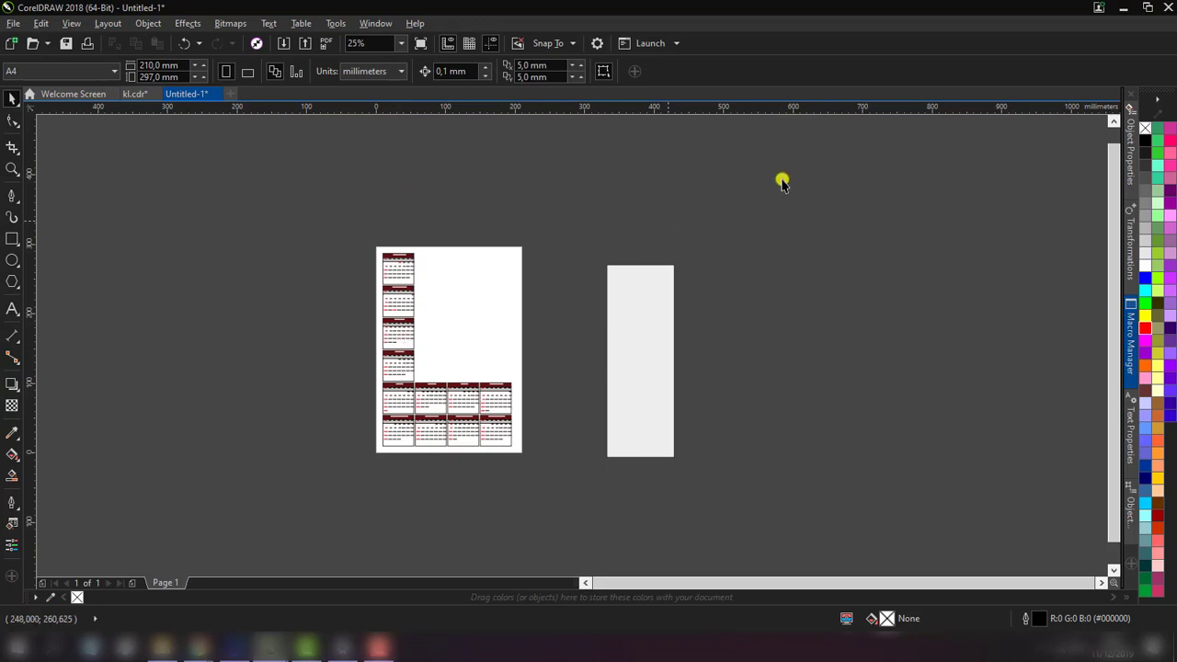
pyautogui.scroll(2, 428, 335)
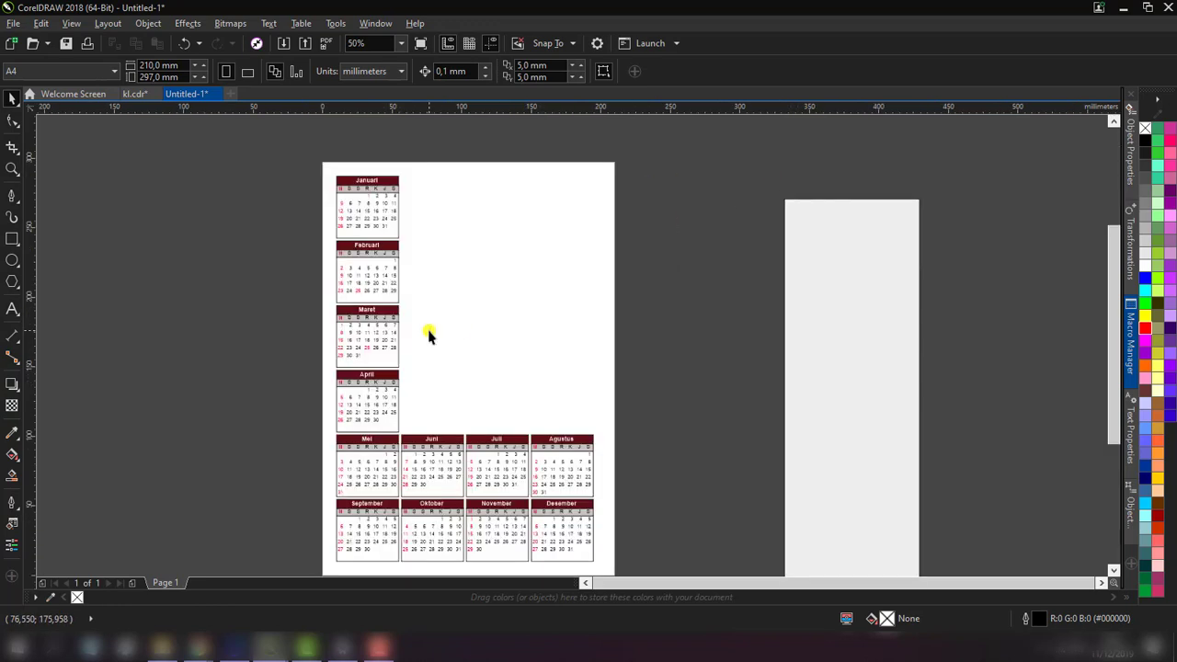
pyautogui.scroll(-2, 343, 310)
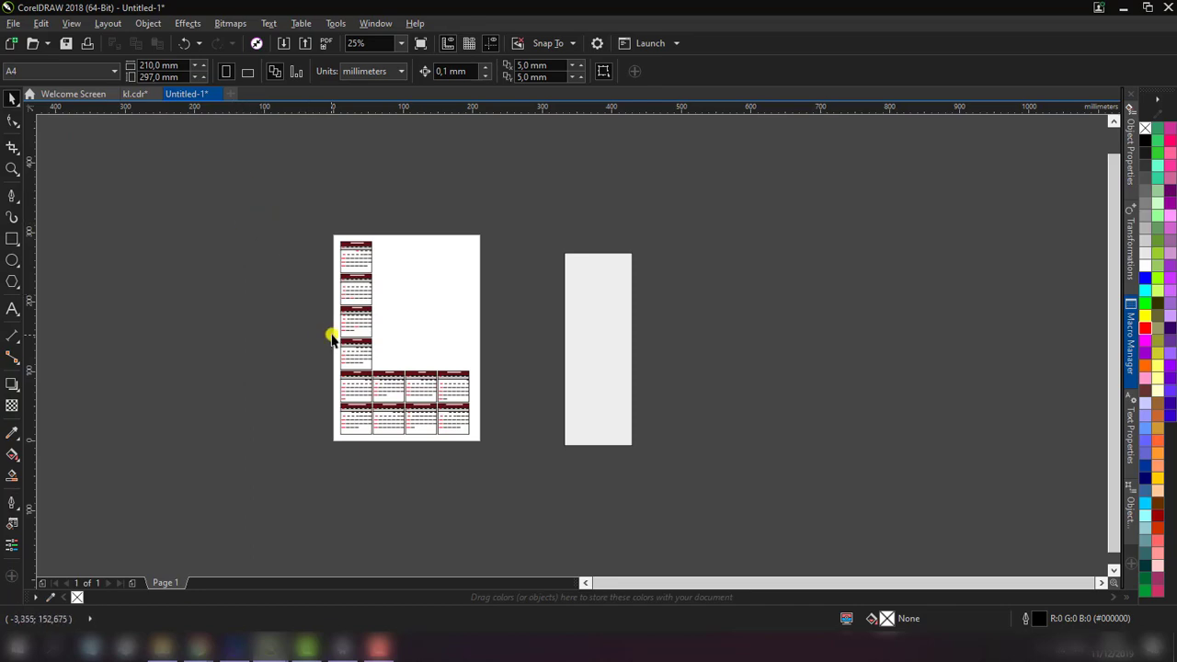
# - Browse the 'wisata Indonesia' Google Images results to find a Bali temple photo
pyautogui.click(250, 614)
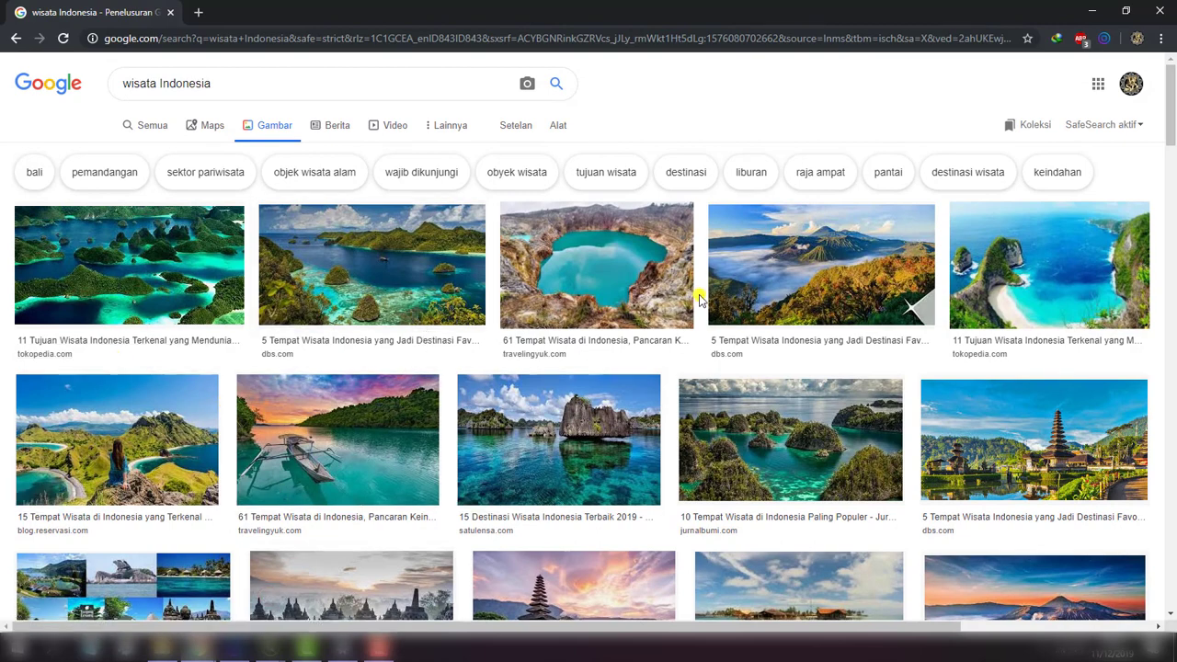
pyautogui.scroll(-1, 340, 382)
pyautogui.scroll(-1, 340, 384)
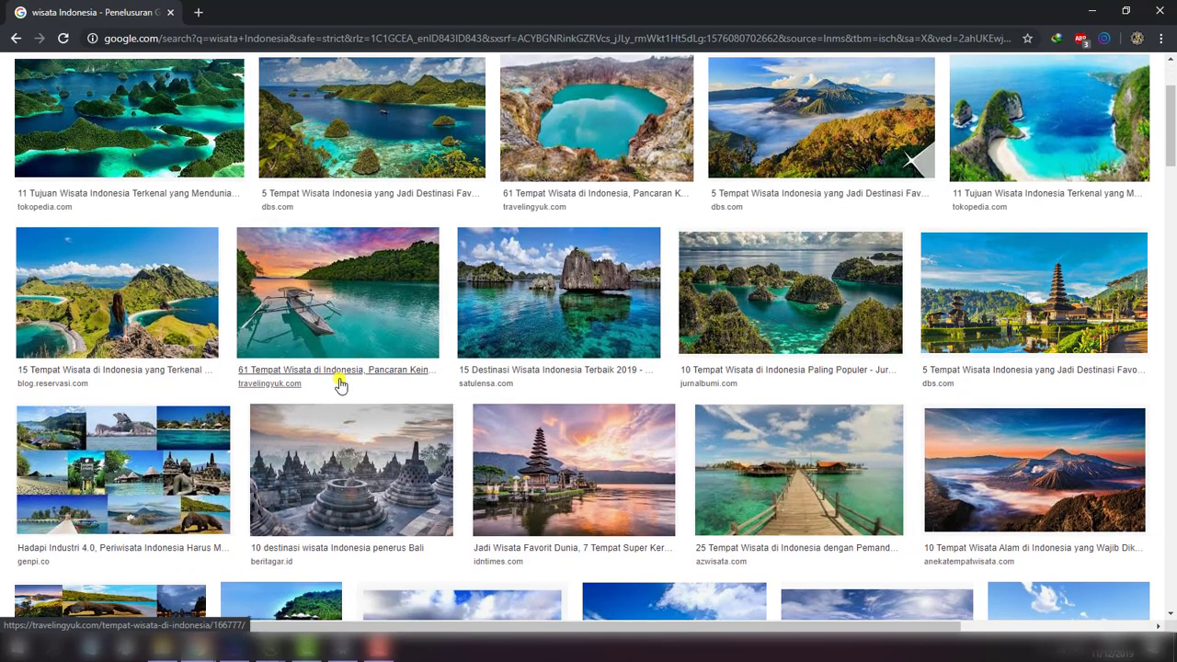
pyautogui.scroll(-1, 340, 384)
pyautogui.scroll(-2, 340, 384)
pyautogui.scroll(-1, 340, 385)
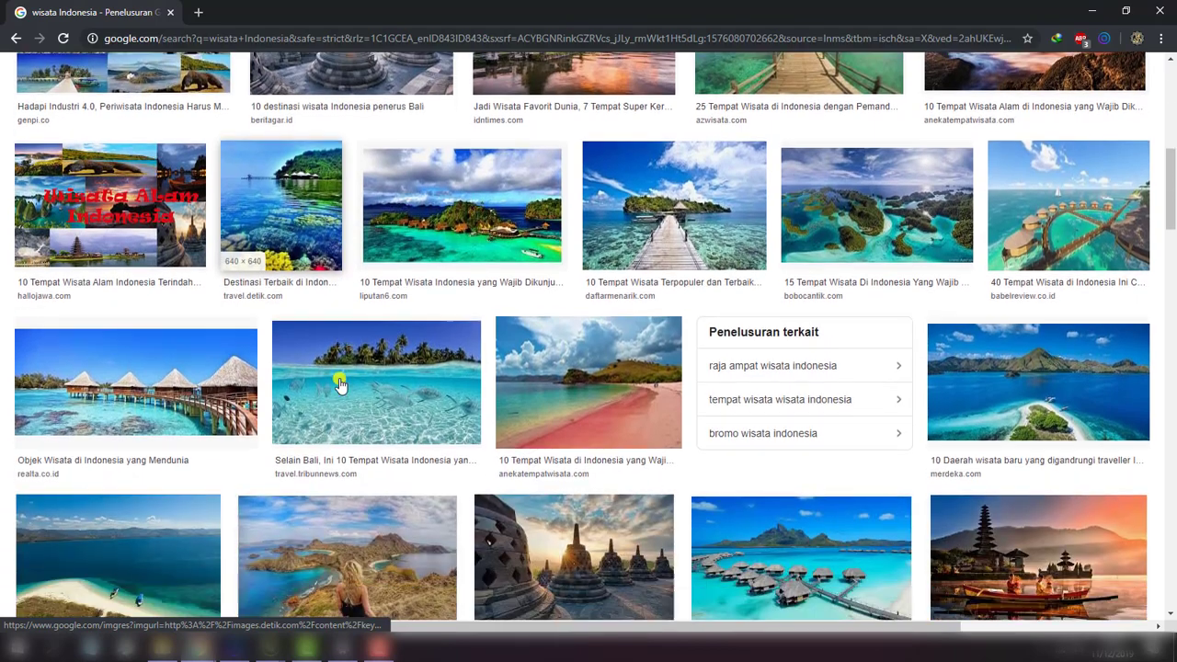
pyautogui.scroll(3, 340, 384)
pyautogui.scroll(1, 340, 385)
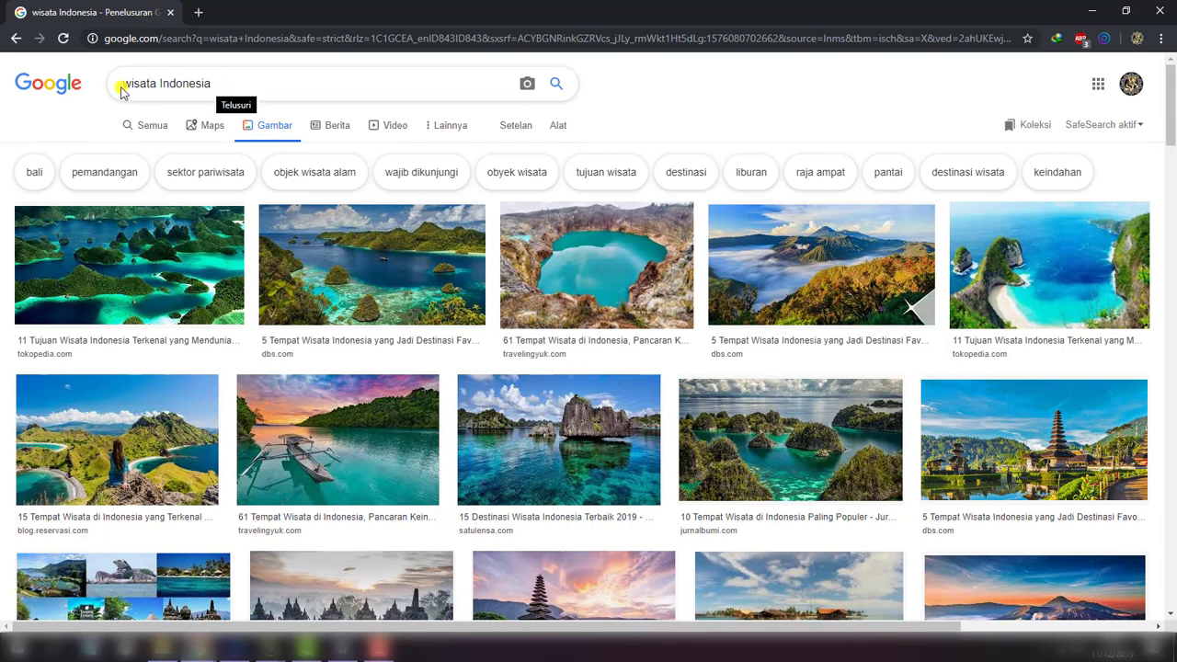
pyautogui.scroll(-5, 252, 336)
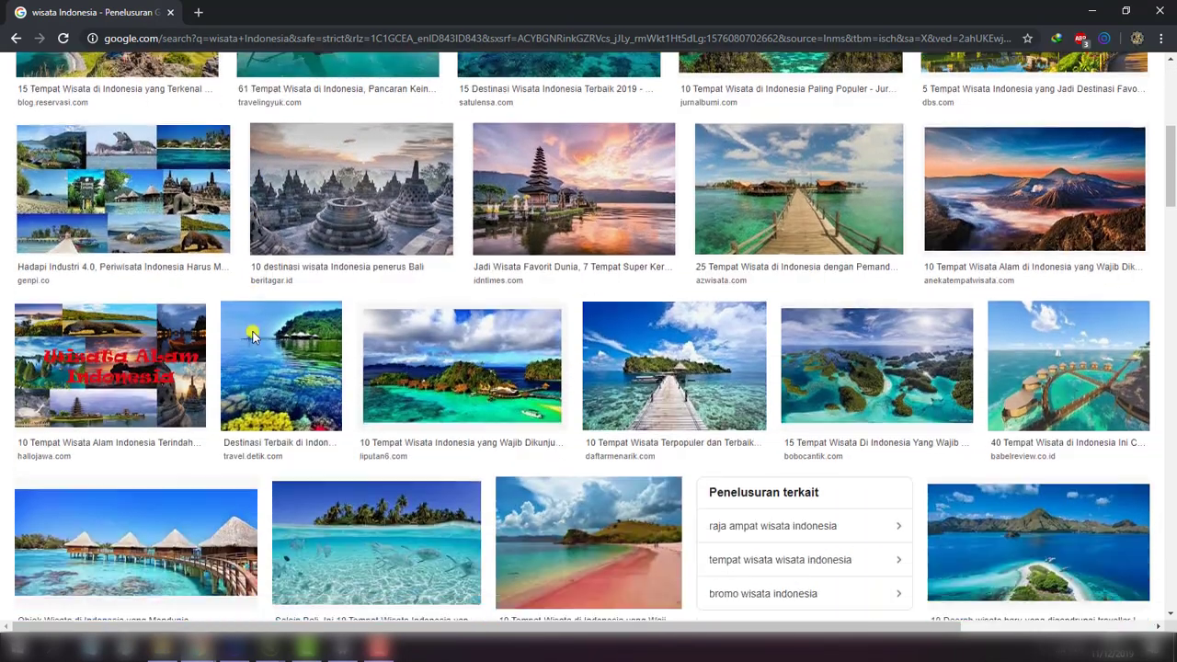
pyautogui.scroll(-2, 252, 335)
pyautogui.scroll(3, 252, 336)
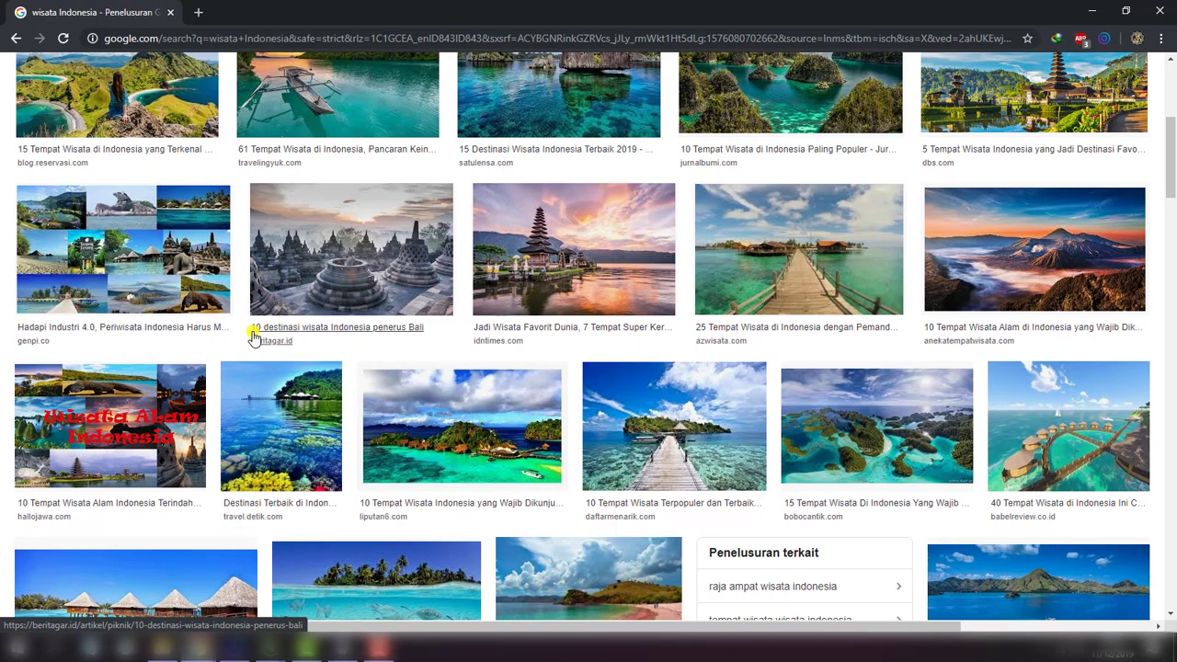
pyautogui.scroll(-2, 254, 337)
pyautogui.scroll(-1, 254, 337)
pyautogui.scroll(-2, 253, 337)
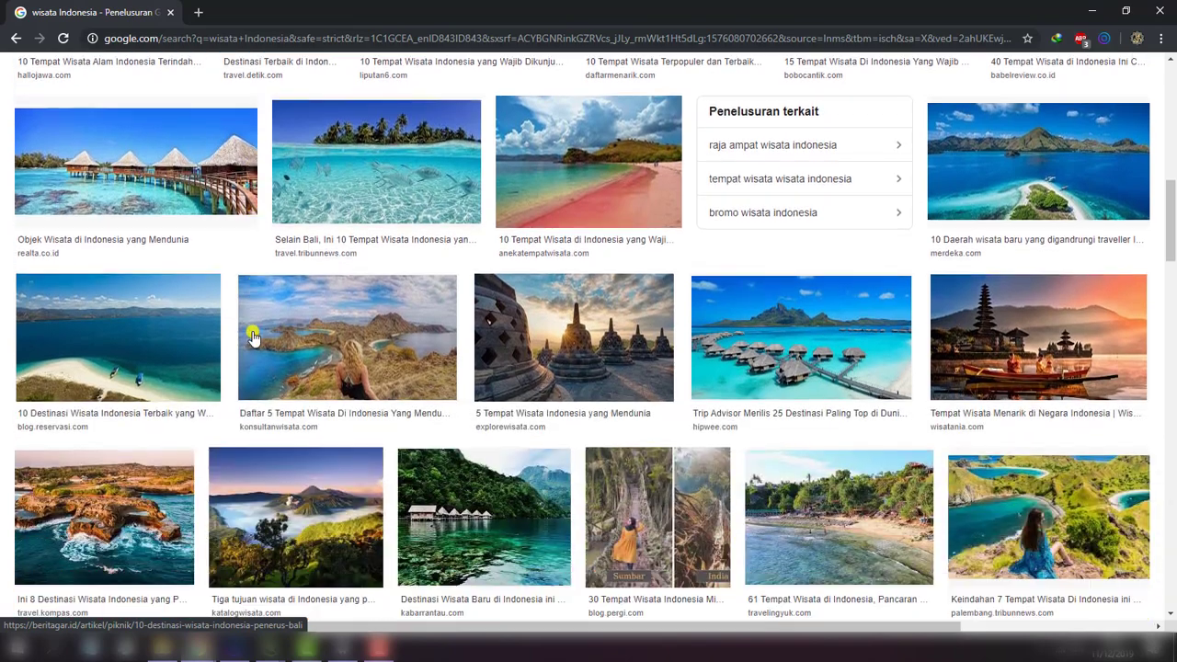
pyautogui.scroll(-4, 304, 367)
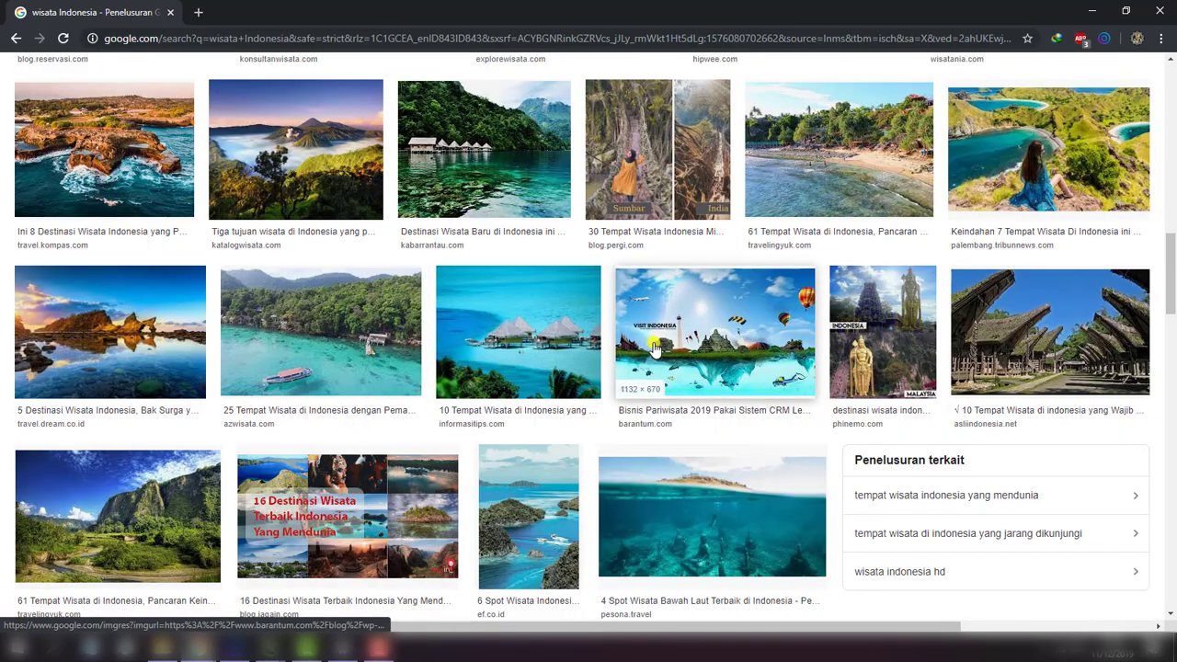
pyautogui.scroll(-5, 359, 421)
pyautogui.scroll(-6, 654, 350)
pyautogui.scroll(5, 655, 350)
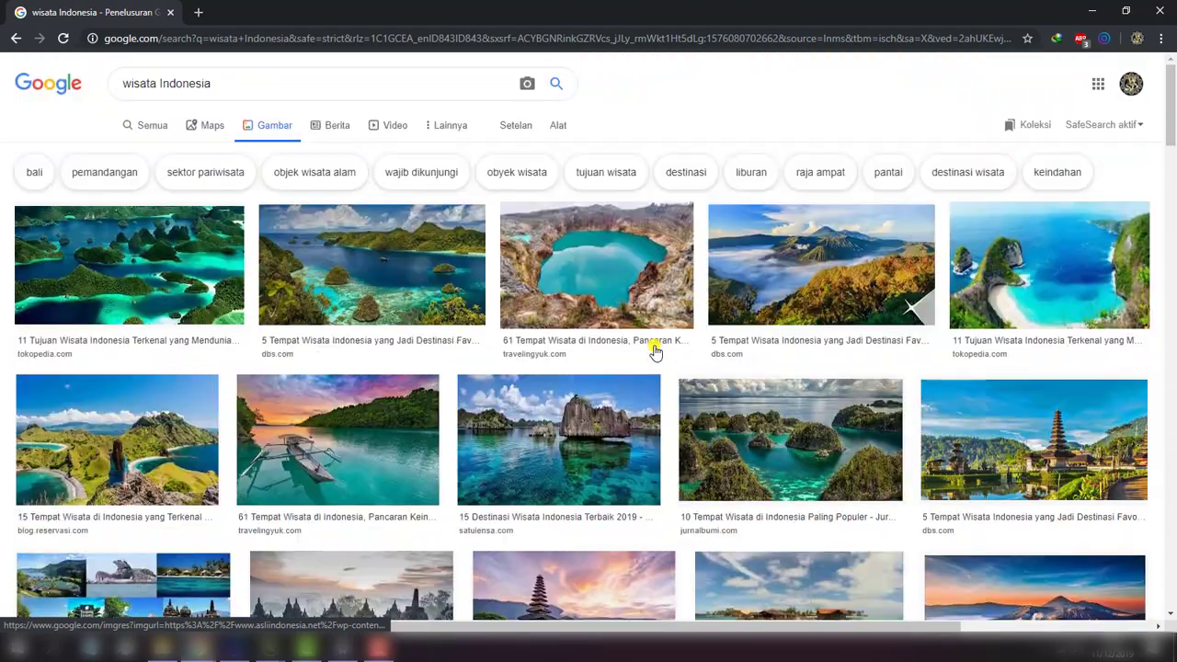
# - Copy the Bali temple photo with Salin gambar and return to CorelDRAW
pyautogui.click(1069, 466)
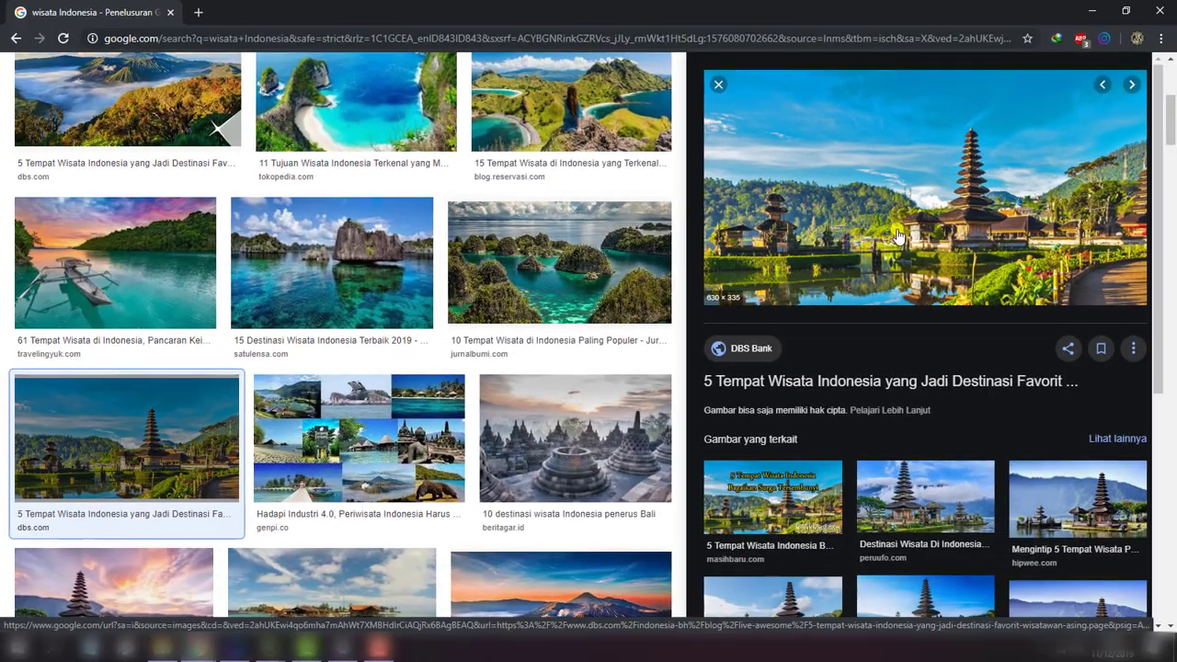
pyautogui.rightClick(856, 170)
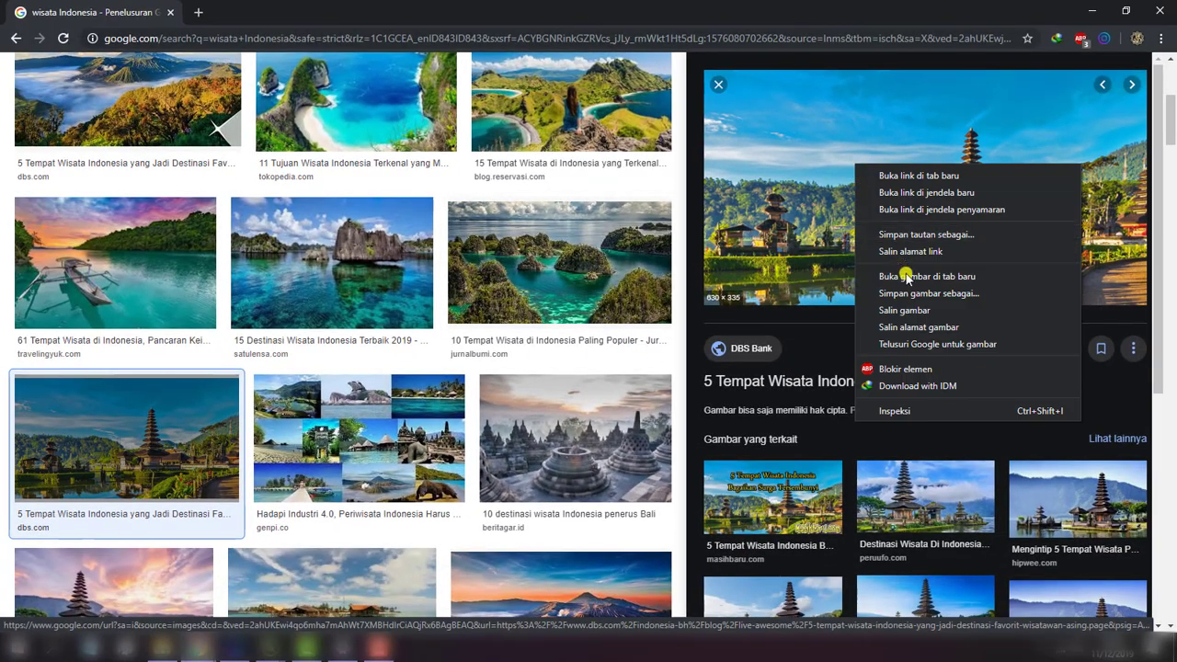
pyautogui.click(964, 312)
pyautogui.moveTo(269, 648)
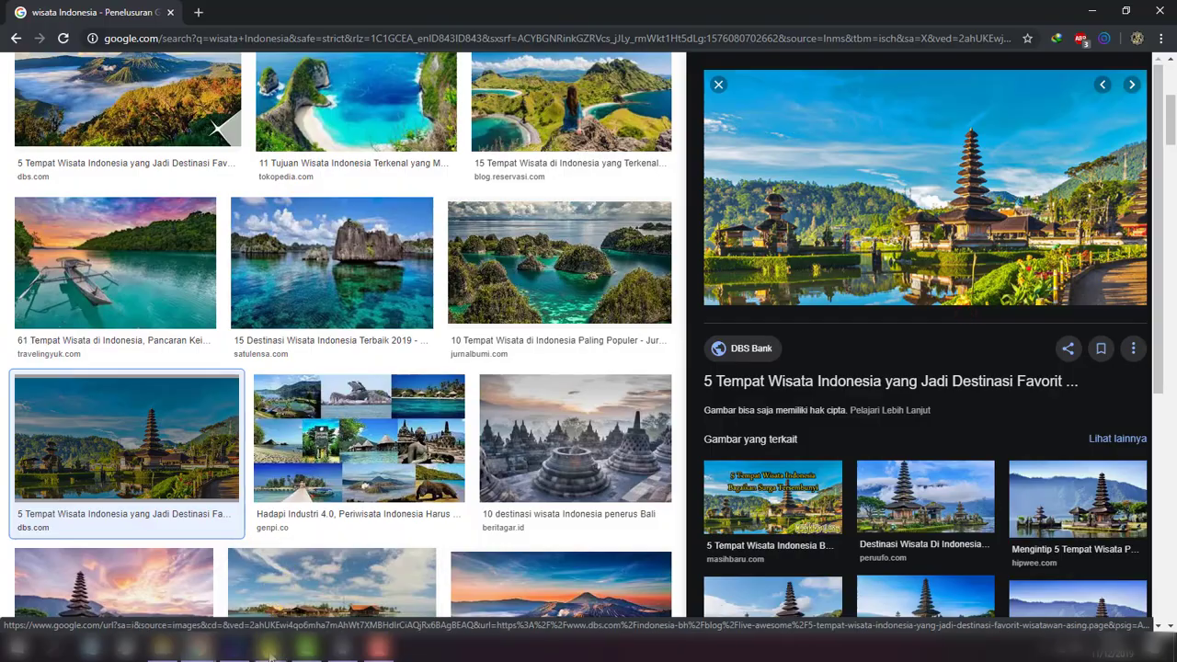
pyautogui.click(348, 593)
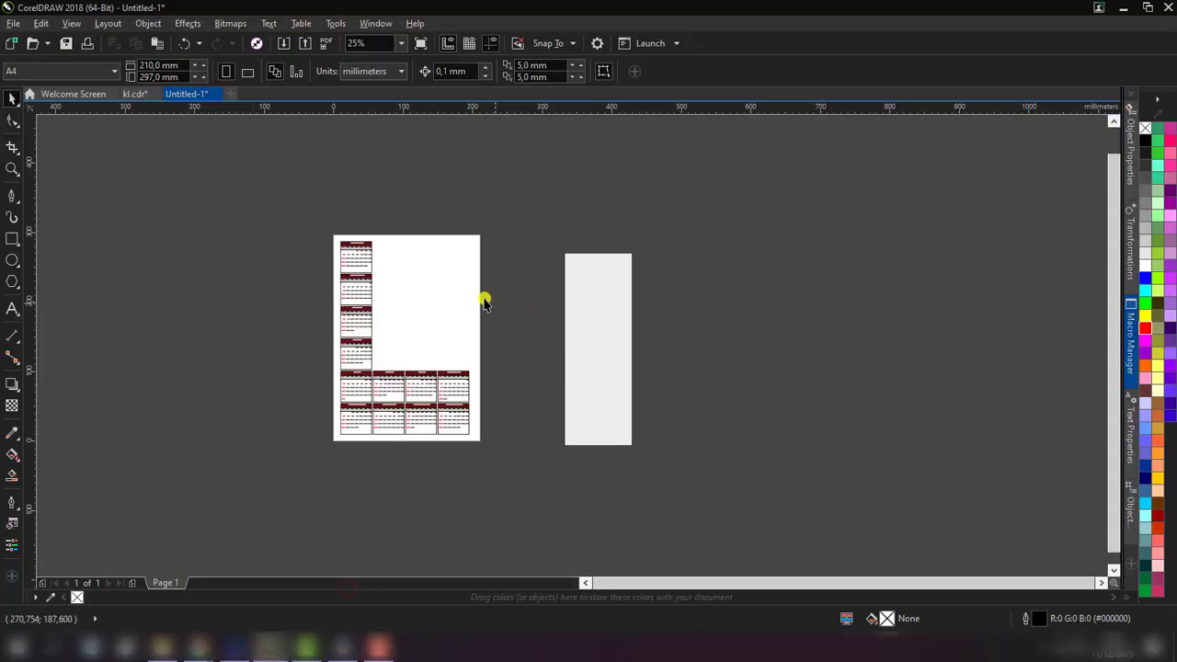
# - Paste the temple photo onto the calendar page and send it Back One
pyautogui.rightClick(524, 280)
pyautogui.click(649, 389)
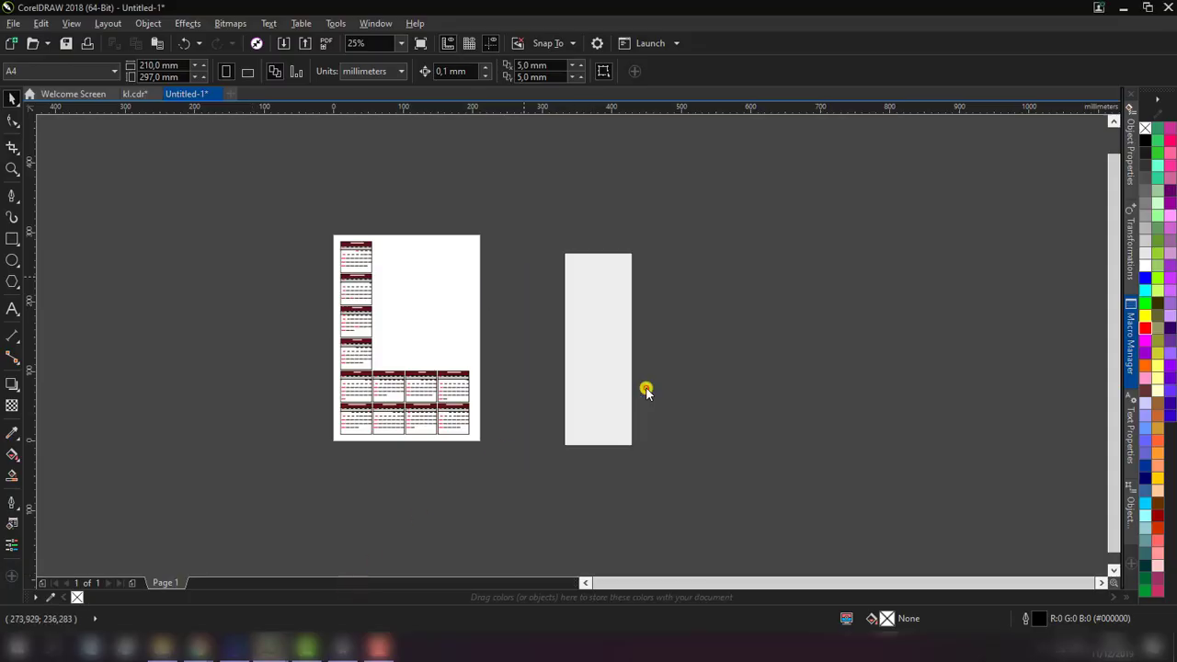
pyautogui.scroll(1, 392, 336)
pyautogui.scroll(1, 386, 329)
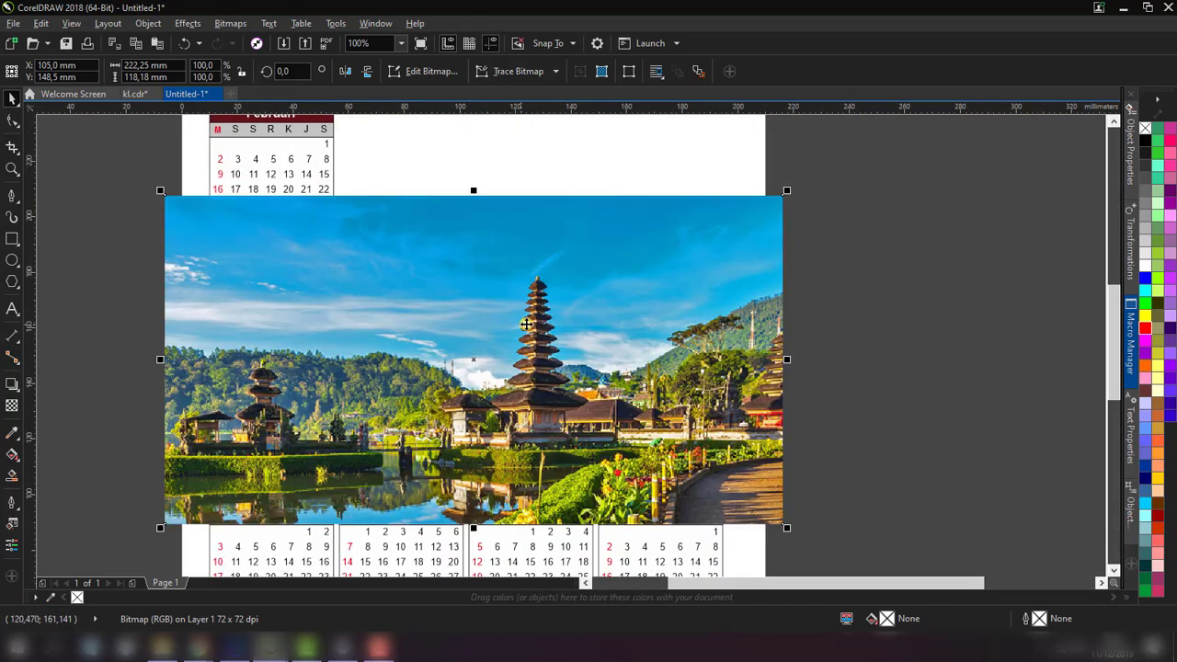
pyautogui.scroll(-1, 532, 320)
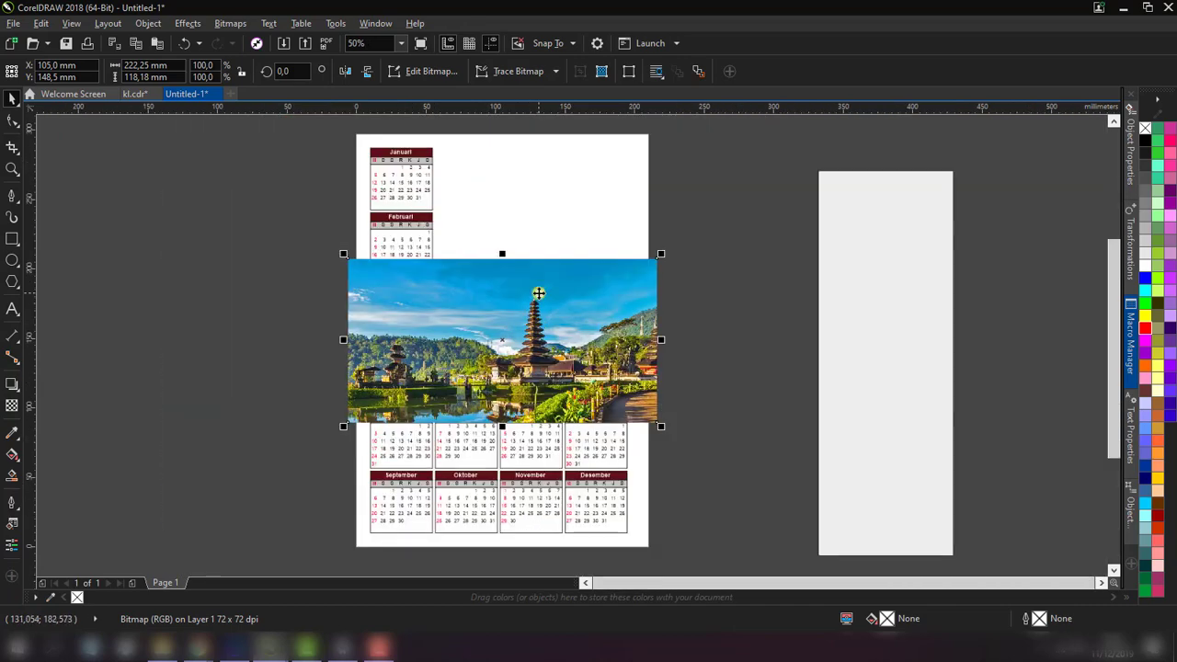
pyautogui.moveTo(564, 295); pyautogui.dragTo(522, 227)
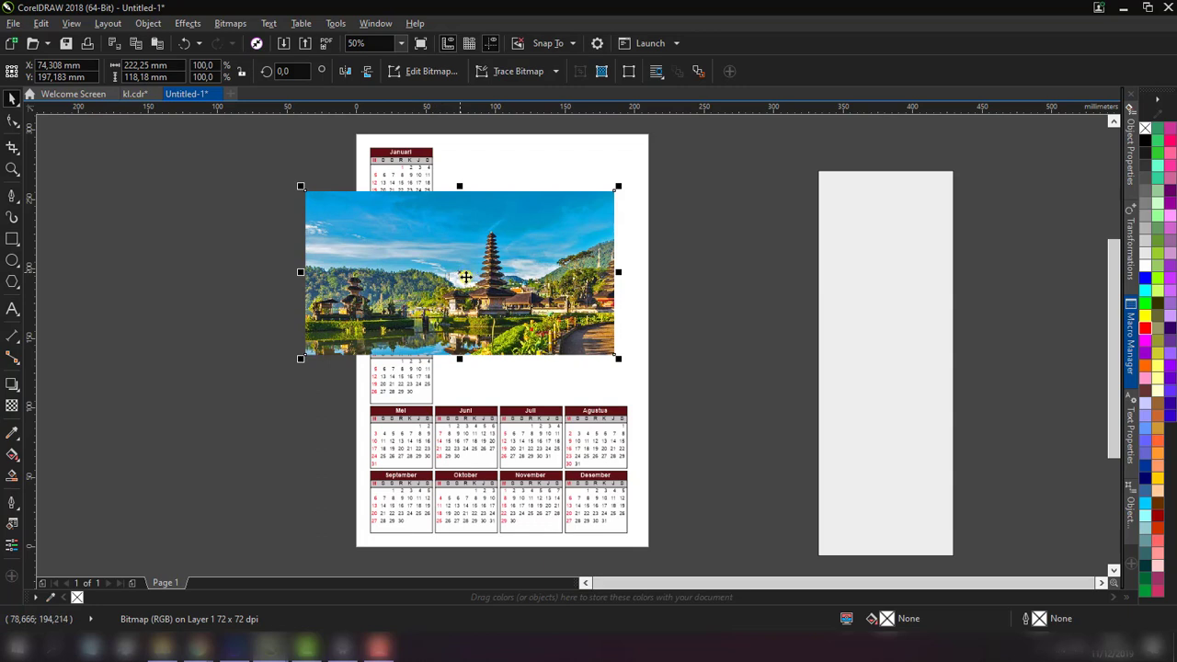
pyautogui.rightClick(467, 277)
pyautogui.moveTo(551, 482)
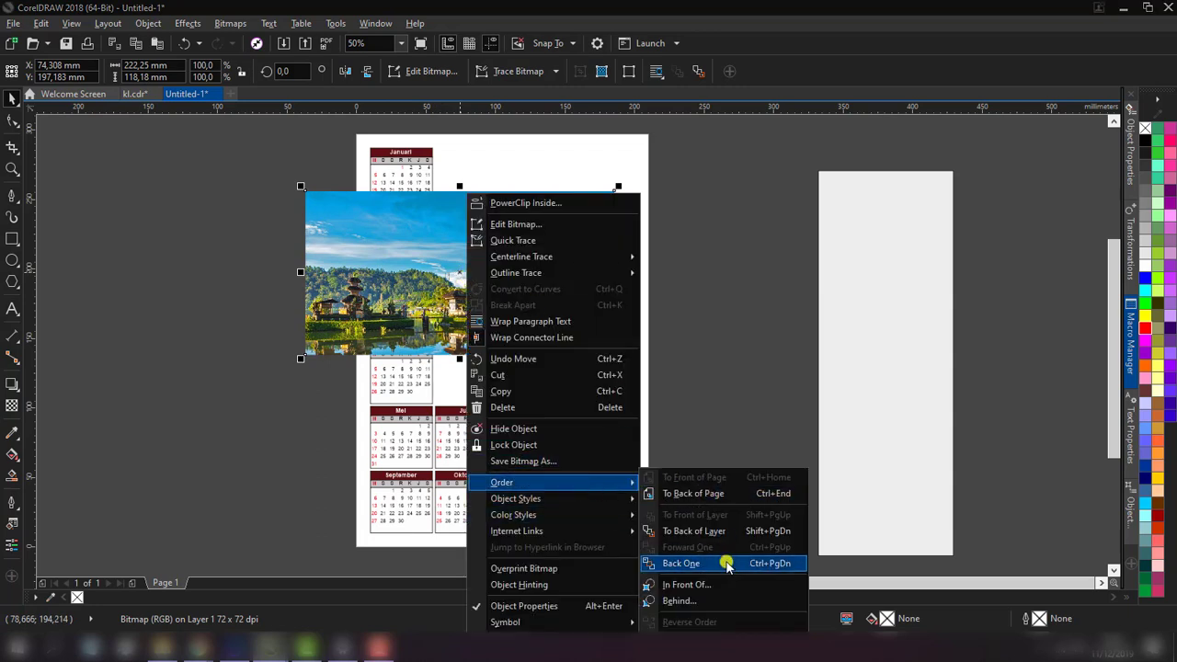
pyautogui.click(727, 564)
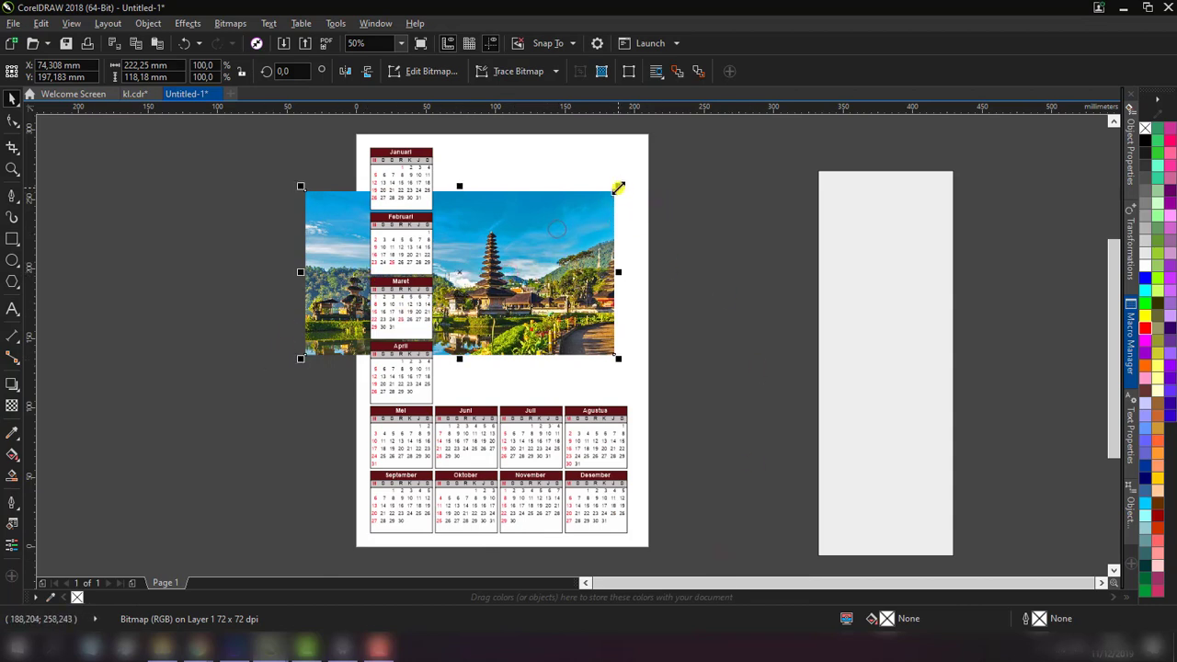
# - Enlarge the photo to about 258% and move it and the white rectangle aside
pyautogui.moveTo(618, 188); pyautogui.dragTo(727, 131)
pyautogui.scroll(-3, 476, 294)
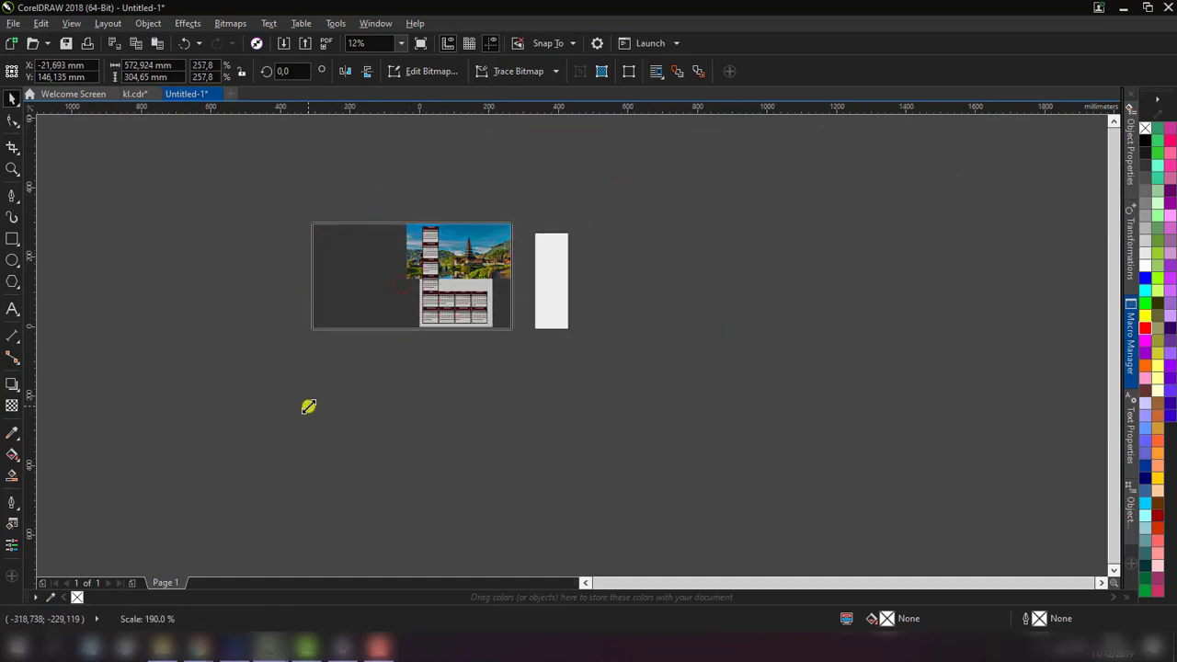
pyautogui.moveTo(402, 285); pyautogui.dragTo(309, 407)
pyautogui.scroll(2, 488, 258)
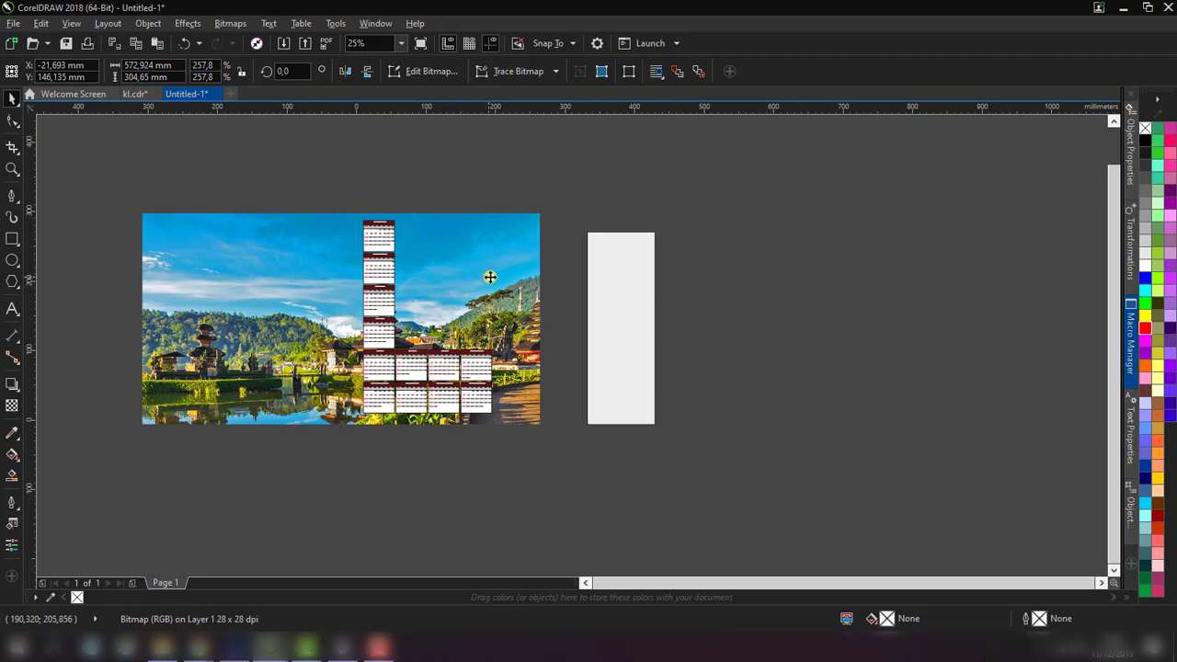
pyautogui.moveTo(491, 277); pyautogui.dragTo(538, 275)
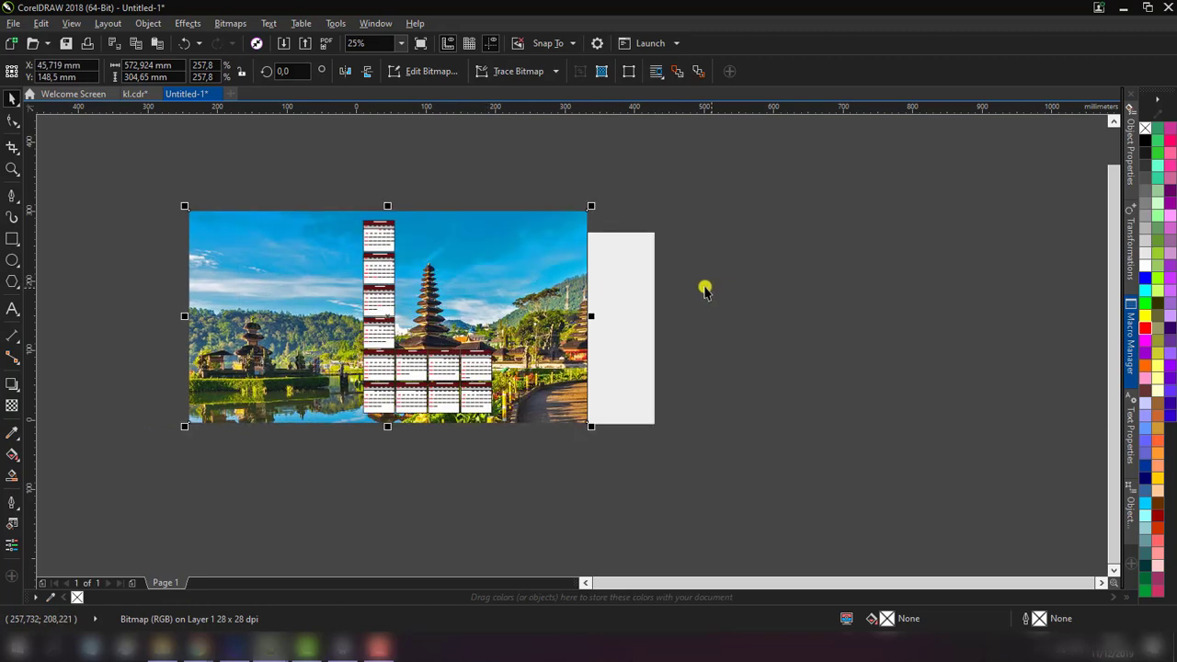
pyautogui.moveTo(638, 300); pyautogui.dragTo(918, 192)
pyautogui.moveTo(520, 292)
pyautogui.mouseDown()
pyautogui.moveTo(653, 303)
pyautogui.moveTo(692, 292)
pyautogui.mouseUp()
pyautogui.click(442, 268)
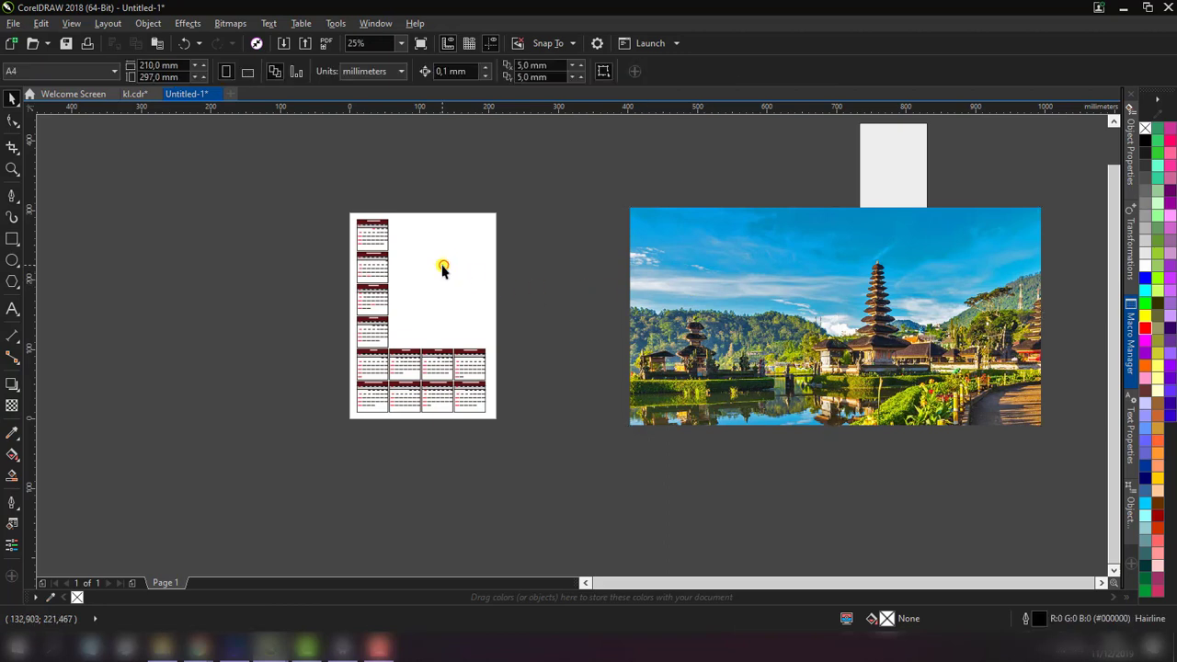
# - Create a page-sized 210×297 mm rectangle and fill it 20% black light grey
pyautogui.click(10, 241)
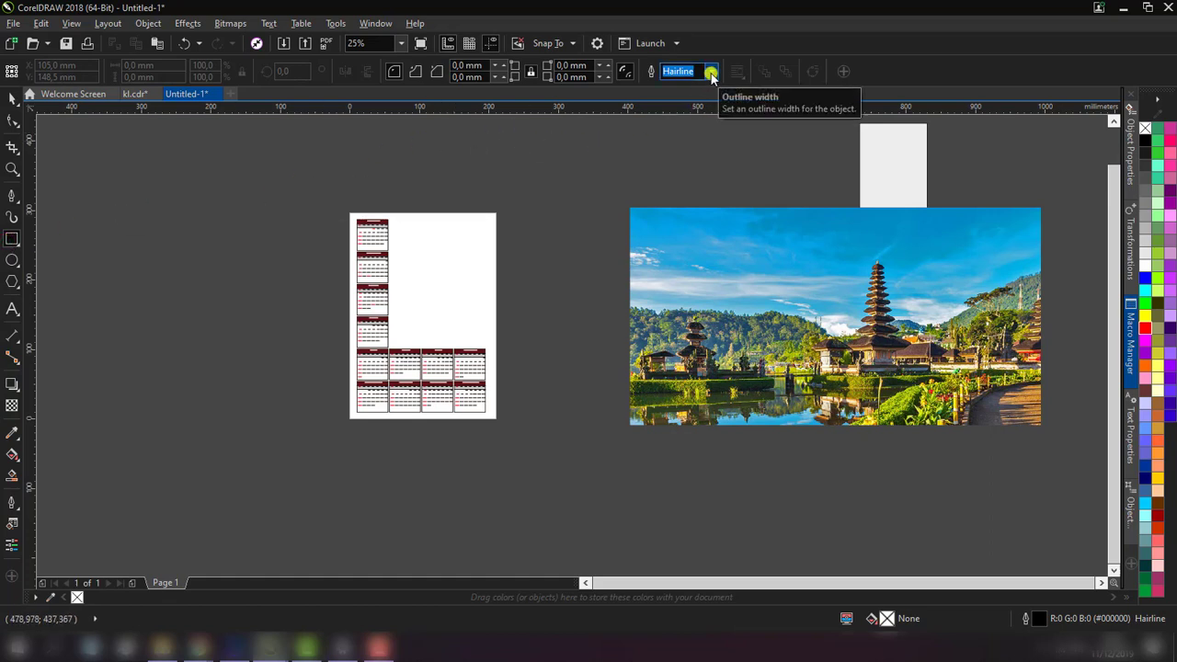
pyautogui.doubleClick(13, 239)
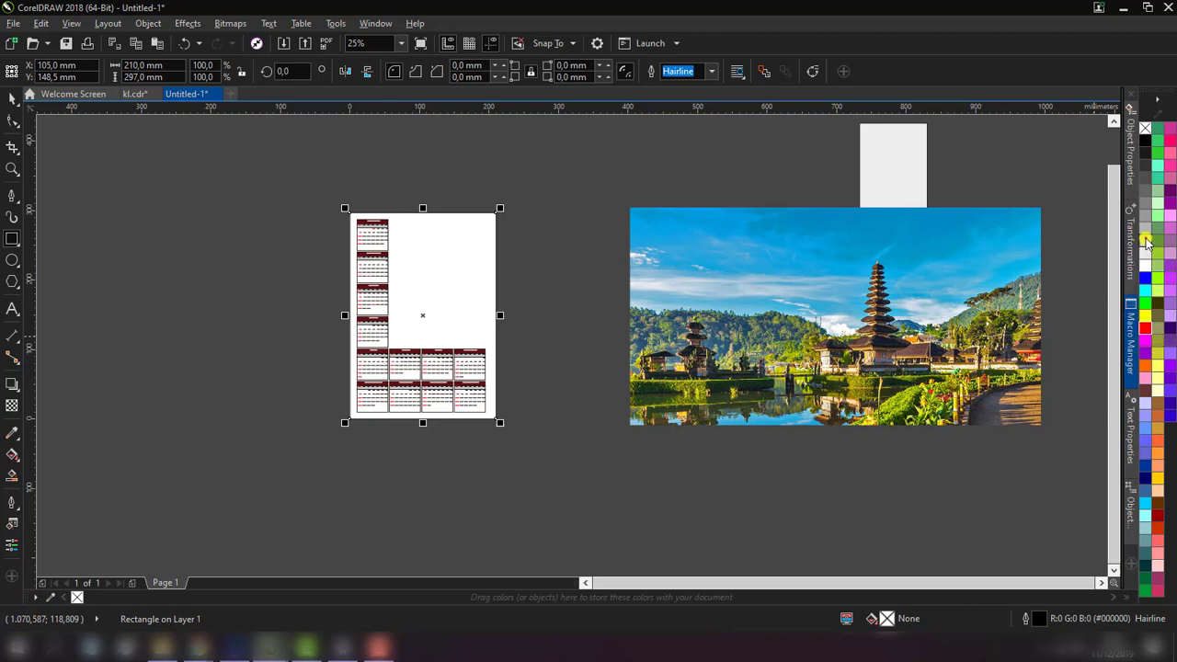
pyautogui.click(1144, 241)
# - Deselect the grey rectangle and select the calendar group
pyautogui.click(12, 99)
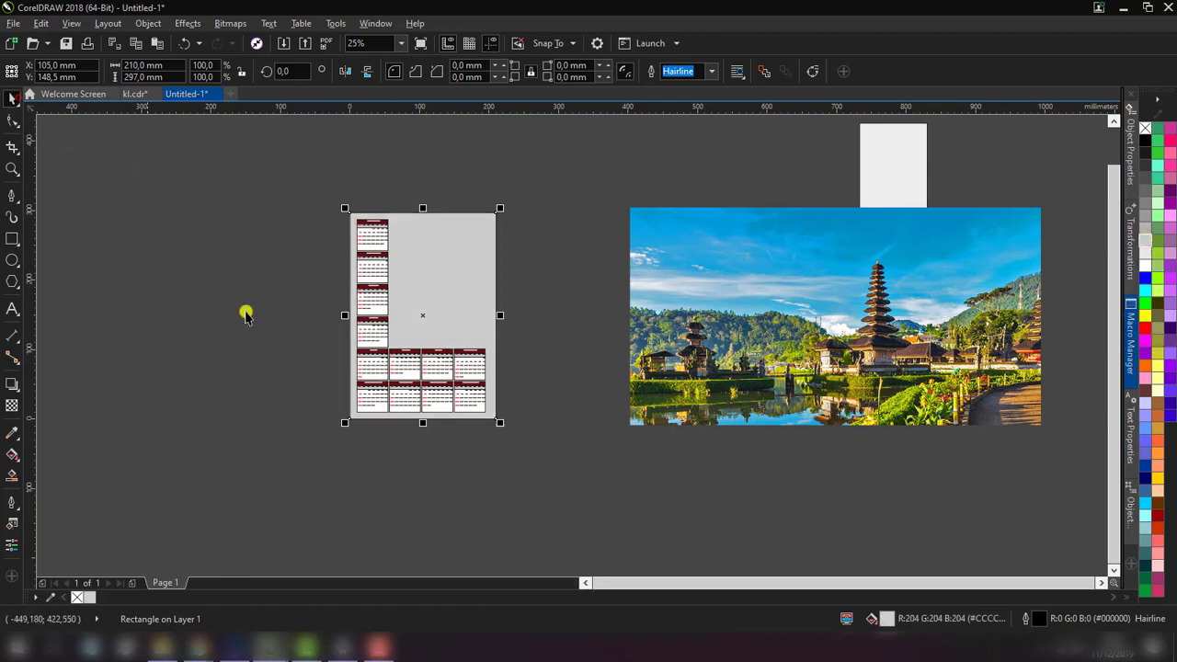
pyautogui.click(297, 213)
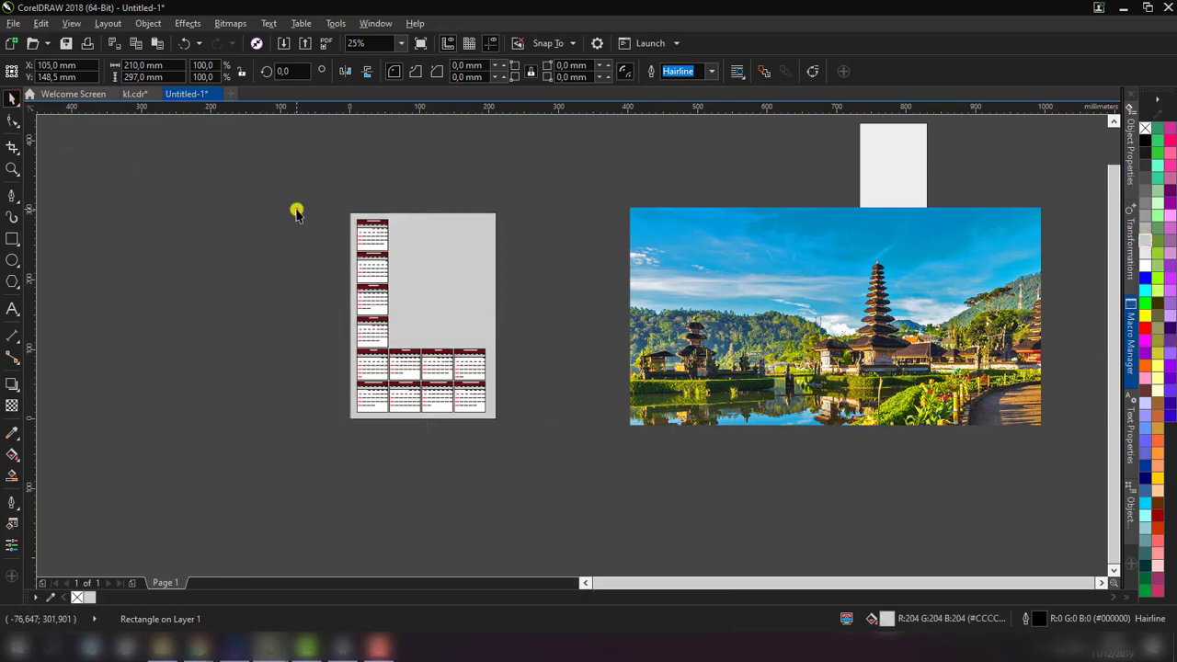
pyautogui.click(375, 317)
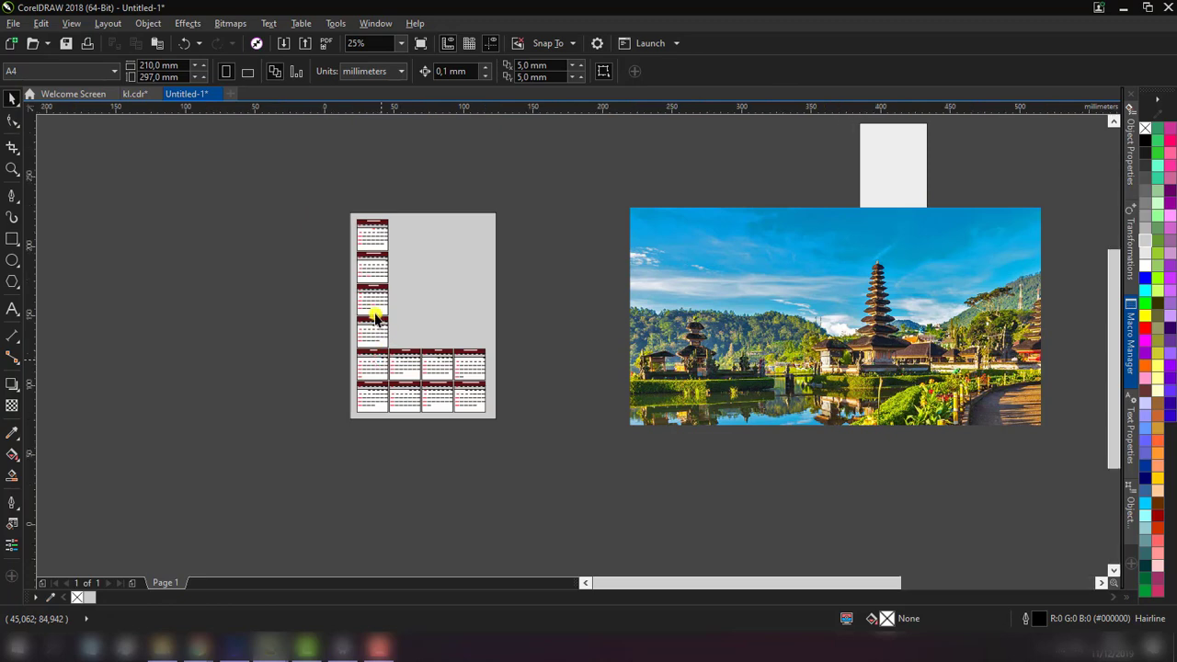
pyautogui.scroll(1, 375, 317)
pyautogui.scroll(-1, 351, 294)
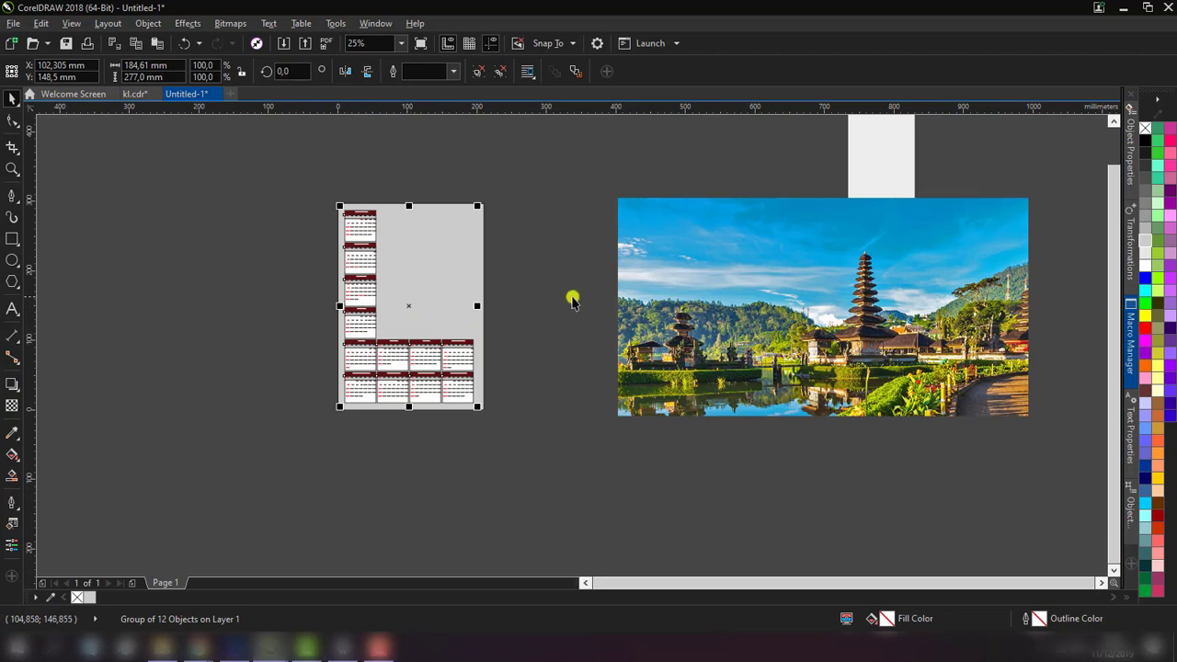
# - Move the temple photo near the page and PowerClip it inside the grey page rectangle
pyautogui.click(570, 297)
pyautogui.click(726, 269)
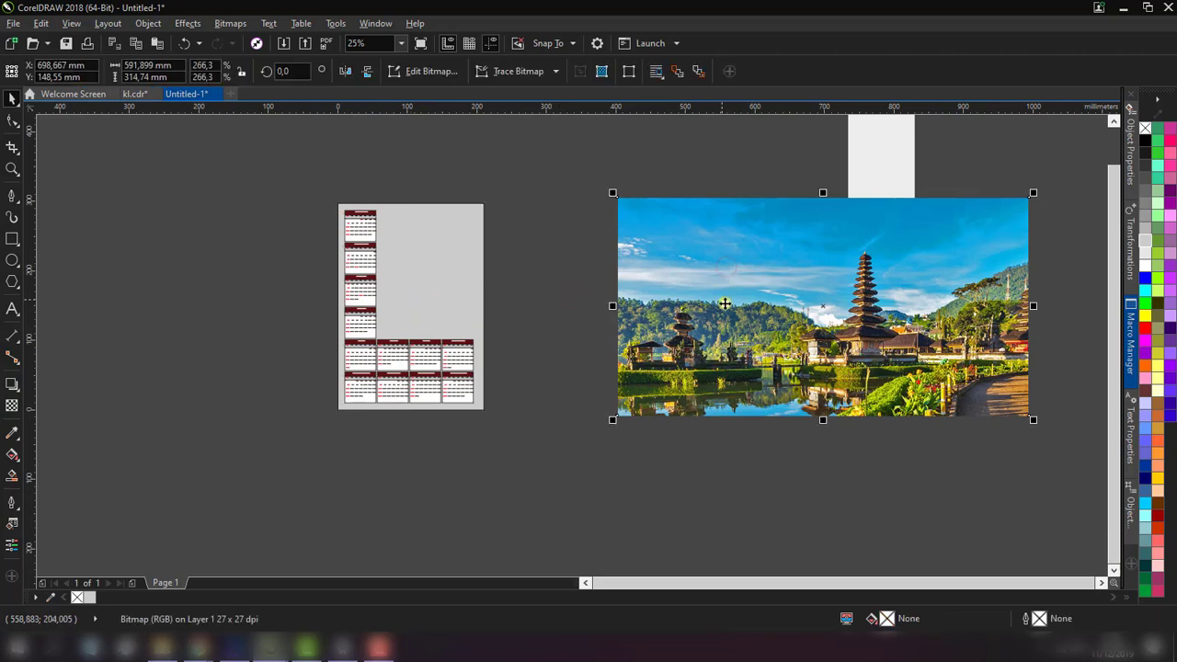
pyautogui.moveTo(735, 304); pyautogui.dragTo(648, 332)
pyautogui.rightClick(628, 271)
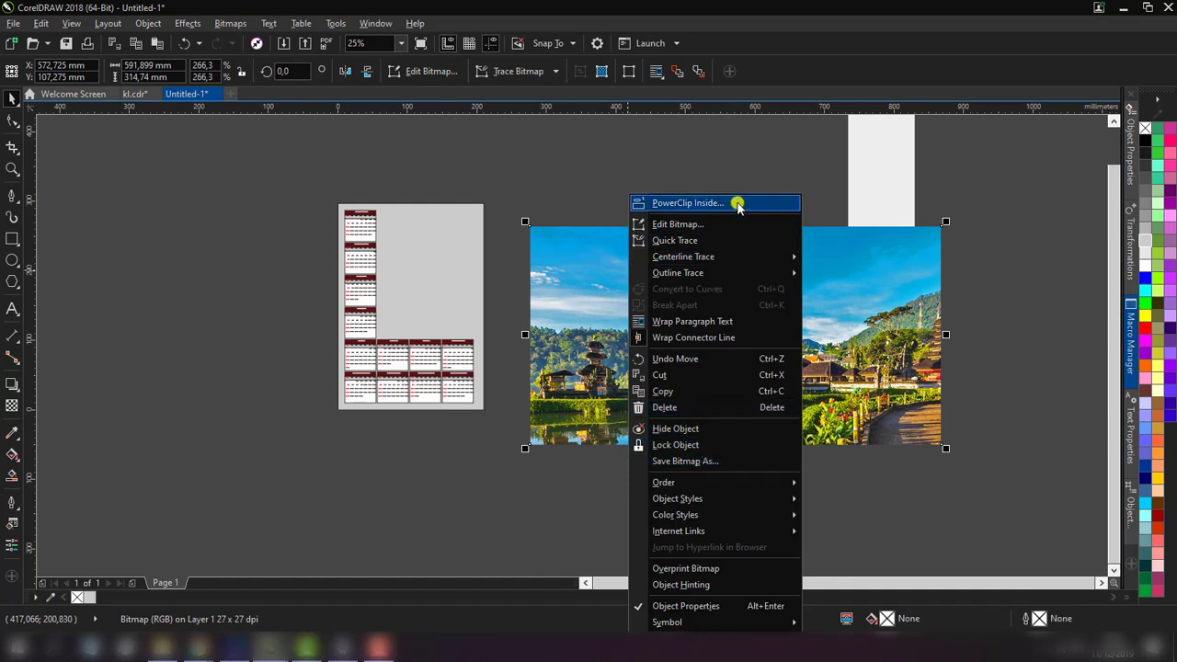
pyautogui.press('Escape')
pyautogui.press('Escape')
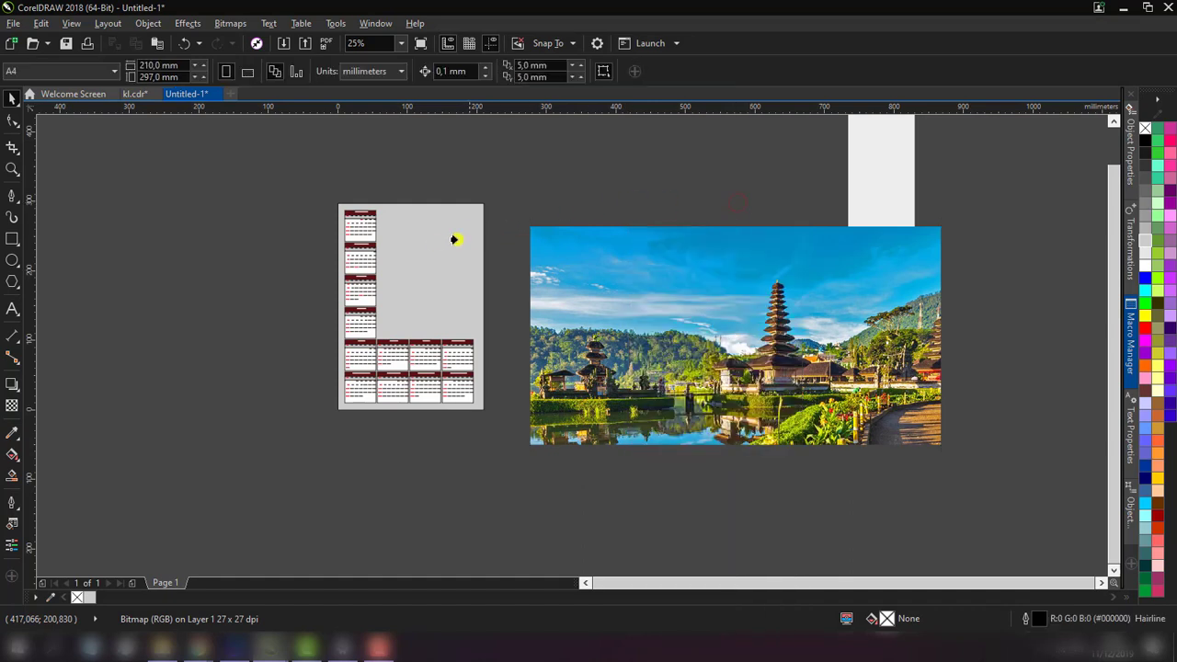
pyautogui.click(411, 245)
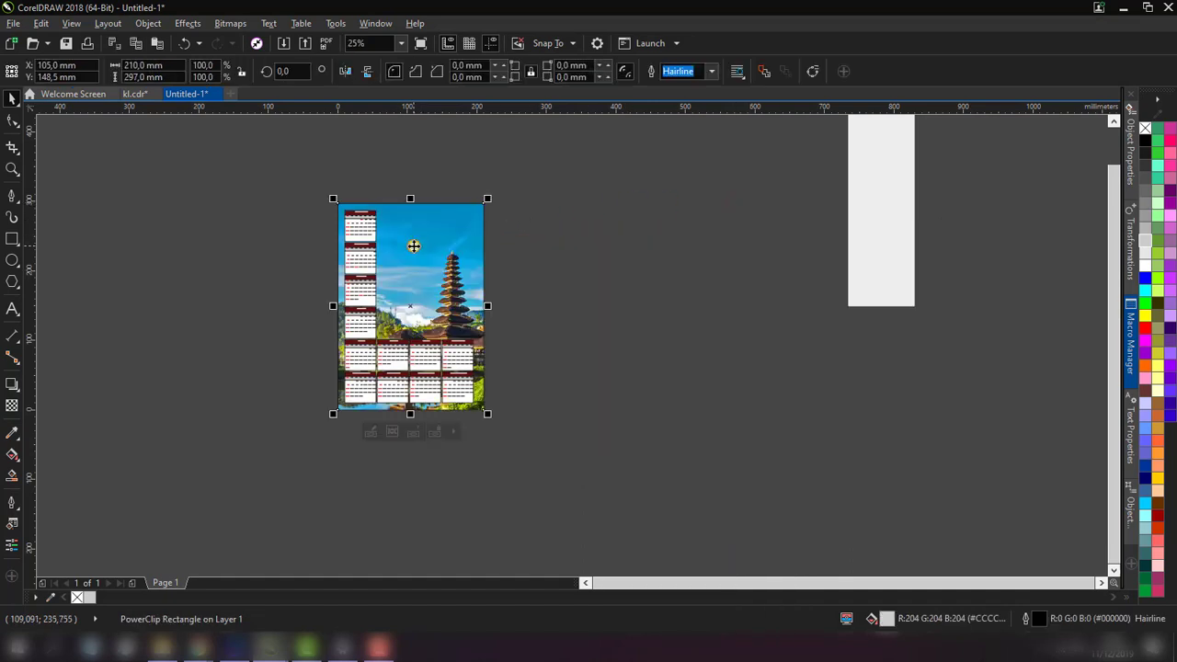
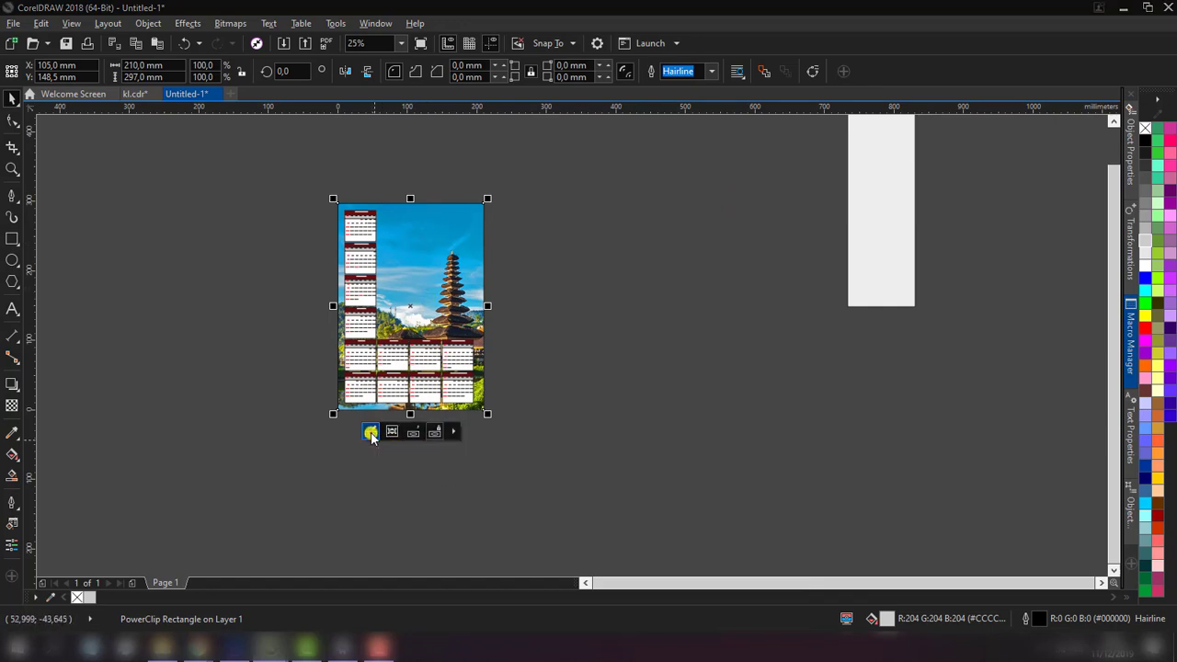
# - Shift the temple photo slightly right and up inside the calendar's PowerClip frame
pyautogui.click(370, 433)
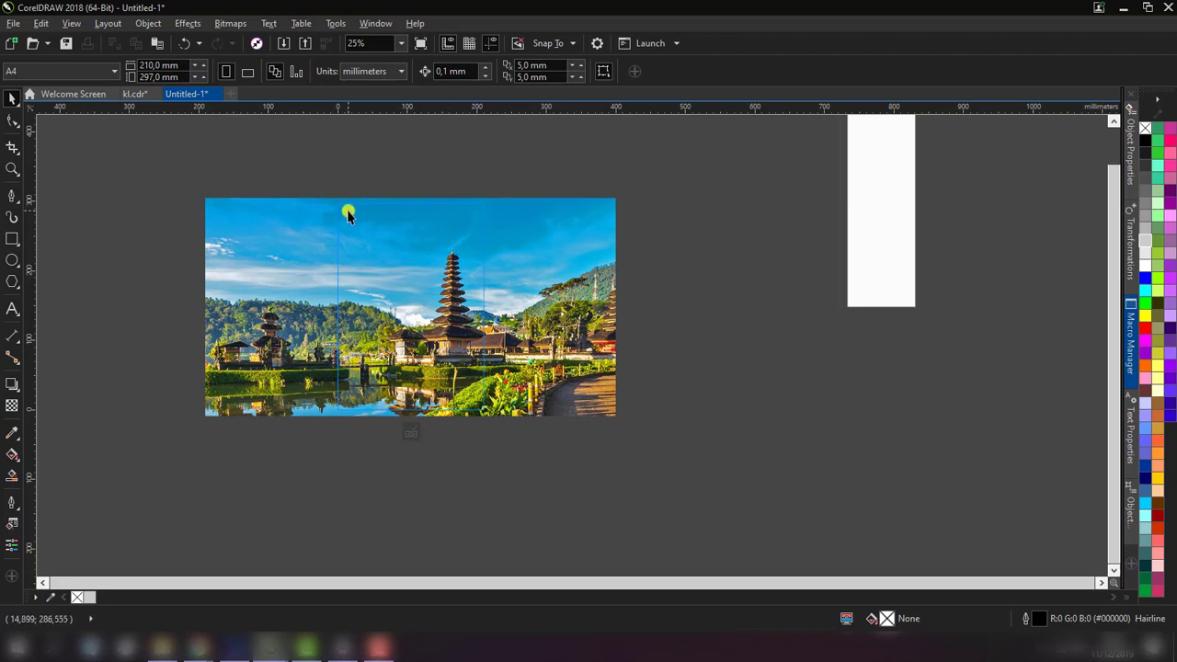
pyautogui.moveTo(577, 264); pyautogui.dragTo(588, 260)
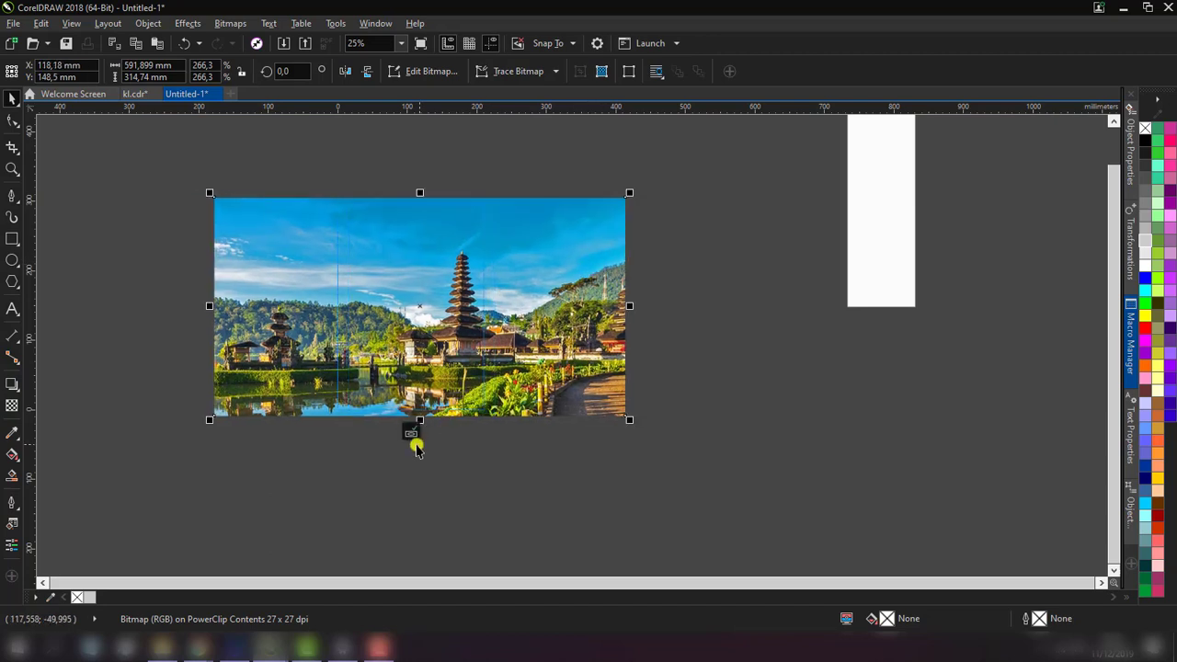
pyautogui.click(411, 433)
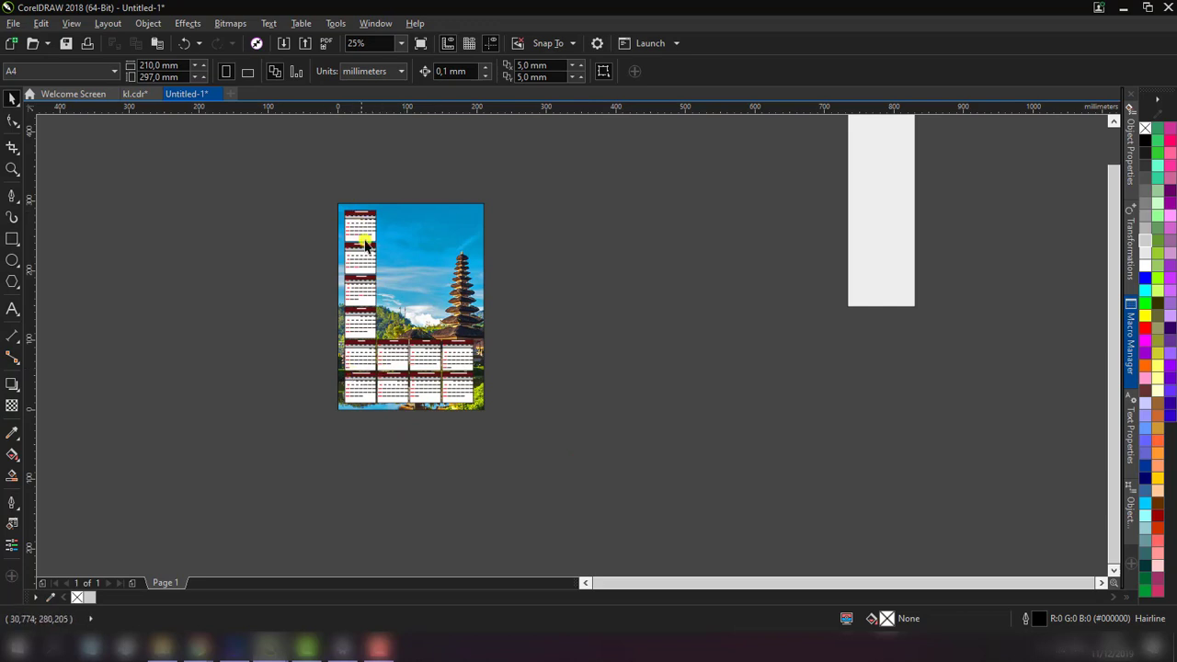
pyautogui.scroll(2, 365, 244)
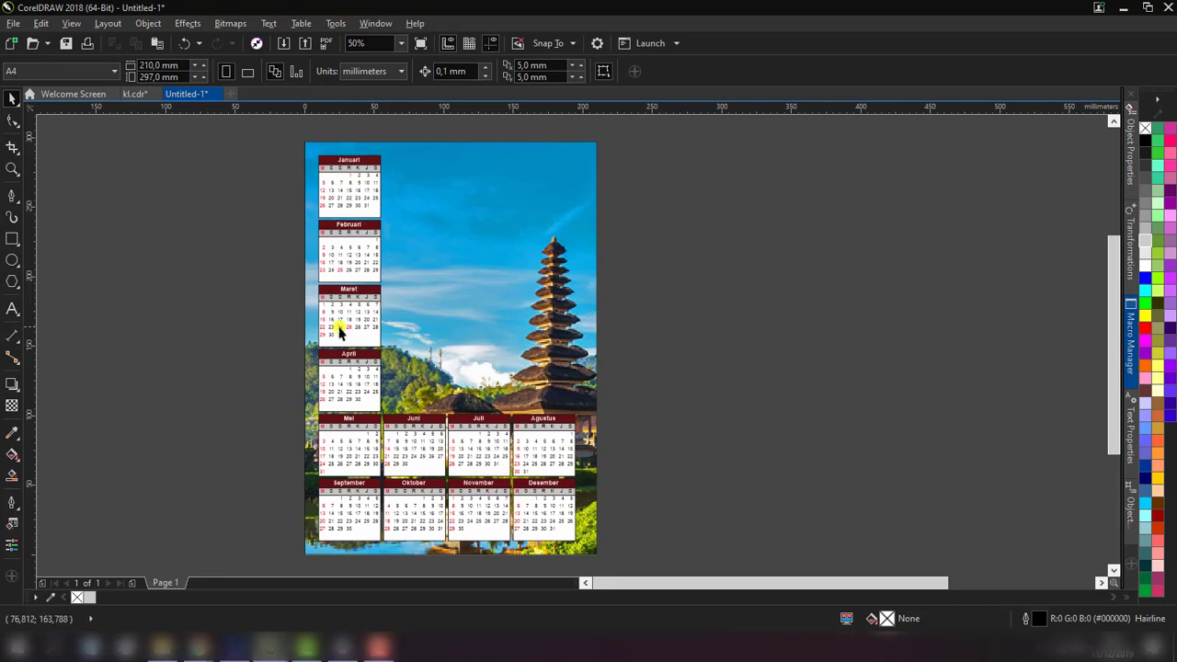
# - Move the white rectangle and drop a duplicate to the left of the calendar
pyautogui.scroll(-2, 273, 271)
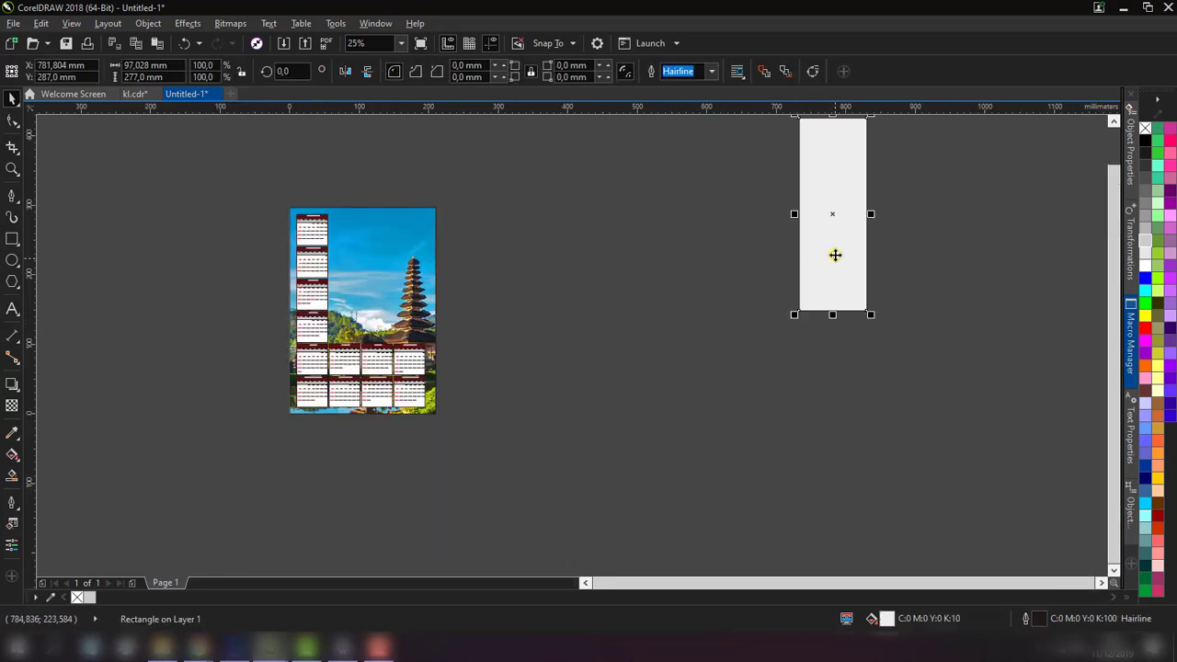
pyautogui.moveTo(833, 255); pyautogui.dragTo(461, 309)
pyautogui.scroll(2, 210, 312)
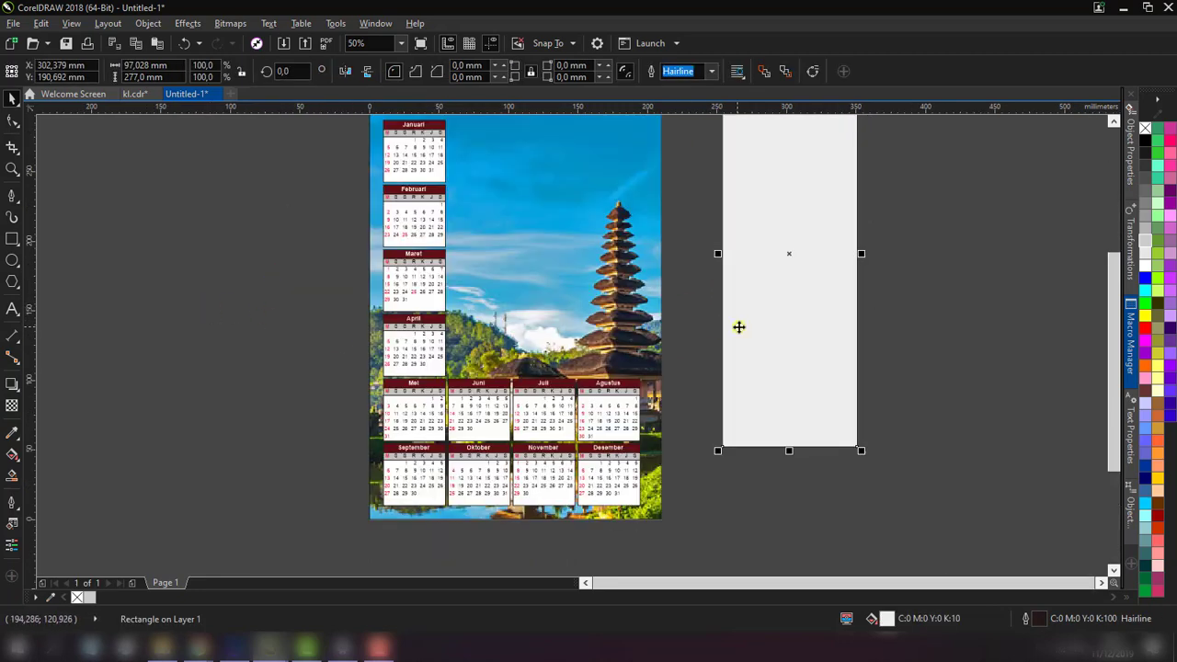
pyautogui.moveTo(739, 327); pyautogui.dragTo(152, 413)
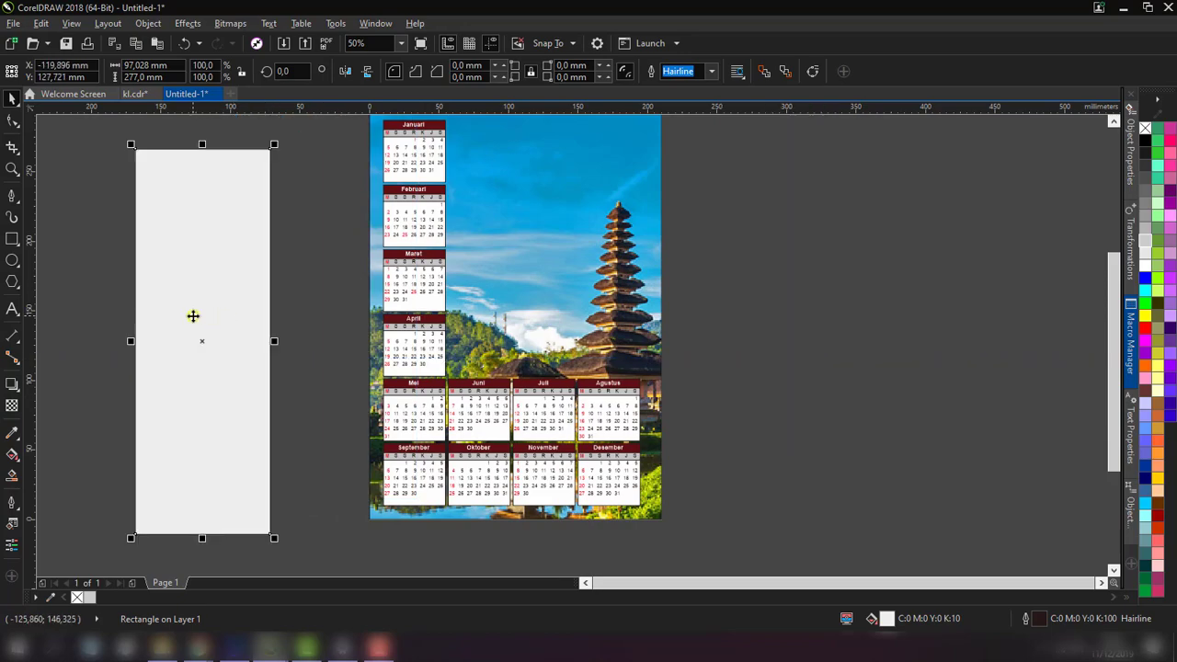
pyautogui.moveTo(193, 316)
pyautogui.mouseDown()
pyautogui.moveTo(954, 296)
pyautogui.moveTo(250, 311)
pyautogui.mouseUp()
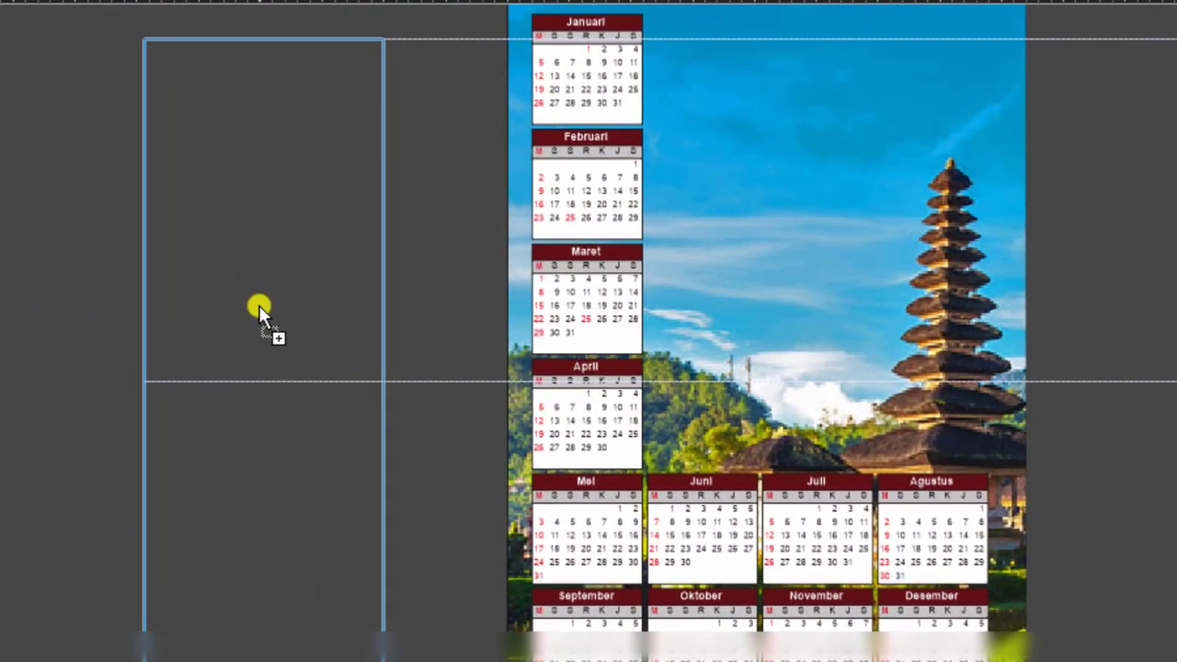
pyautogui.moveTo(260, 305); pyautogui.dragTo(265, 296)
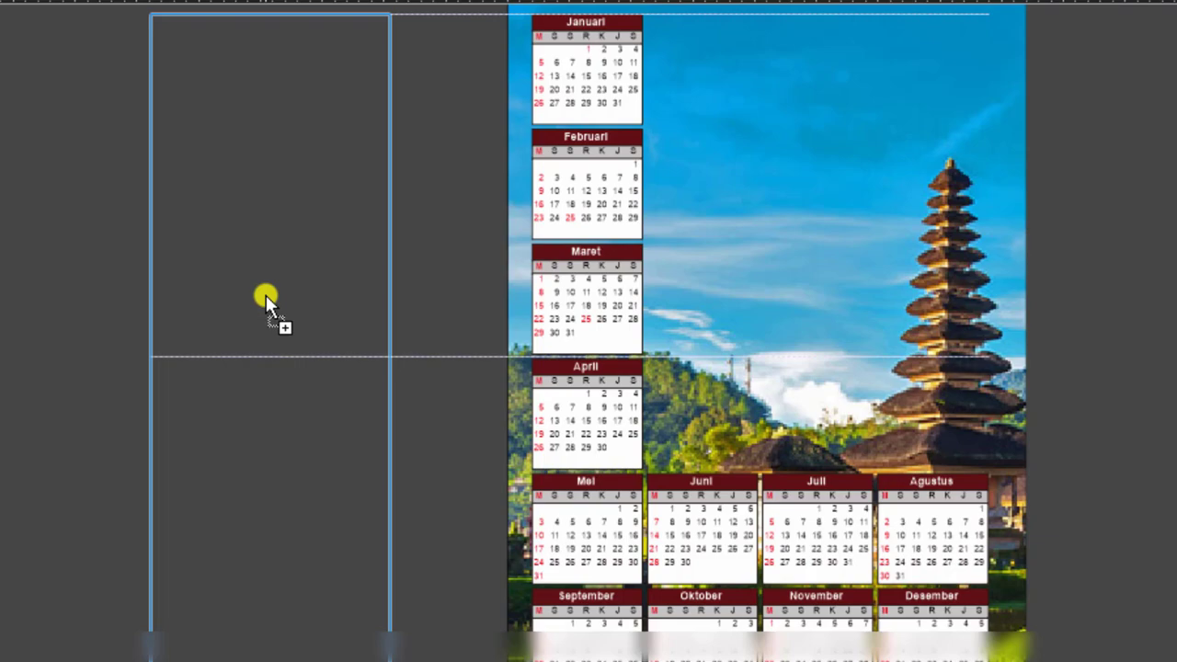
pyautogui.moveTo(266, 295); pyautogui.dragTo(266, 296)
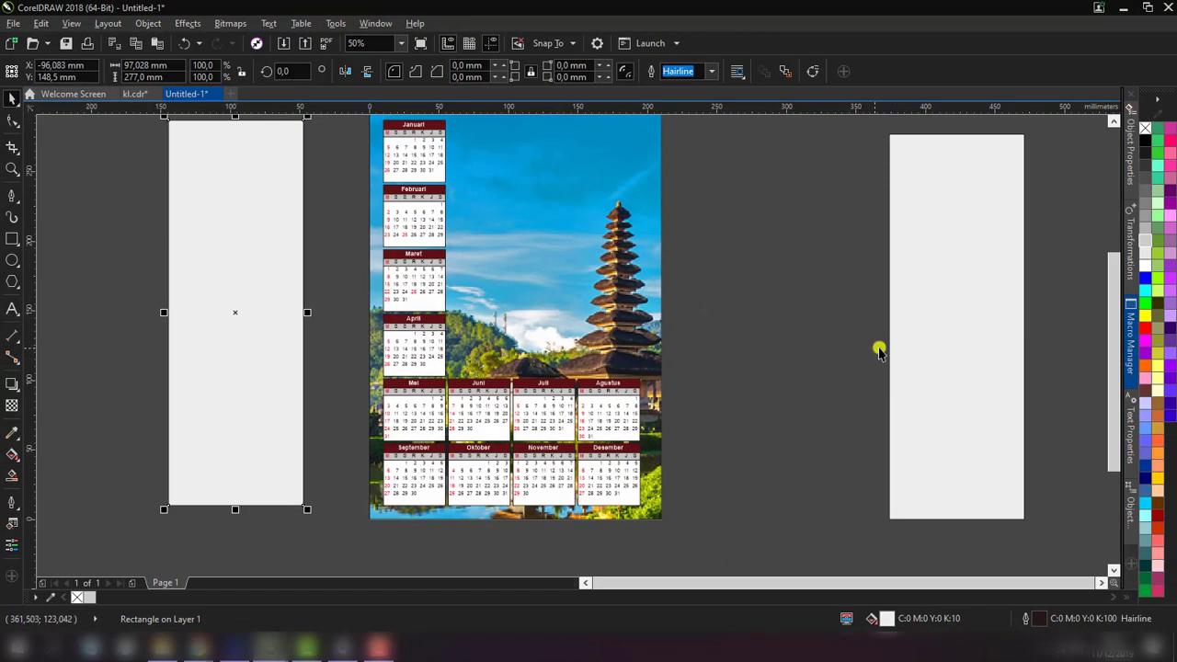
pyautogui.moveTo(230, 291)
pyautogui.mouseDown()
pyautogui.moveTo(83, 291)
pyautogui.moveTo(80, 327)
pyautogui.mouseUp()
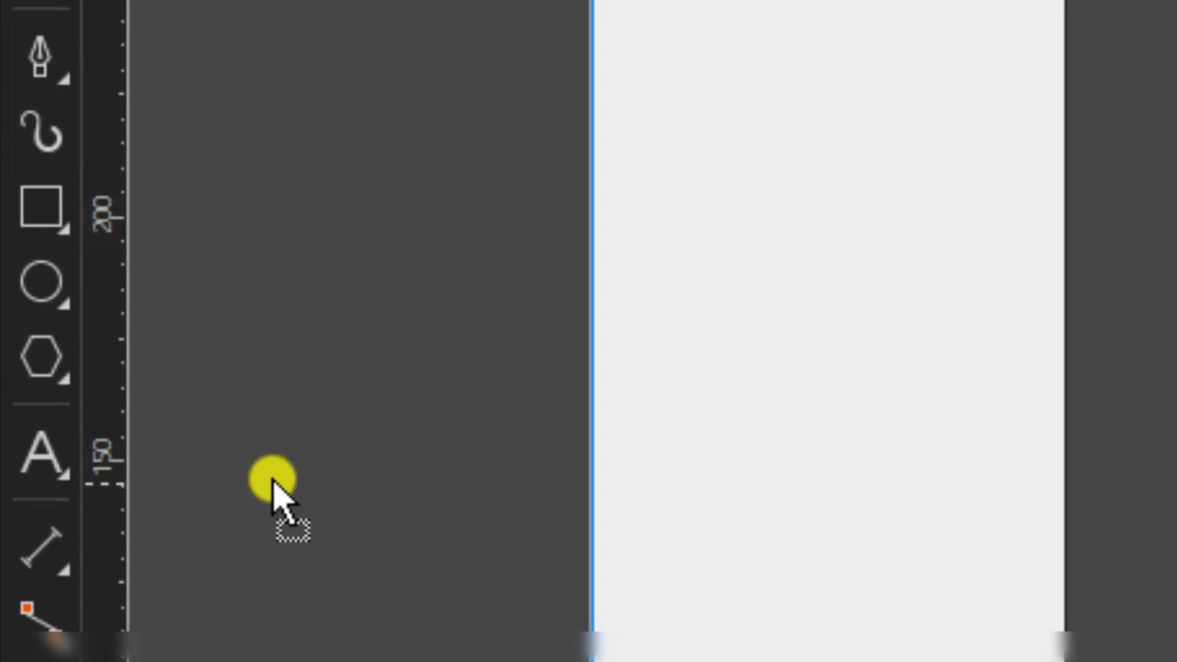
# - Make another rectangle copy, shorten it, and place it over the photo's upper sky
pyautogui.rightClick(271, 481)
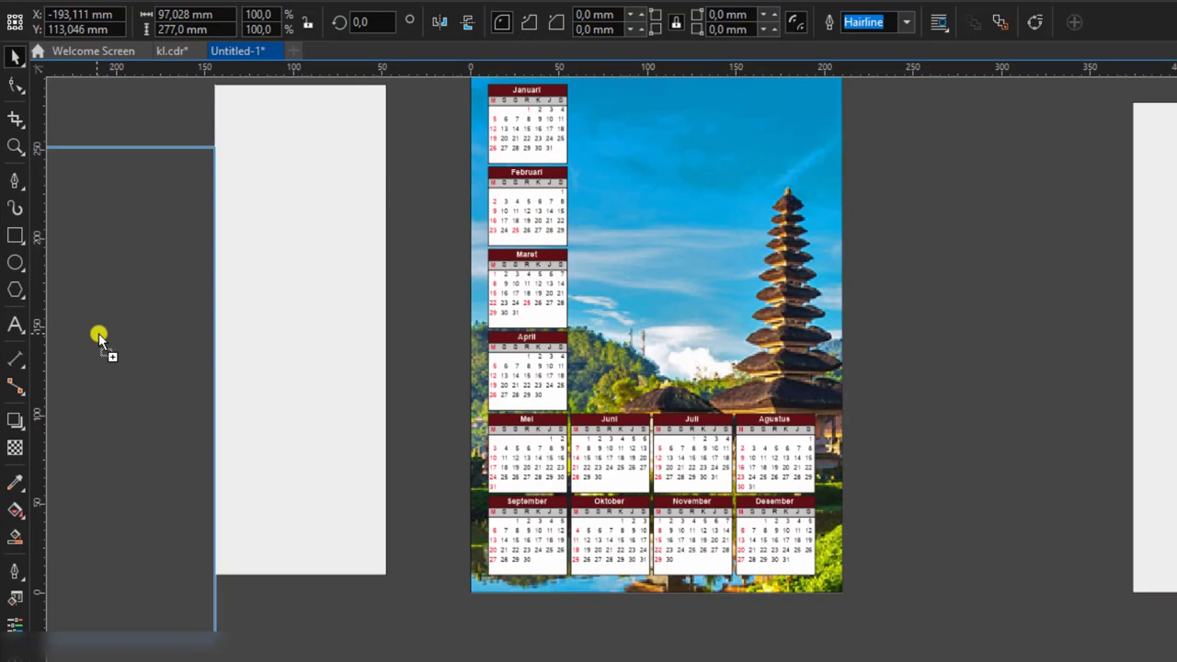
pyautogui.moveTo(271, 481); pyautogui.dragTo(95, 331)
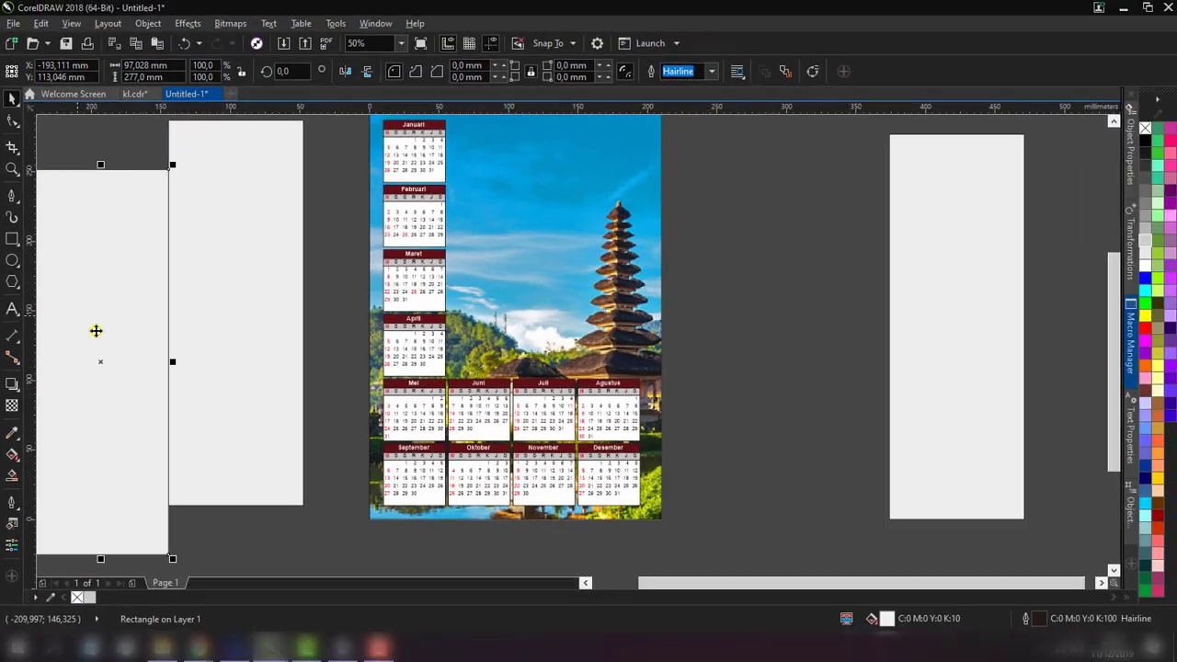
pyautogui.moveTo(236, 303); pyautogui.dragTo(248, 318)
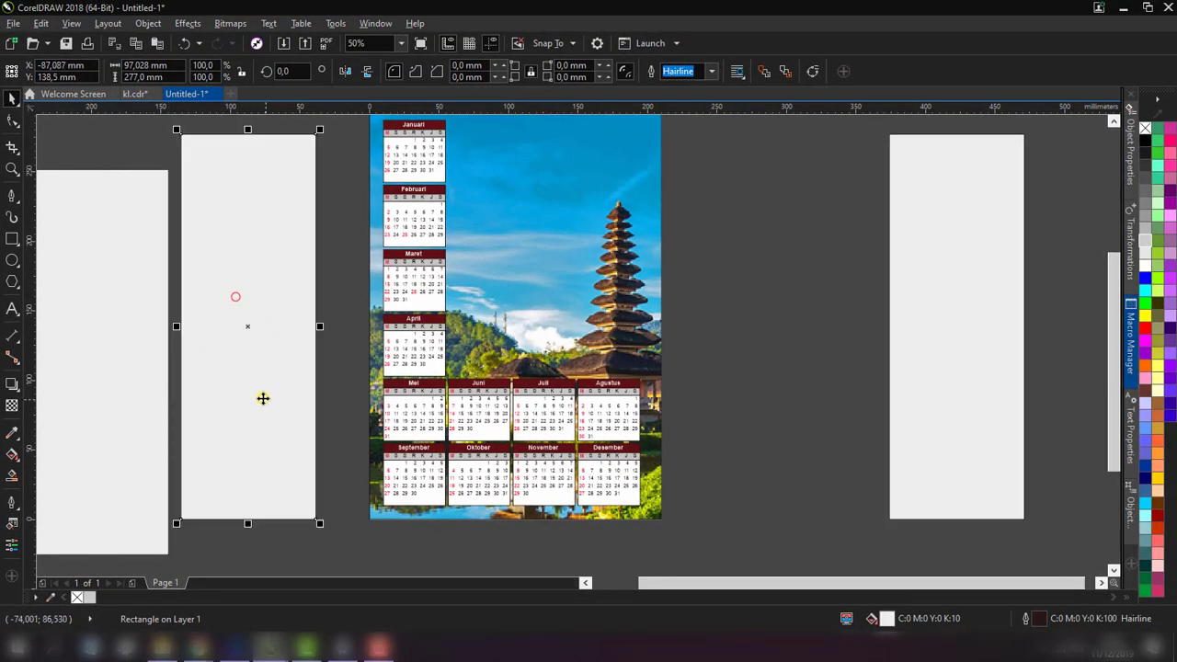
pyautogui.moveTo(247, 130); pyautogui.dragTo(248, 389)
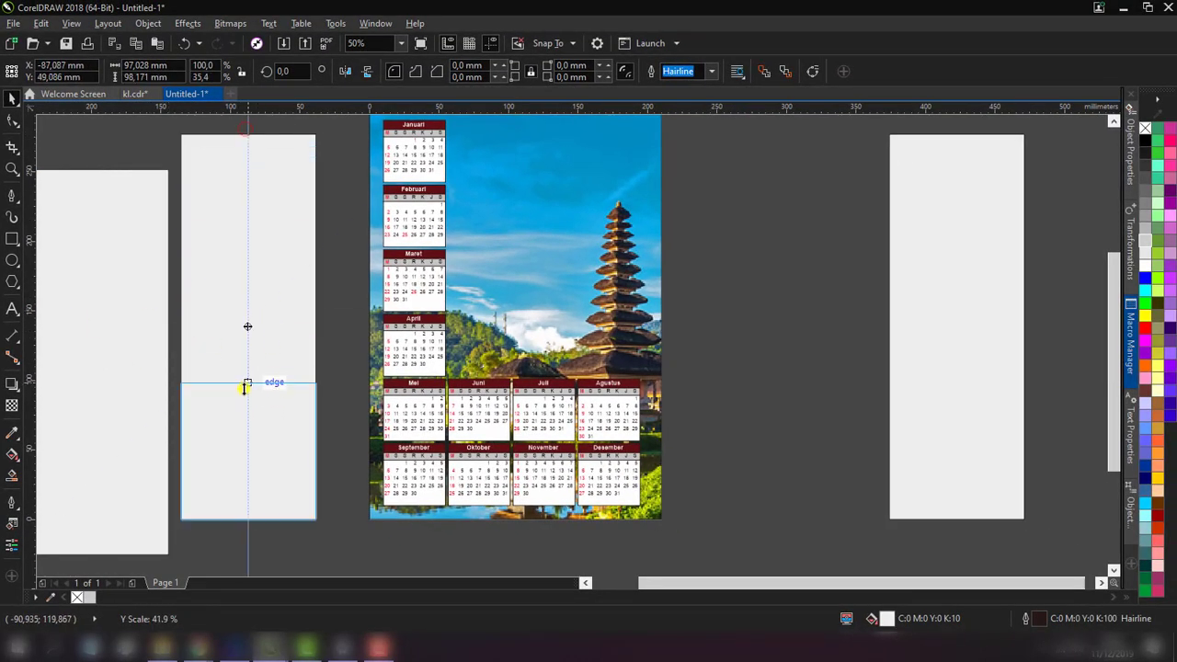
pyautogui.moveTo(251, 477); pyautogui.dragTo(579, 246)
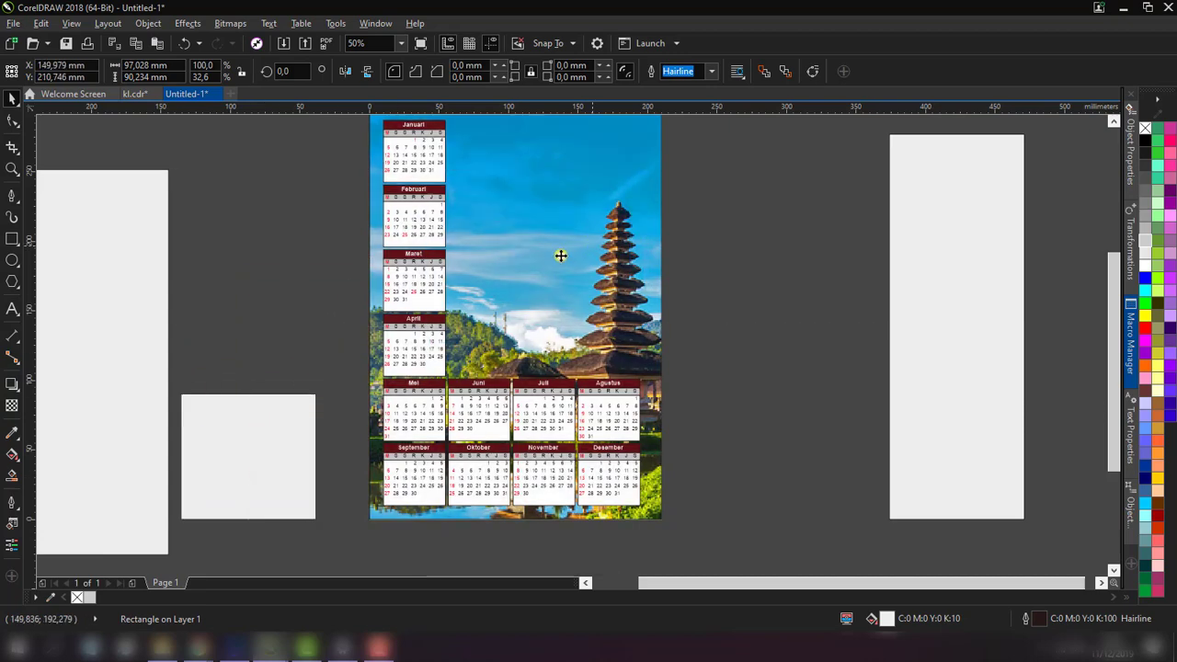
pyautogui.scroll(-1, 226, 309)
pyautogui.click(149, 296)
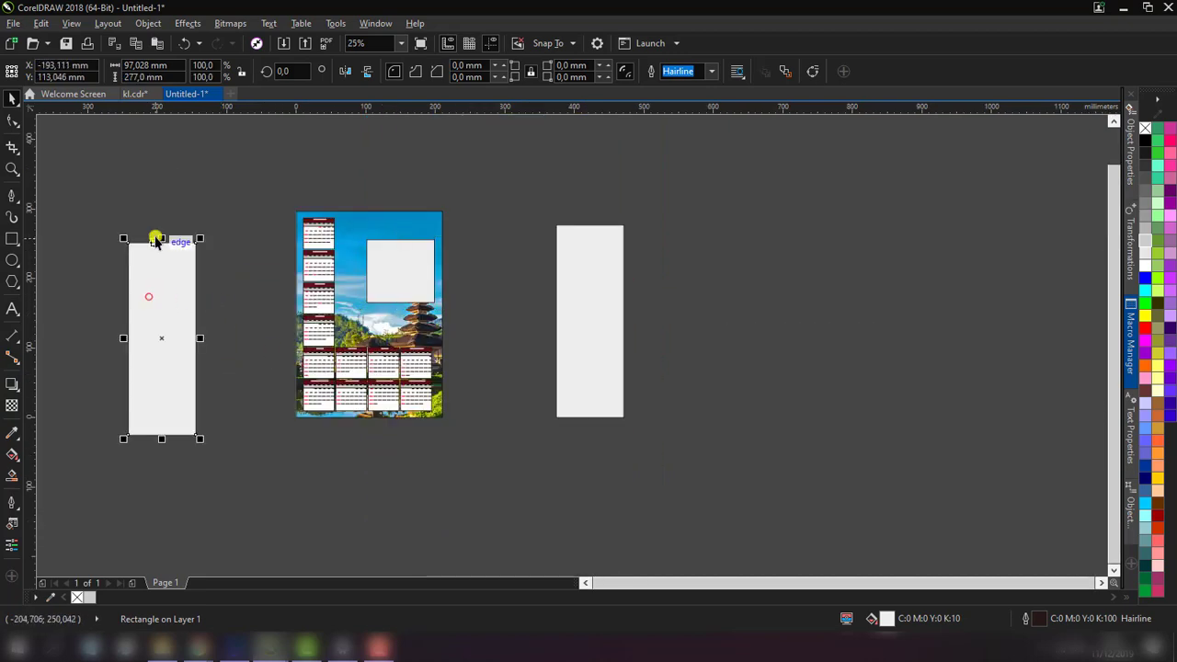
pyautogui.moveTo(163, 239)
pyautogui.mouseDown()
pyautogui.moveTo(163, 393)
pyautogui.moveTo(543, 273)
pyautogui.mouseUp()
# - Delete the extra rectangle, then shorten the light rectangle and keep a hairline outline
pyautogui.press('Delete')
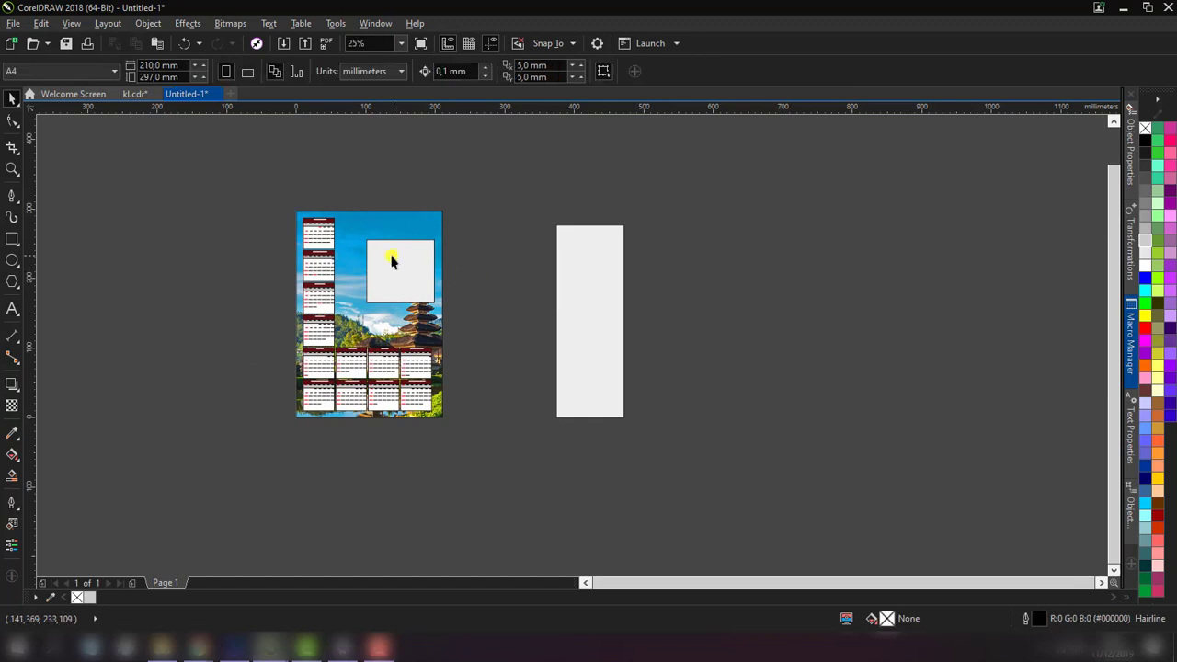
pyautogui.scroll(1, 391, 261)
pyautogui.click(389, 275)
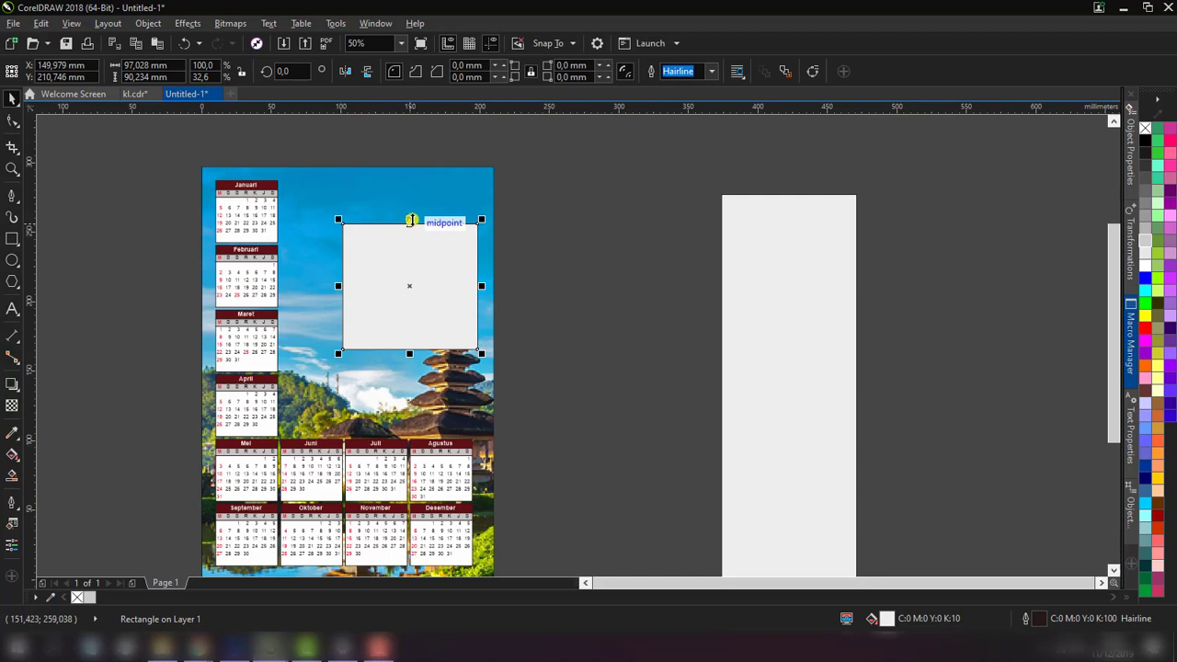
pyautogui.moveTo(412, 222); pyautogui.dragTo(415, 280)
pyautogui.moveTo(442, 324); pyautogui.dragTo(411, 323)
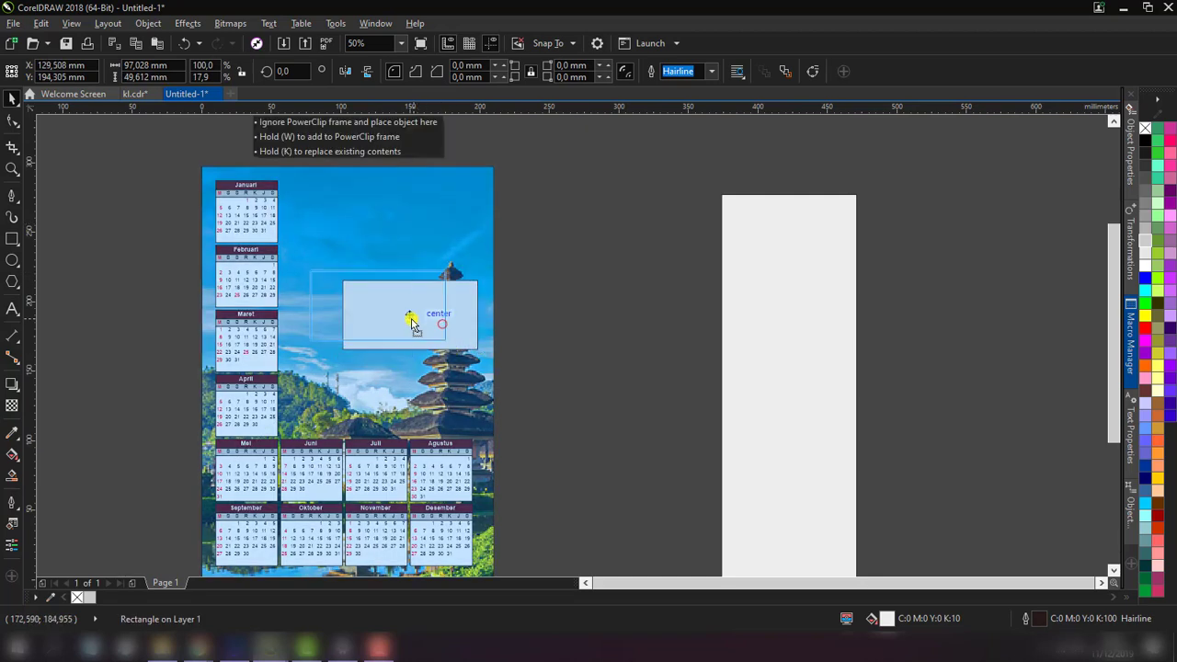
pyautogui.click(713, 74)
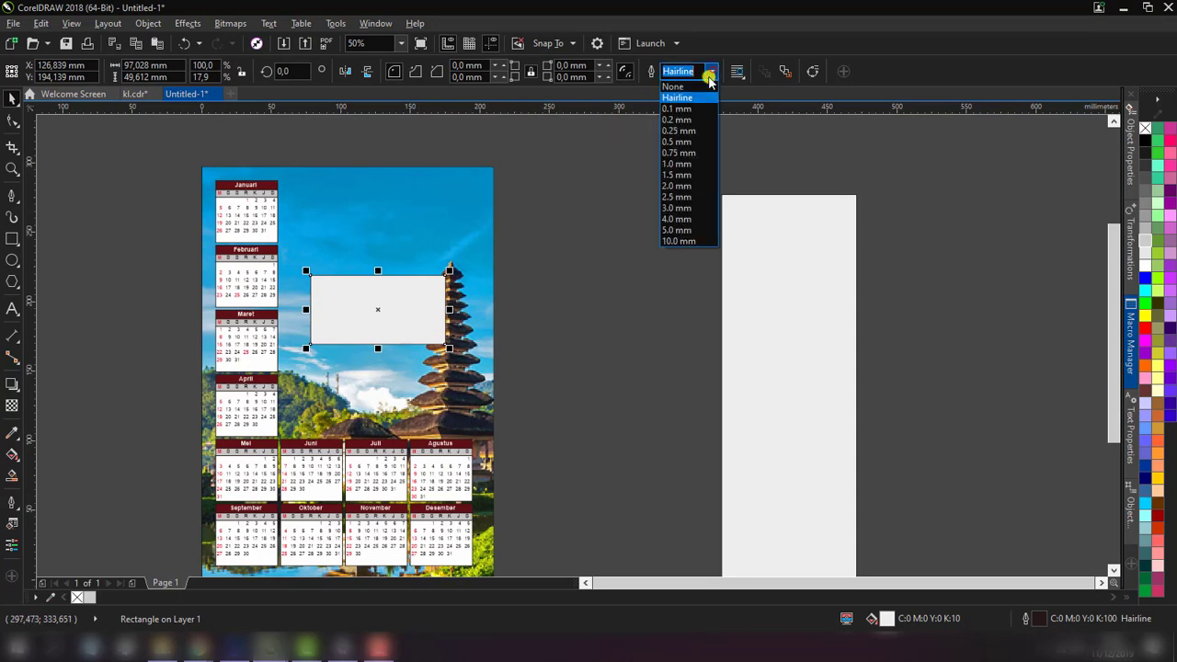
pyautogui.click(691, 99)
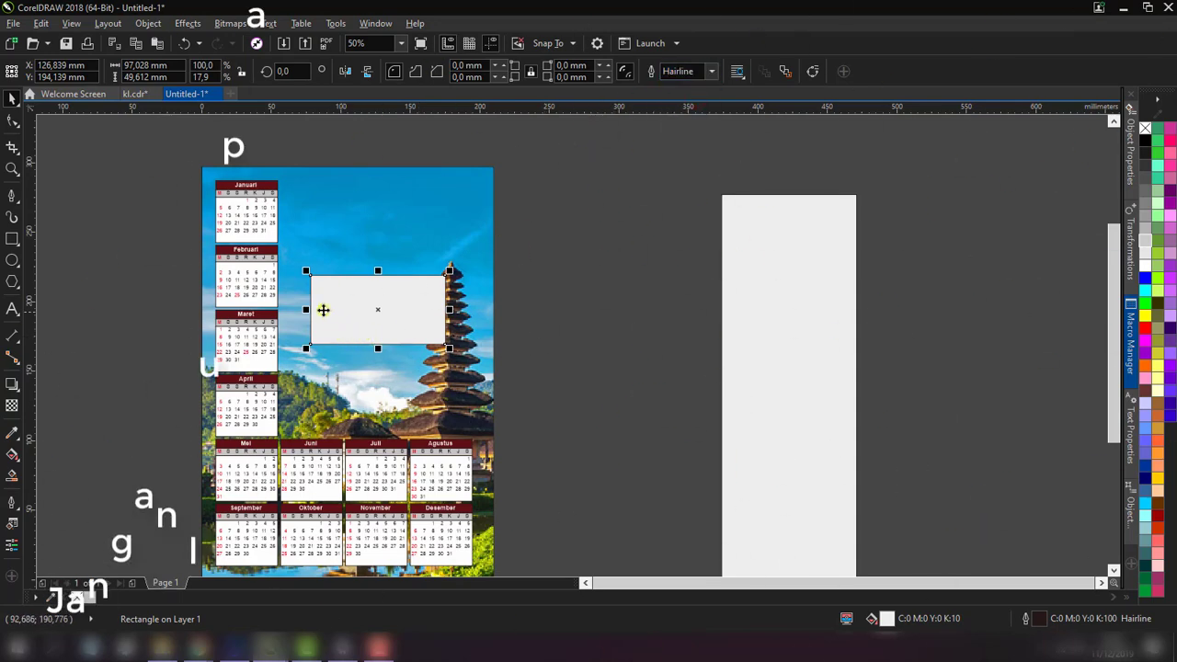
pyautogui.scroll(2, 322, 298)
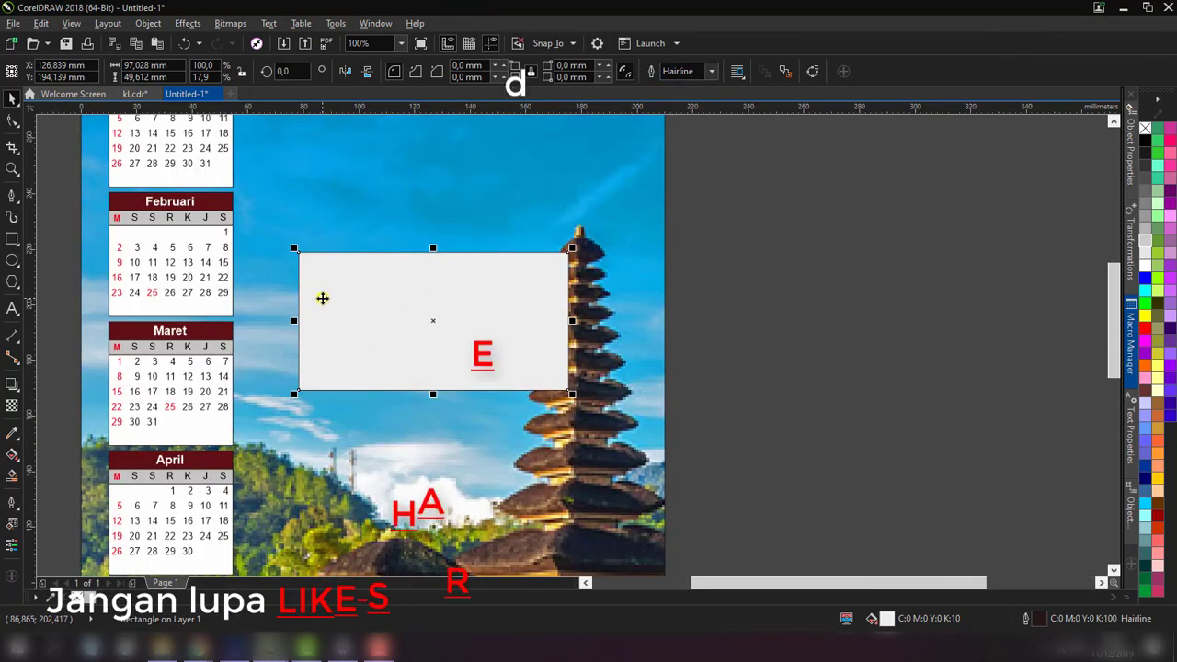
# - Round the rectangle's corners to 2.77 mm and place it over the sky beside the pagoda
pyautogui.click(14, 123)
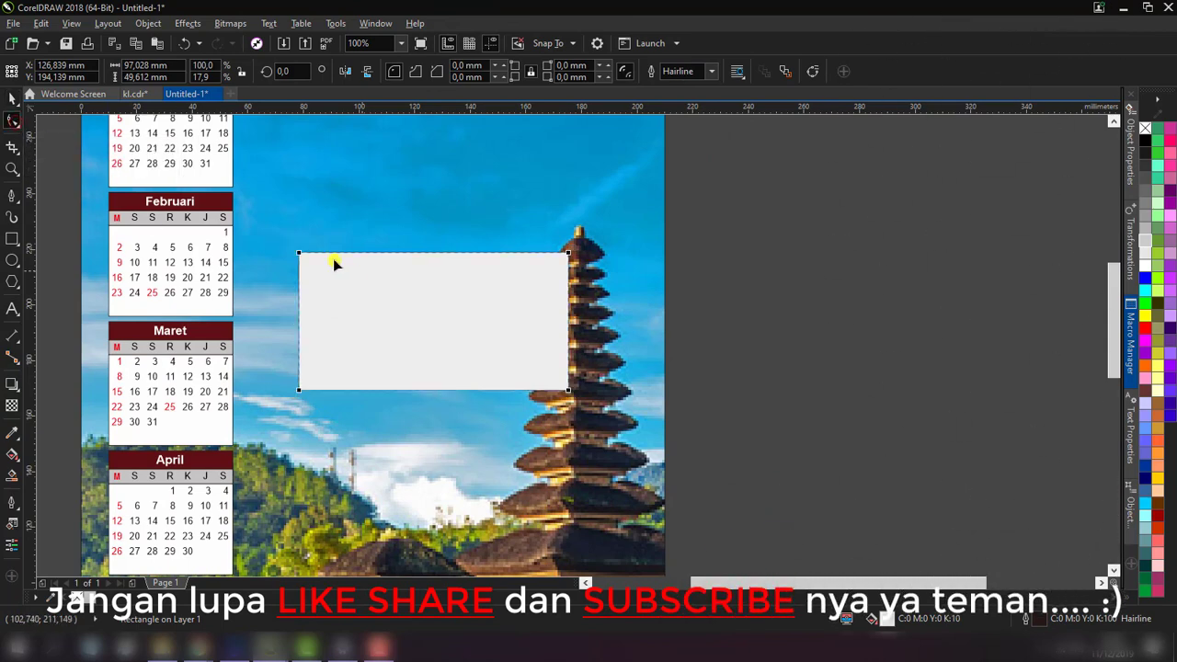
pyautogui.moveTo(301, 255); pyautogui.dragTo(305, 258)
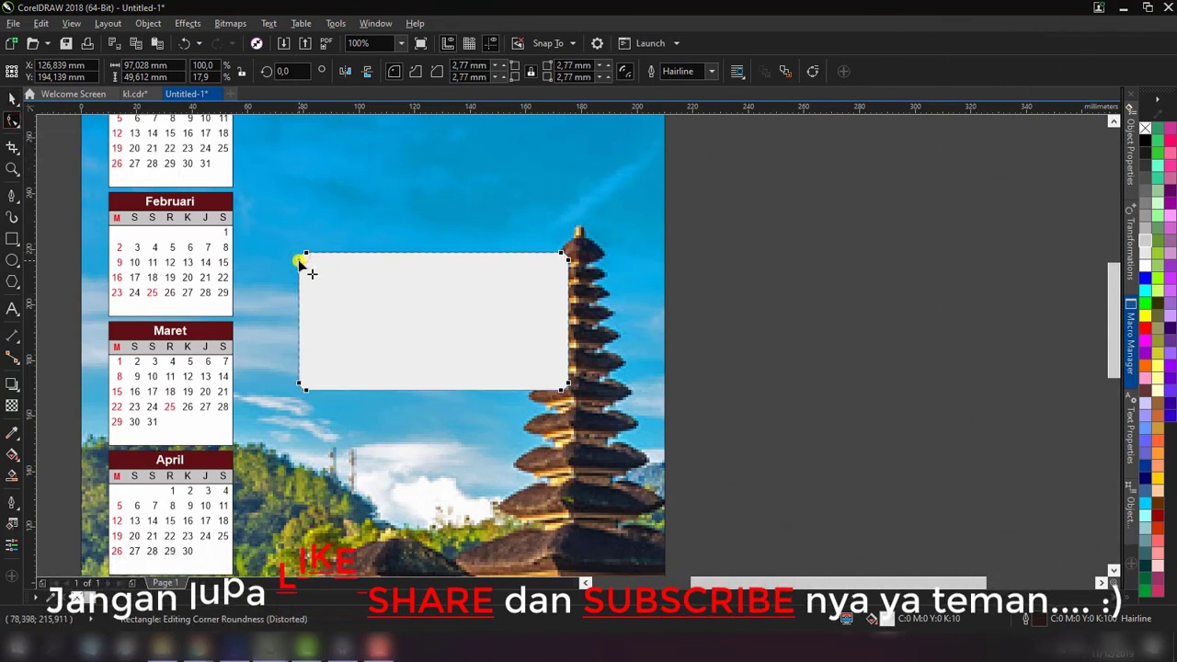
pyautogui.click(12, 97)
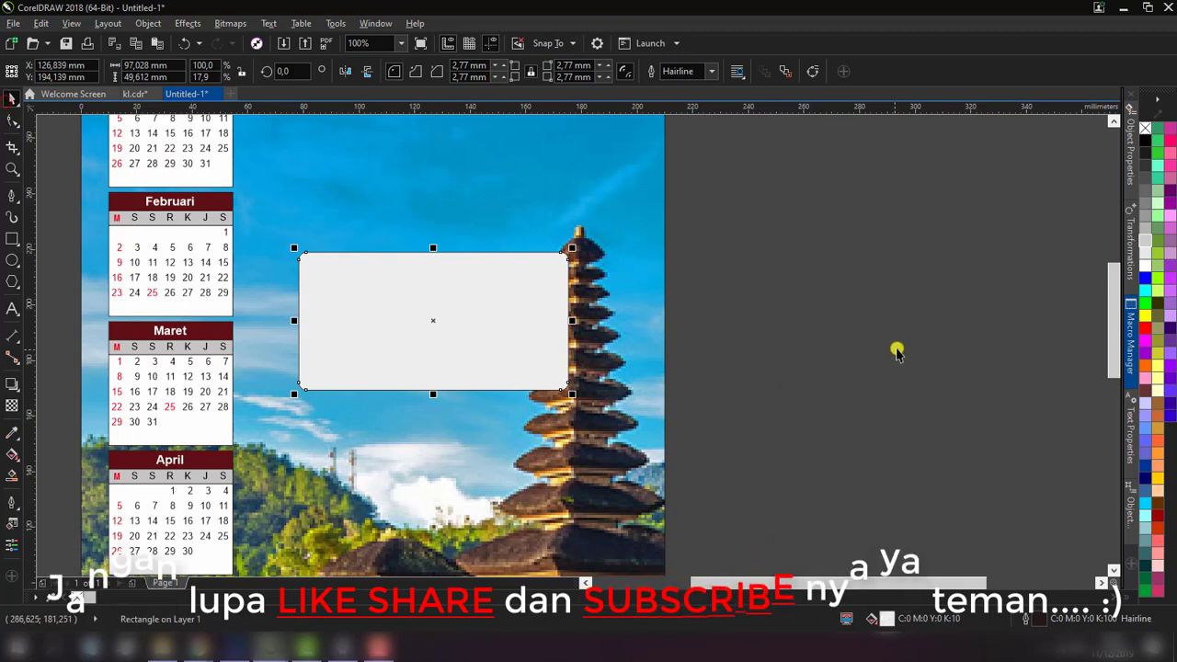
pyautogui.click(896, 348)
pyautogui.moveTo(439, 319); pyautogui.dragTo(438, 264)
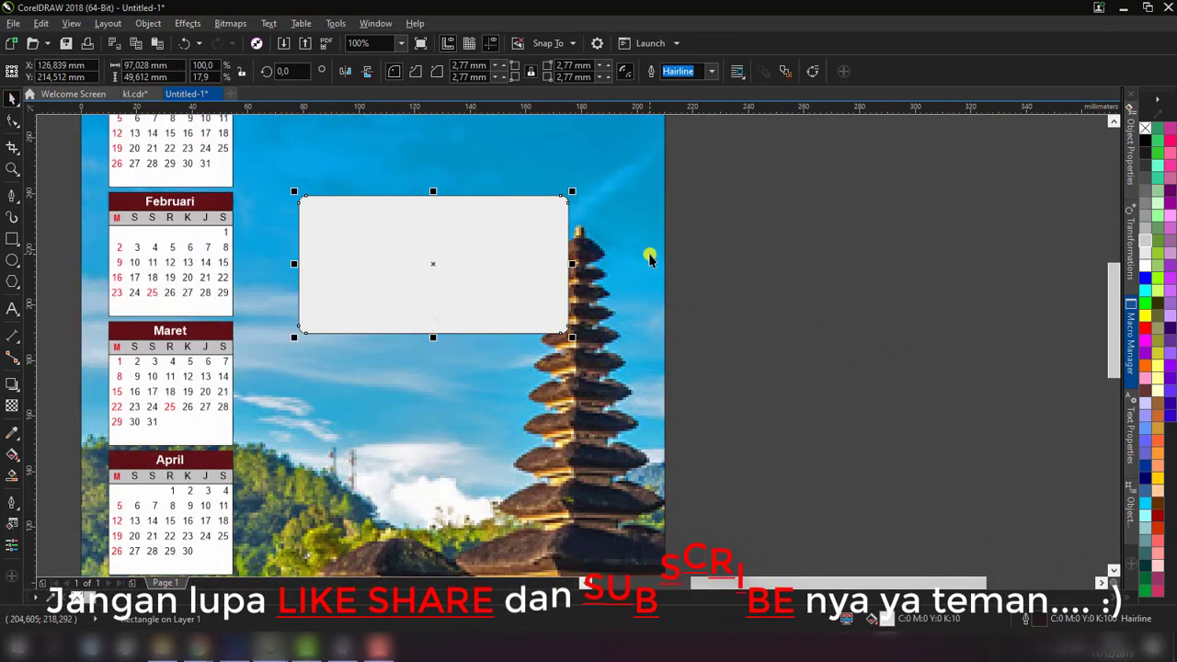
pyautogui.scroll(-2, 547, 265)
pyautogui.moveTo(548, 266); pyautogui.dragTo(575, 322)
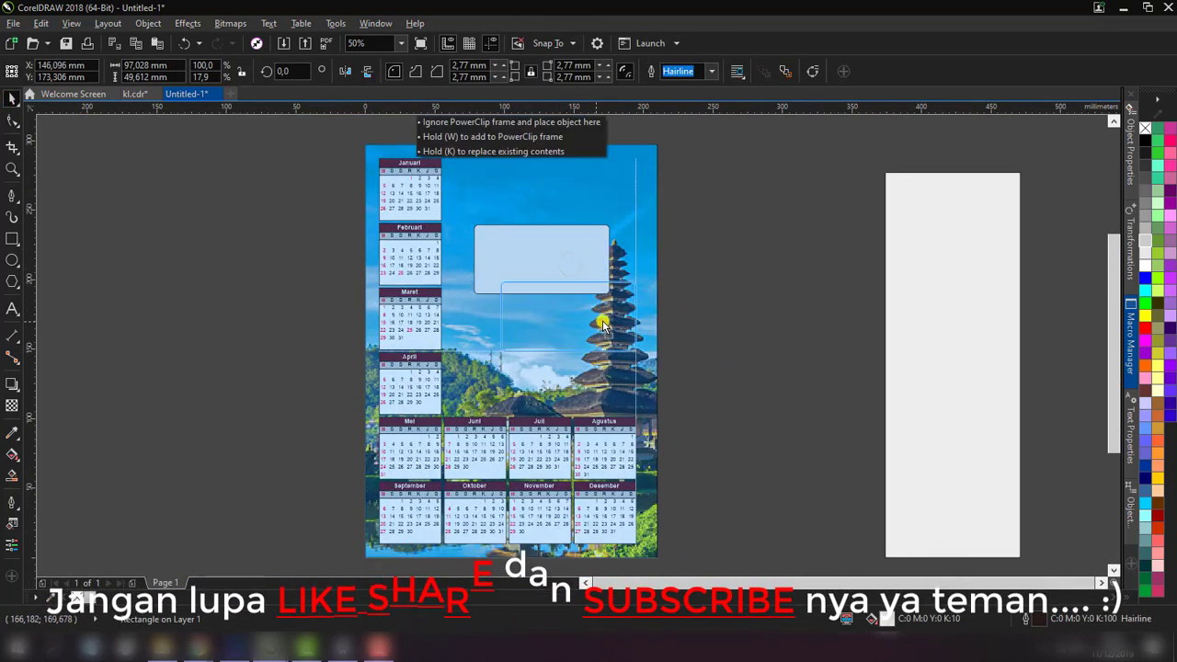
pyautogui.moveTo(199, 648)
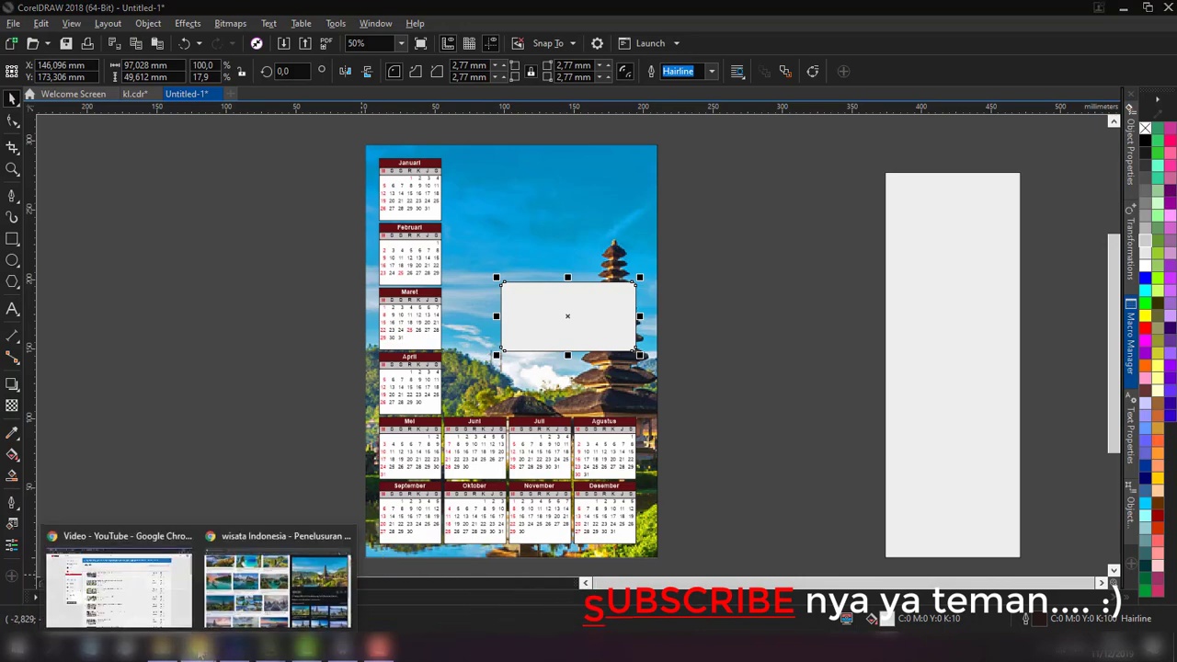
# - Copy the misty volcano photo from the Google Images preview and return to CorelDRAW
pyautogui.click(245, 602)
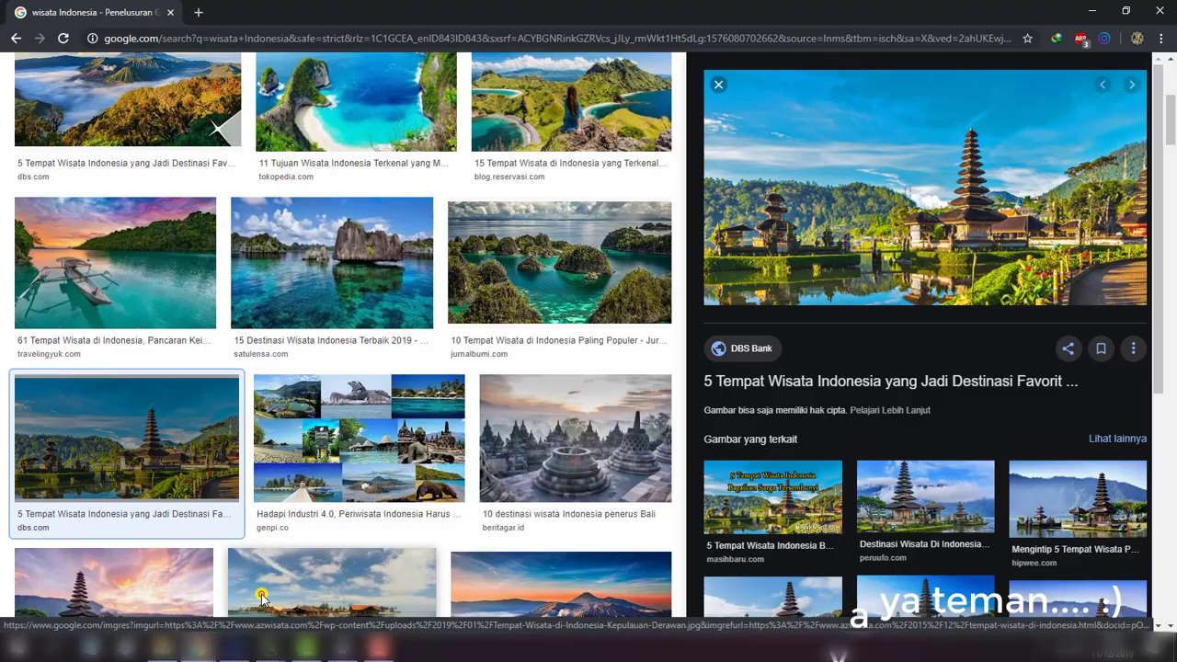
pyautogui.click(571, 377)
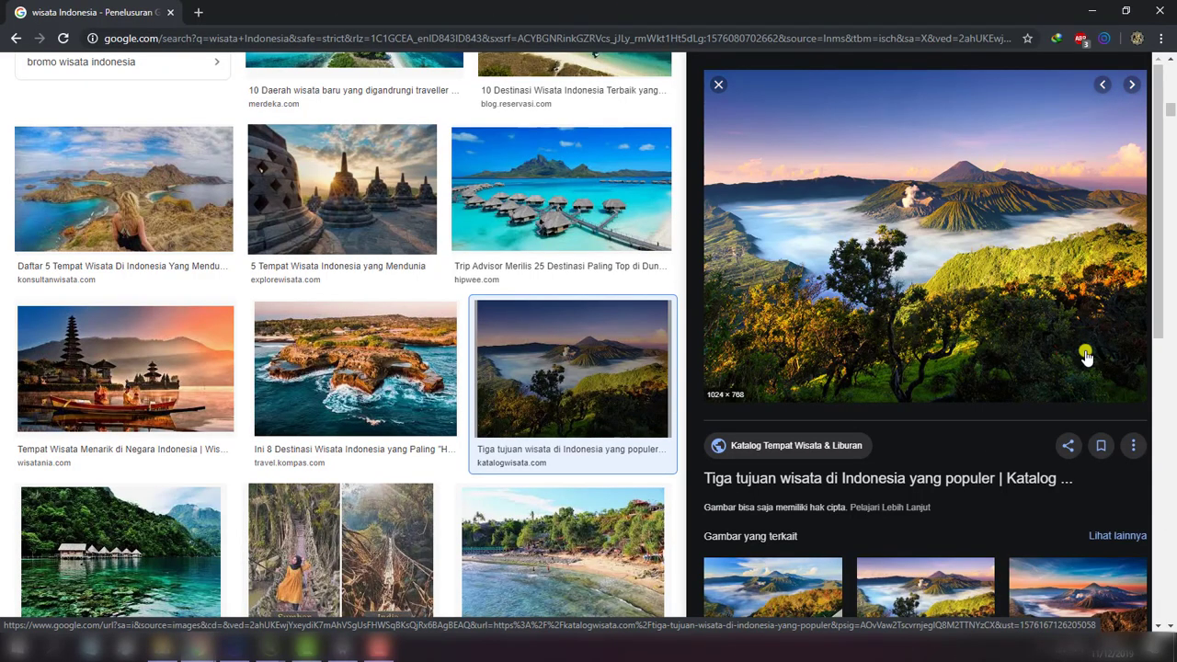
pyautogui.rightClick(947, 259)
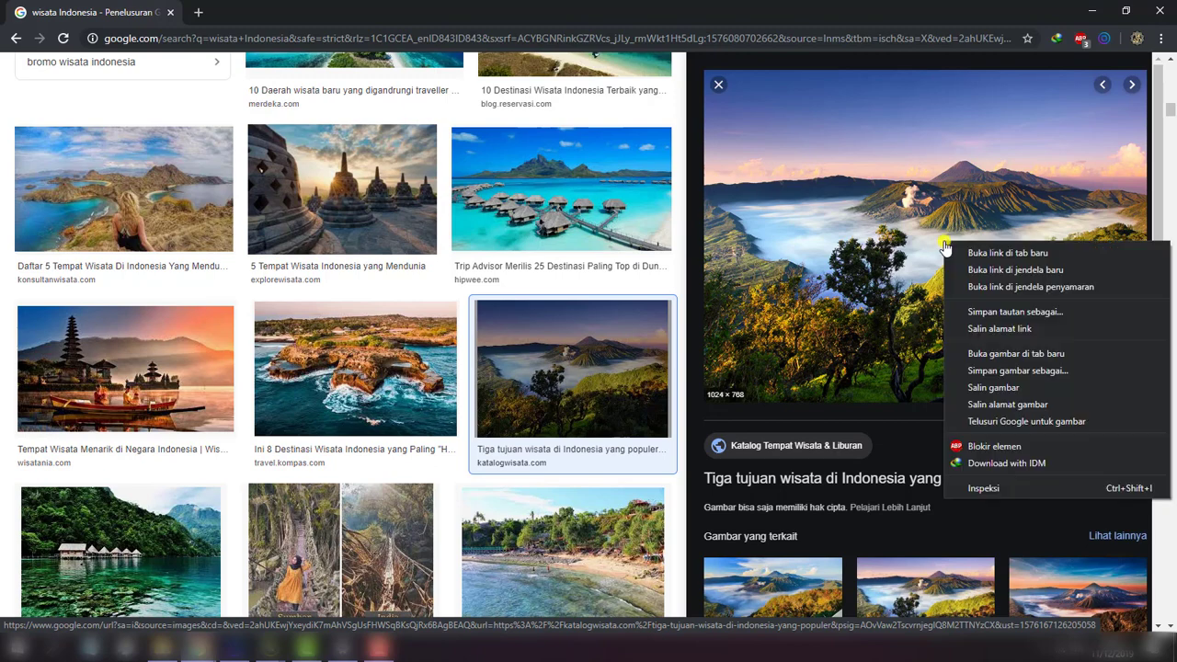
pyautogui.click(1064, 394)
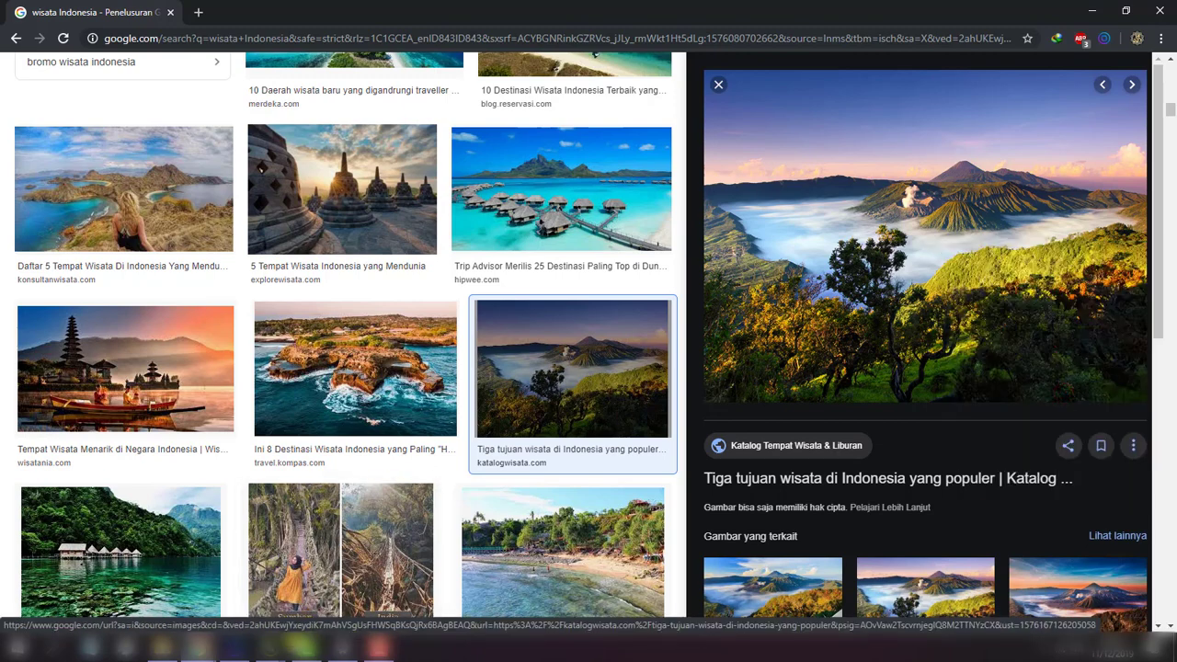
pyautogui.moveTo(362, 649)
pyautogui.click(362, 593)
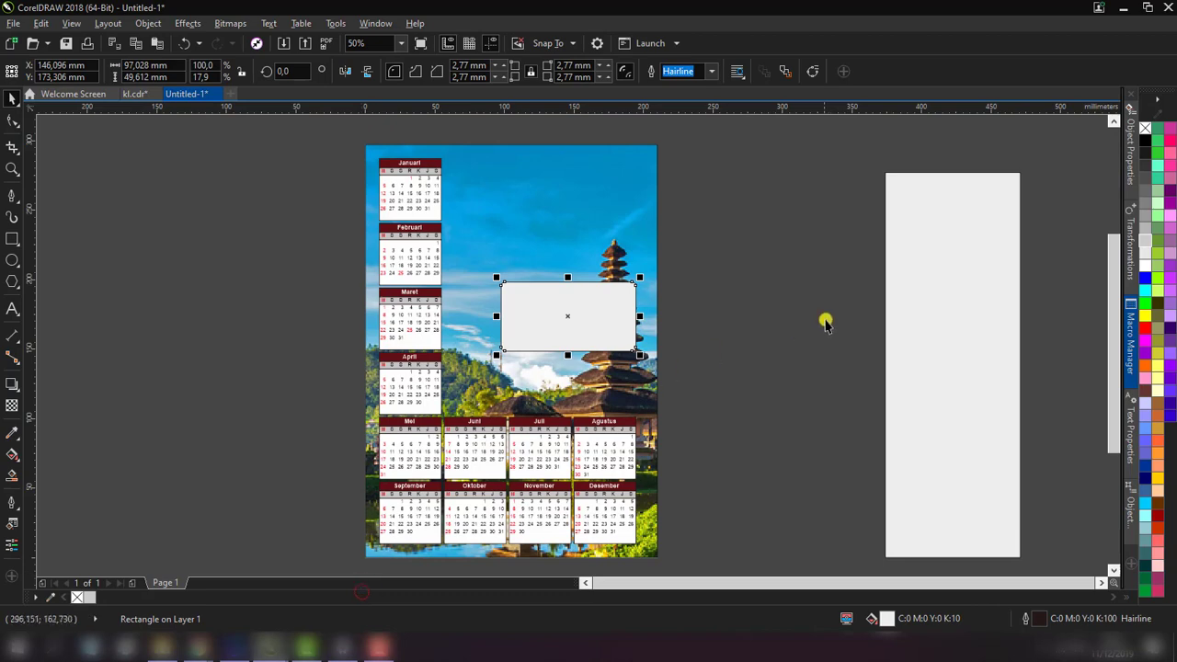
# - Paste the volcano photo and shrink it to a small size beside the page
pyautogui.rightClick(755, 263)
pyautogui.click(798, 371)
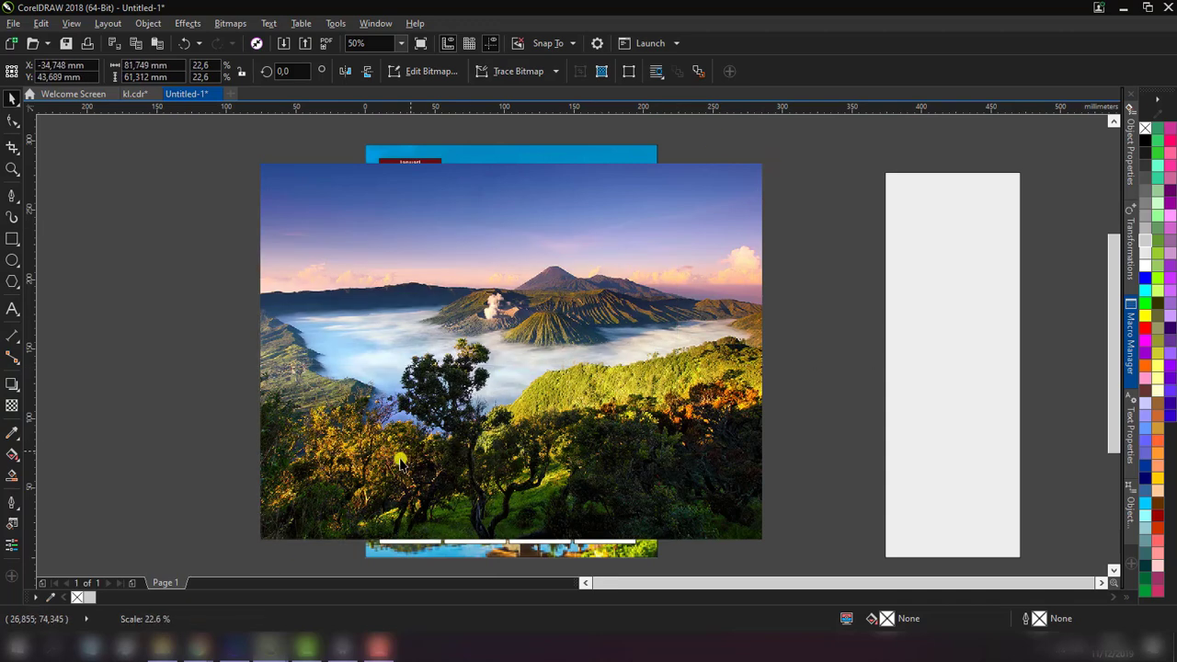
pyautogui.moveTo(768, 160); pyautogui.dragTo(377, 449)
pyautogui.moveTo(288, 497); pyautogui.dragTo(805, 271)
pyautogui.click(754, 423)
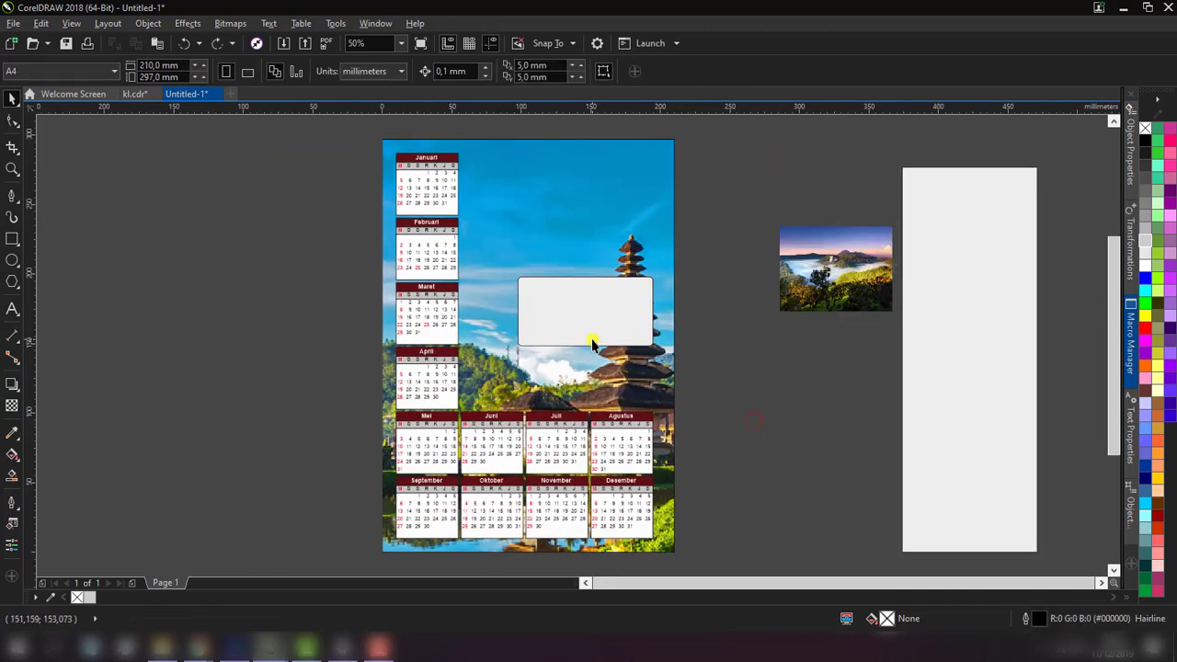
# - Move the white frame to the calendar's top, add a spare copy, and choose PowerClip Inside for the photo
pyautogui.click(578, 312)
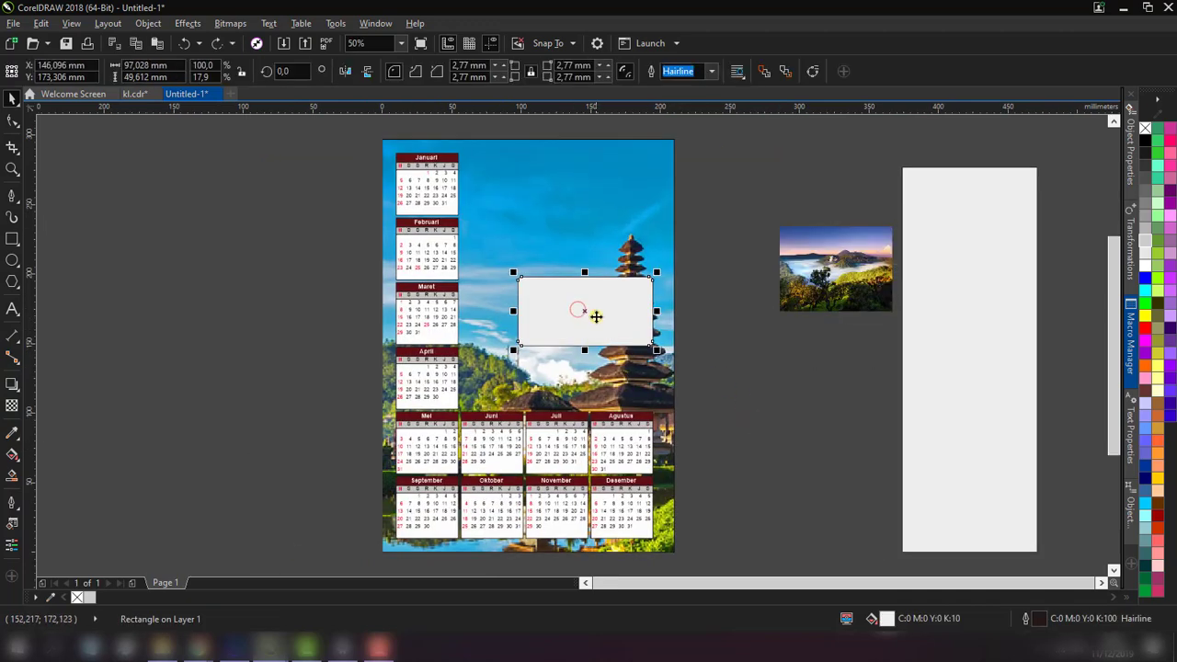
pyautogui.moveTo(588, 310)
pyautogui.mouseDown()
pyautogui.moveTo(568, 216)
pyautogui.moveTo(759, 392)
pyautogui.mouseUp()
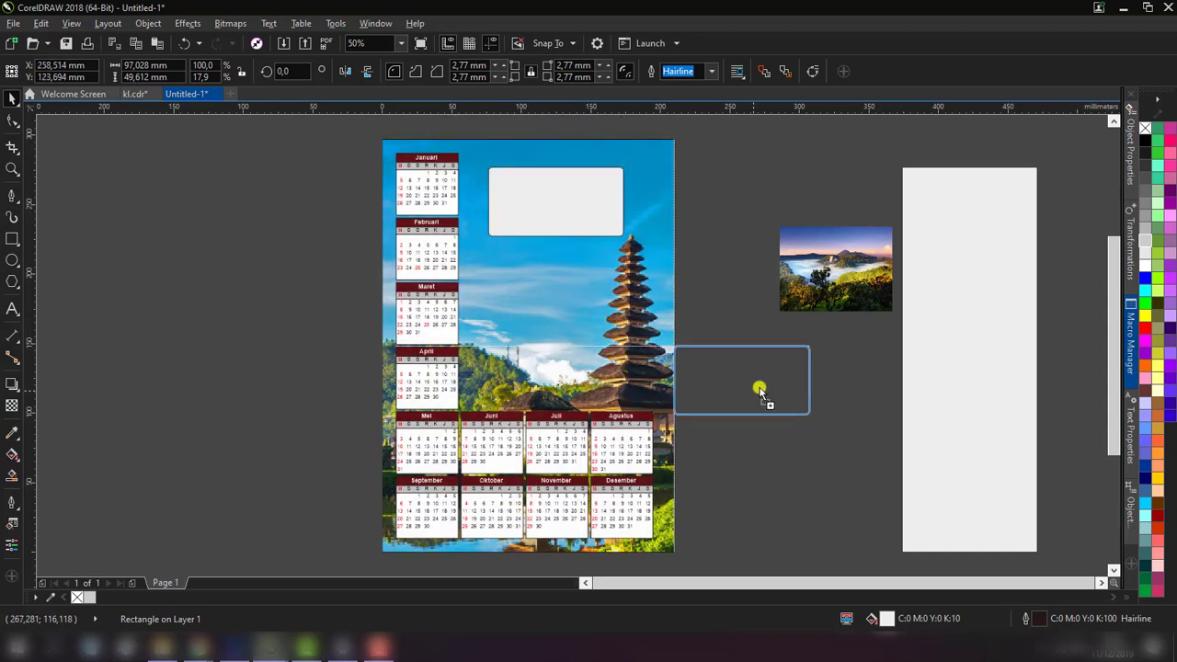
pyautogui.moveTo(720, 371); pyautogui.dragTo(760, 443)
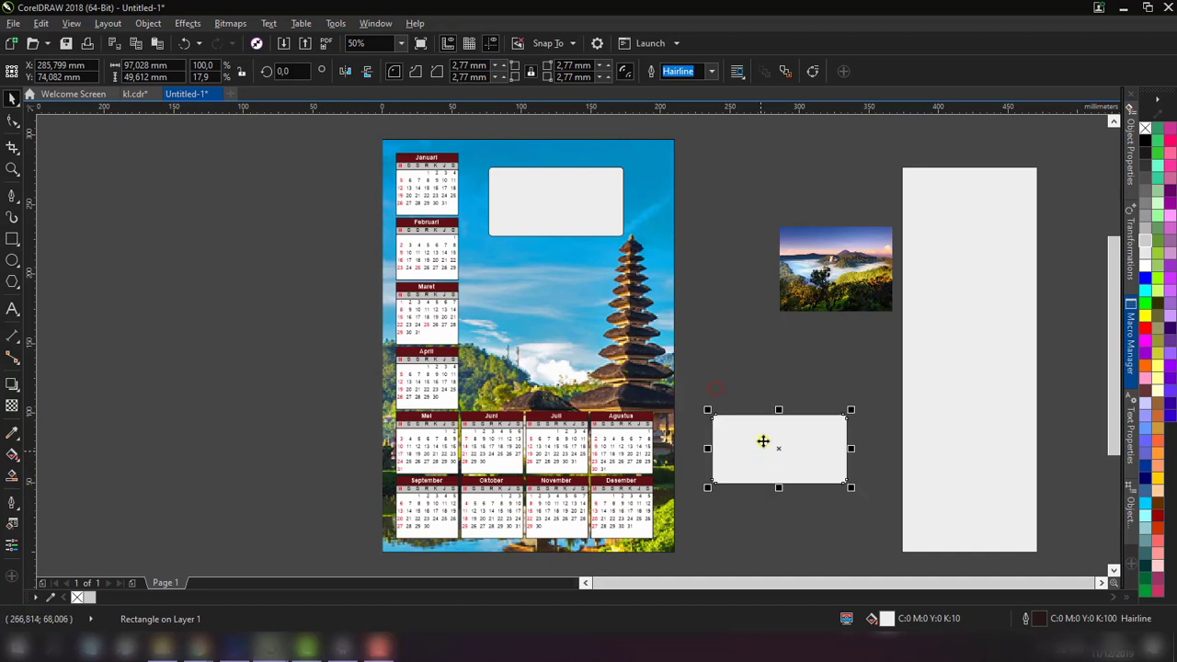
pyautogui.moveTo(821, 281); pyautogui.dragTo(762, 284)
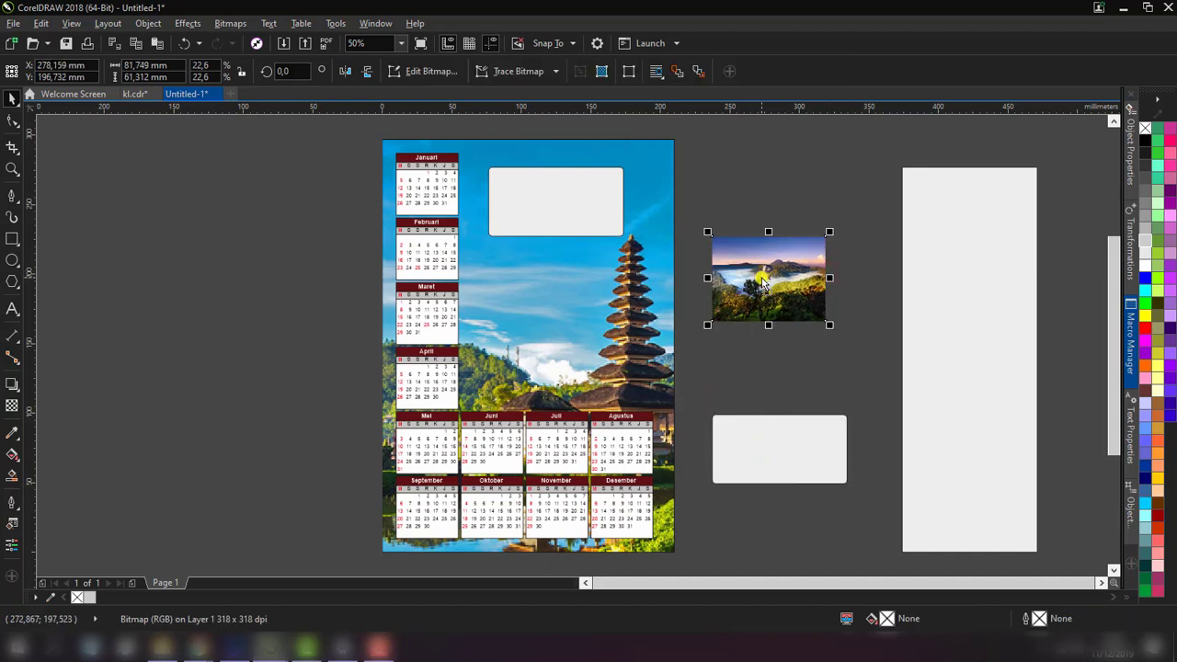
pyautogui.rightClick(762, 253)
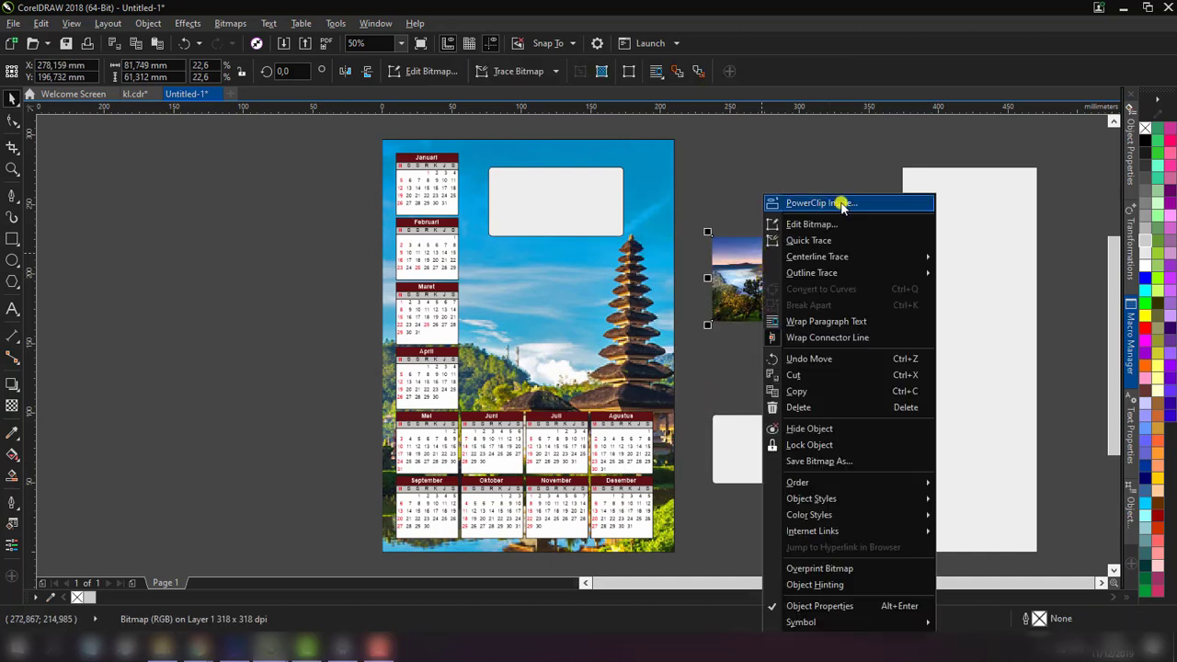
pyautogui.click(843, 204)
# - Clip the volcano photo into the top frame, then enlarge and shift it to fill the frame
pyautogui.click(519, 196)
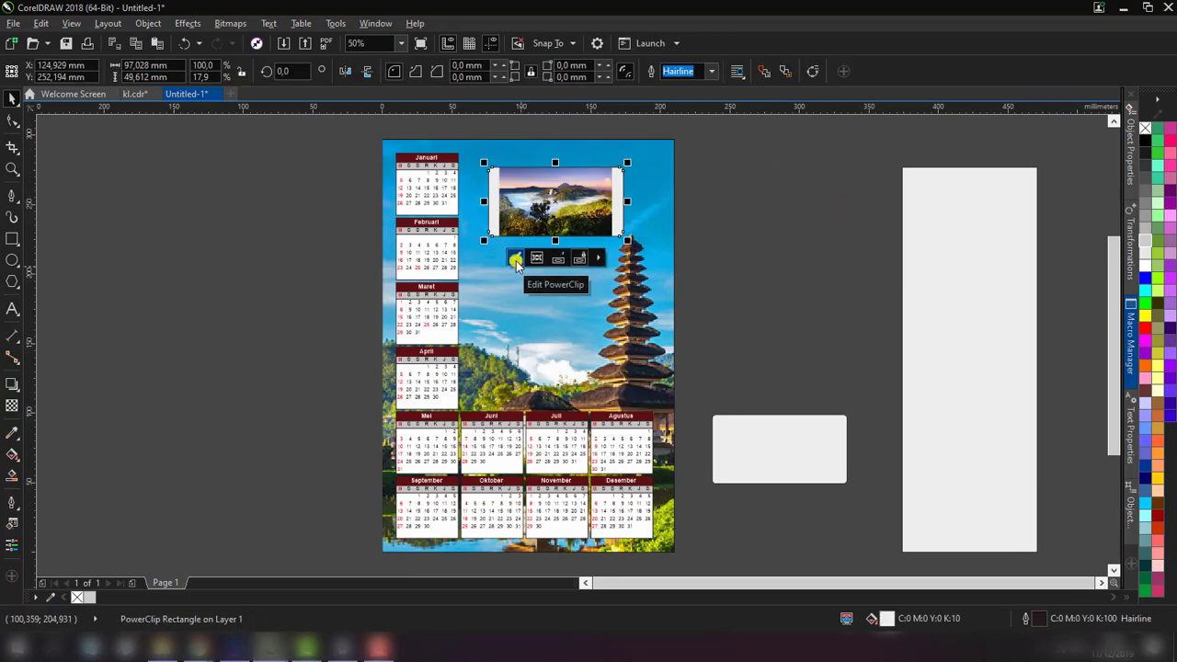
pyautogui.click(516, 260)
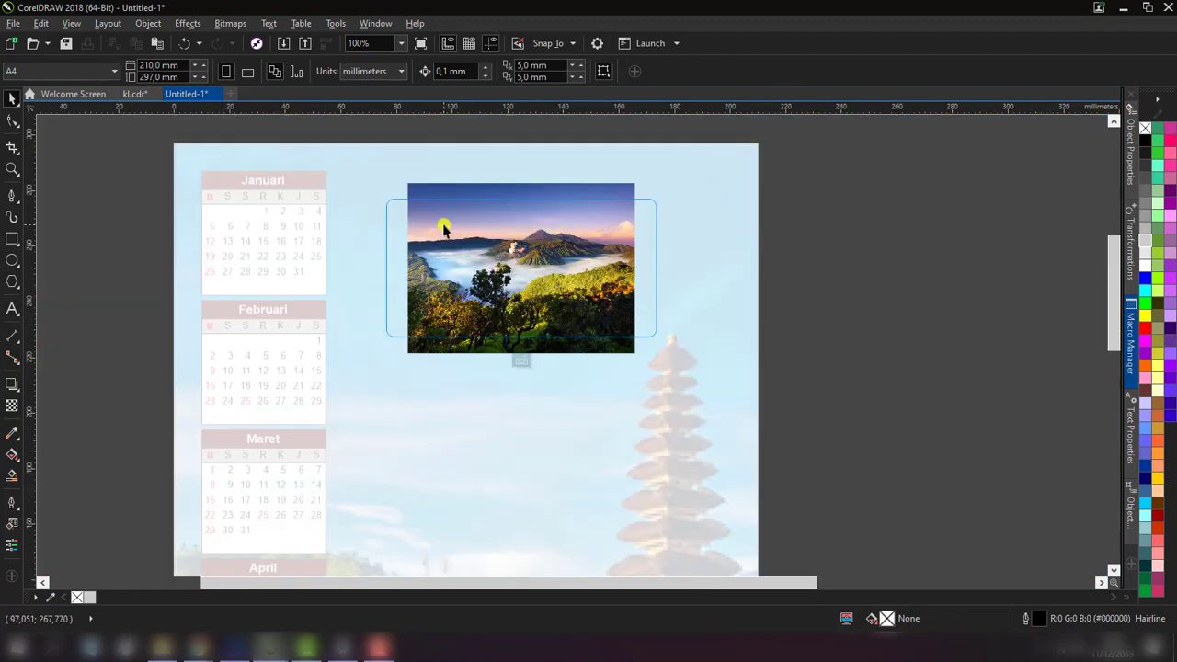
pyautogui.click(443, 229)
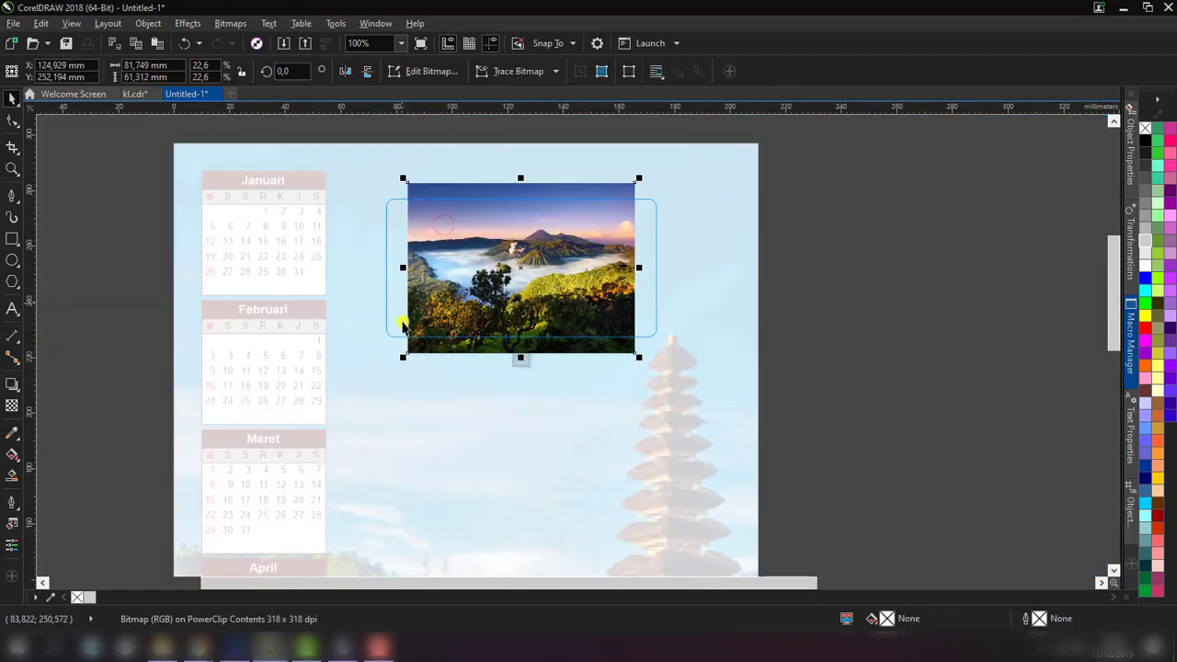
pyautogui.moveTo(403, 357); pyautogui.dragTo(372, 379)
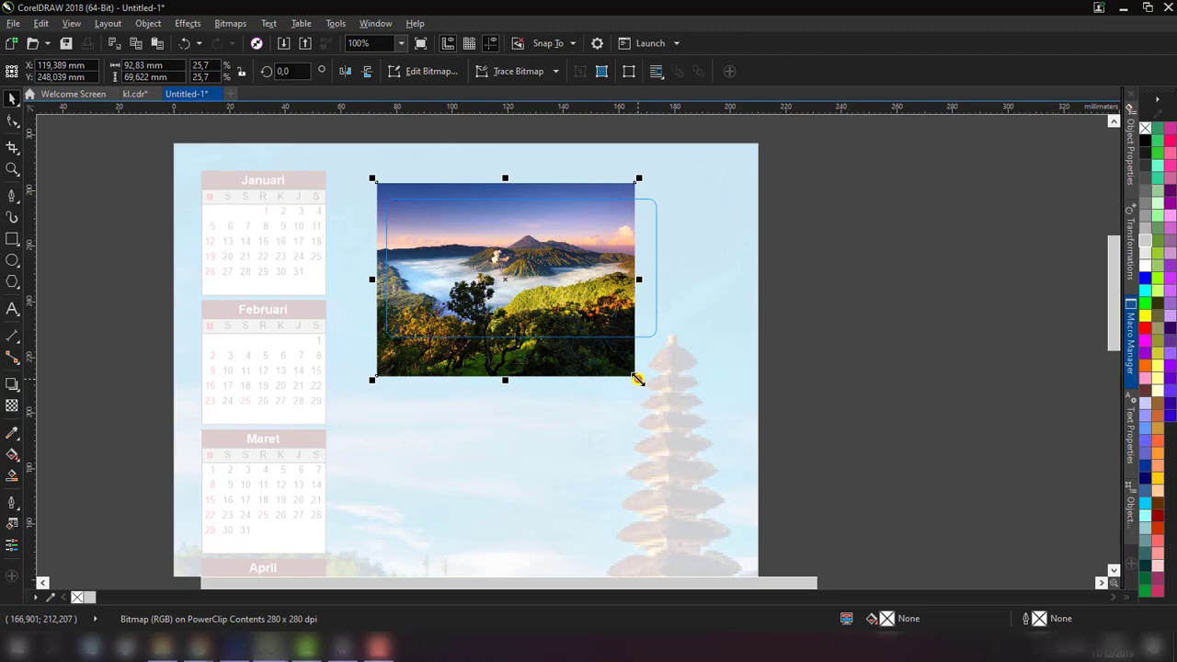
pyautogui.moveTo(637, 366); pyautogui.dragTo(678, 400)
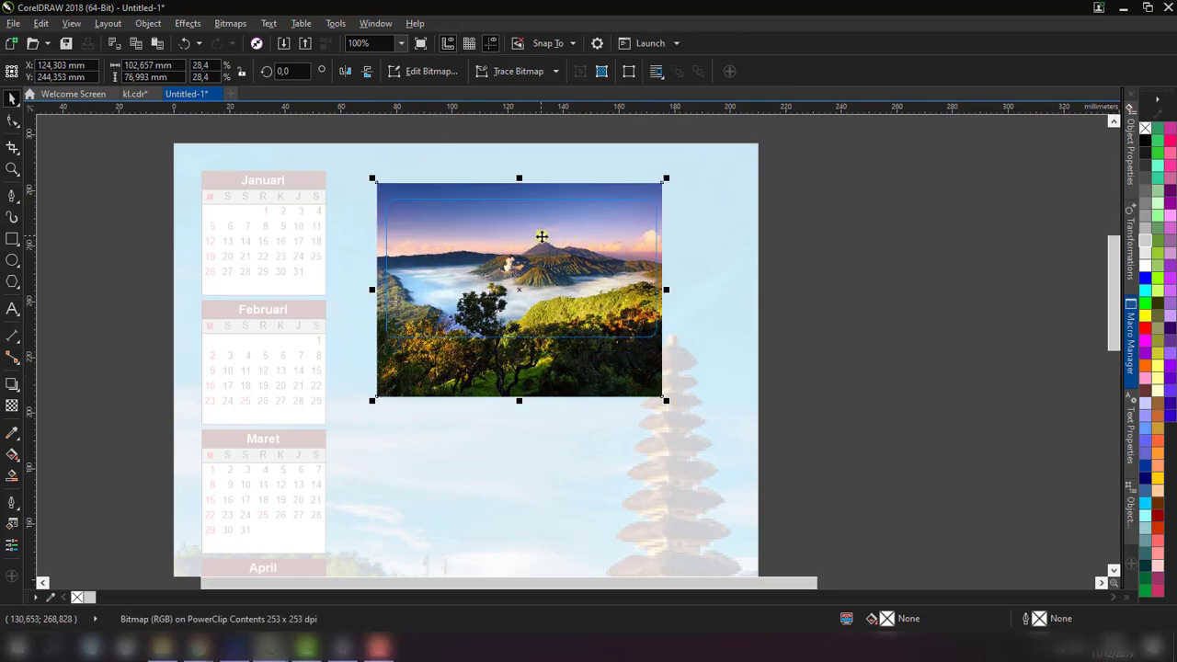
pyautogui.moveTo(583, 238); pyautogui.dragTo(582, 230)
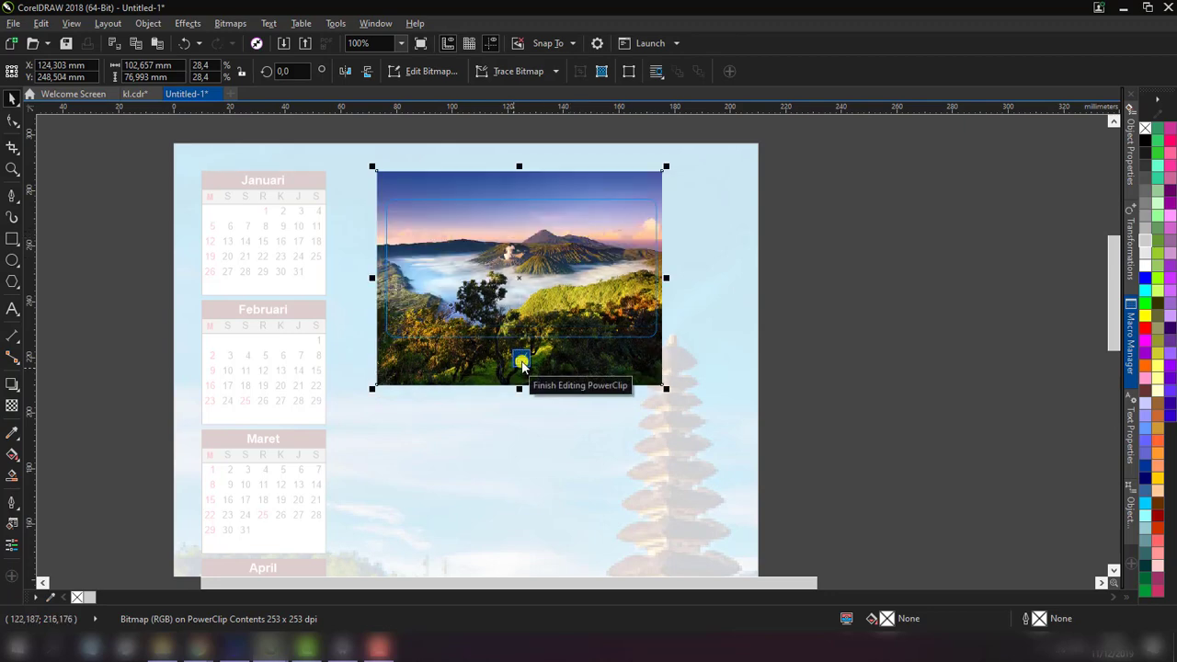
pyautogui.click(522, 365)
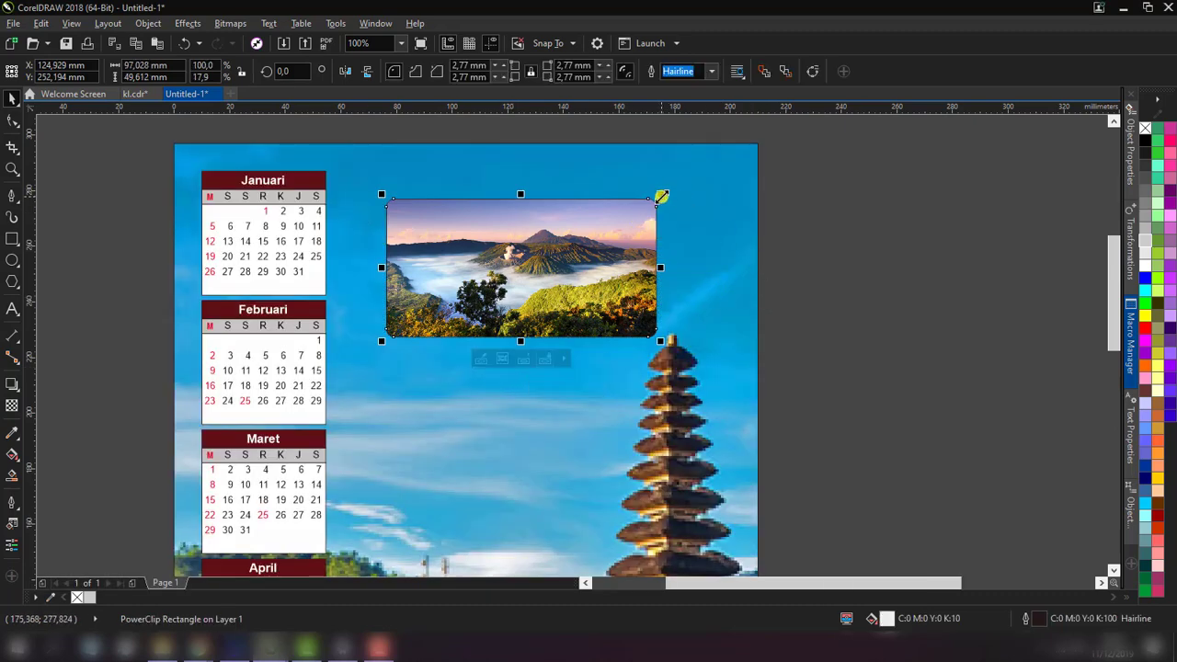
# - Enlarge the volcano photo frame from its top-right corner across the sky
pyautogui.moveTo(662, 196); pyautogui.dragTo(715, 168)
pyautogui.click(836, 242)
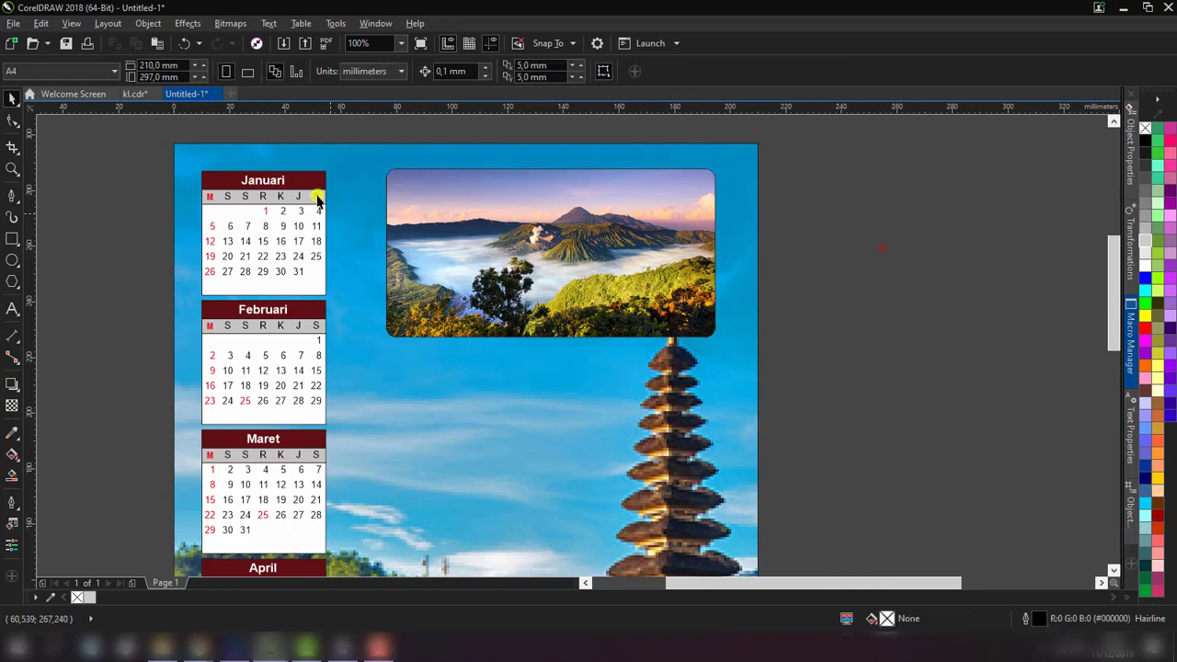
pyautogui.scroll(-2, 318, 199)
pyautogui.scroll(1, 320, 221)
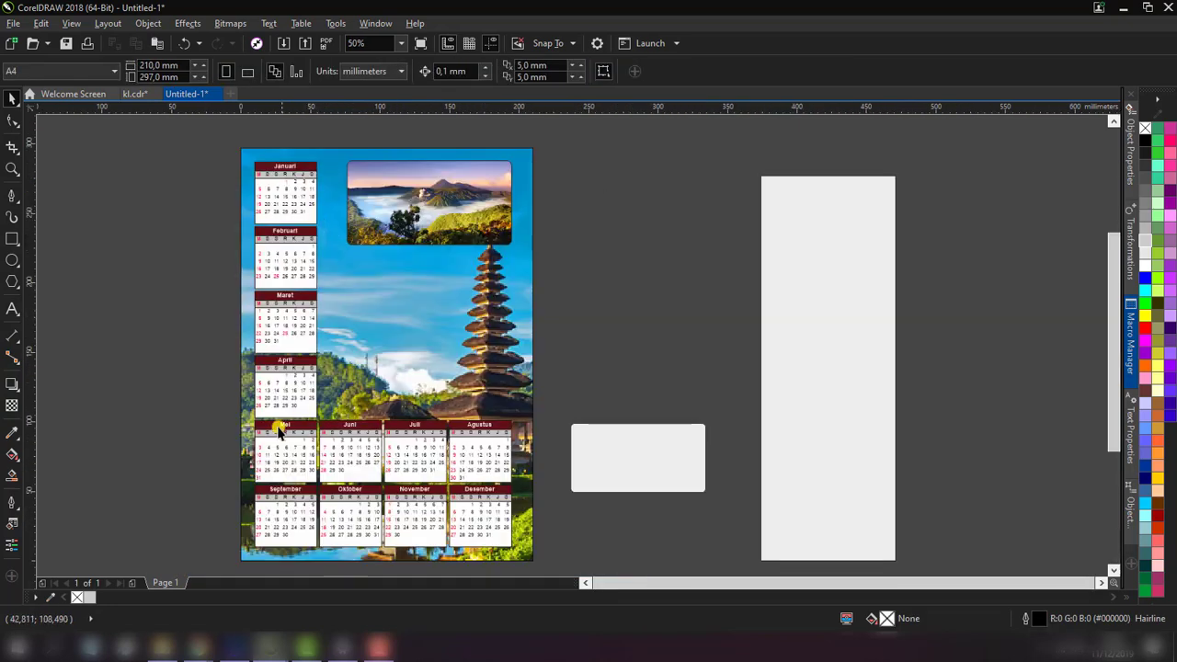
pyautogui.moveTo(235, 649)
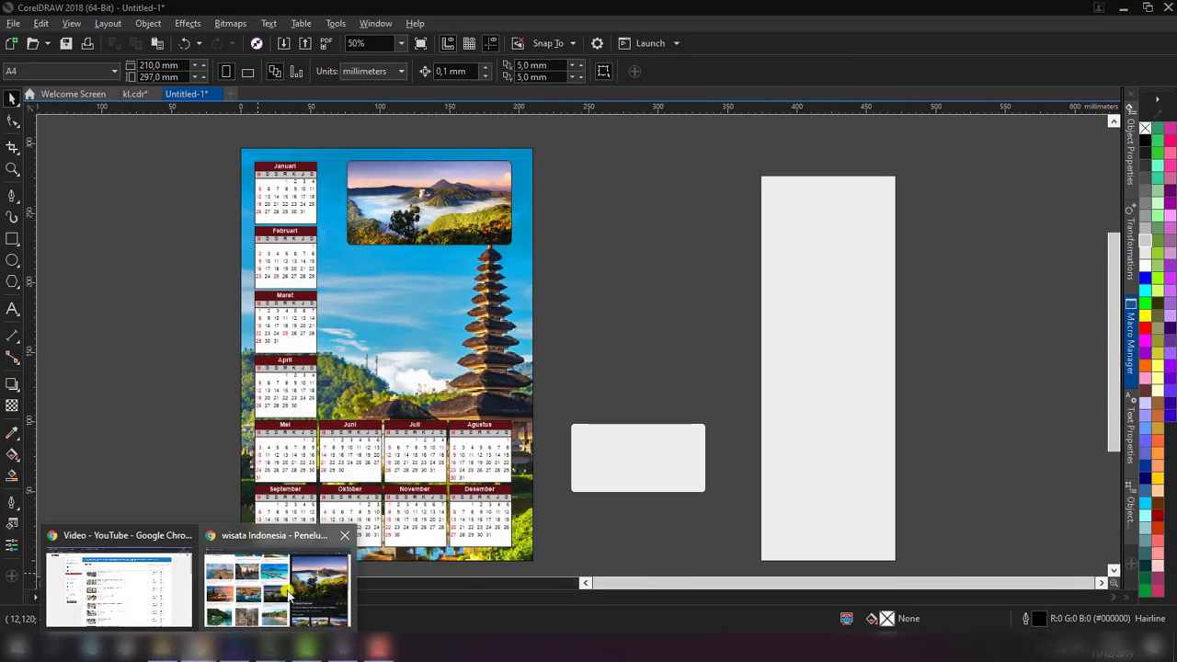
# - Browse the Indonesia image results, previewing the overwater bungalows image
pyautogui.click(288, 596)
pyautogui.scroll(-4, 338, 470)
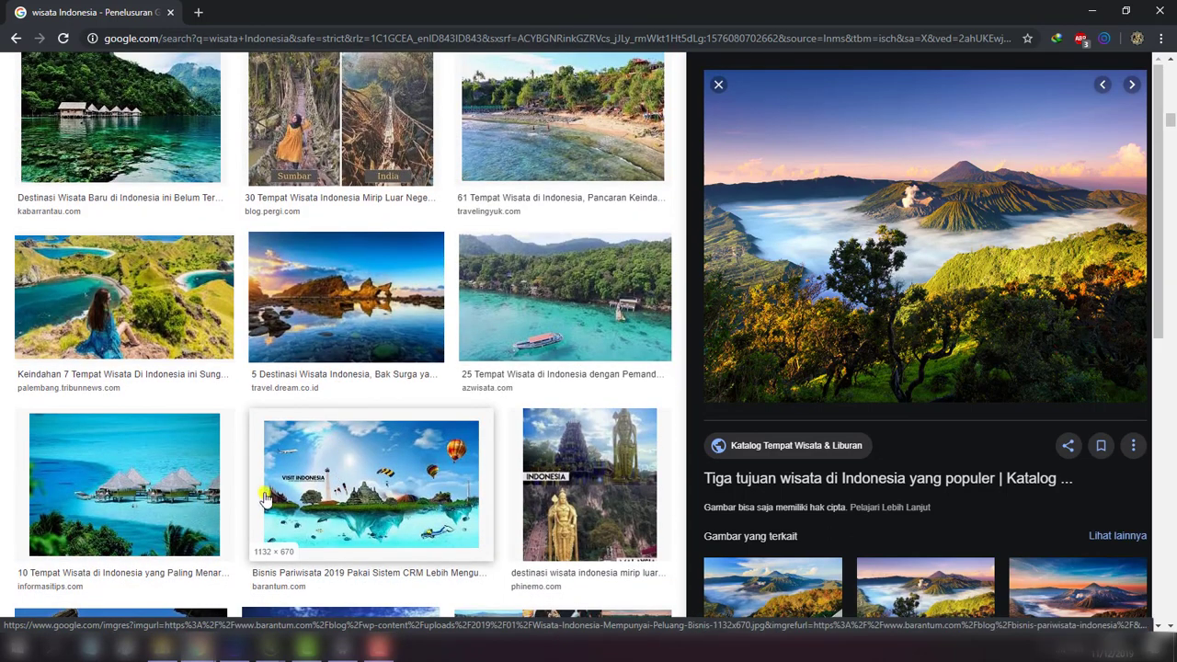
pyautogui.click(152, 473)
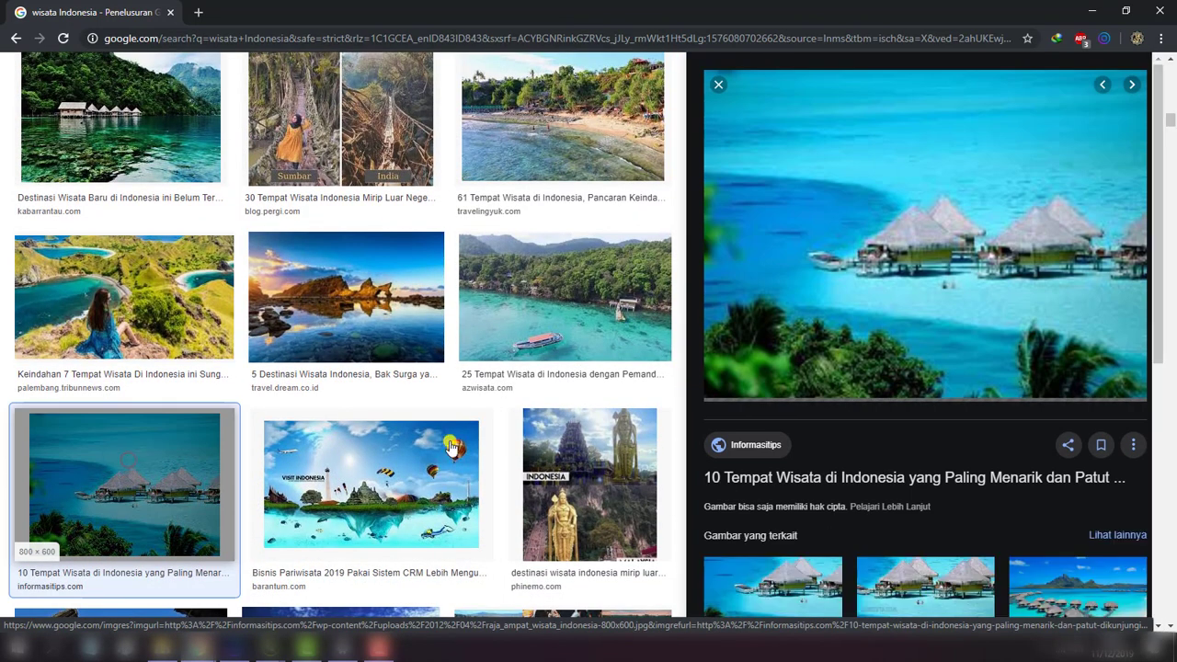
pyautogui.scroll(-2, 964, 328)
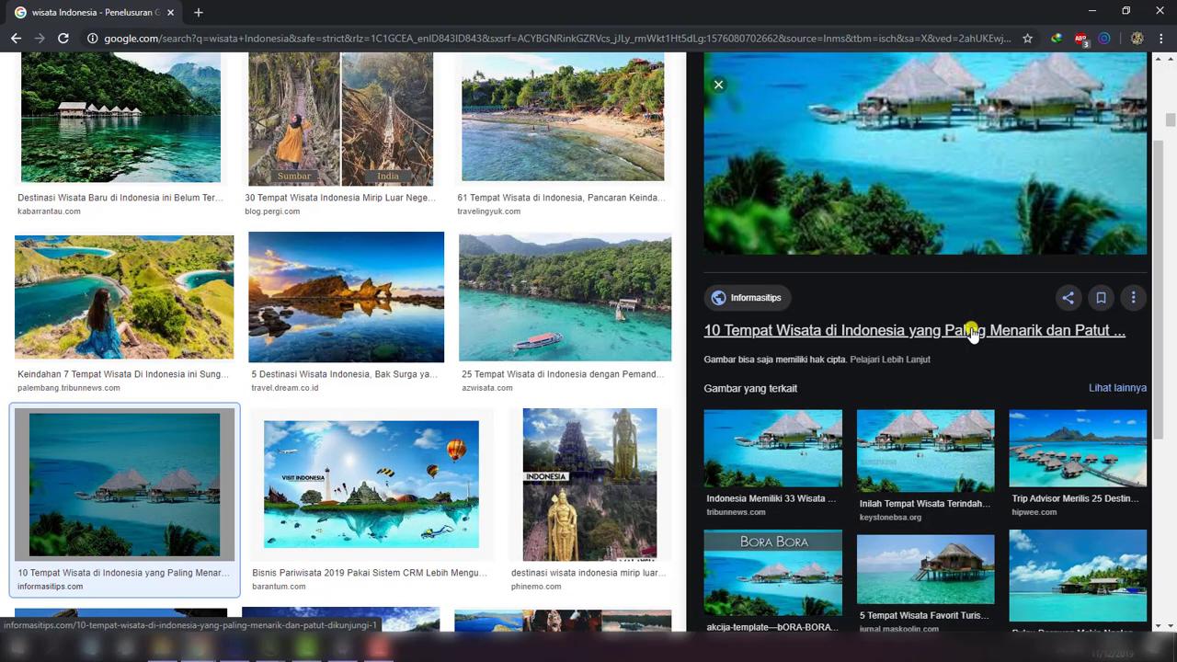
pyautogui.scroll(-2, 972, 333)
pyautogui.scroll(-3, 972, 333)
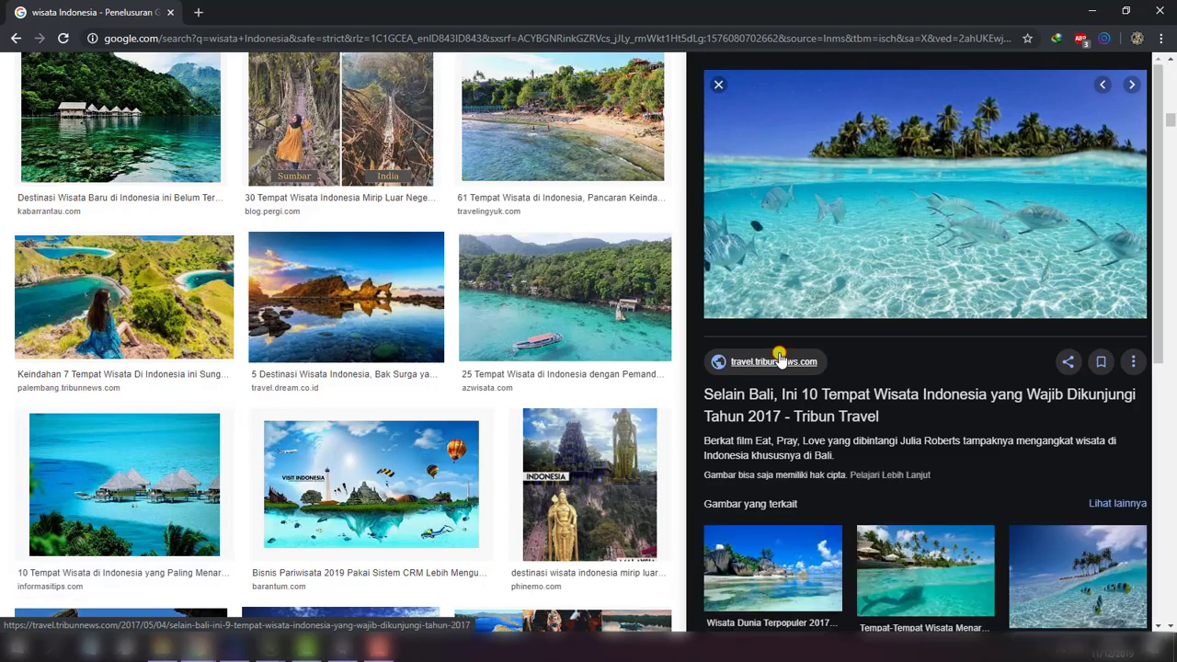
pyautogui.scroll(-2, 765, 425)
# - Copy the rocky beach image and return to the Untitled-1 calendar document to paste it
pyautogui.click(765, 420)
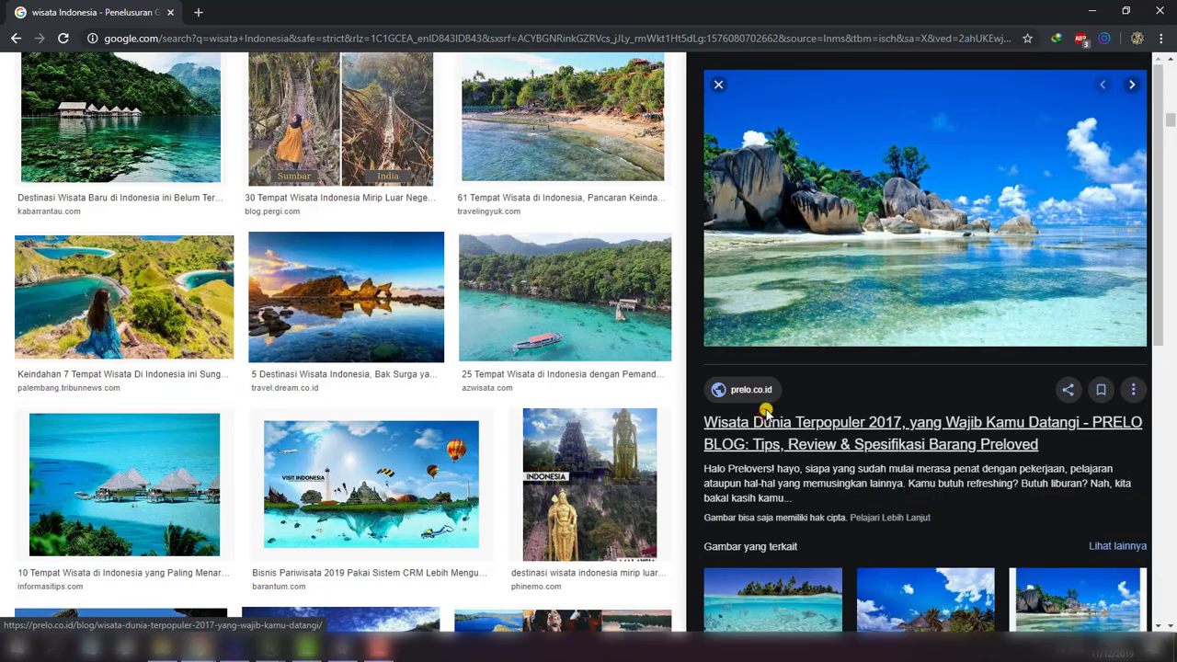
pyautogui.rightClick(942, 198)
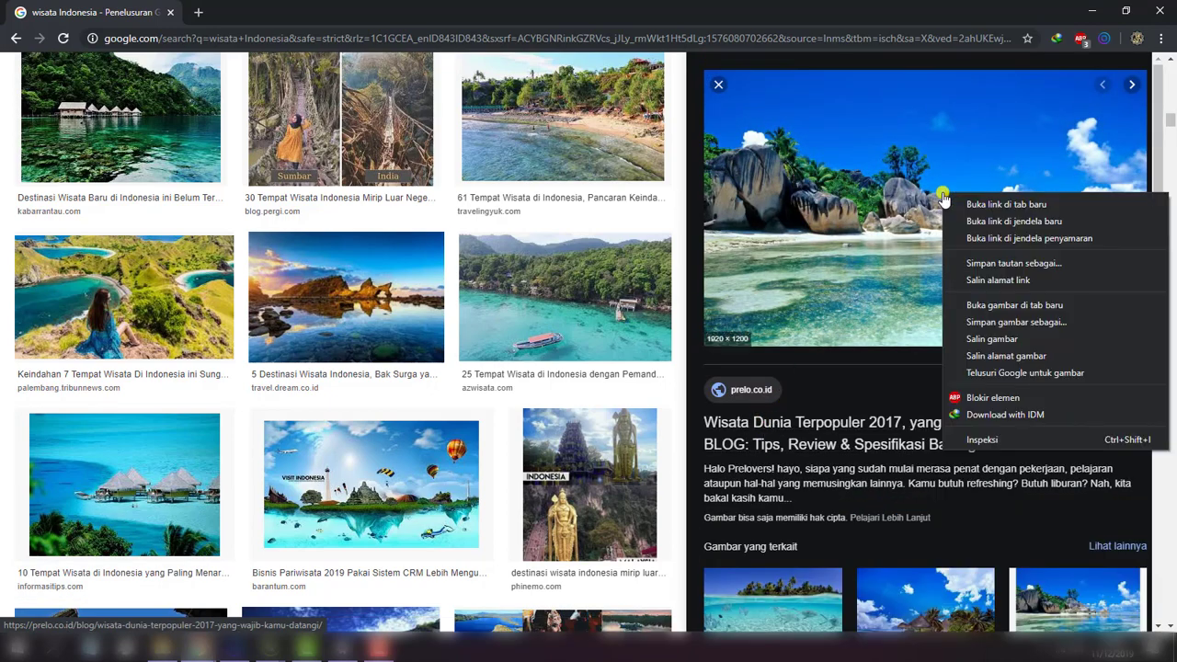
pyautogui.click(1048, 339)
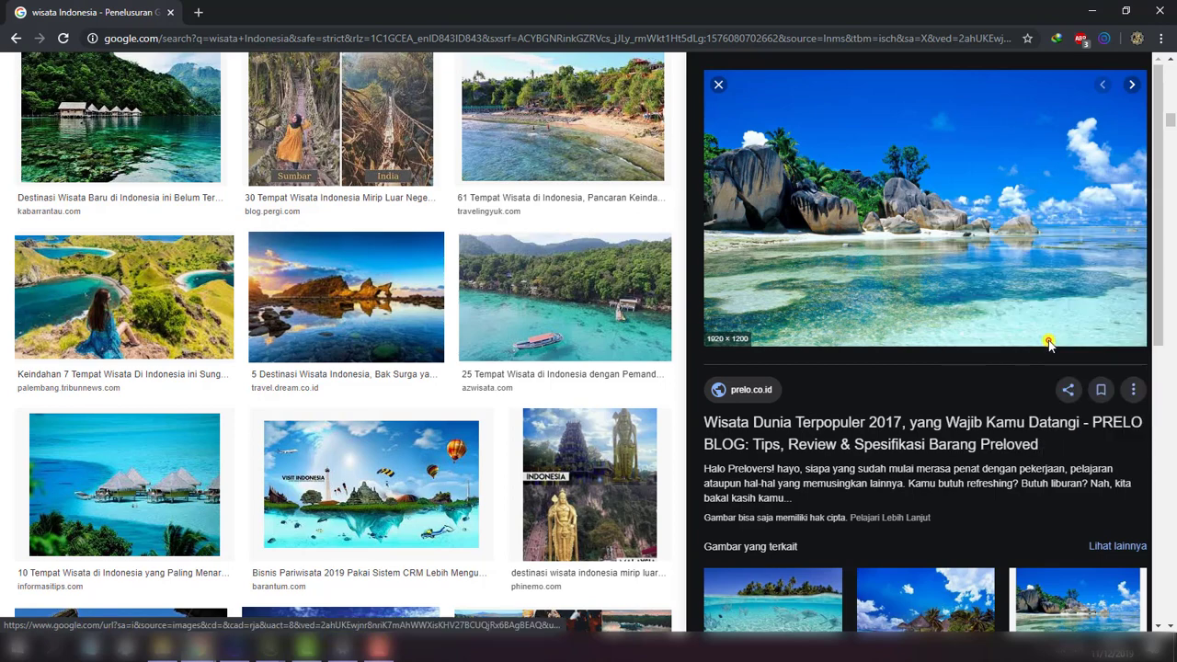
pyautogui.click(266, 648)
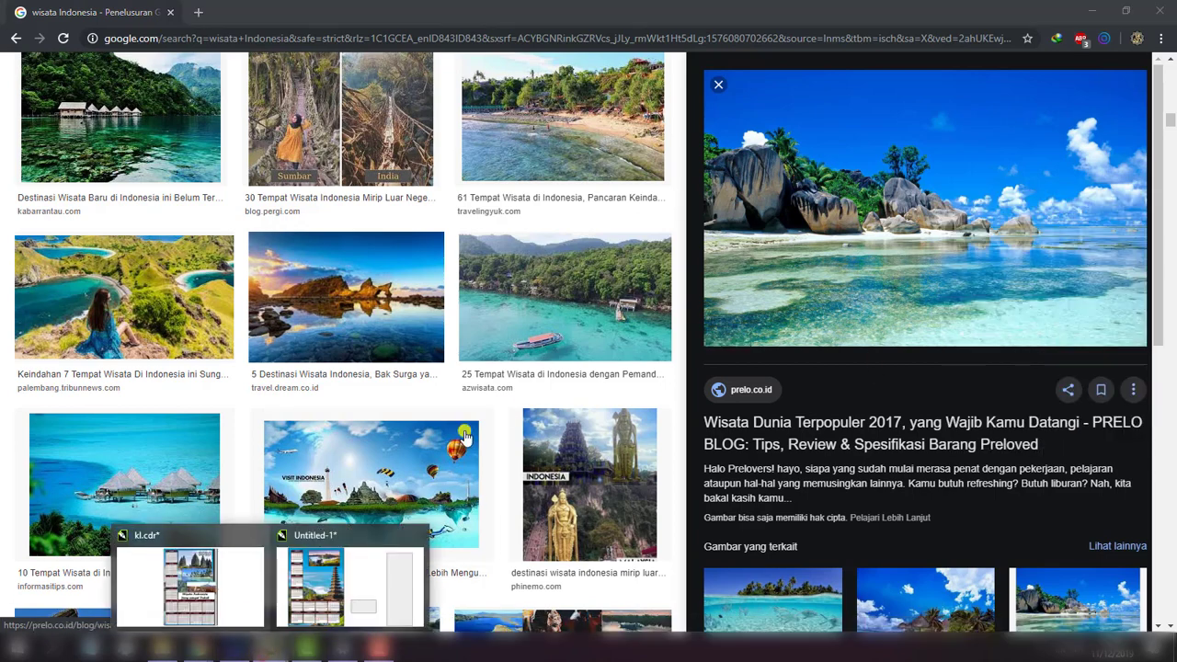
pyautogui.click(350, 575)
pyautogui.rightClick(619, 297)
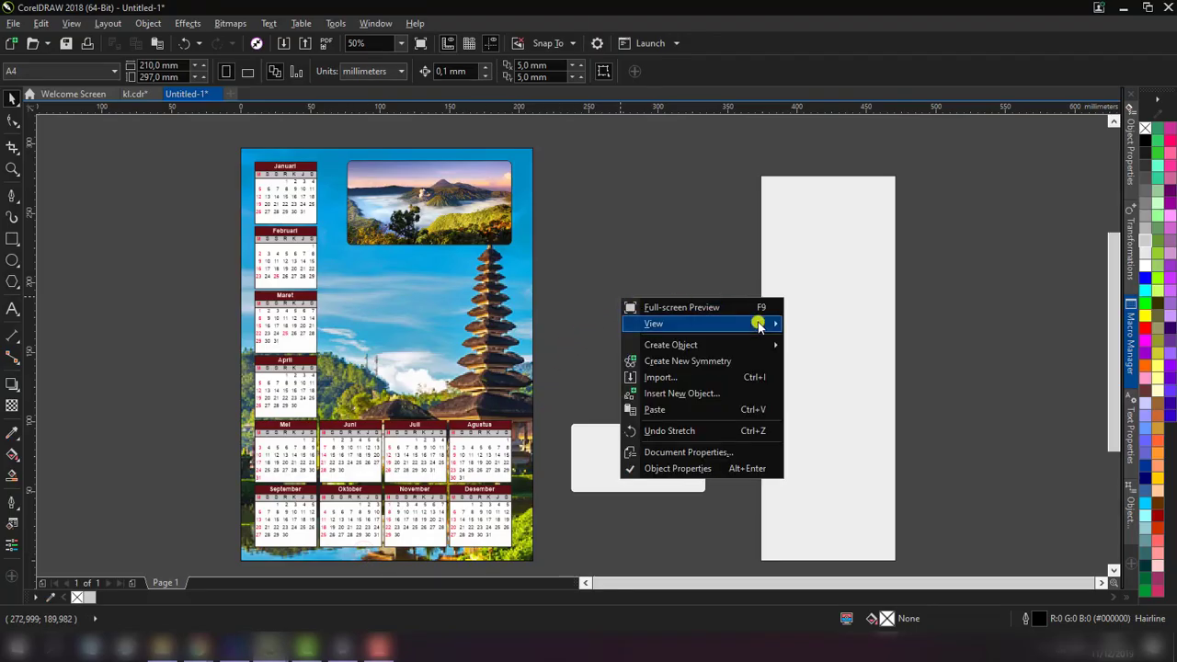
# - Paste and shrink the beach photo, then move and enlarge the white rectangle over the pagoda
pyautogui.click(733, 411)
pyautogui.scroll(-3, 617, 313)
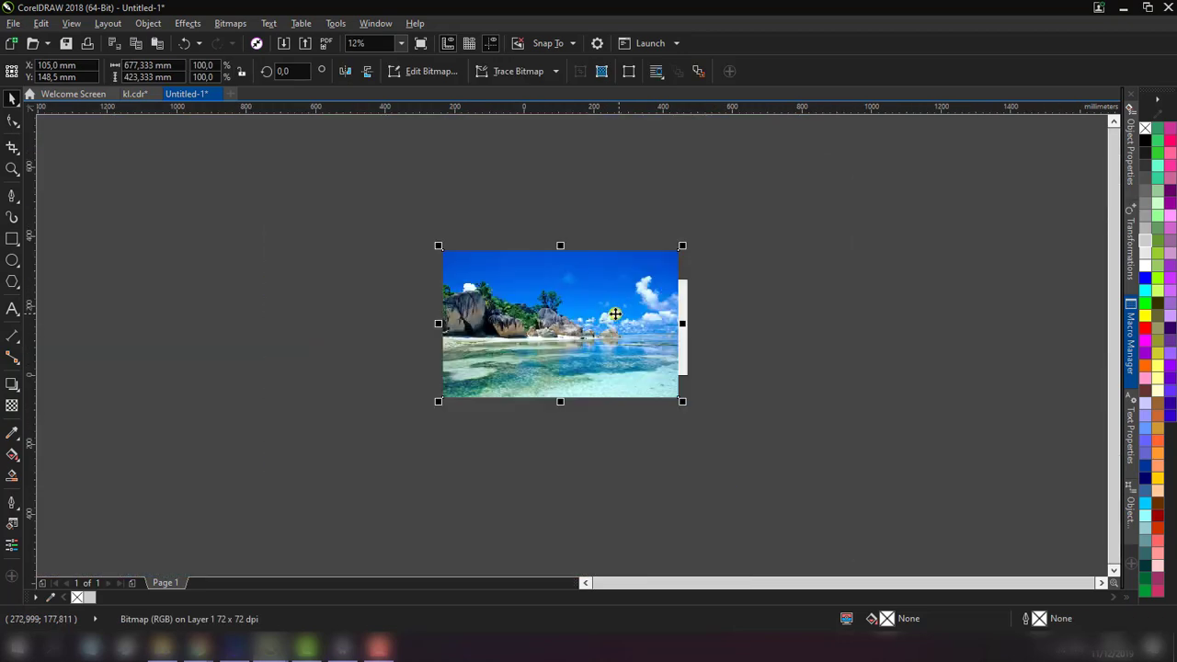
pyautogui.scroll(2, 614, 314)
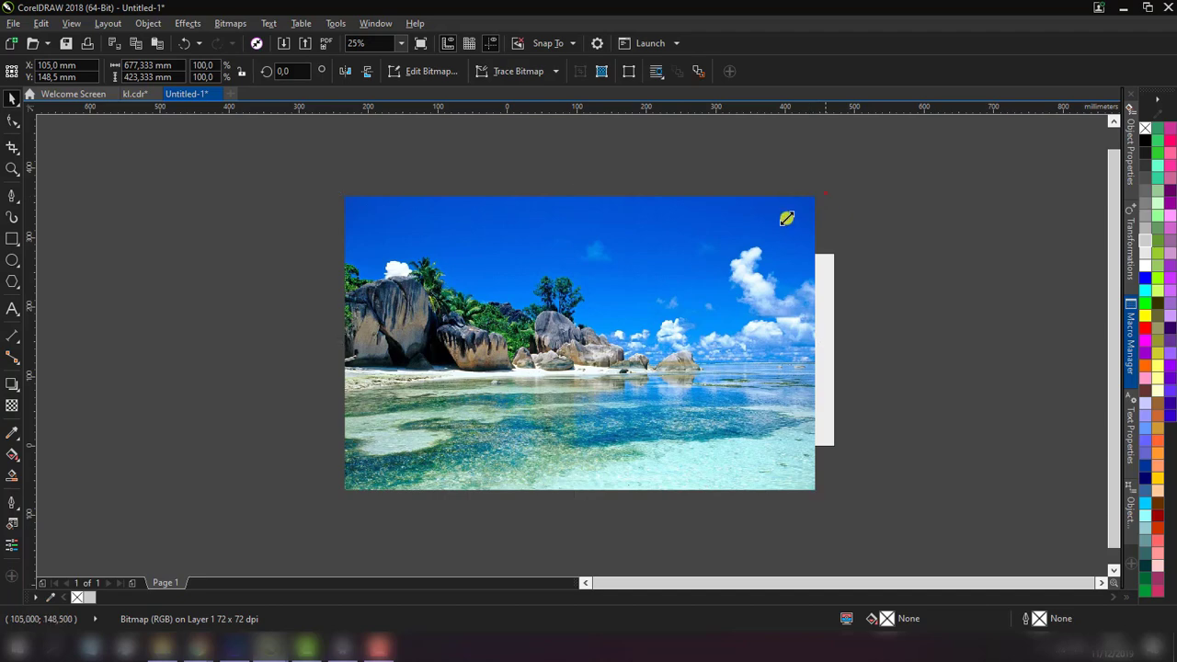
pyautogui.moveTo(787, 218)
pyautogui.mouseDown()
pyautogui.moveTo(400, 460)
pyautogui.moveTo(685, 321)
pyautogui.moveTo(666, 302)
pyautogui.mouseUp()
pyautogui.scroll(2, 653, 272)
pyautogui.click(774, 518)
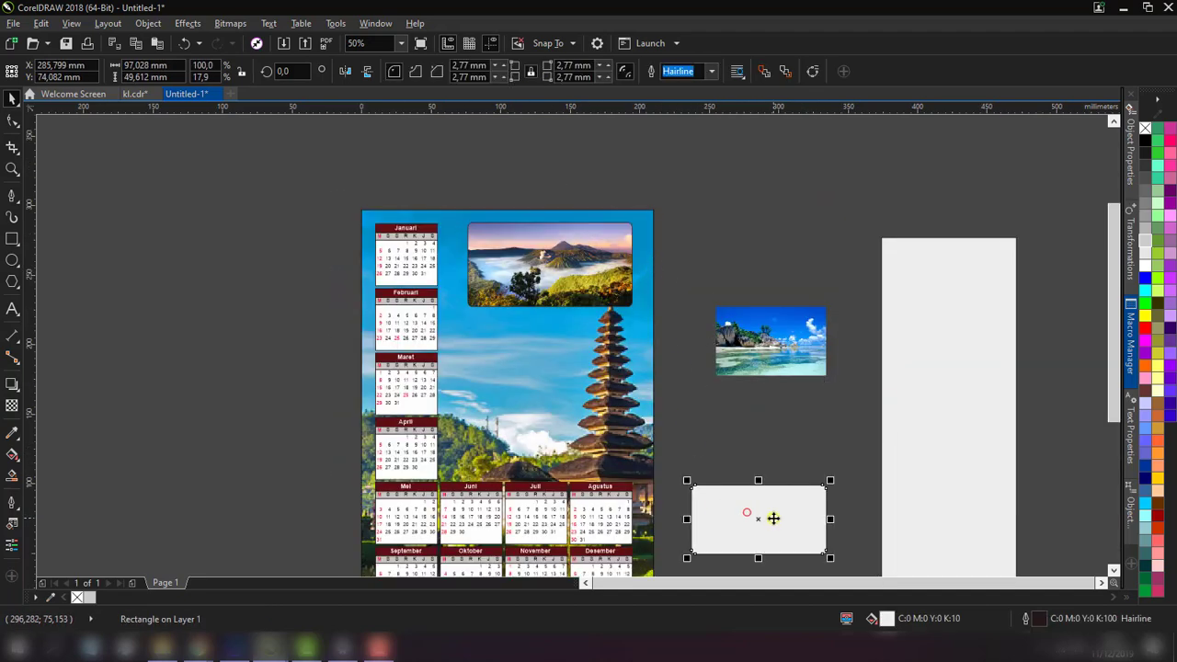
pyautogui.moveTo(774, 518); pyautogui.dragTo(550, 365)
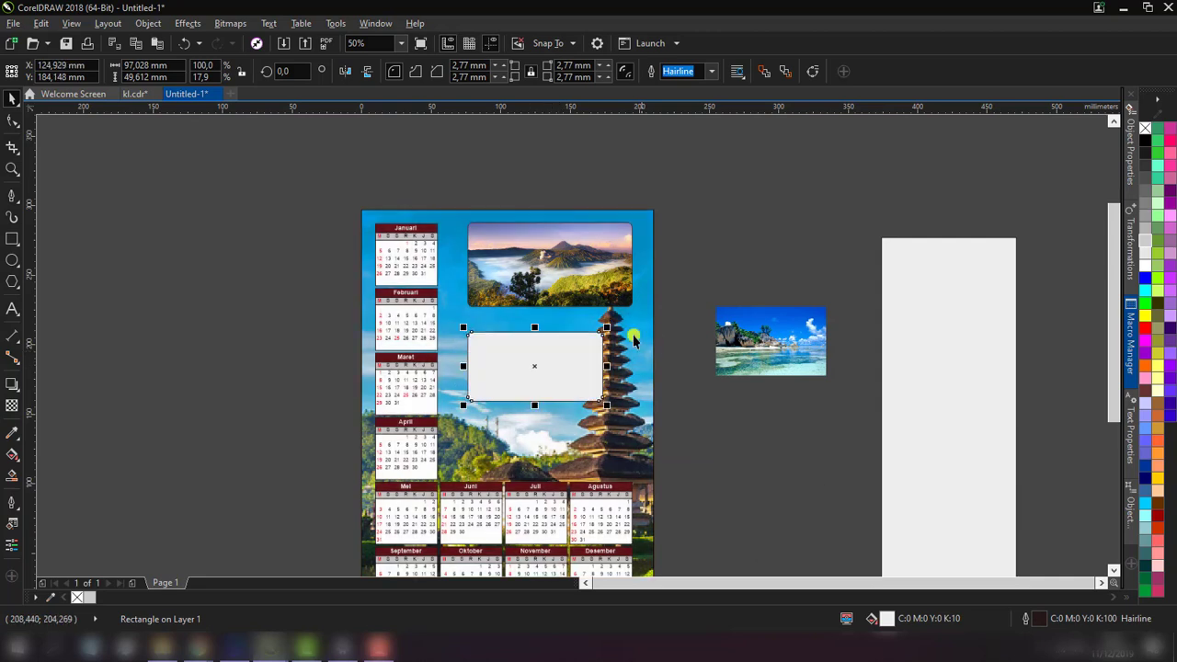
pyautogui.moveTo(606, 327); pyautogui.dragTo(646, 306)
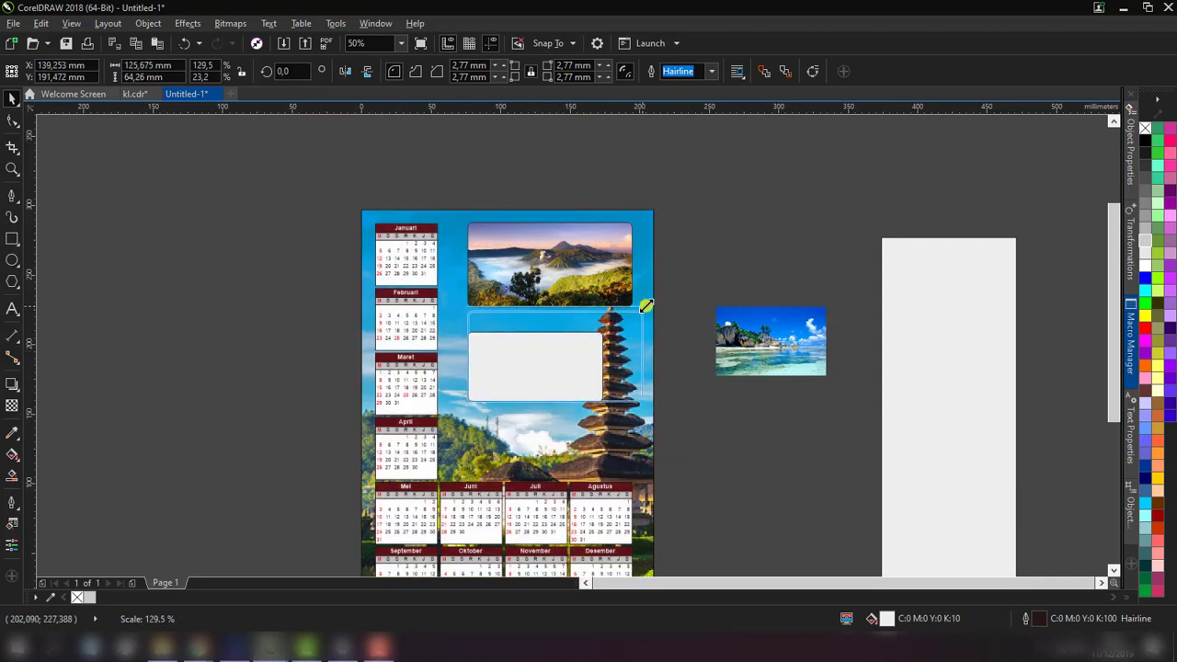
pyautogui.moveTo(566, 367)
pyautogui.mouseDown()
pyautogui.moveTo(558, 397)
pyautogui.moveTo(594, 397)
pyautogui.mouseUp()
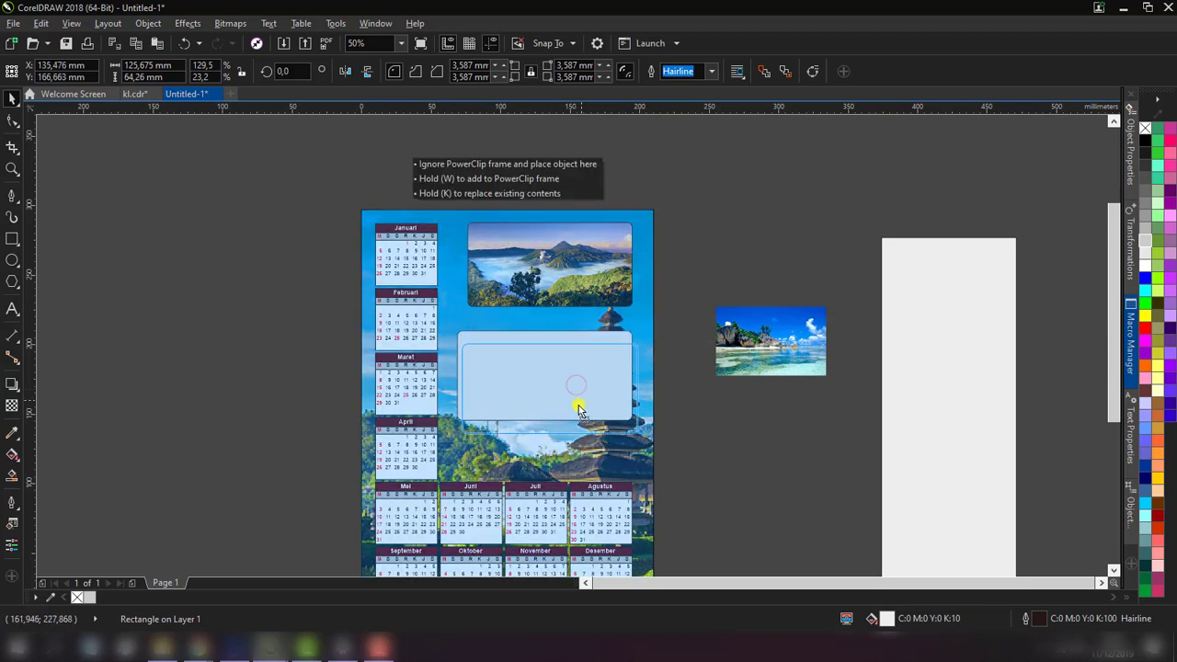
# - PowerClip the beach photo inside the white rectangle
pyautogui.click(765, 336)
pyautogui.rightClick(765, 336)
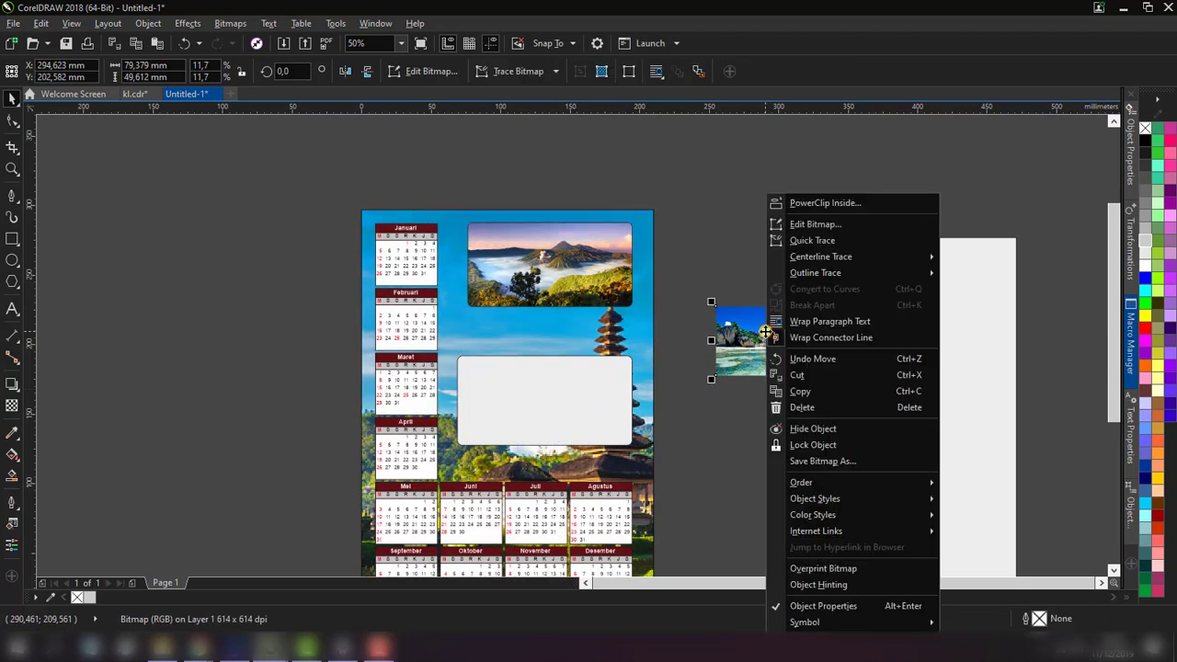
pyautogui.click(852, 204)
pyautogui.click(545, 389)
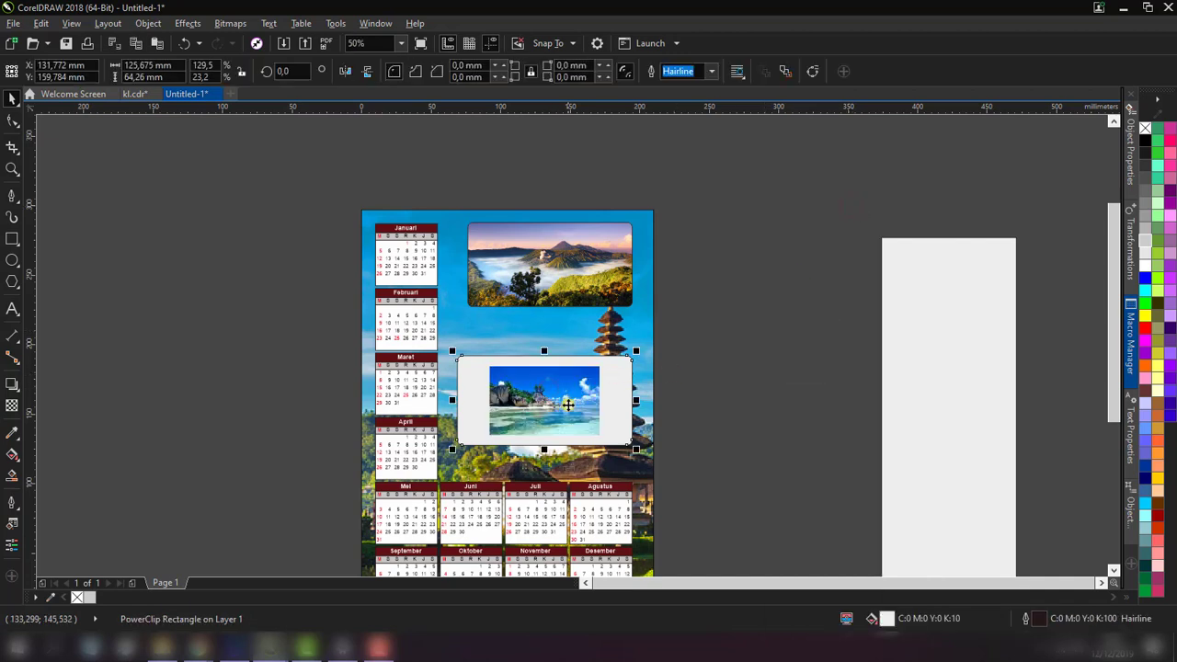
# - Rescale and shift the beach photo inside its PowerClip until it covers the rounded frame
pyautogui.click(506, 468)
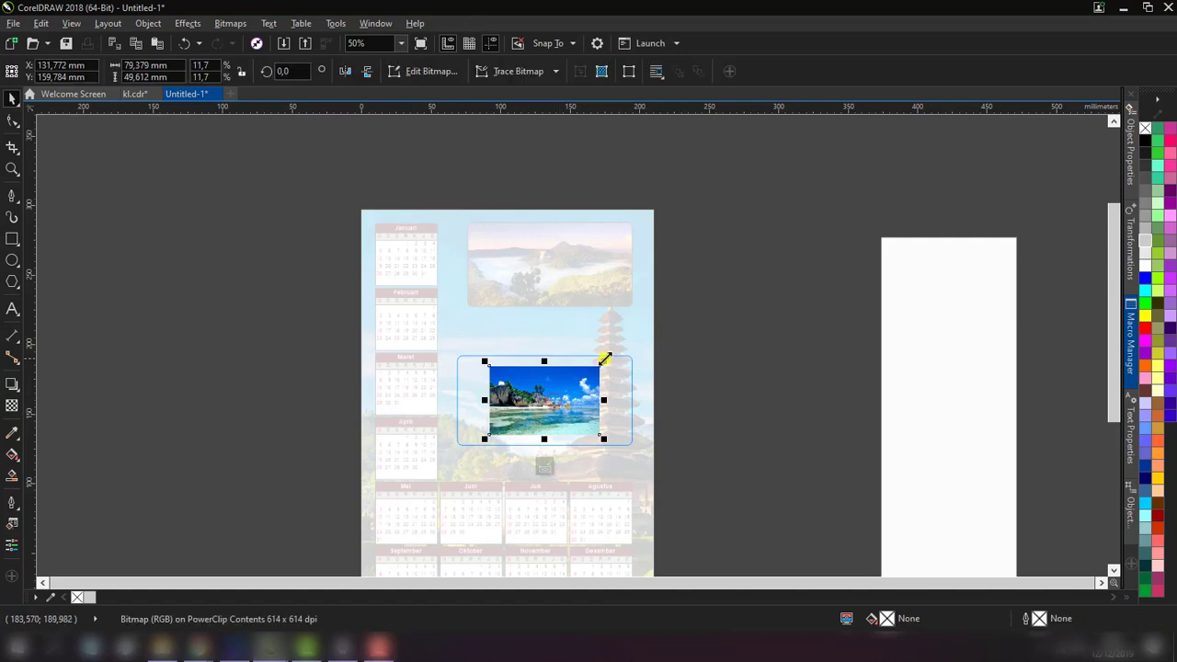
pyautogui.moveTo(603, 359); pyautogui.dragTo(658, 329)
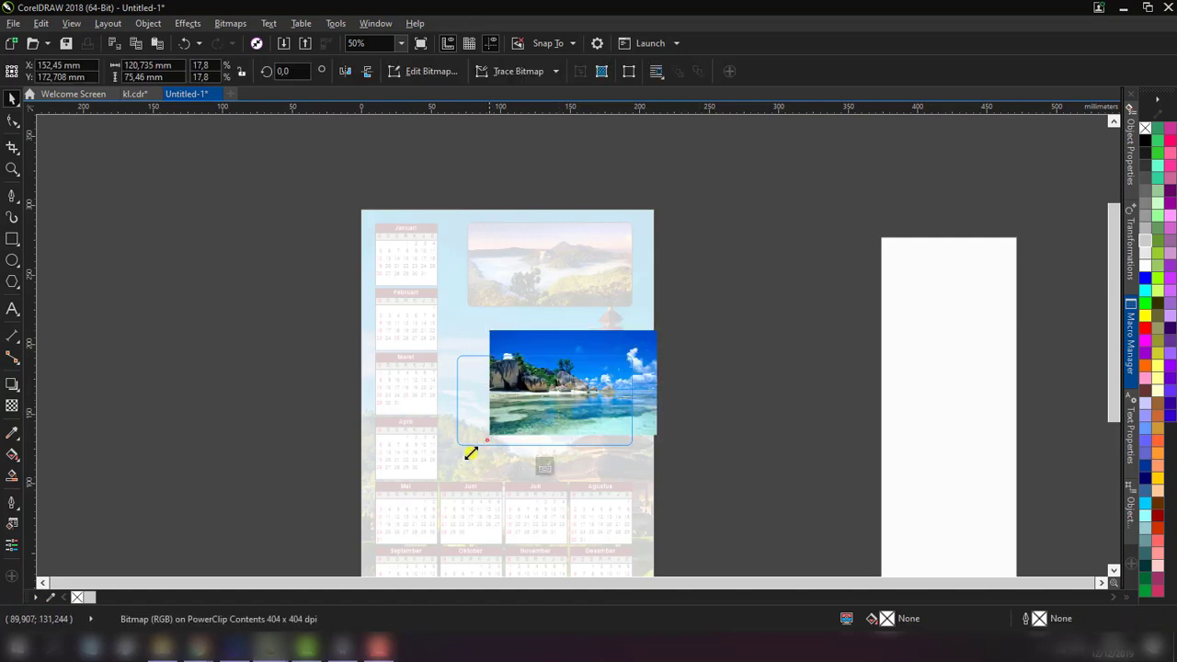
pyautogui.moveTo(471, 453); pyautogui.dragTo(441, 467)
pyautogui.scroll(2, 615, 428)
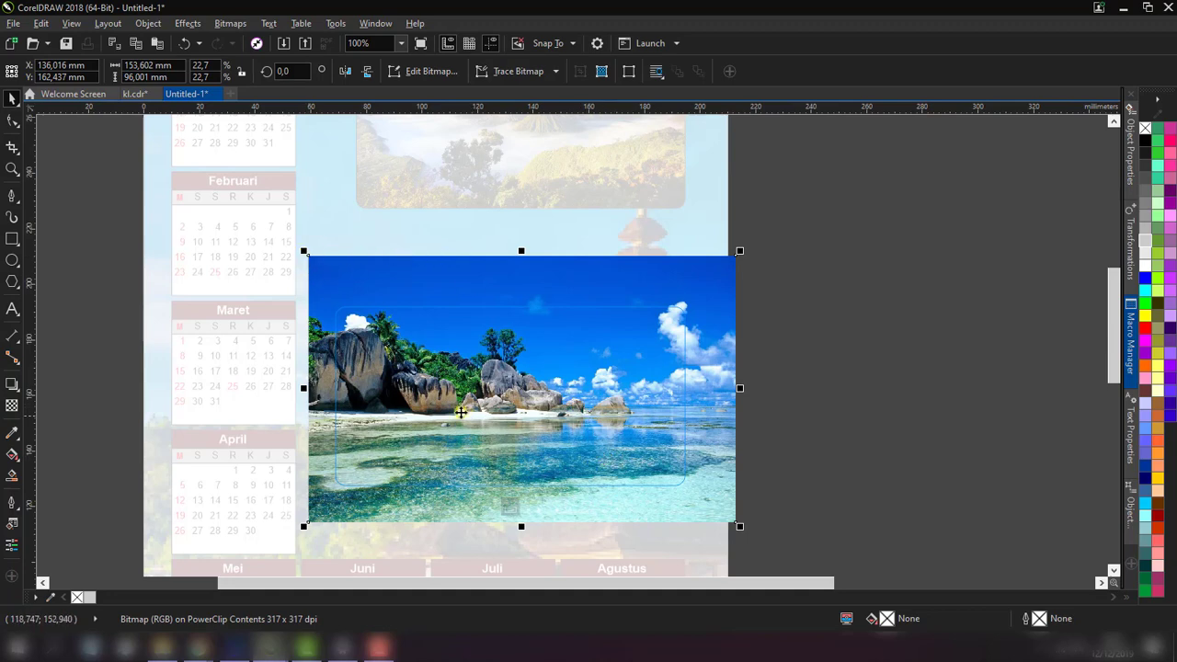
pyautogui.moveTo(304, 250)
pyautogui.mouseDown()
pyautogui.moveTo(293, 269)
pyautogui.moveTo(329, 268)
pyautogui.mouseUp()
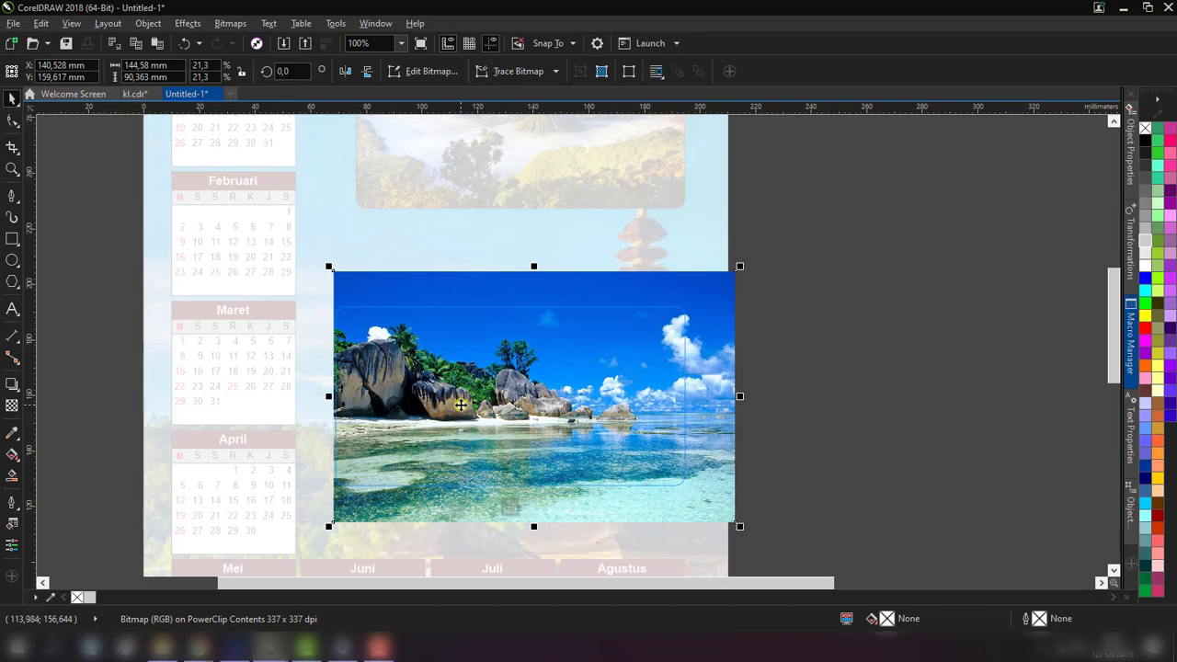
pyautogui.moveTo(740, 526); pyautogui.dragTo(709, 511)
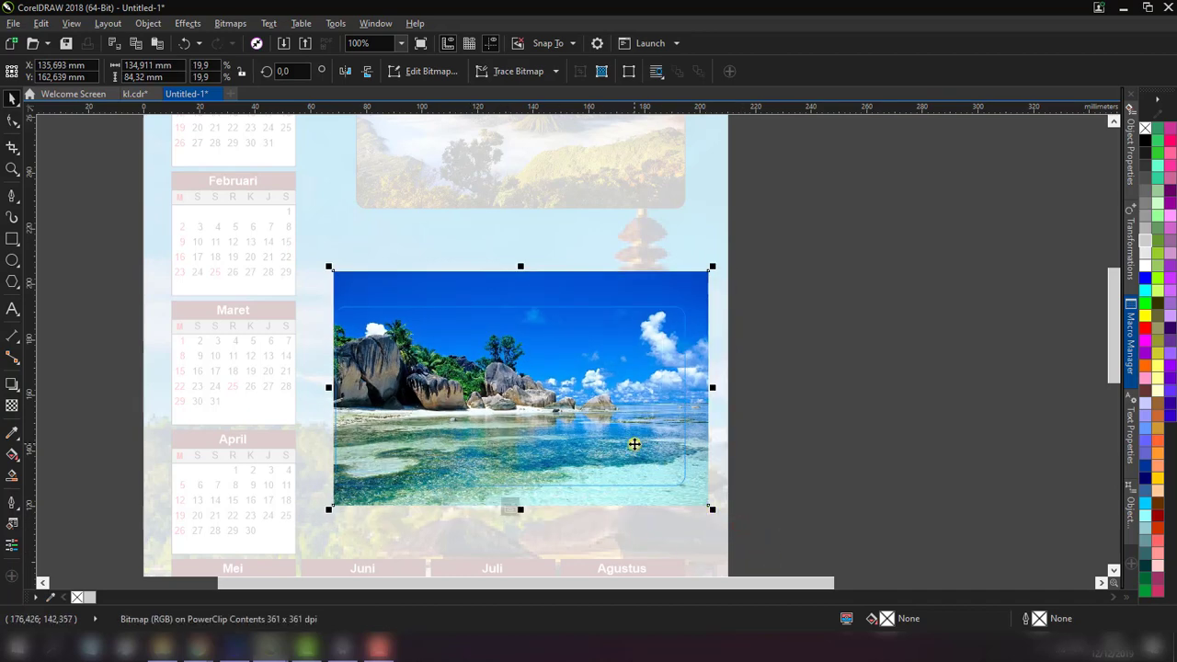
pyautogui.moveTo(538, 384); pyautogui.dragTo(539, 405)
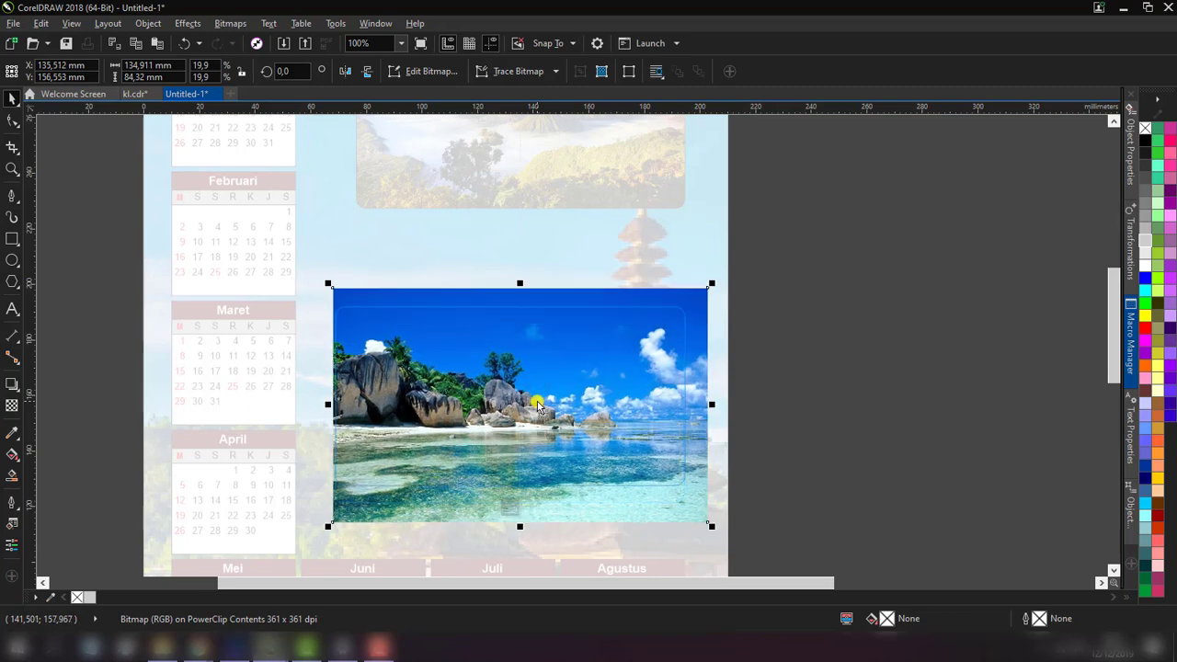
pyautogui.click(509, 507)
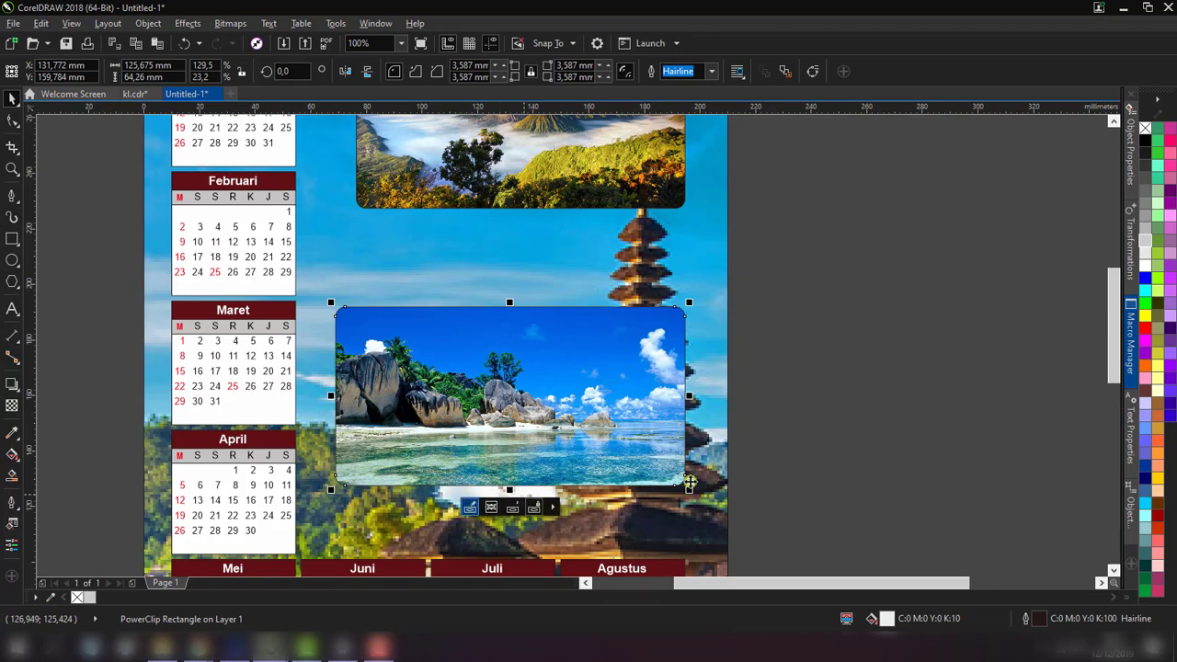
pyautogui.click(822, 349)
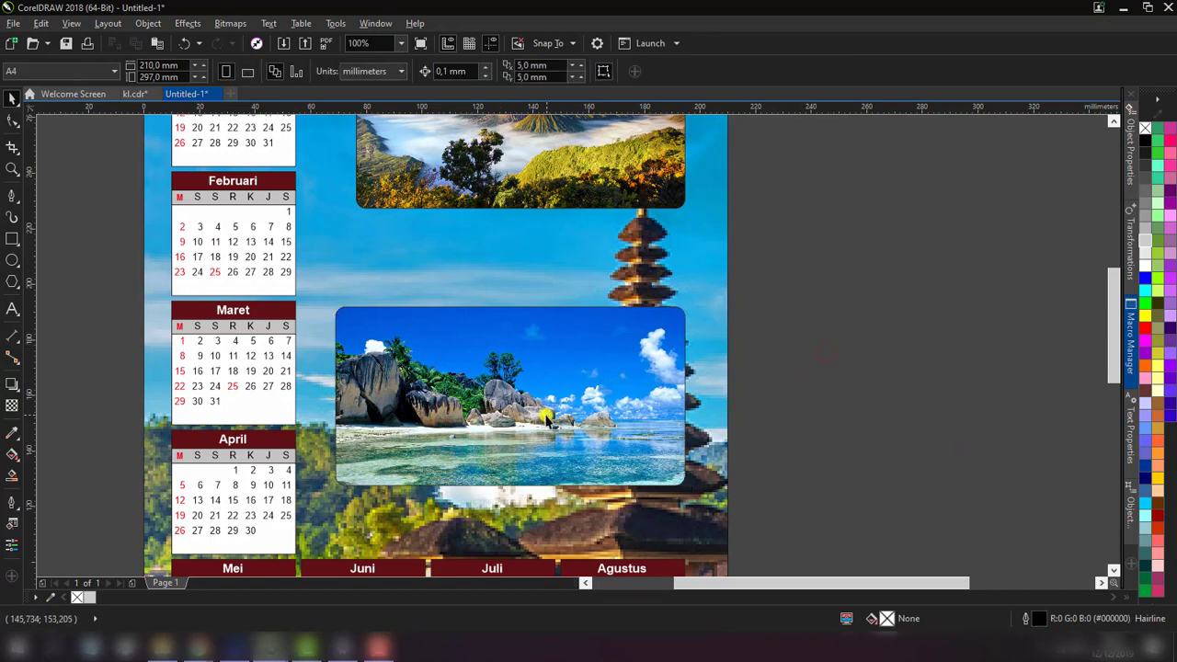
# - Drop the beach photo frame below the pagoda and move the volcano photo down above it
pyautogui.click(594, 416)
pyautogui.moveTo(594, 416); pyautogui.dragTo(607, 432)
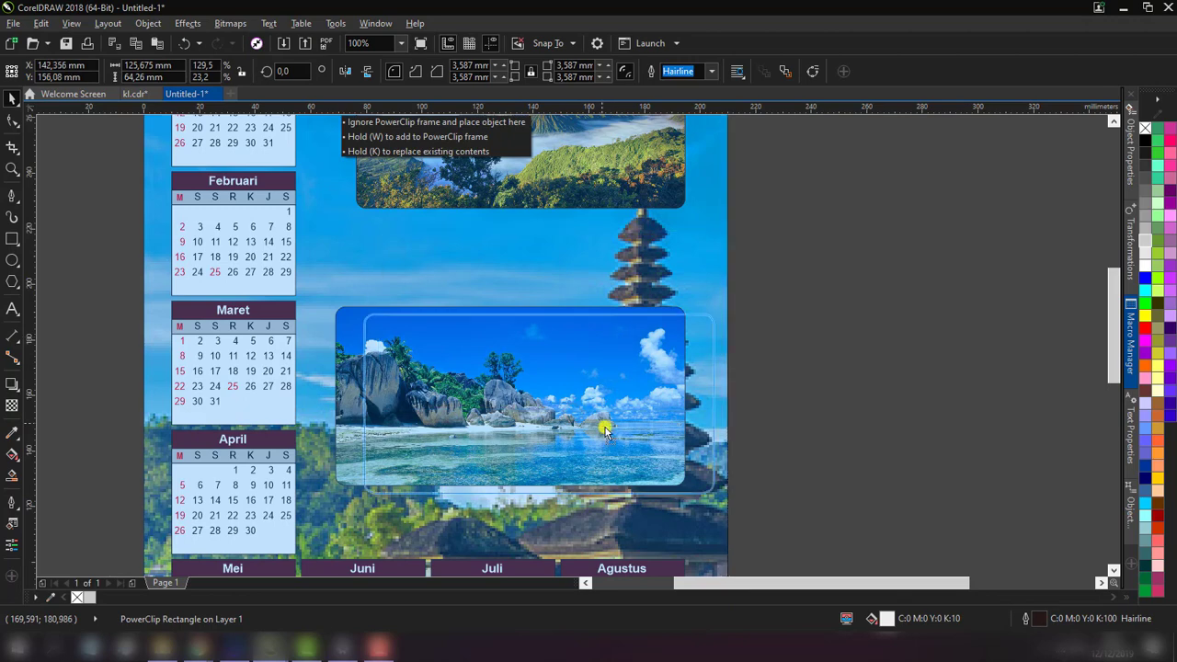
pyautogui.scroll(-2, 607, 432)
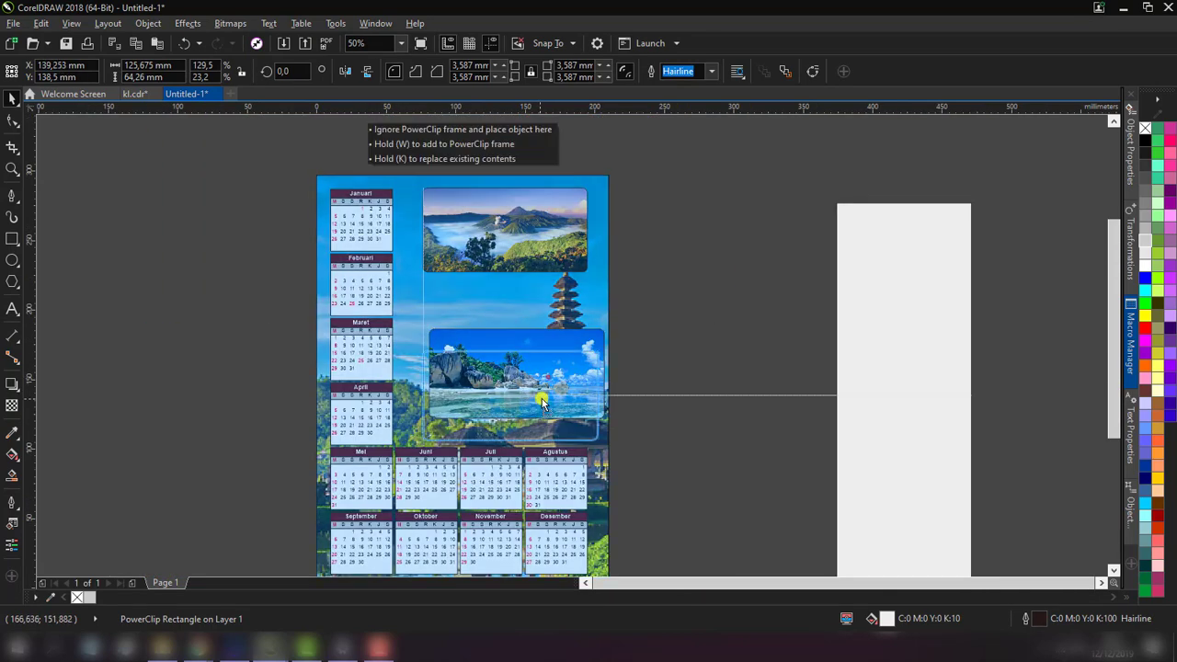
pyautogui.moveTo(606, 433)
pyautogui.mouseDown()
pyautogui.moveTo(532, 401)
pyautogui.moveTo(546, 408)
pyautogui.moveTo(546, 429)
pyautogui.mouseUp()
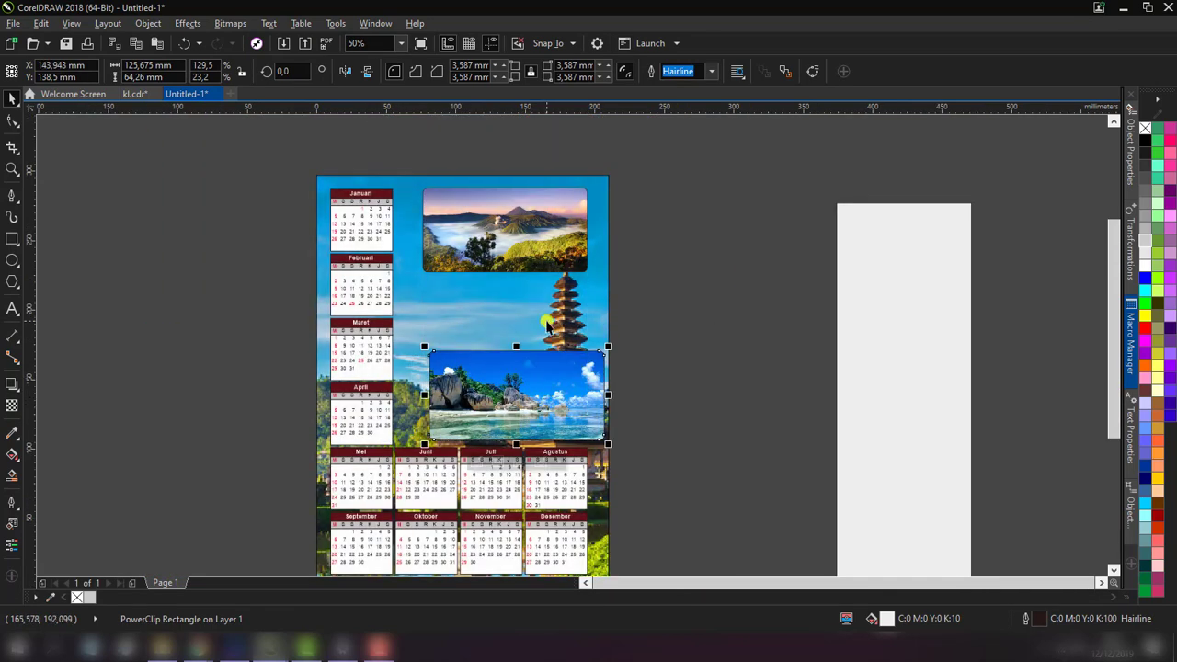
pyautogui.moveTo(519, 266)
pyautogui.mouseDown()
pyautogui.moveTo(508, 294)
pyautogui.moveTo(532, 309)
pyautogui.mouseUp()
# - Reshape the tall white rectangle into a wide panel at the top of the page
pyautogui.click(906, 309)
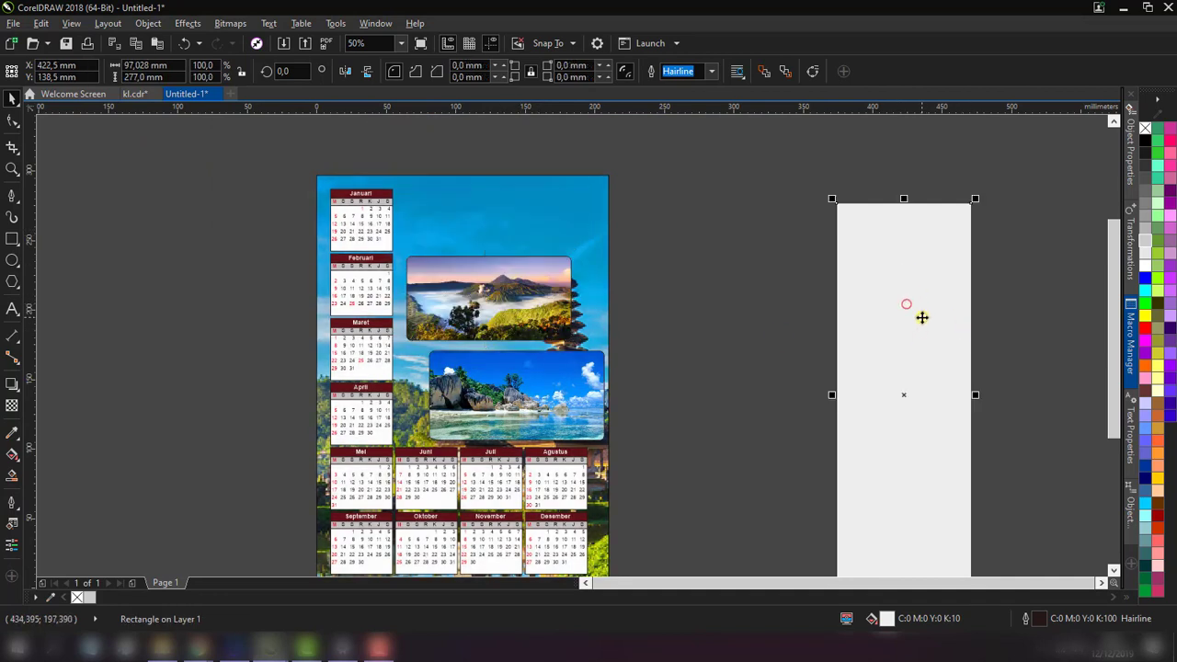
pyautogui.moveTo(922, 316); pyautogui.dragTo(763, 242)
pyautogui.moveTo(737, 147); pyautogui.dragTo(738, 393)
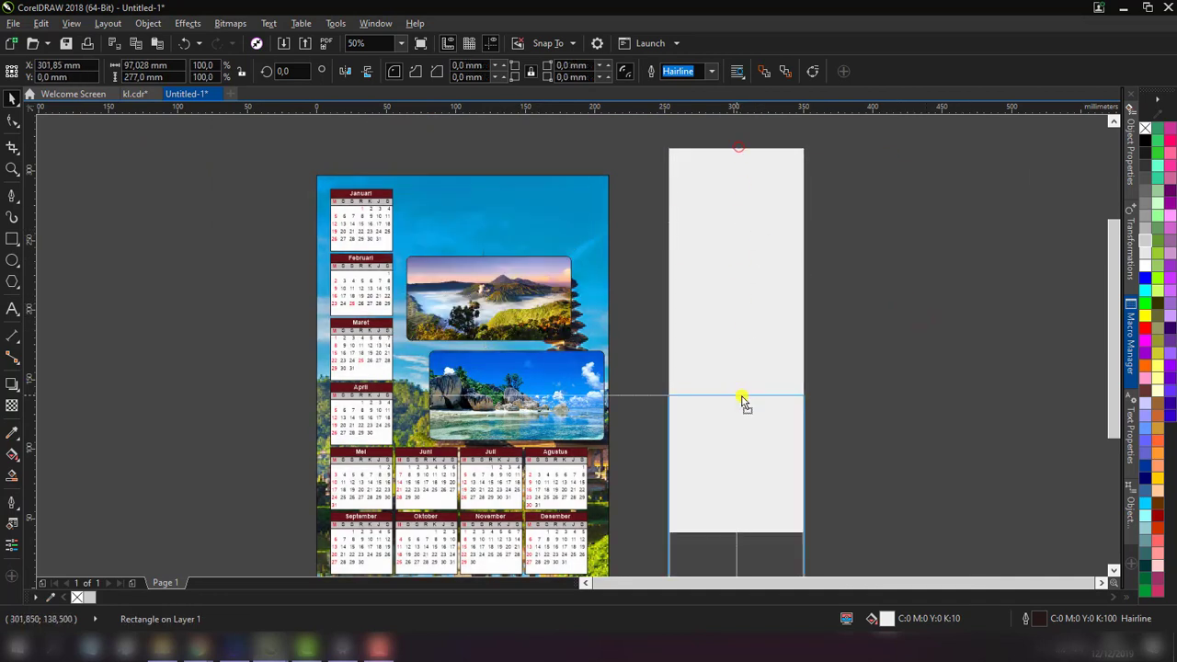
pyautogui.moveTo(739, 452); pyautogui.dragTo(755, 246)
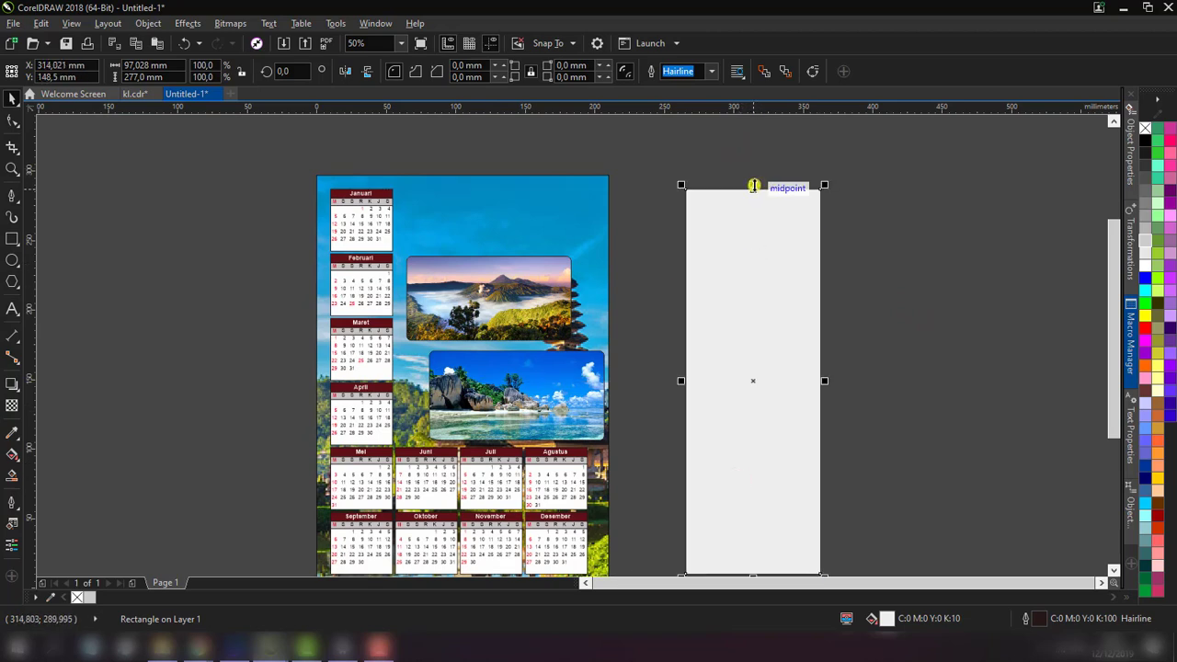
pyautogui.moveTo(753, 186)
pyautogui.mouseDown()
pyautogui.moveTo(754, 473)
pyautogui.moveTo(777, 242)
pyautogui.moveTo(942, 225)
pyautogui.mouseUp()
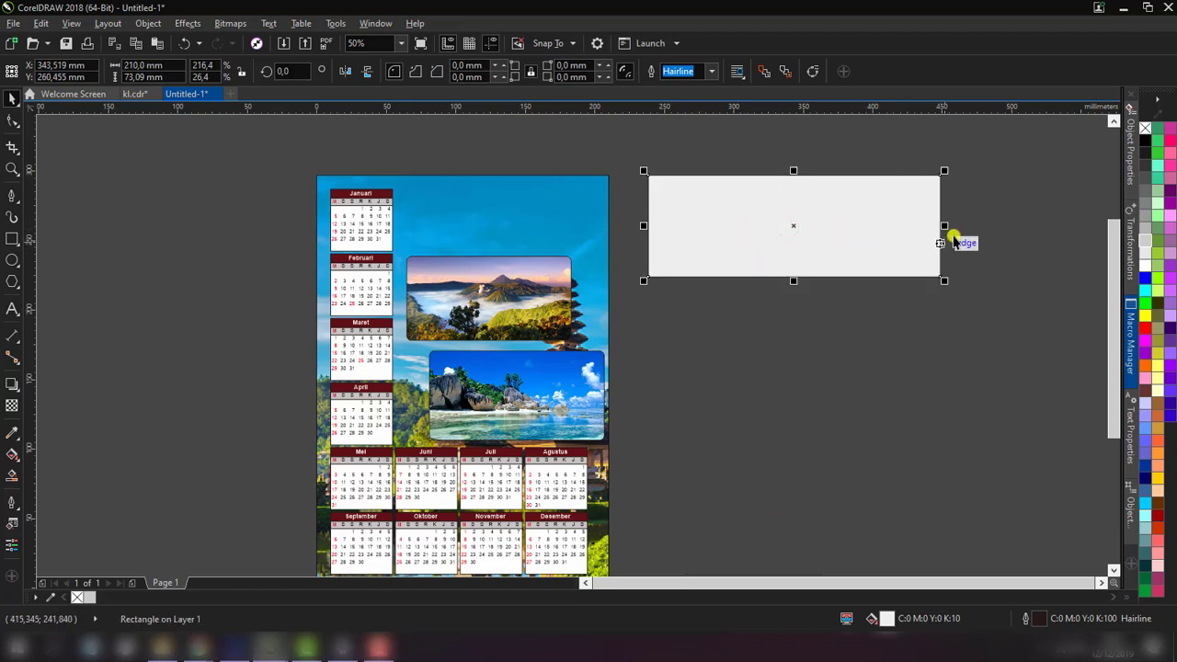
pyautogui.moveTo(943, 226); pyautogui.dragTo(597, 245)
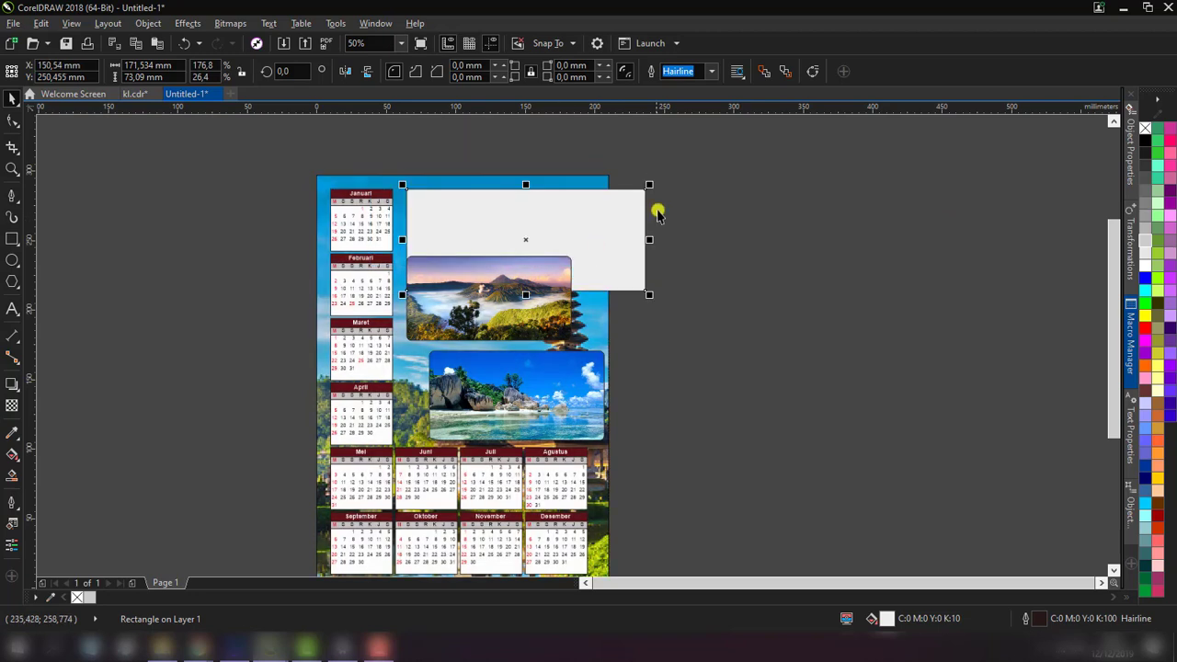
pyautogui.moveTo(649, 187); pyautogui.dragTo(596, 207)
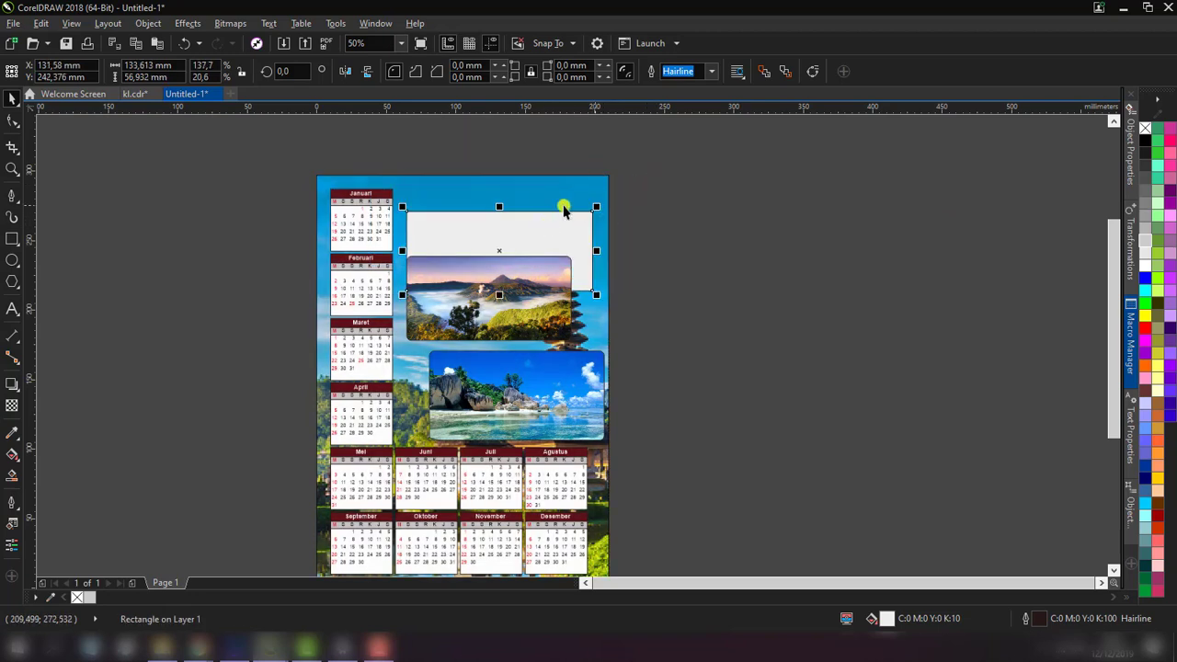
pyautogui.moveTo(498, 209); pyautogui.dragTo(502, 184)
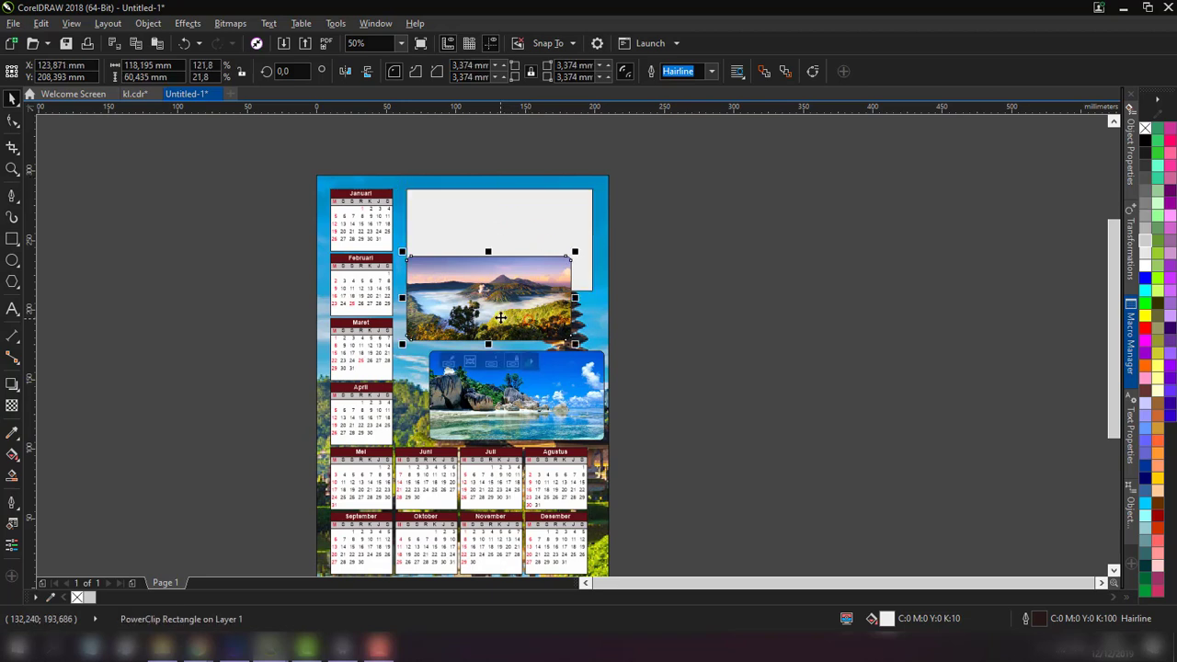
# - Lower the mountain photo, enlarge and round the top white panel, nudge it left, return to Chrome
pyautogui.moveTo(528, 323); pyautogui.dragTo(529, 356)
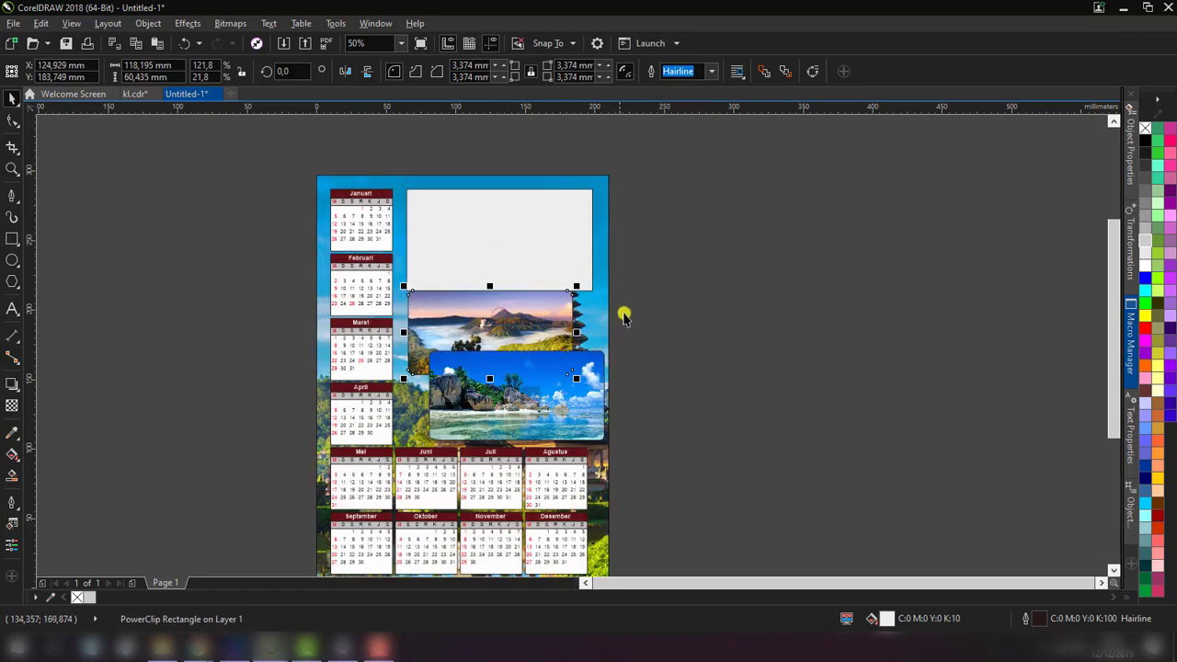
pyautogui.click(553, 240)
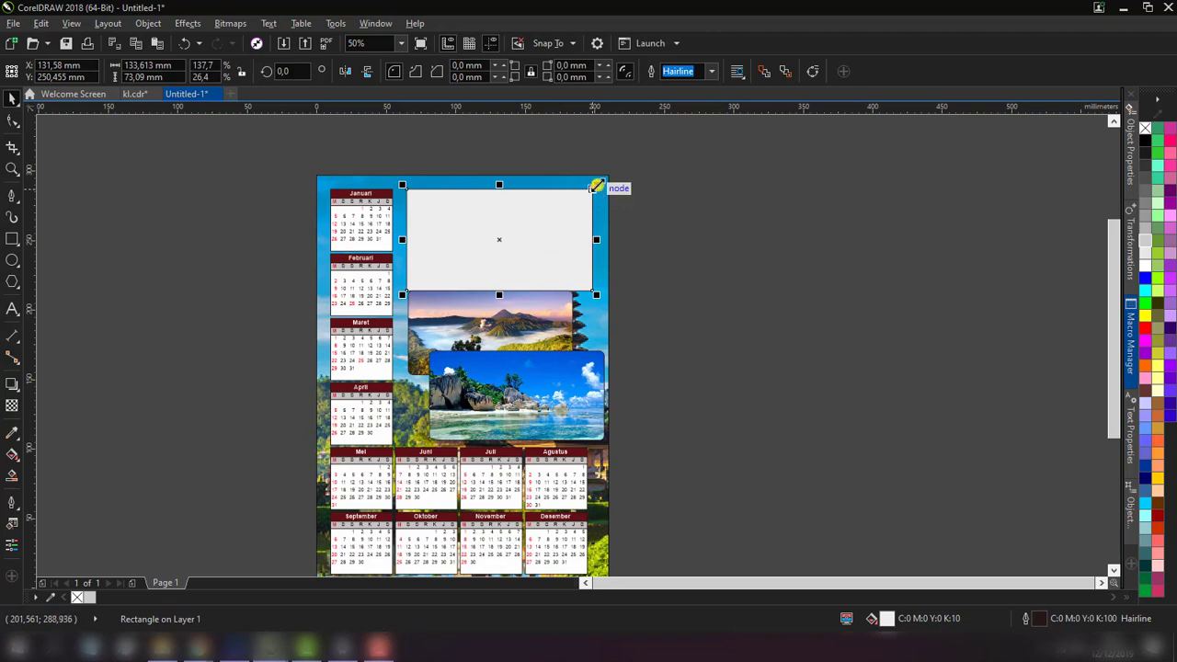
pyautogui.moveTo(596, 185); pyautogui.dragTo(610, 176)
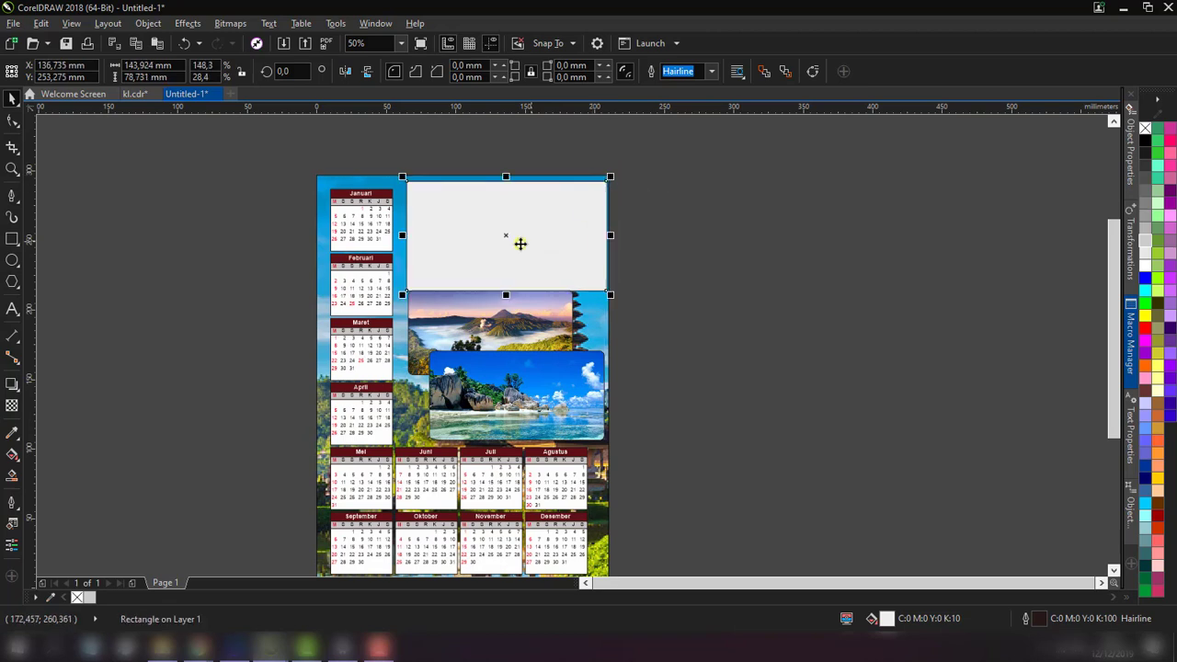
pyautogui.click(10, 123)
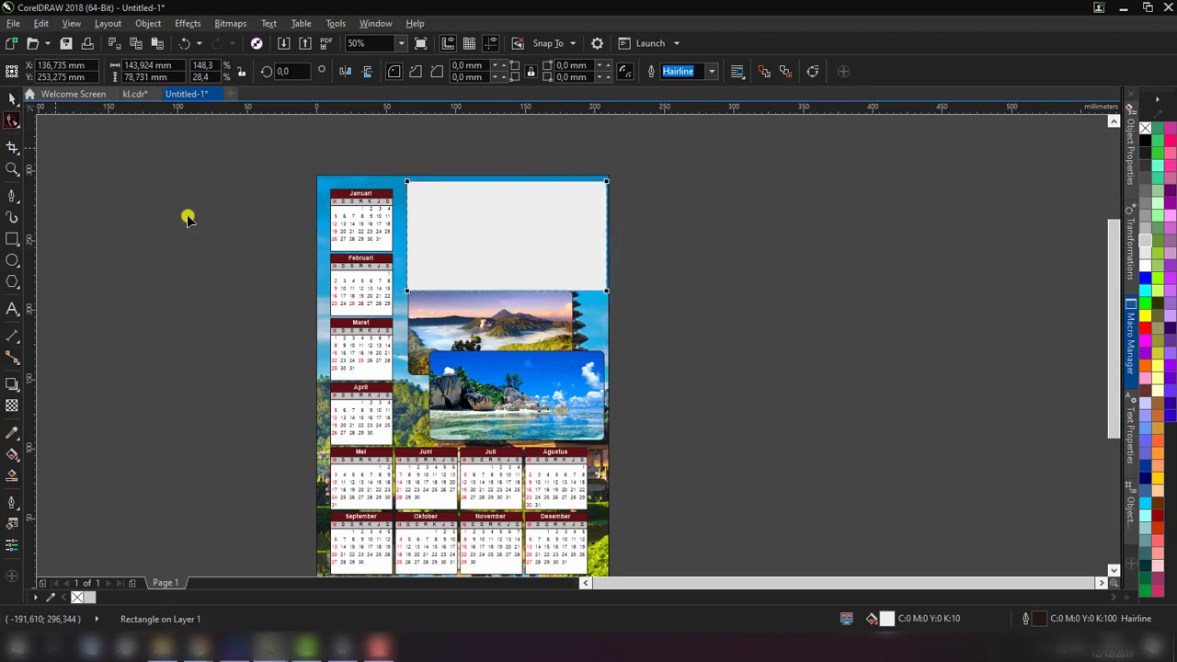
pyautogui.moveTo(410, 182); pyautogui.dragTo(415, 188)
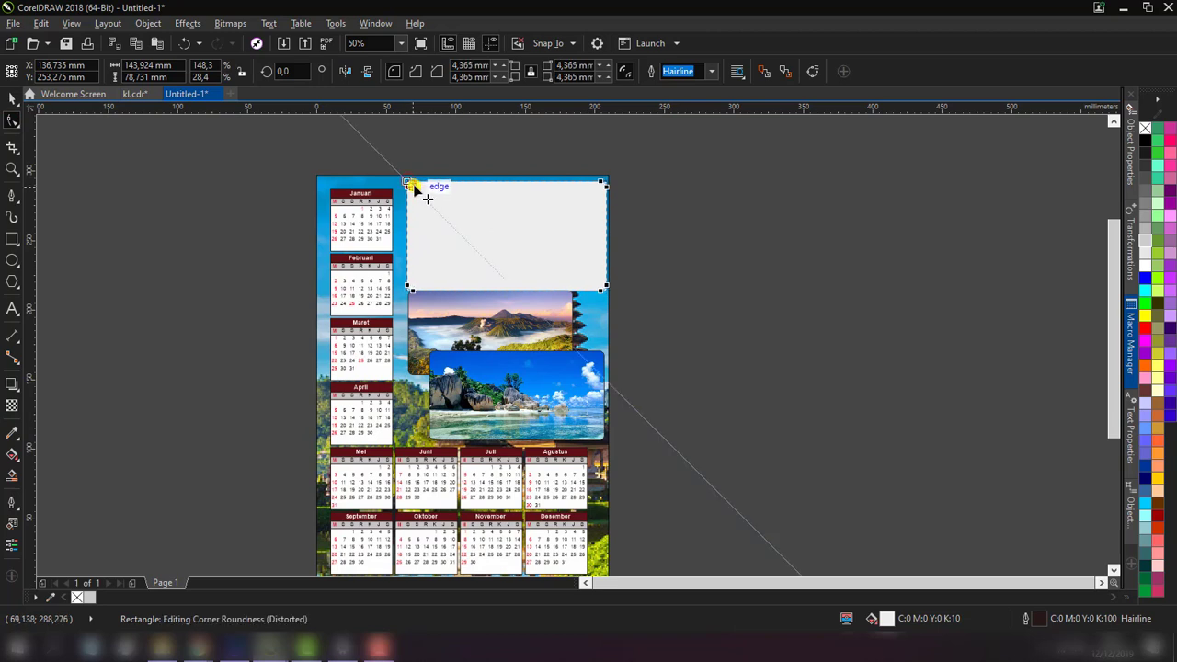
pyautogui.click(12, 98)
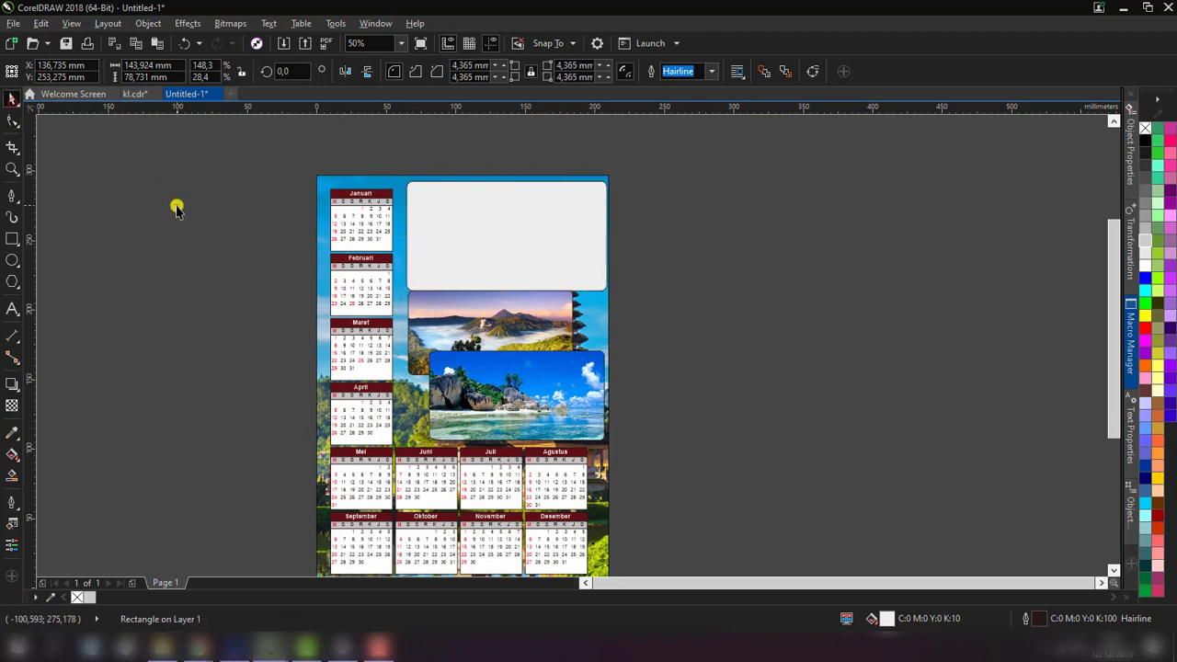
pyautogui.click(175, 205)
pyautogui.moveTo(539, 249); pyautogui.dragTo(533, 245)
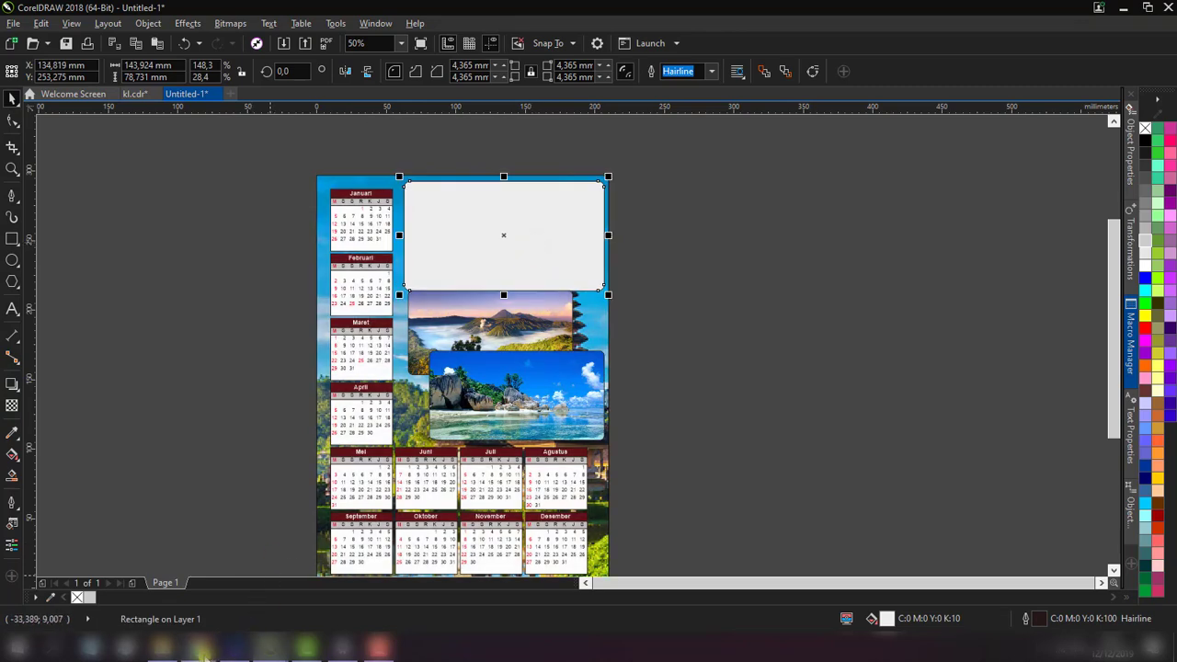
pyautogui.moveTo(270, 648)
pyautogui.click(286, 610)
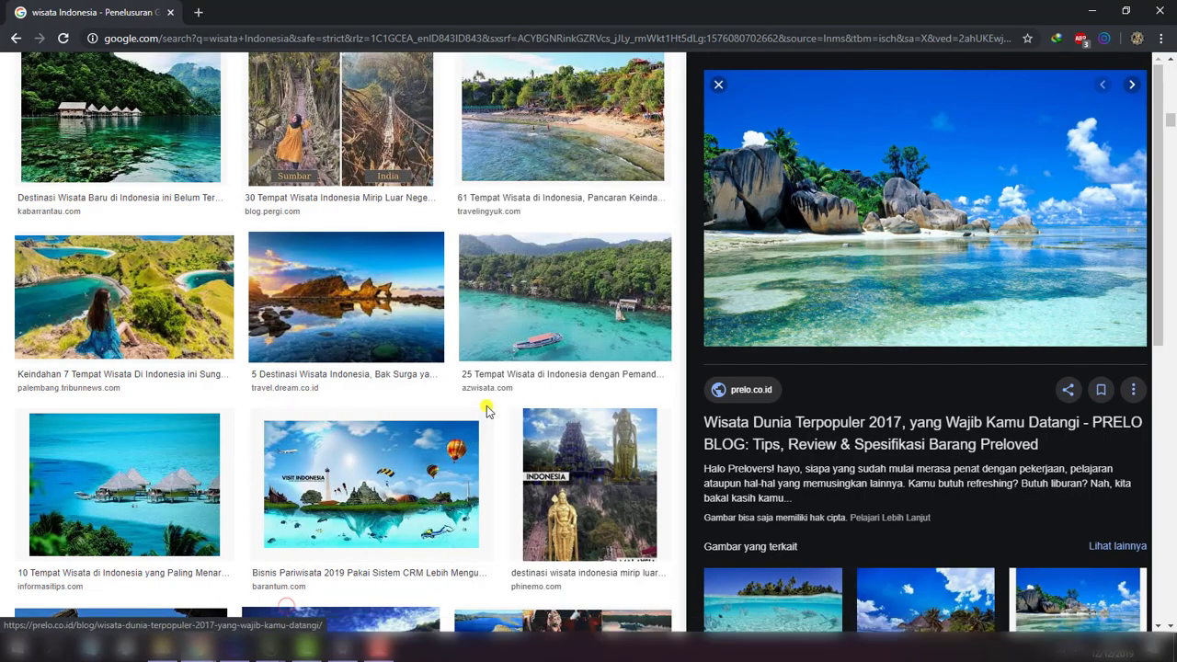
# - Find the Prambanan temple photo in the Indonesia image results and copy it
pyautogui.scroll(-5, 538, 386)
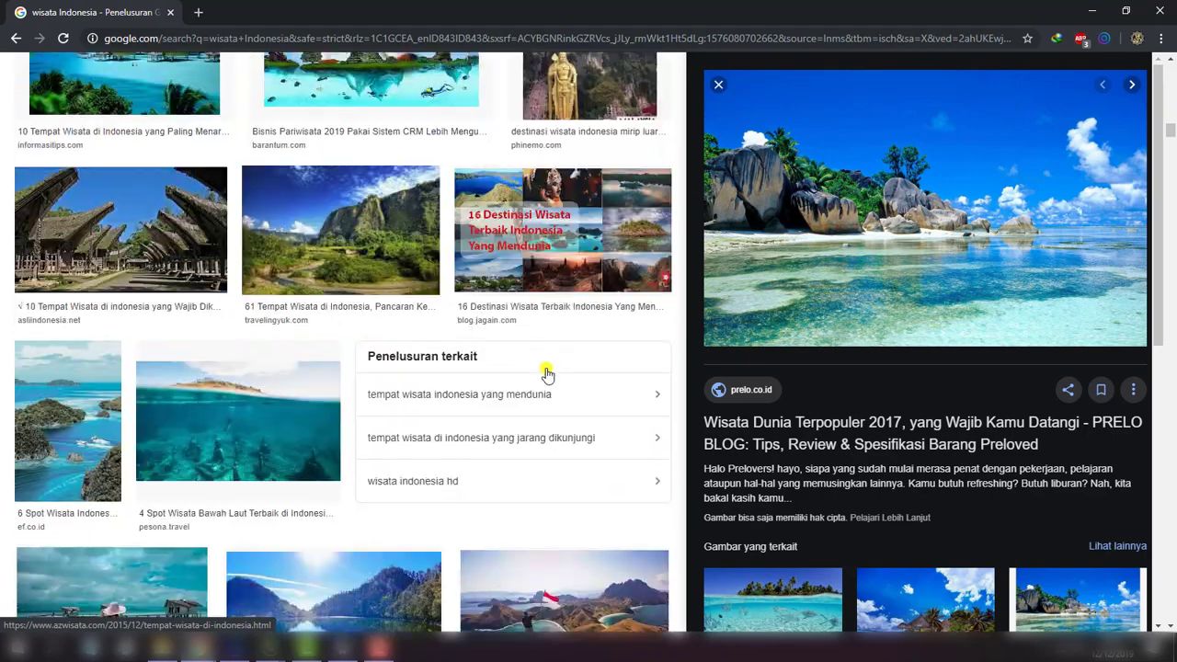
pyautogui.scroll(-4, 545, 372)
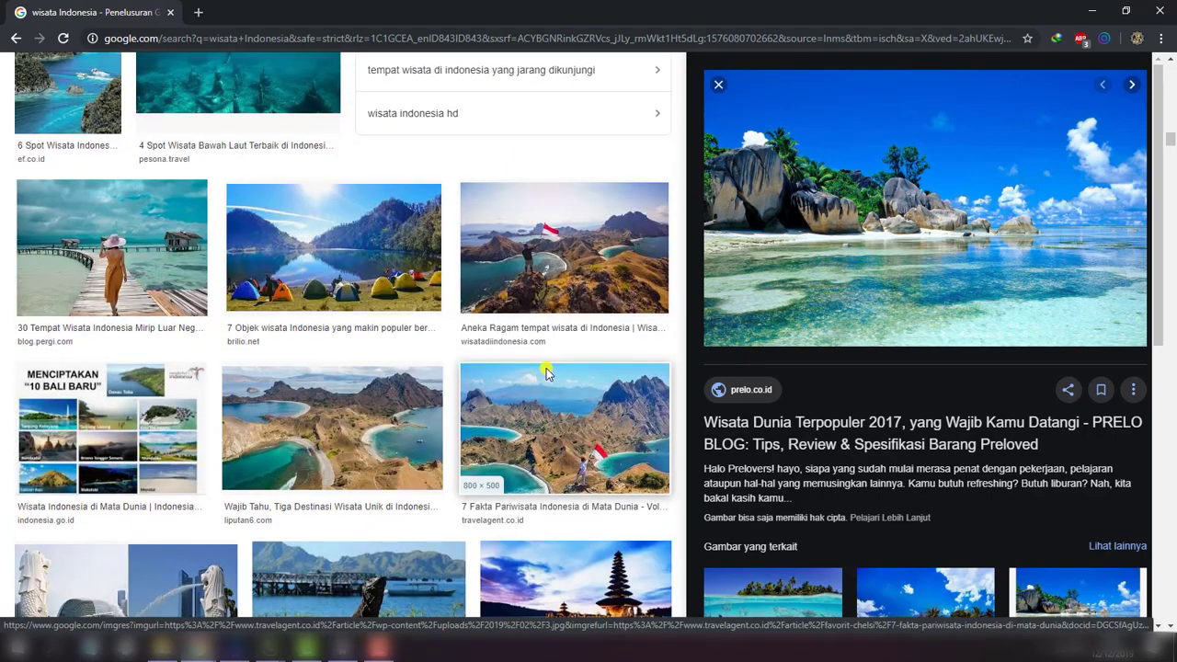
pyautogui.scroll(-2, 546, 373)
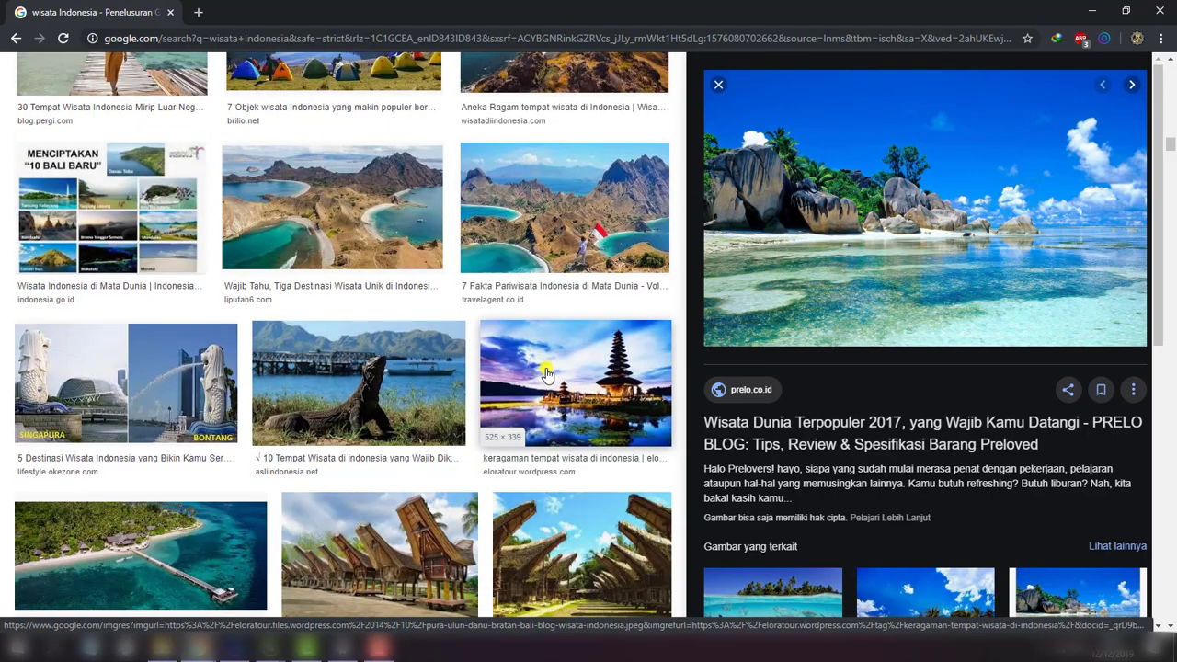
pyautogui.scroll(-2, 546, 372)
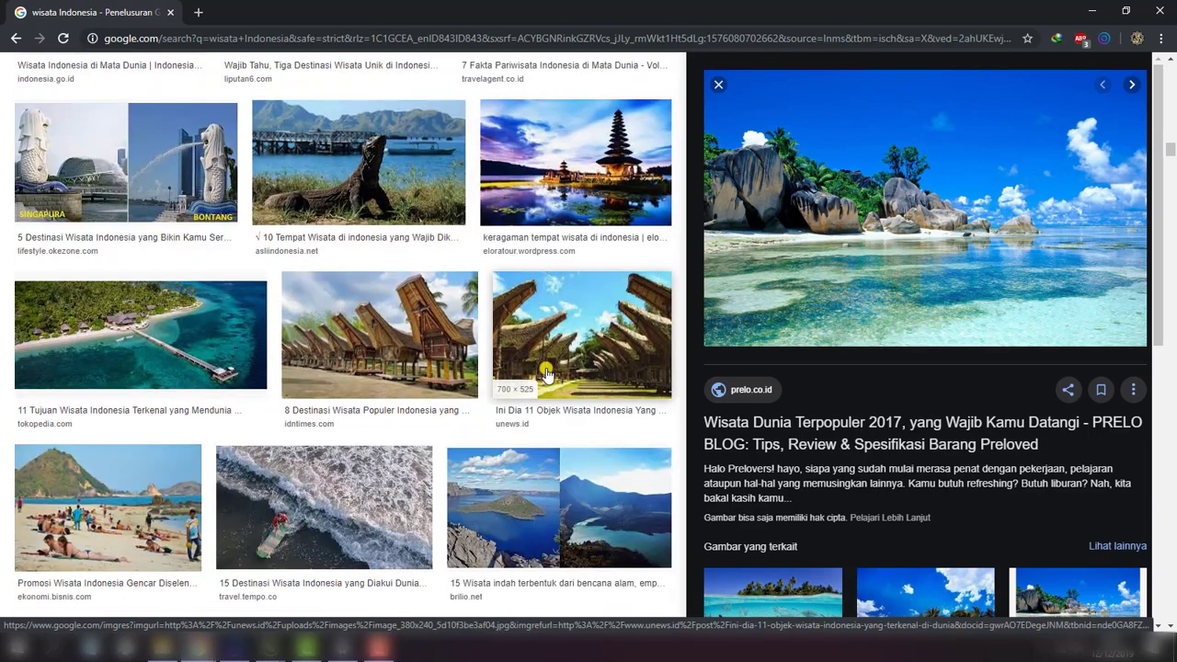
pyautogui.click(140, 322)
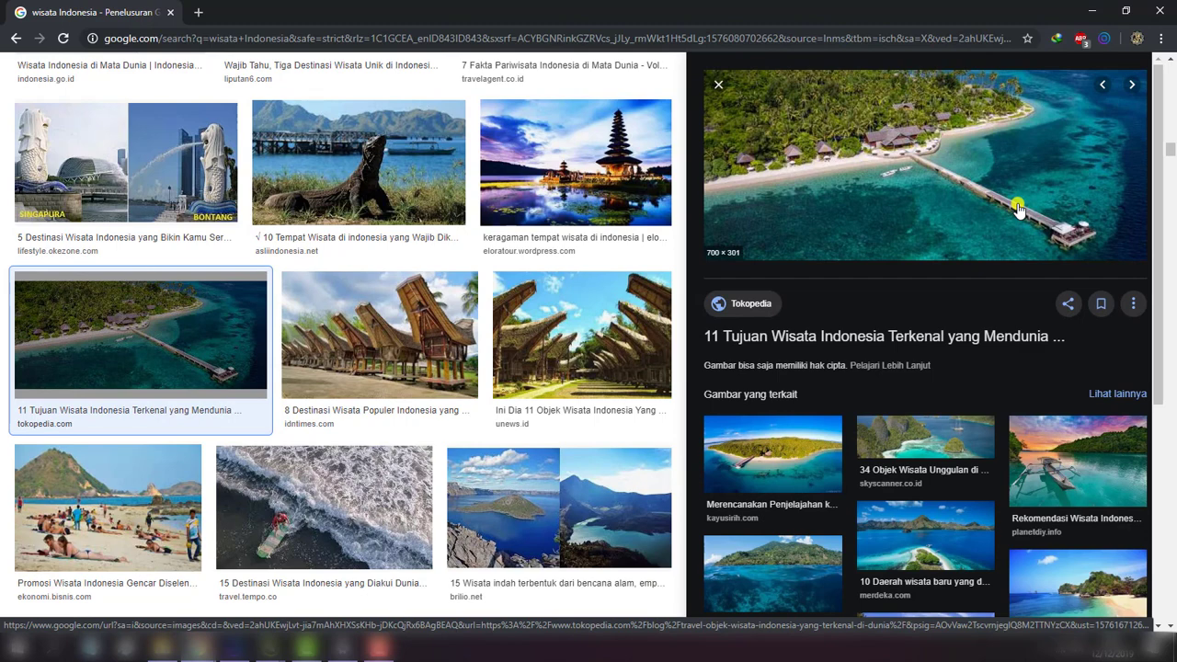
pyautogui.scroll(-3, 342, 396)
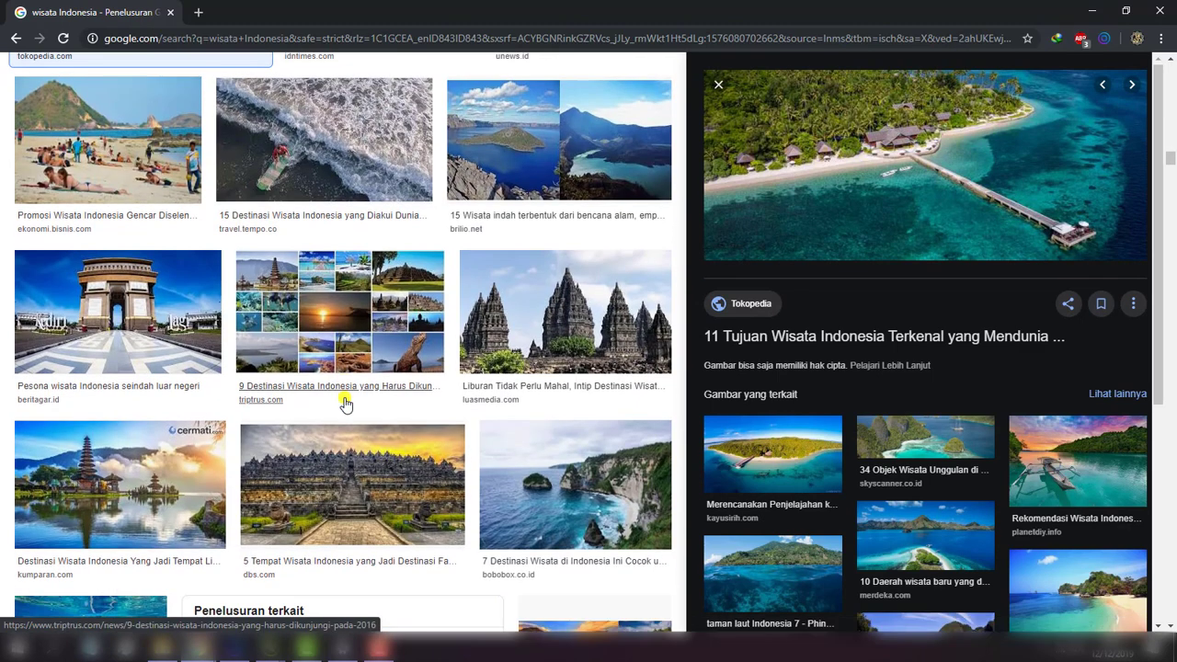
pyautogui.click(589, 297)
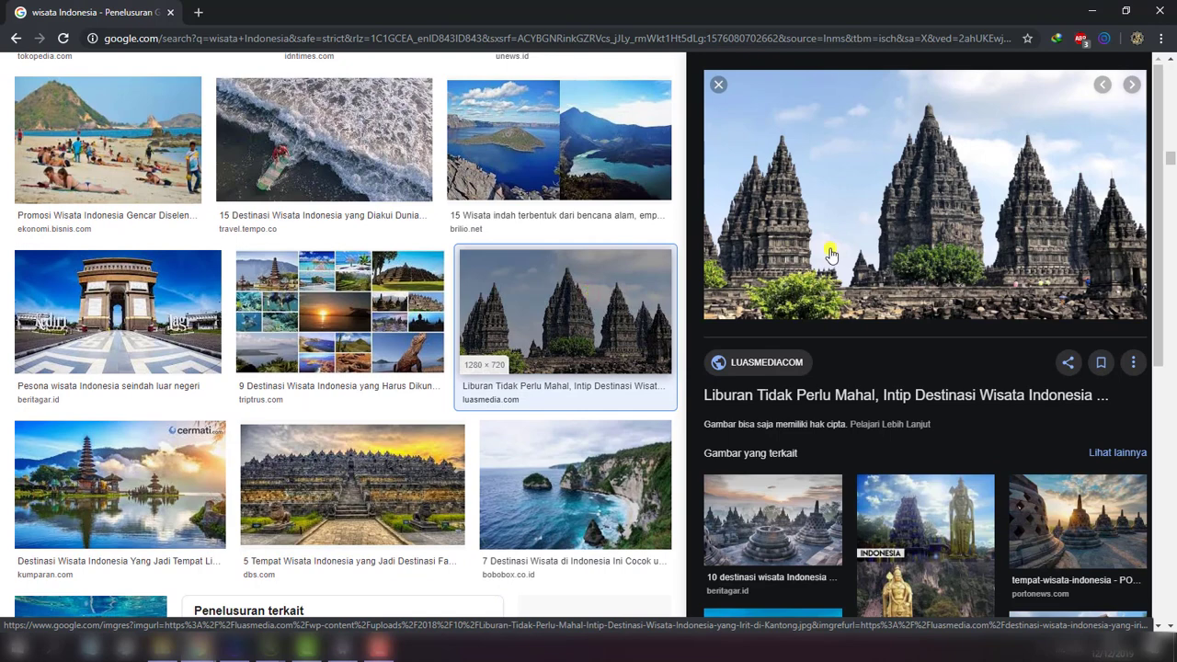
pyautogui.rightClick(863, 197)
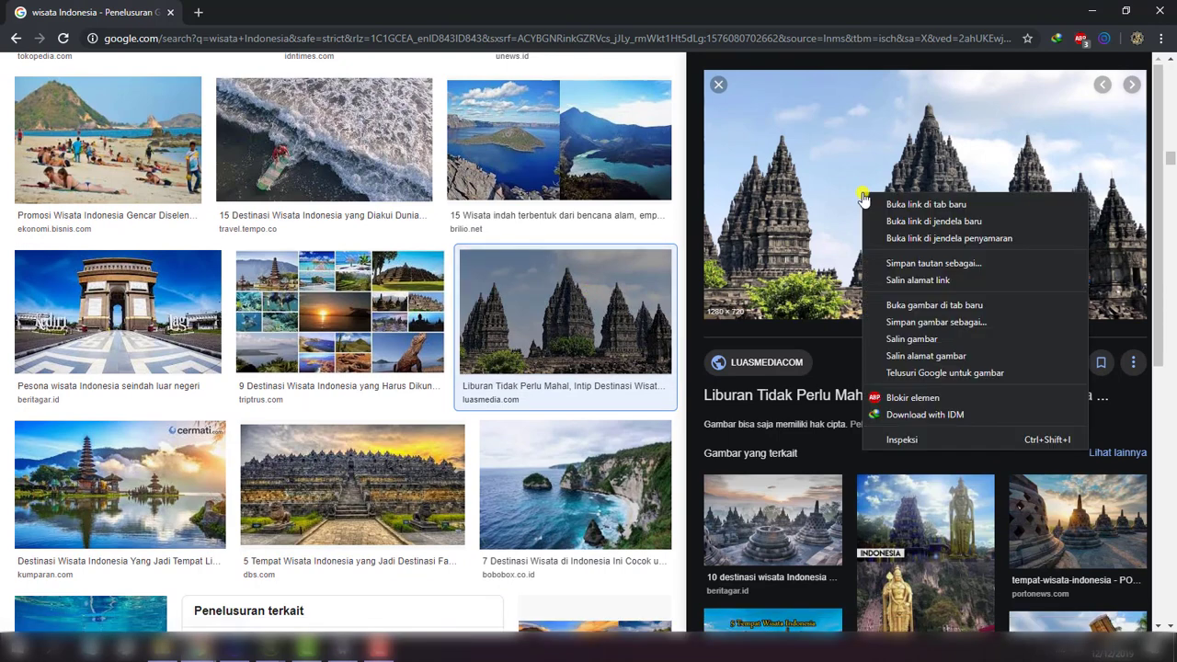
pyautogui.click(993, 342)
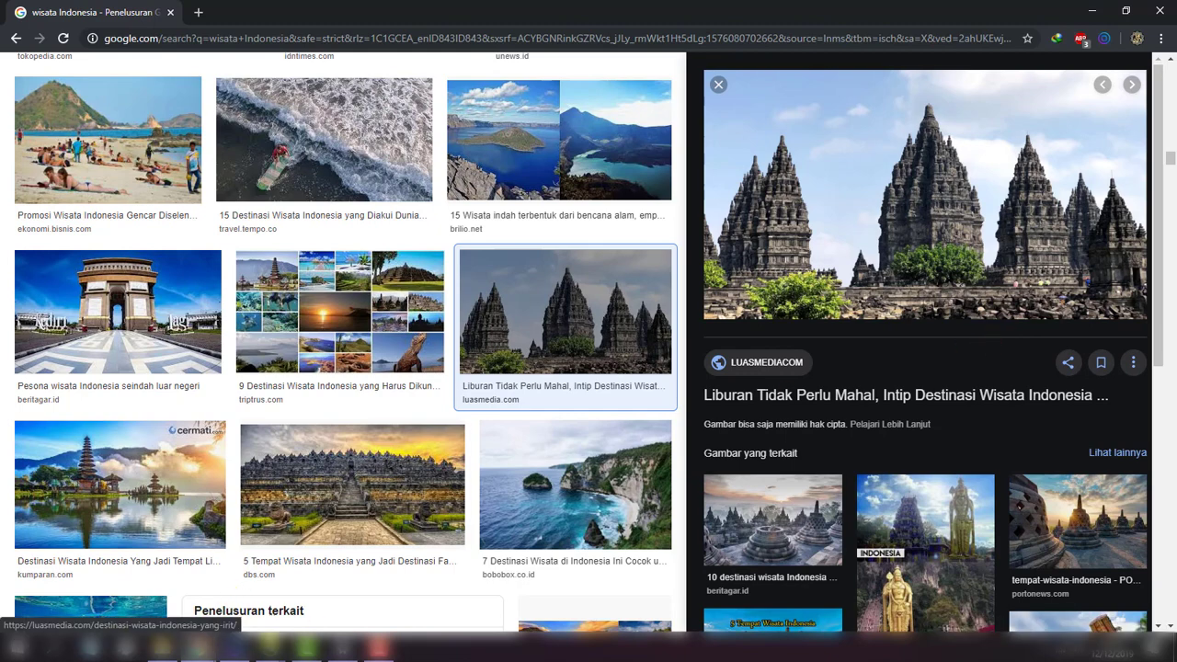
pyautogui.moveTo(199, 648)
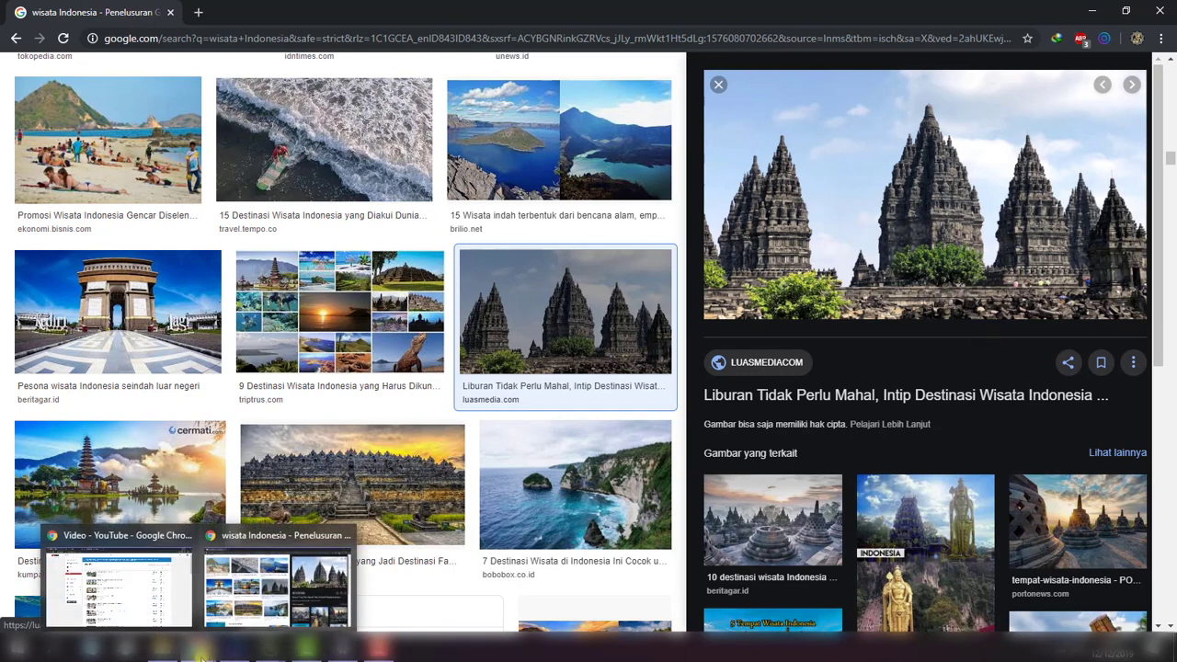
# - Paste the temple photo into CorelDRAW, shrink it, and PowerClip it inside the top white frame
pyautogui.click(354, 589)
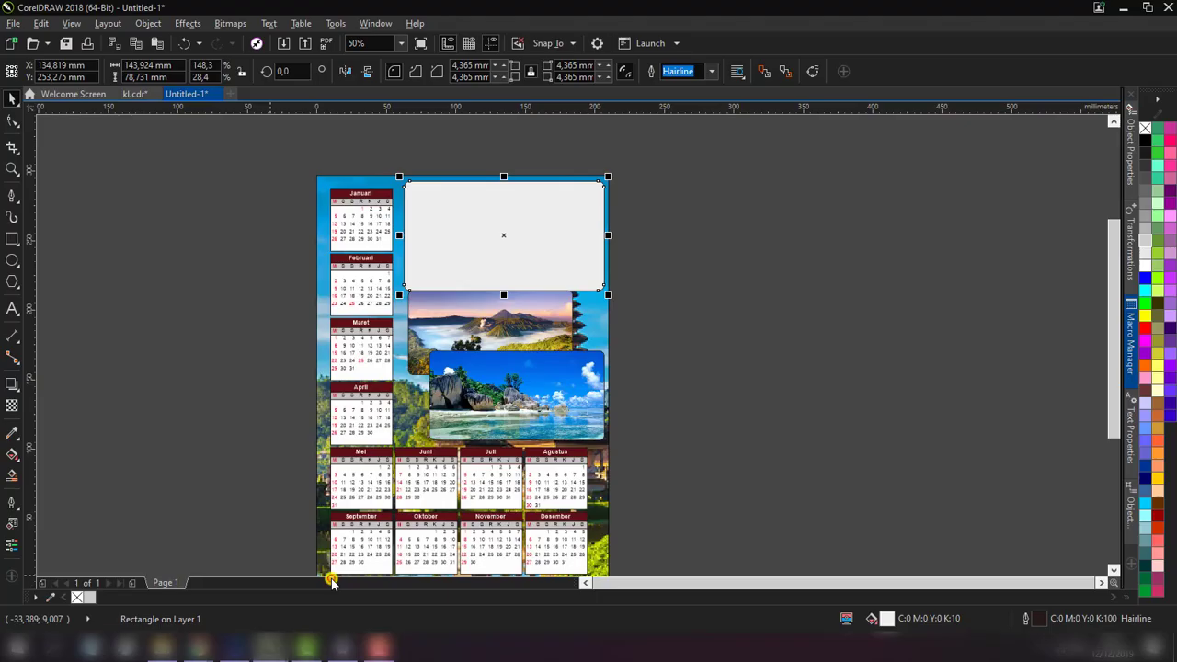
pyautogui.rightClick(682, 375)
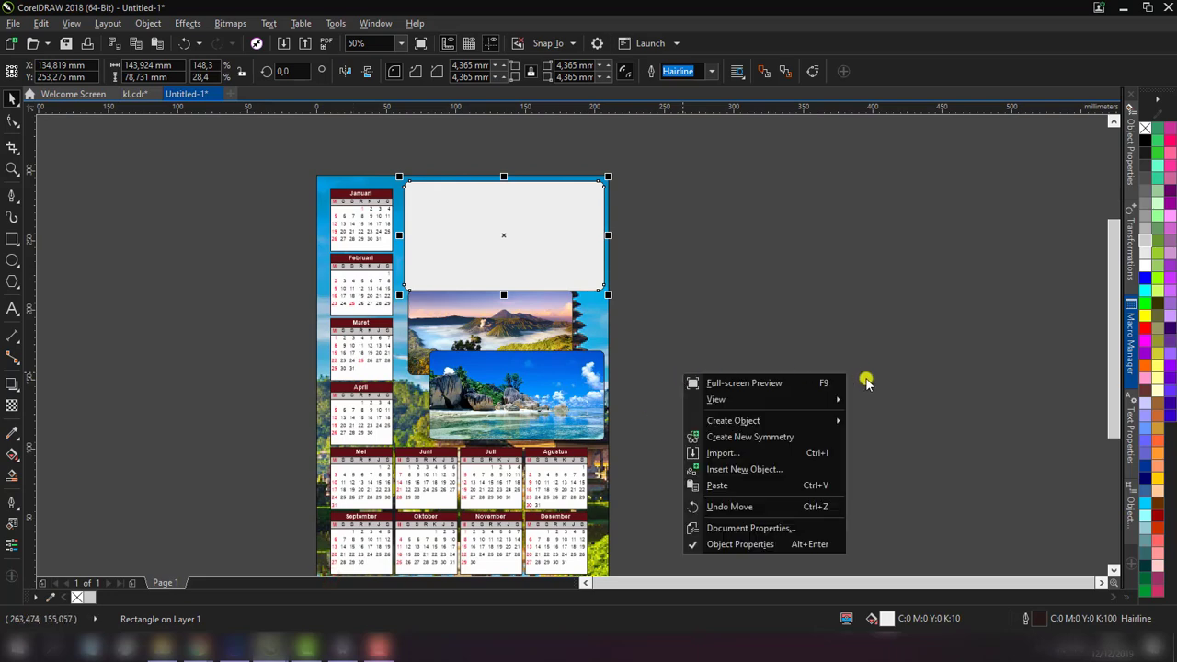
pyautogui.click(723, 485)
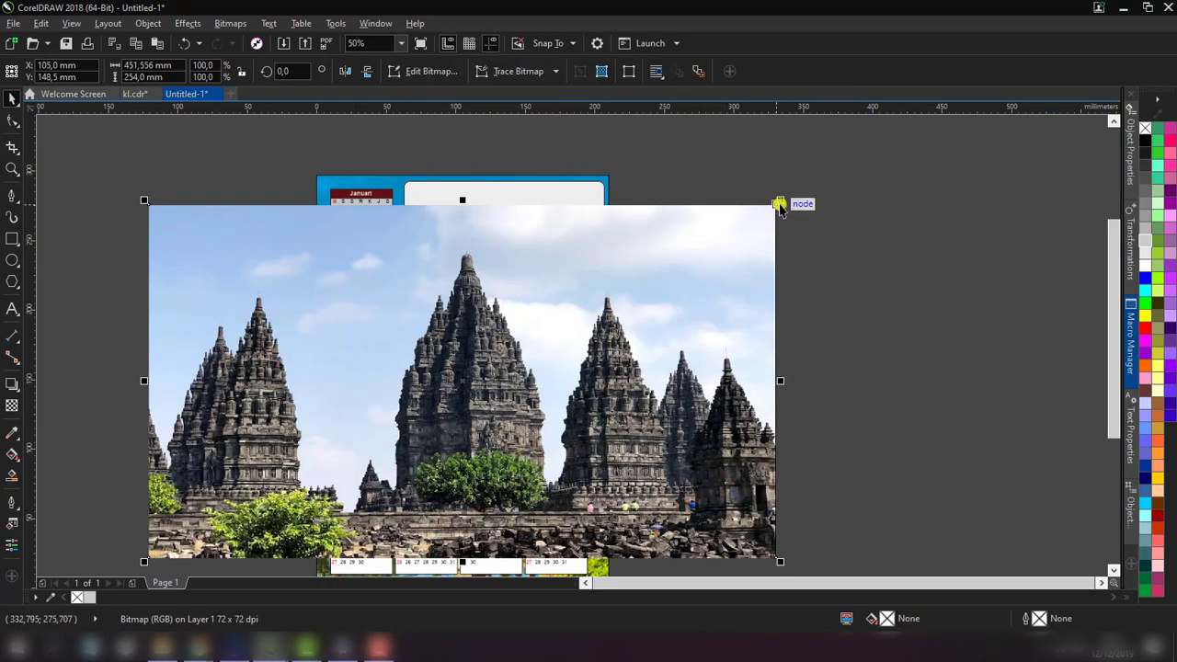
pyautogui.moveTo(780, 201); pyautogui.dragTo(295, 476)
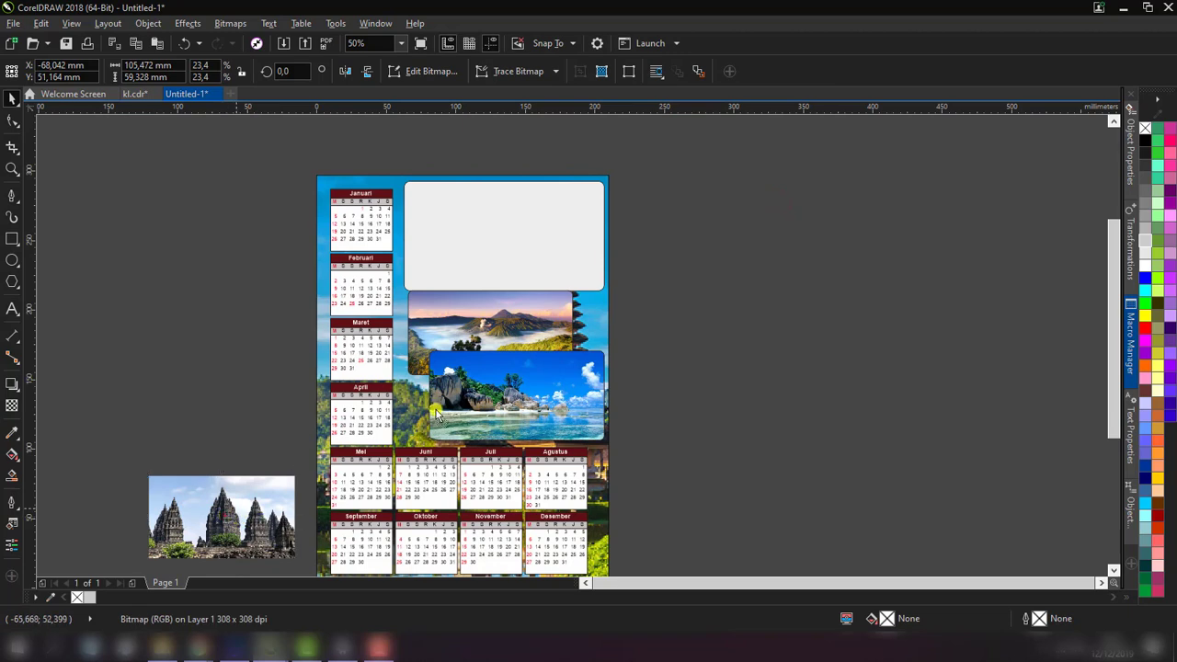
pyautogui.moveTo(223, 522); pyautogui.dragTo(832, 239)
pyautogui.rightClick(831, 193)
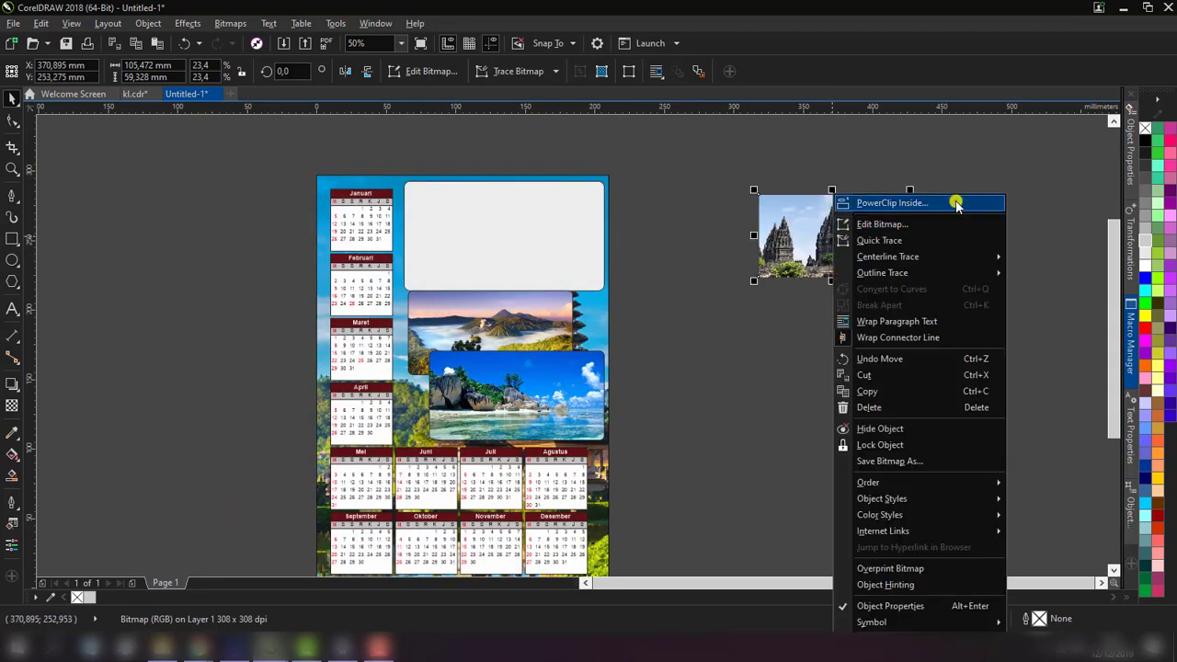
pyautogui.press('Escape')
pyautogui.press('Escape')
pyautogui.click(492, 226)
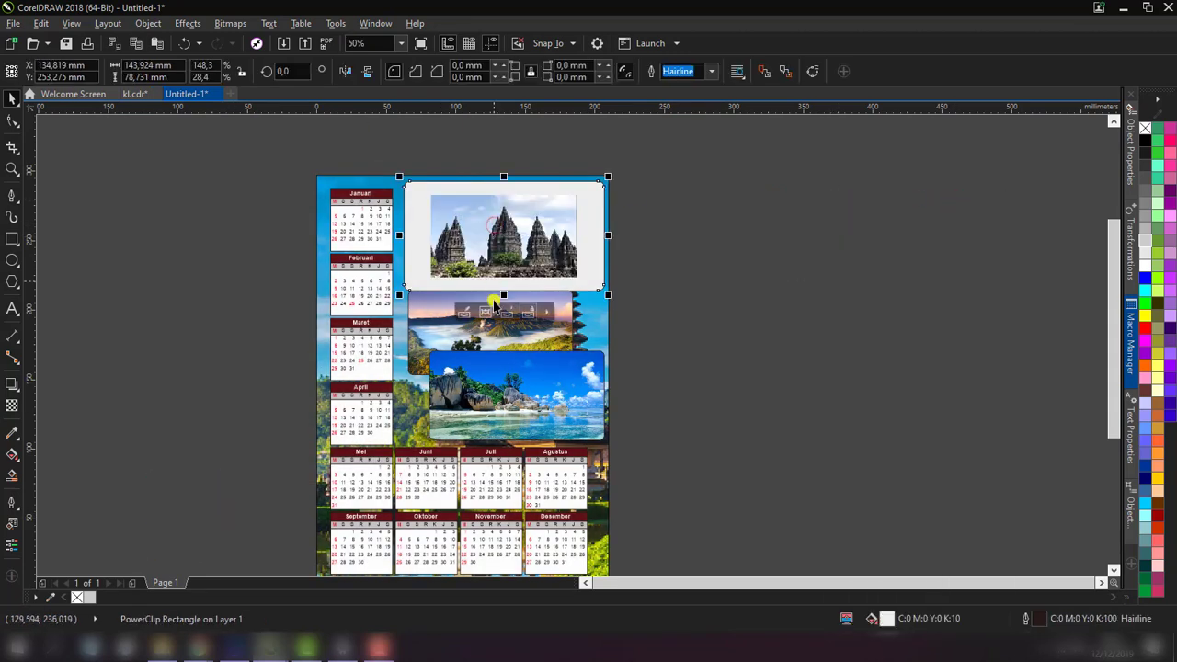
# - Resize and shift the temple photo within its frame so it covers the frame
pyautogui.keyDown('ctrl'); pyautogui.click(542, 260); pyautogui.keyUp('ctrl')
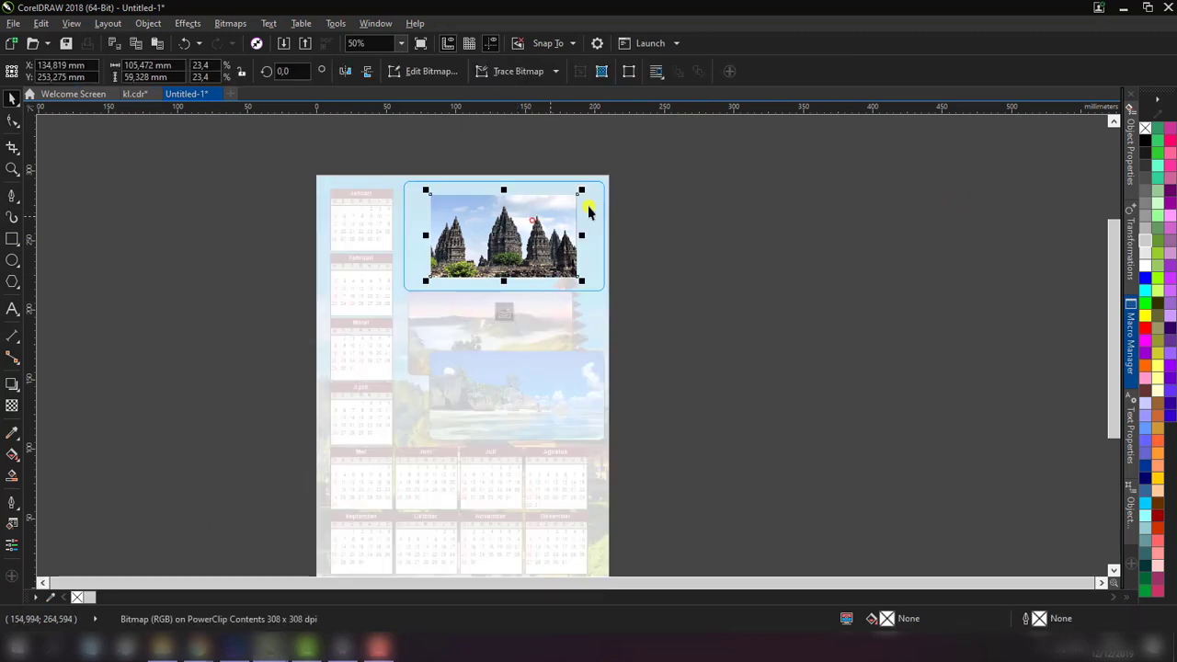
pyautogui.moveTo(585, 190)
pyautogui.mouseDown()
pyautogui.moveTo(670, 157)
pyautogui.moveTo(634, 161)
pyautogui.mouseUp()
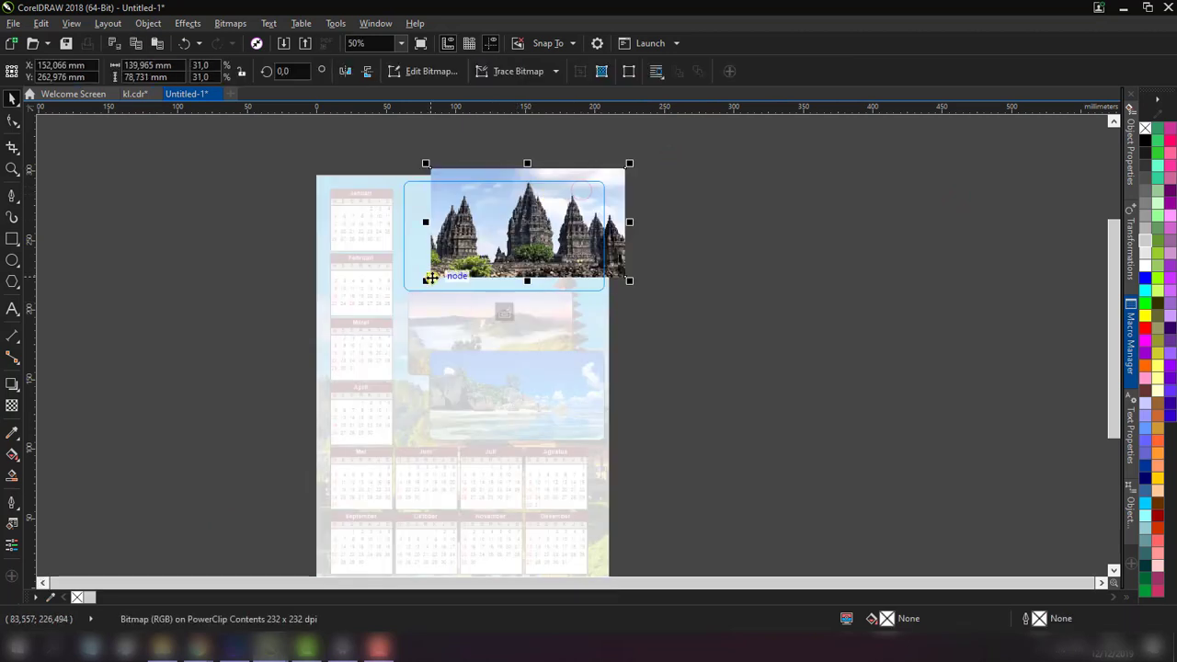
pyautogui.moveTo(425, 280); pyautogui.dragTo(394, 300)
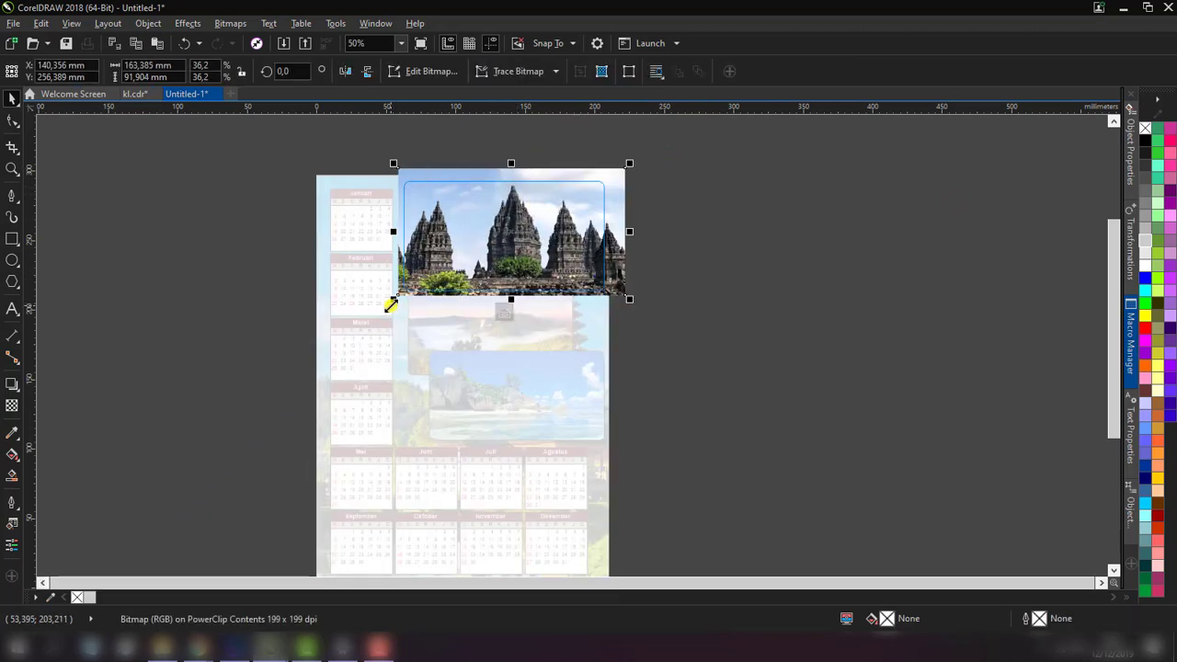
pyautogui.moveTo(628, 302); pyautogui.dragTo(612, 290)
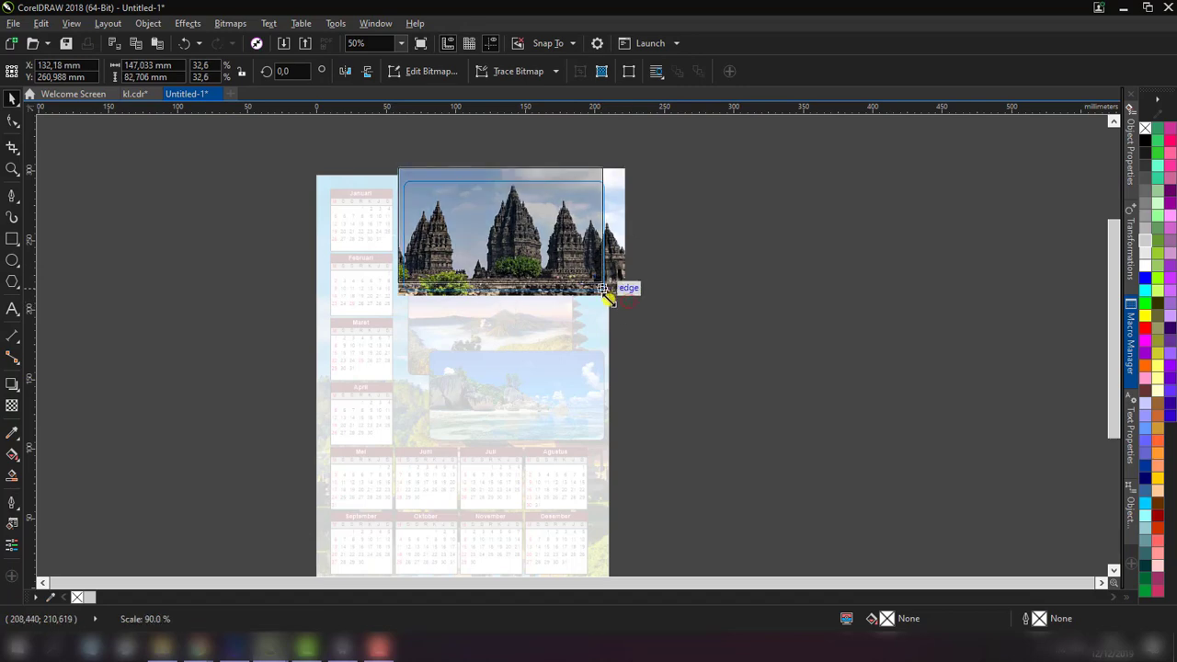
pyautogui.moveTo(548, 258); pyautogui.dragTo(548, 269)
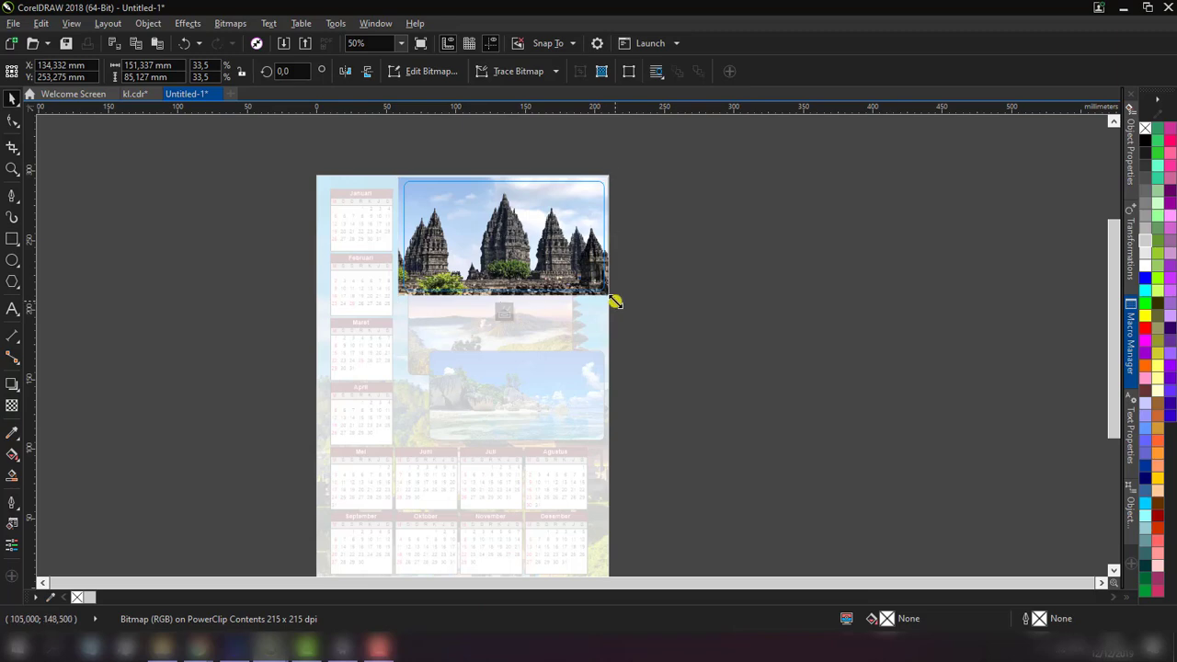
pyautogui.moveTo(612, 302); pyautogui.dragTo(612, 301)
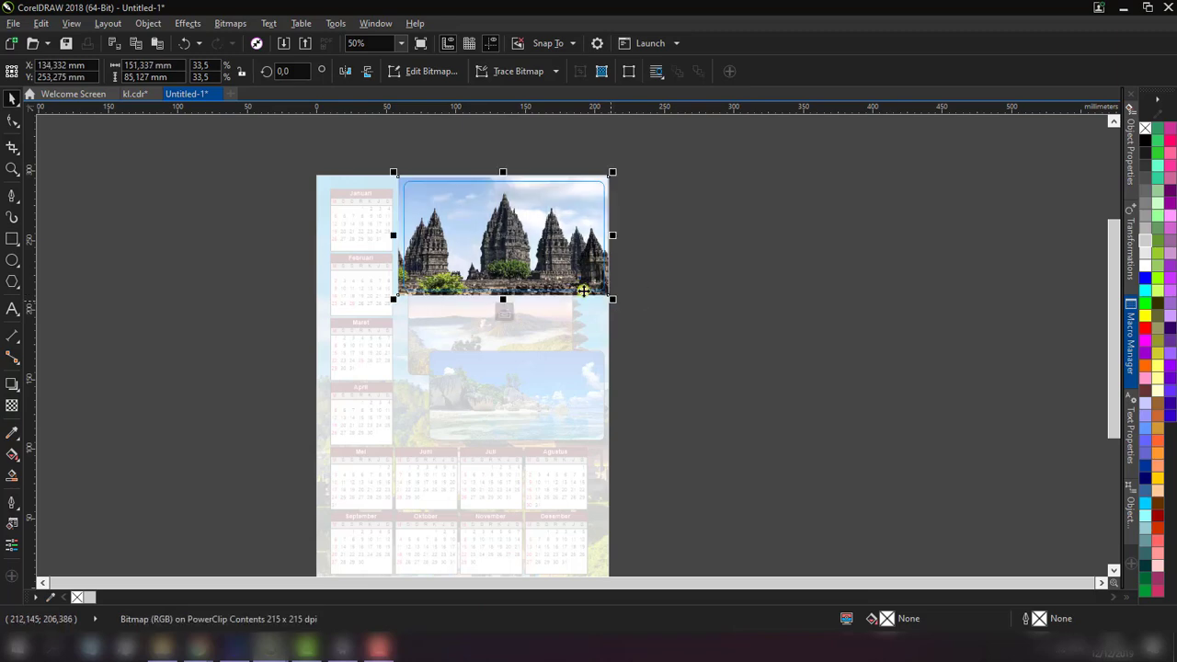
pyautogui.click(507, 312)
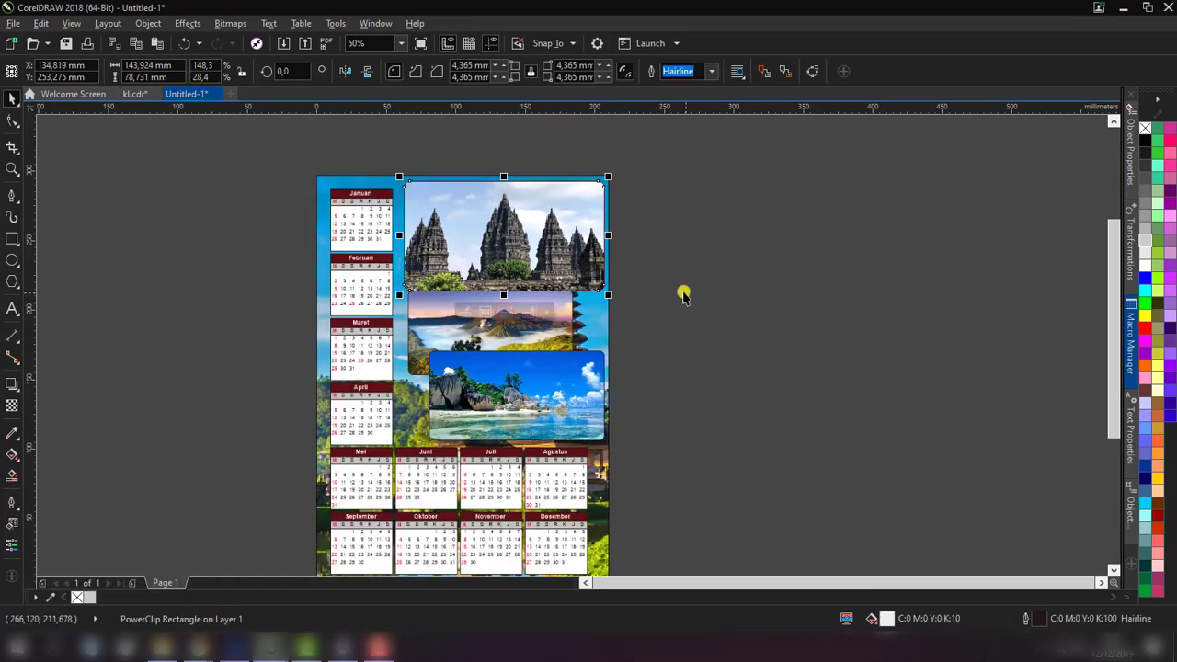
pyautogui.click(708, 244)
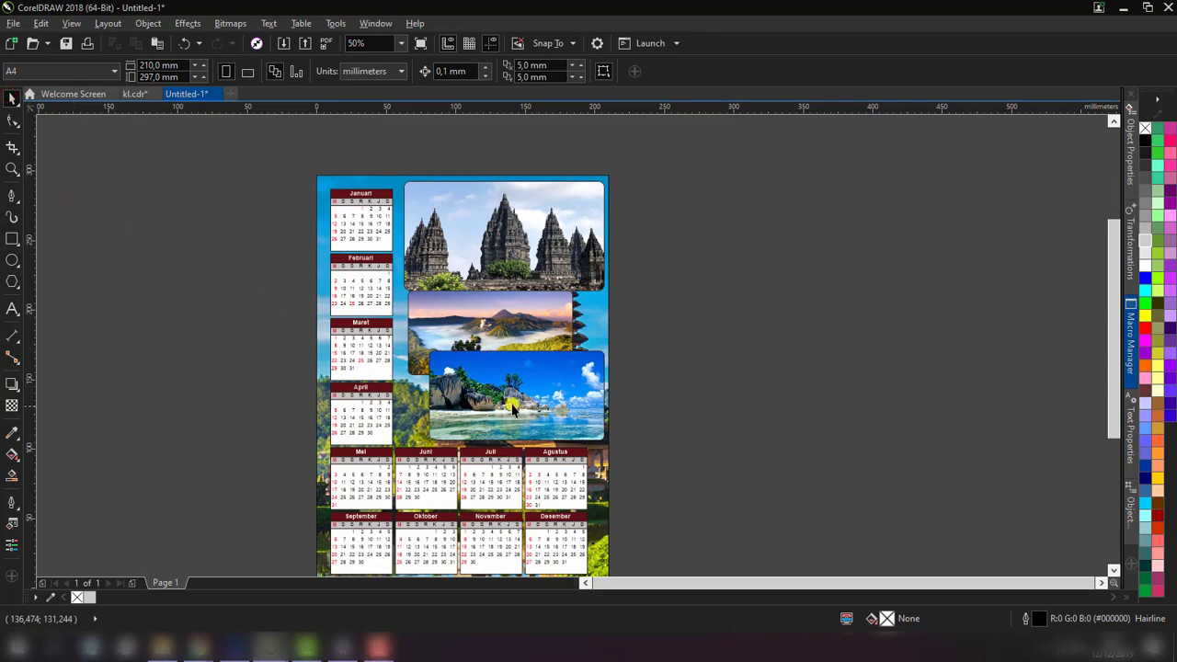
# - Give the beach photo a drop shadow and move it lower on the page
pyautogui.moveTo(513, 409); pyautogui.dragTo(494, 283)
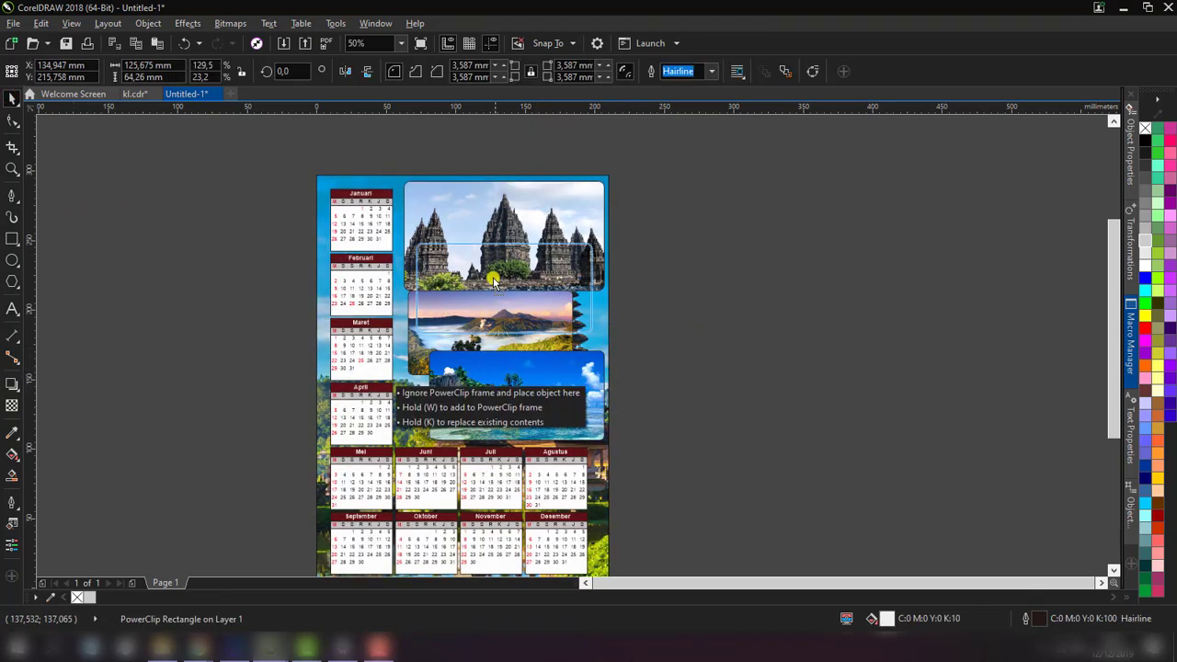
pyautogui.moveTo(494, 283); pyautogui.dragTo(394, 324)
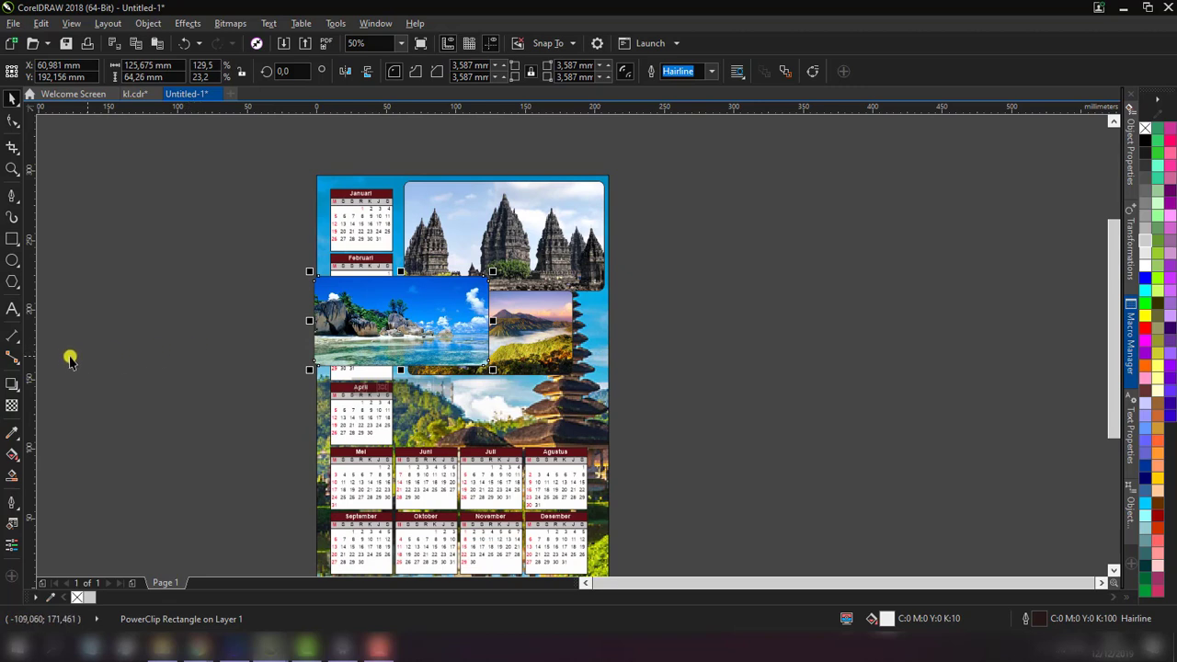
pyautogui.click(12, 386)
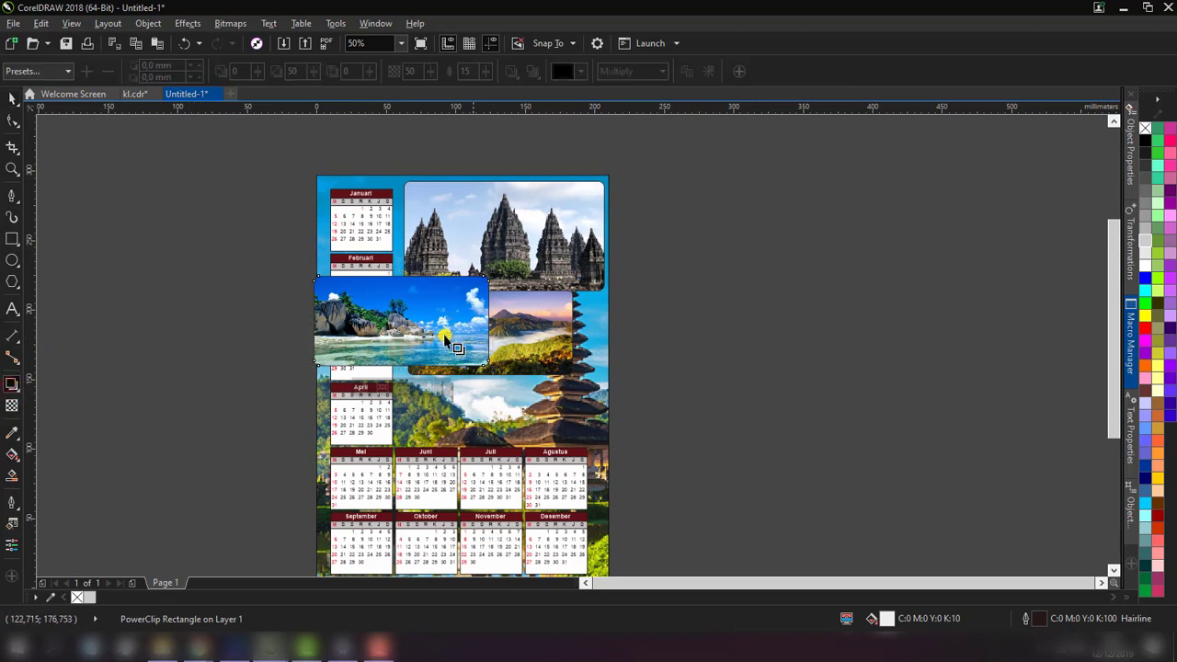
pyautogui.moveTo(401, 321)
pyautogui.mouseDown()
pyautogui.moveTo(402, 366)
pyautogui.moveTo(487, 321)
pyautogui.mouseUp()
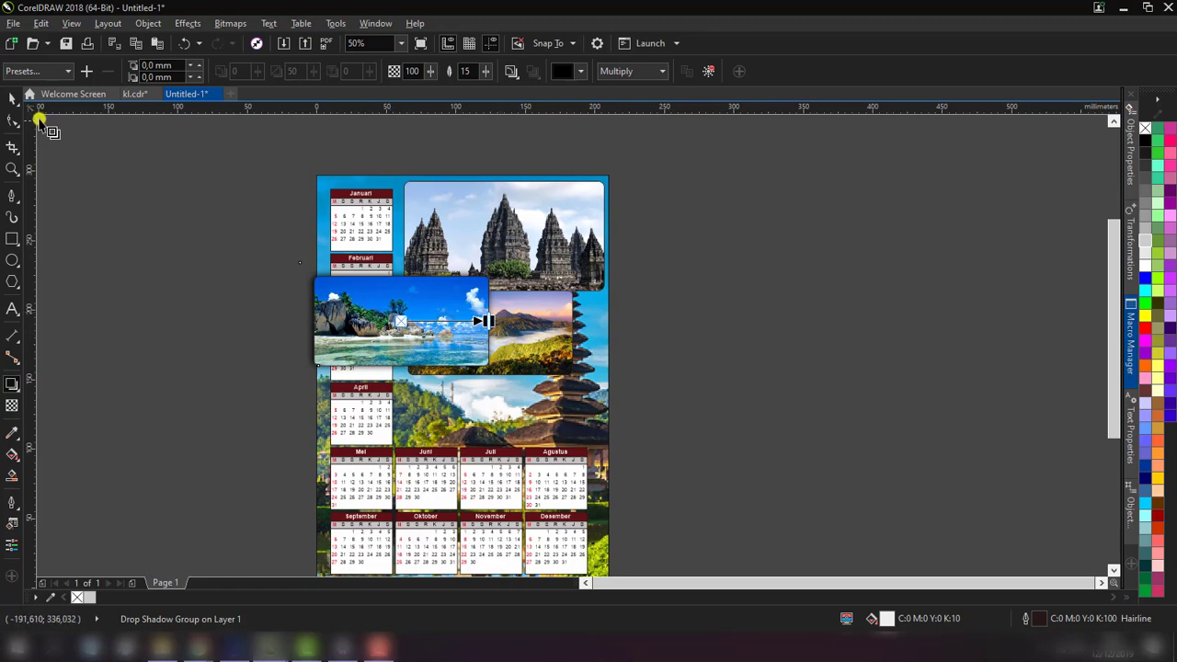
pyautogui.click(12, 99)
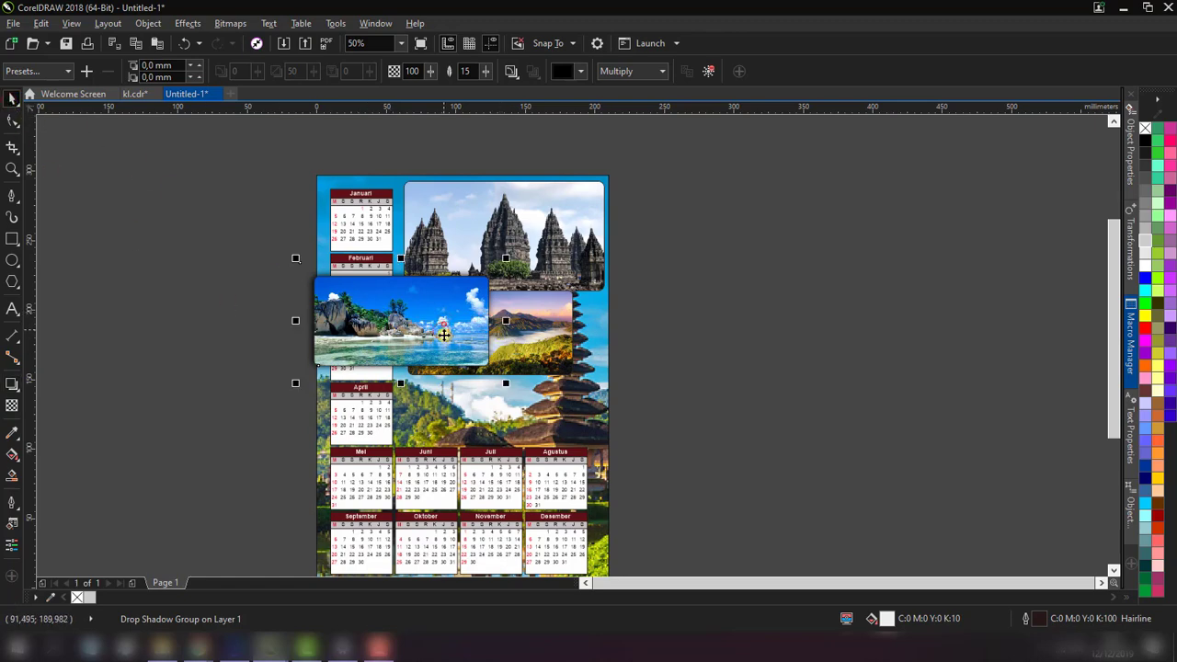
pyautogui.moveTo(444, 335); pyautogui.dragTo(442, 515)
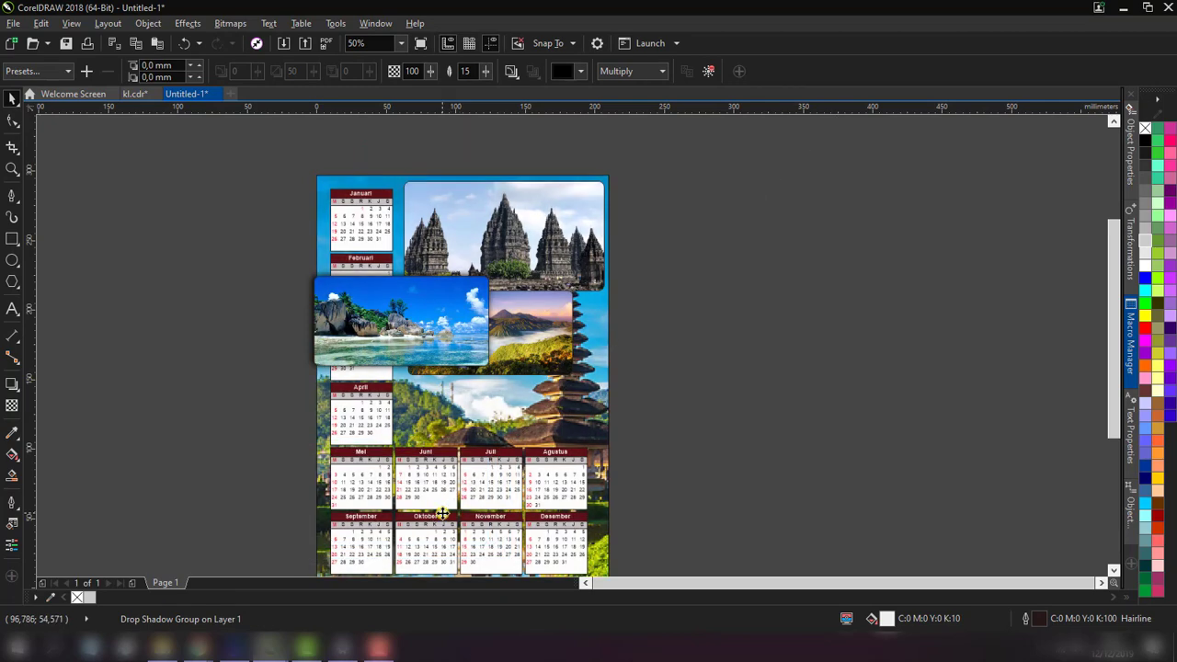
# - Add drop shadows to the Bromo and Prambanan photos, with opacity 52
pyautogui.click(508, 330)
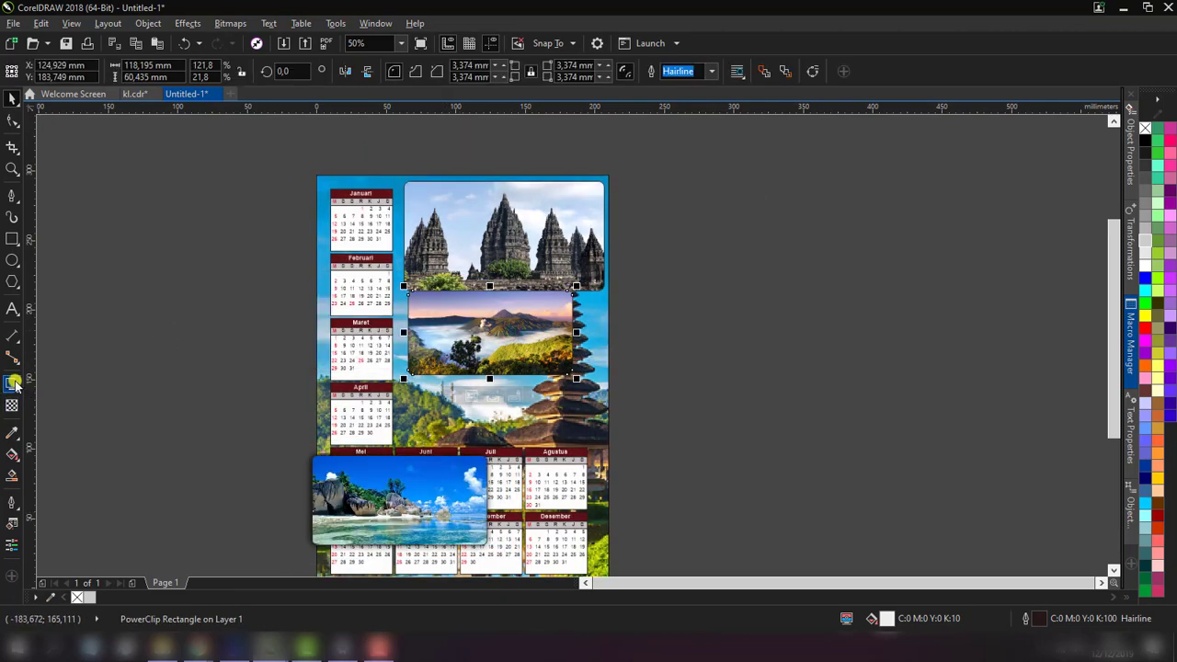
pyautogui.click(11, 387)
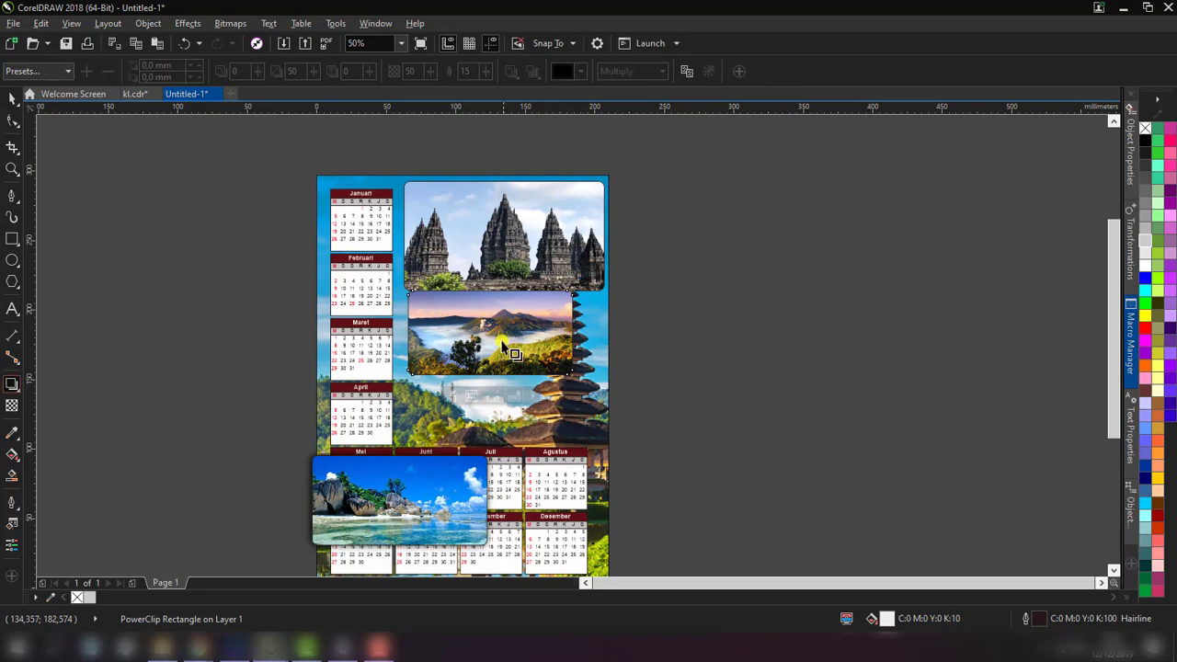
pyautogui.moveTo(490, 332); pyautogui.dragTo(613, 341)
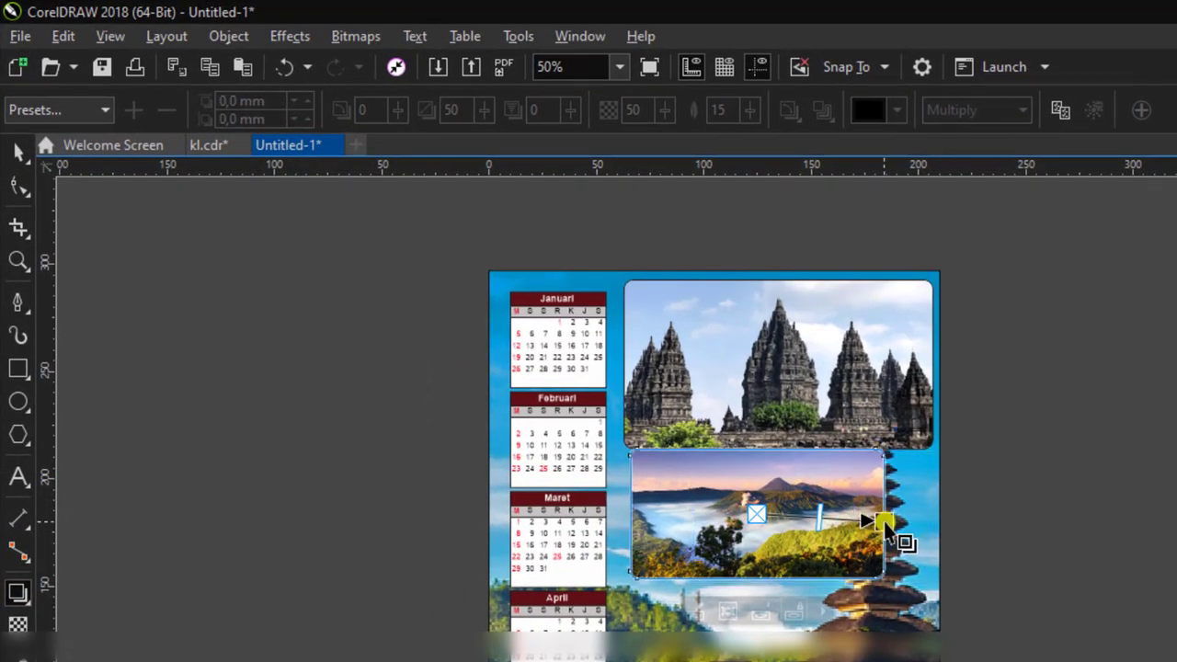
pyautogui.moveTo(931, 533); pyautogui.dragTo(883, 514)
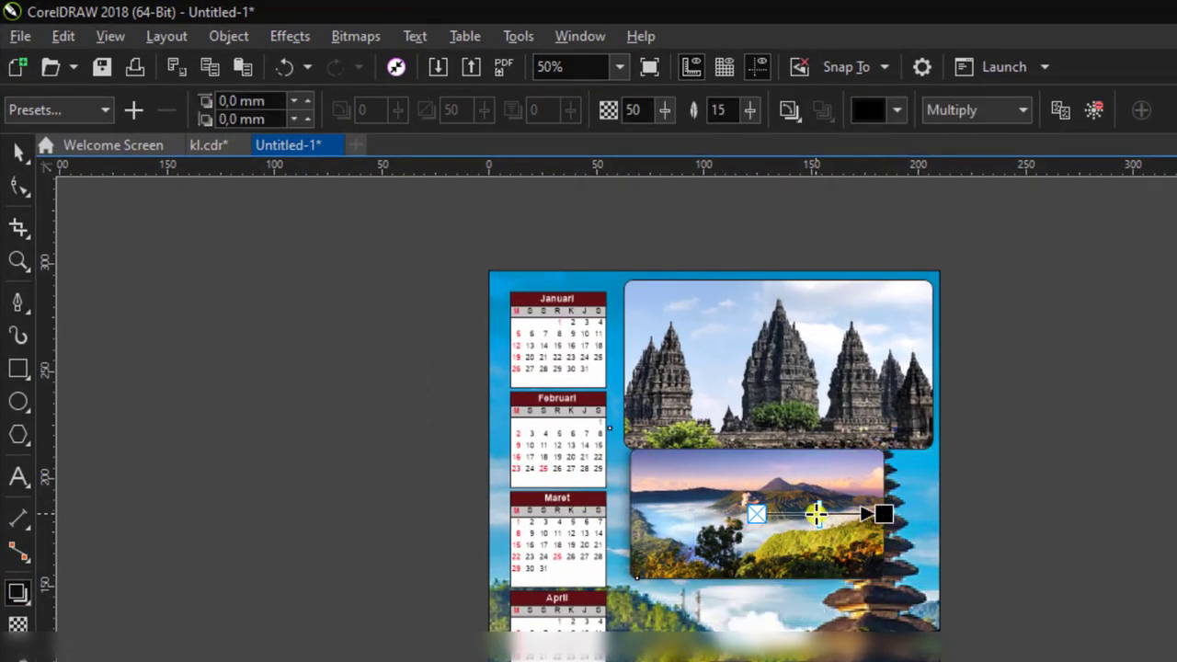
pyautogui.click(792, 352)
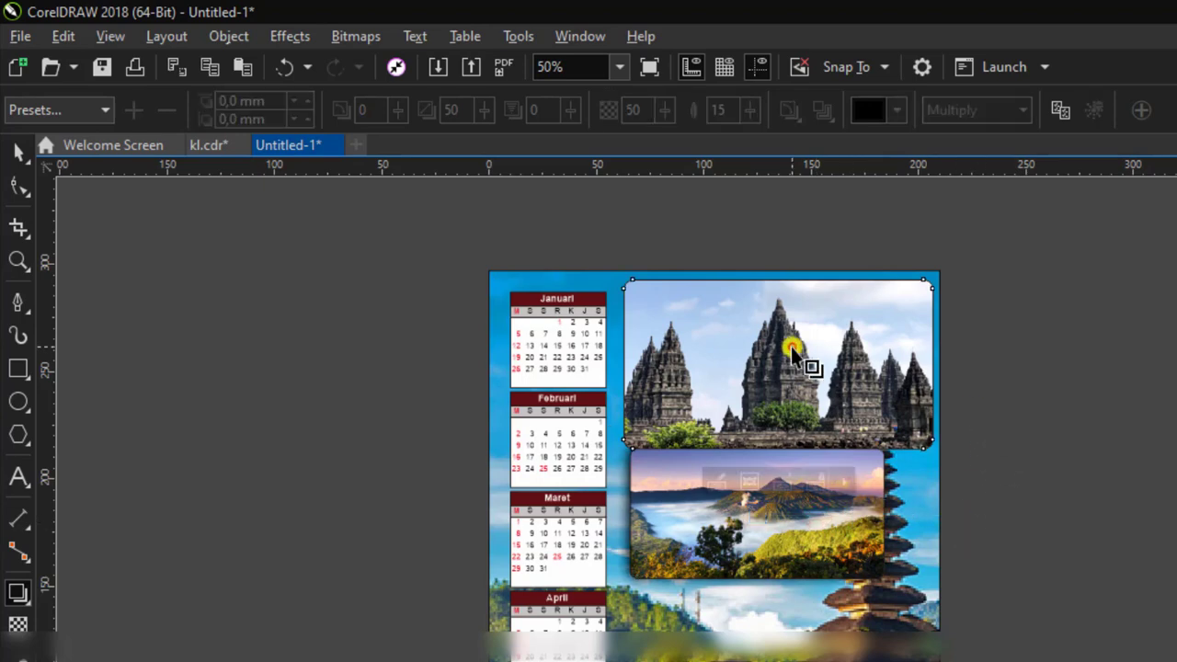
pyautogui.moveTo(777, 365)
pyautogui.mouseDown()
pyautogui.moveTo(1057, 438)
pyautogui.moveTo(920, 370)
pyautogui.mouseUp()
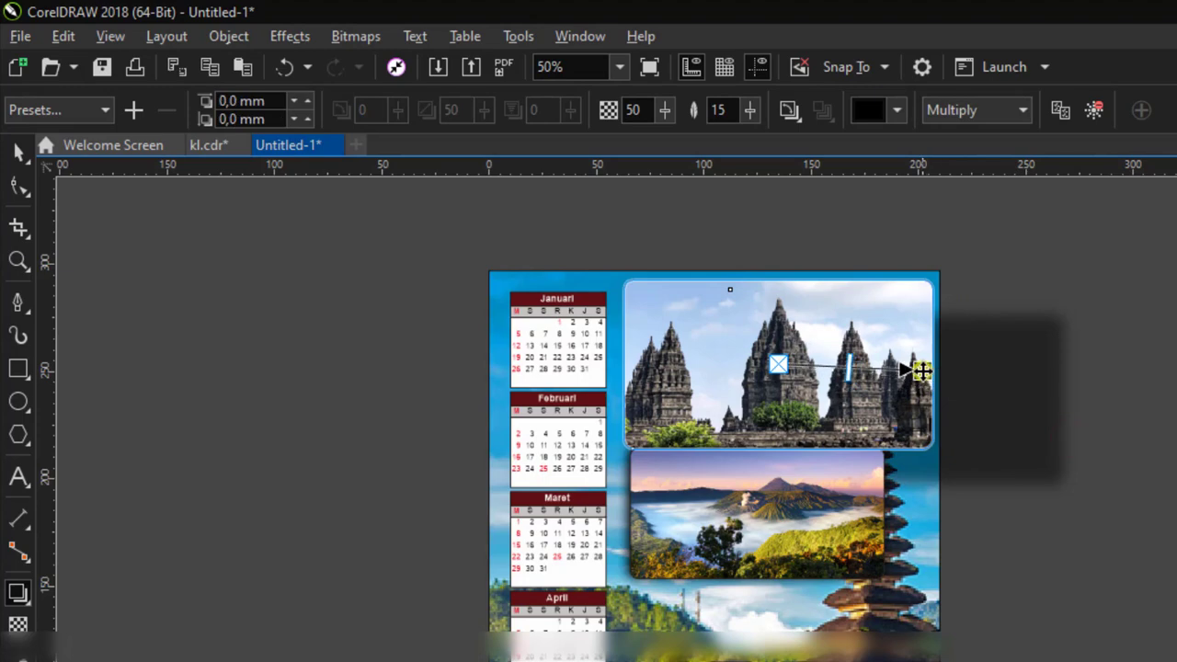
pyautogui.moveTo(848, 368); pyautogui.dragTo(881, 366)
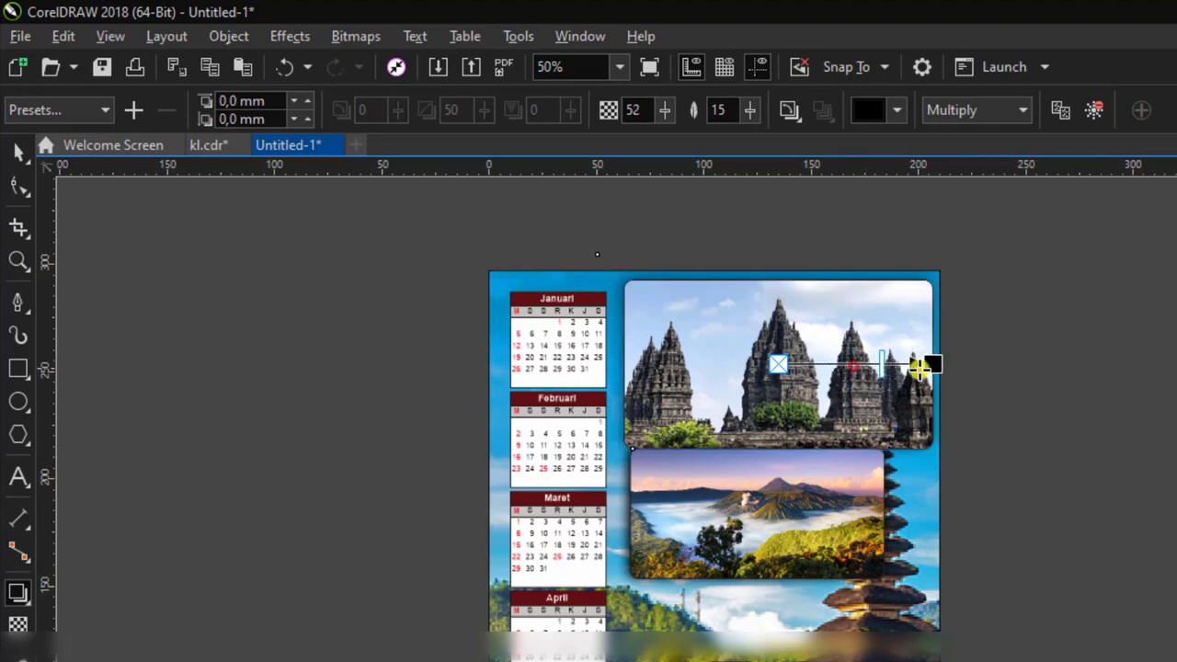
pyautogui.click(341, 544)
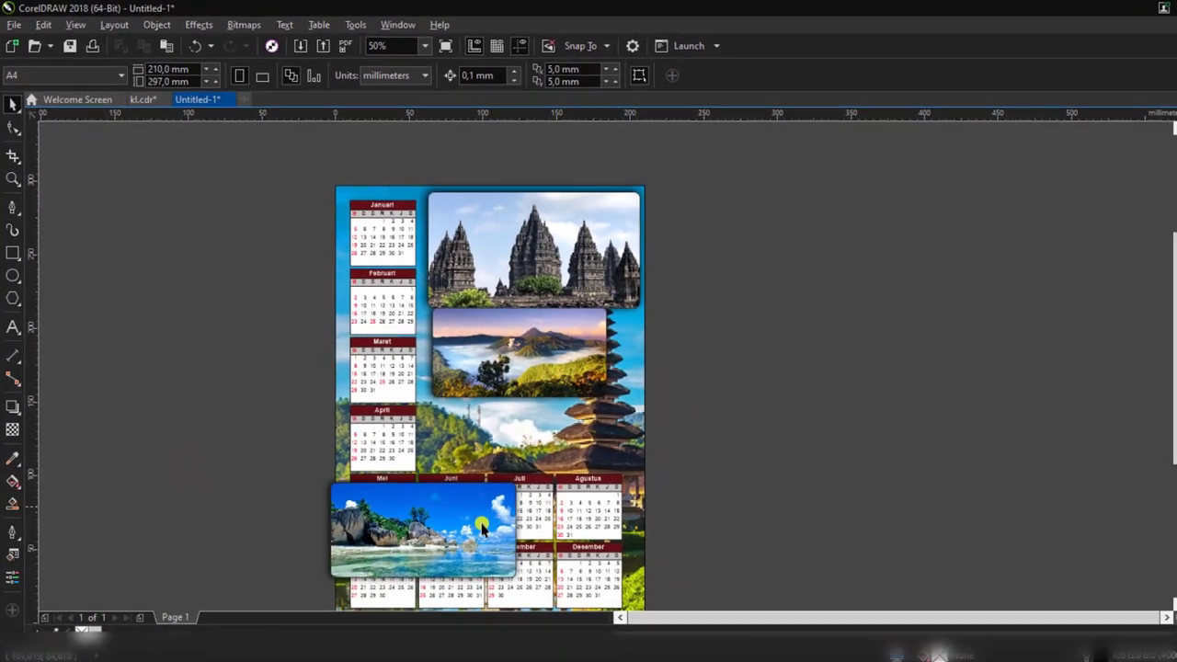
# - Bring the beach photo back onto the page and move it one step forward in stacking order
pyautogui.moveTo(482, 529); pyautogui.dragTo(855, 377)
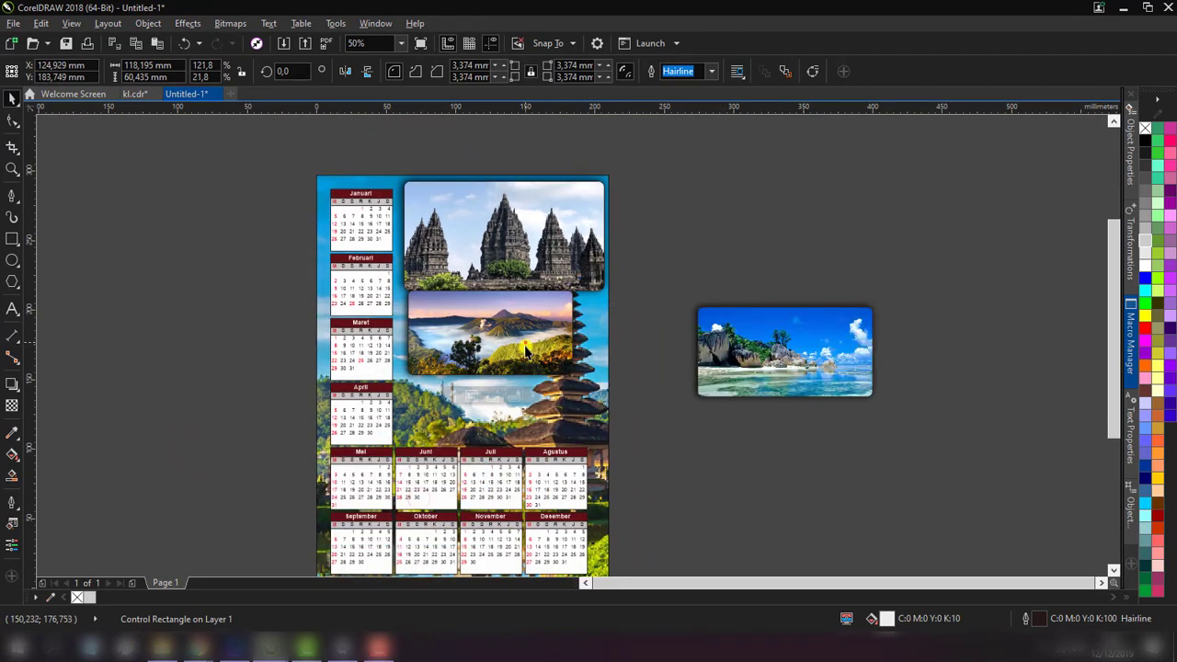
pyautogui.moveTo(526, 350); pyautogui.dragTo(514, 412)
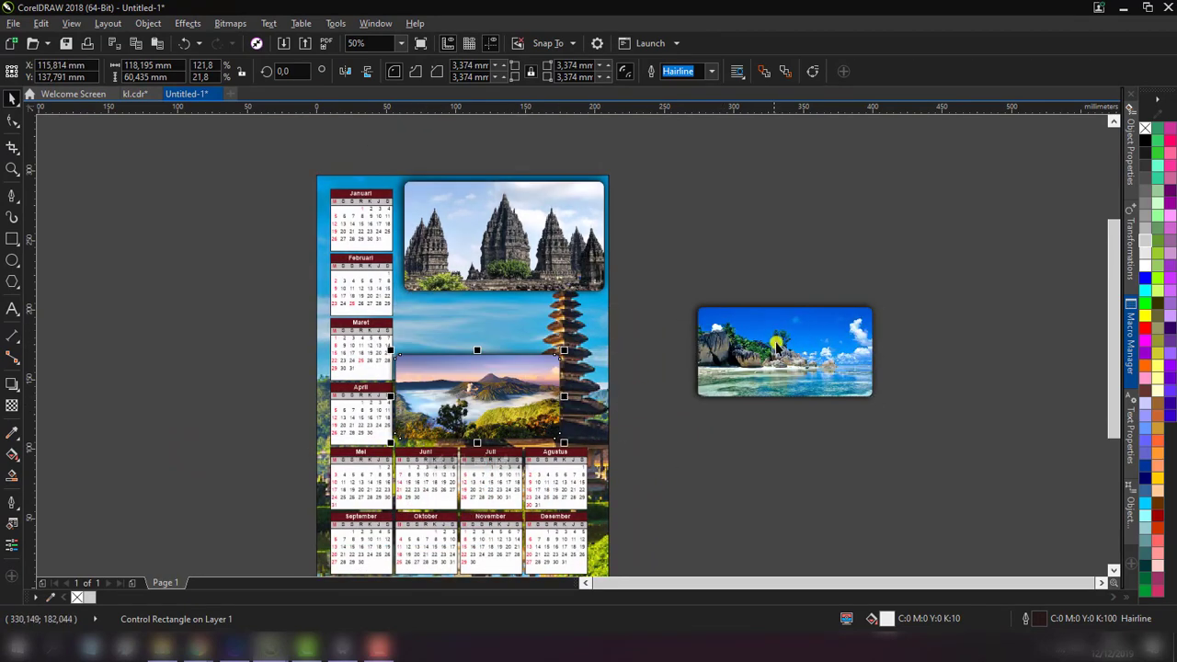
pyautogui.moveTo(805, 368)
pyautogui.mouseDown()
pyautogui.moveTo(525, 333)
pyautogui.moveTo(534, 338)
pyautogui.moveTo(535, 327)
pyautogui.moveTo(532, 343)
pyautogui.mouseUp()
pyautogui.rightClick(532, 342)
pyautogui.moveTo(542, 467)
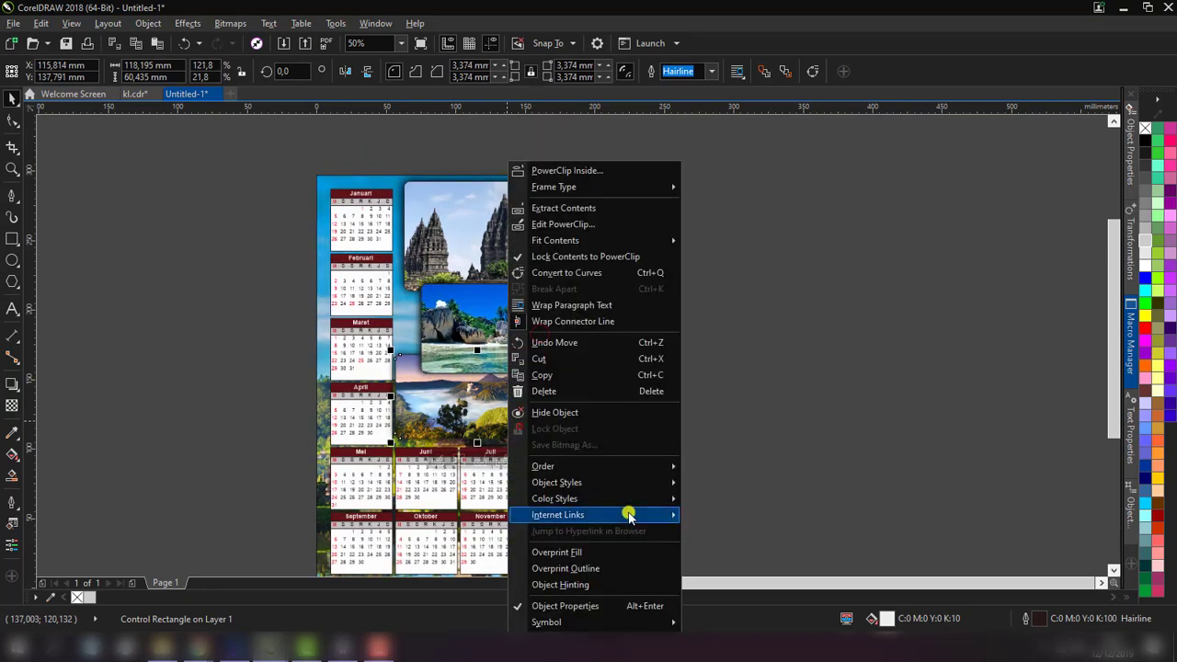
pyautogui.click(759, 554)
pyautogui.rightClick(478, 401)
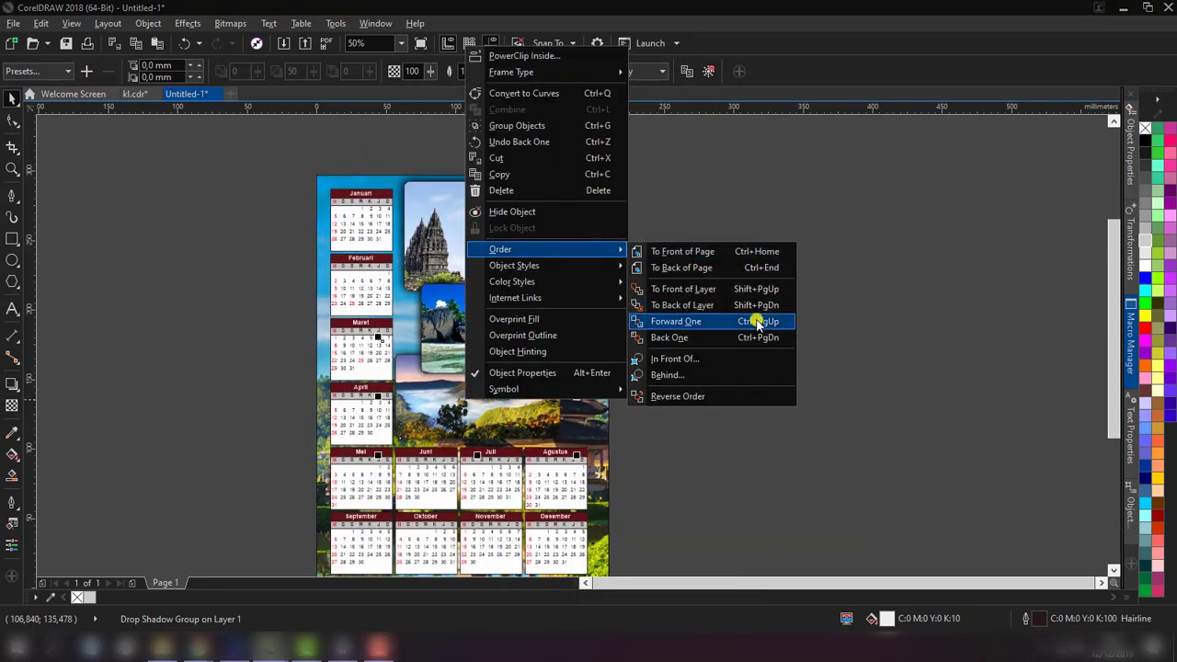
pyautogui.click(699, 288)
# - Place the Bromo photo below the beach photo and fine-tune the photo positions
pyautogui.moveTo(495, 409); pyautogui.dragTo(855, 409)
pyautogui.moveTo(527, 322)
pyautogui.mouseDown()
pyautogui.moveTo(548, 311)
pyautogui.moveTo(544, 281)
pyautogui.mouseUp()
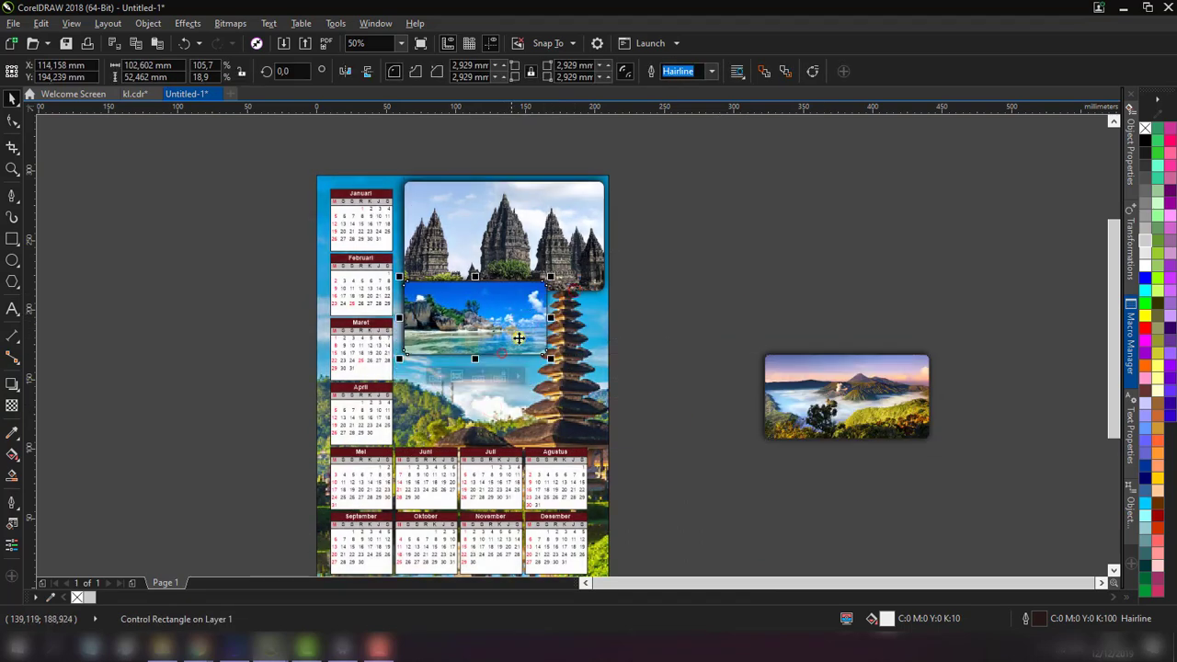
pyautogui.moveTo(847, 364)
pyautogui.mouseDown()
pyautogui.moveTo(501, 366)
pyautogui.moveTo(476, 337)
pyautogui.mouseUp()
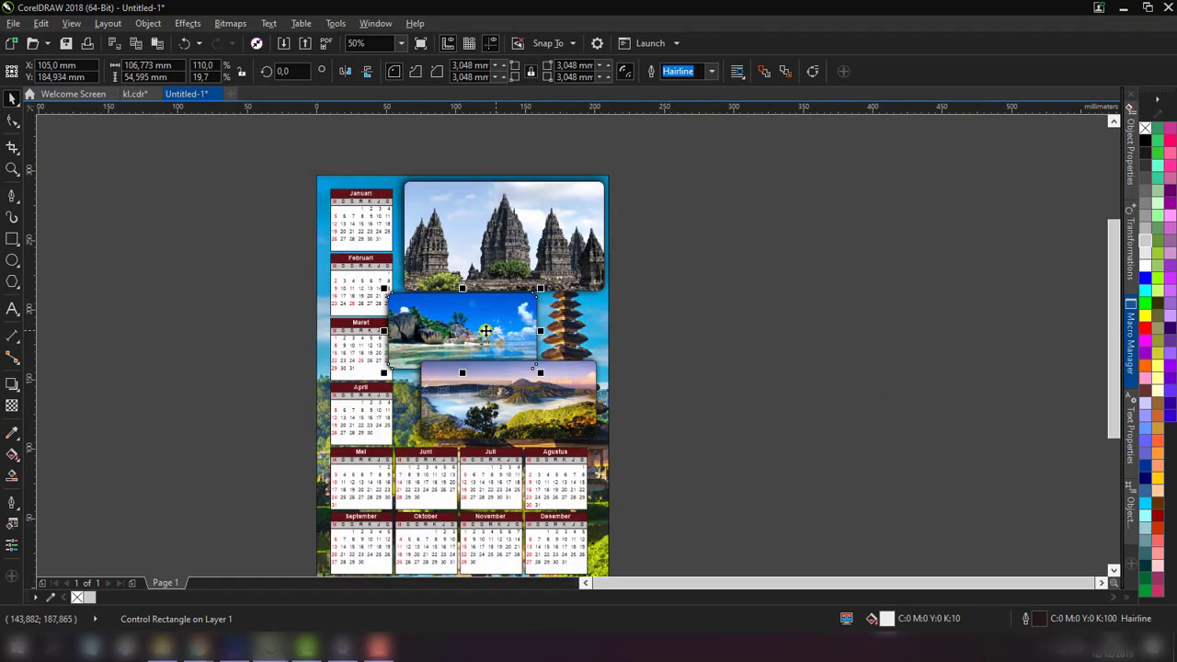
pyautogui.rightClick(357, 359)
pyautogui.click(570, 478)
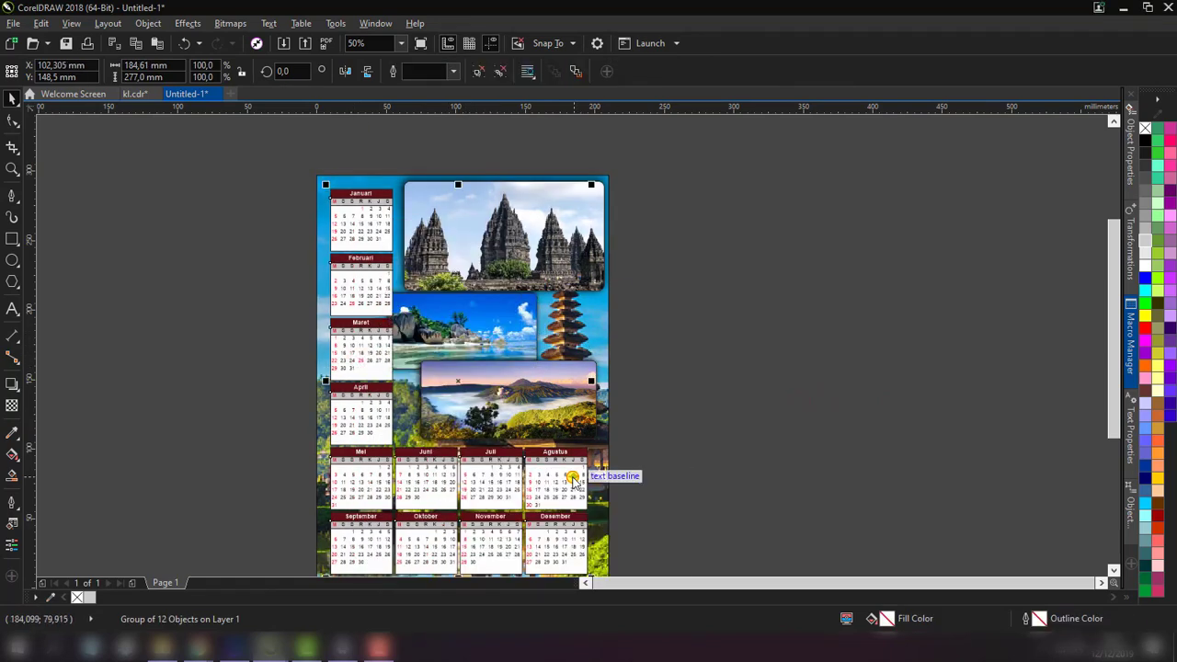
pyautogui.moveTo(504, 239); pyautogui.dragTo(504, 243)
pyautogui.click(757, 307)
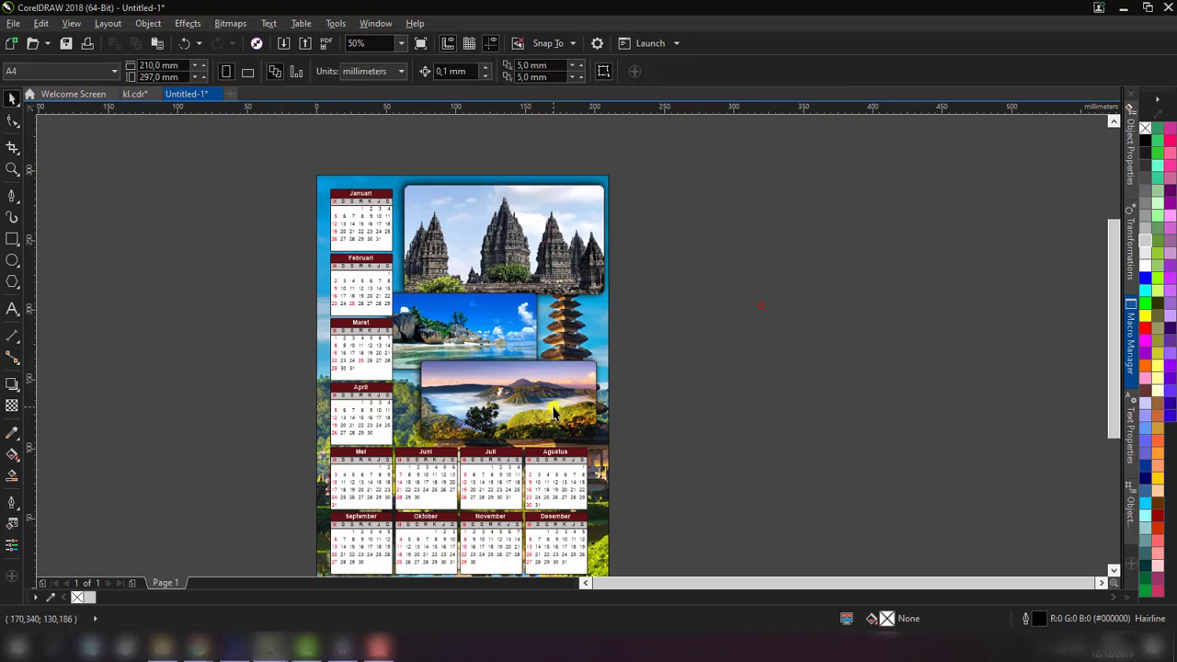
pyautogui.moveTo(460, 333)
pyautogui.mouseDown()
pyautogui.moveTo(463, 300)
pyautogui.moveTo(467, 331)
pyautogui.mouseUp()
pyautogui.click(705, 320)
pyautogui.scroll(-2, 706, 320)
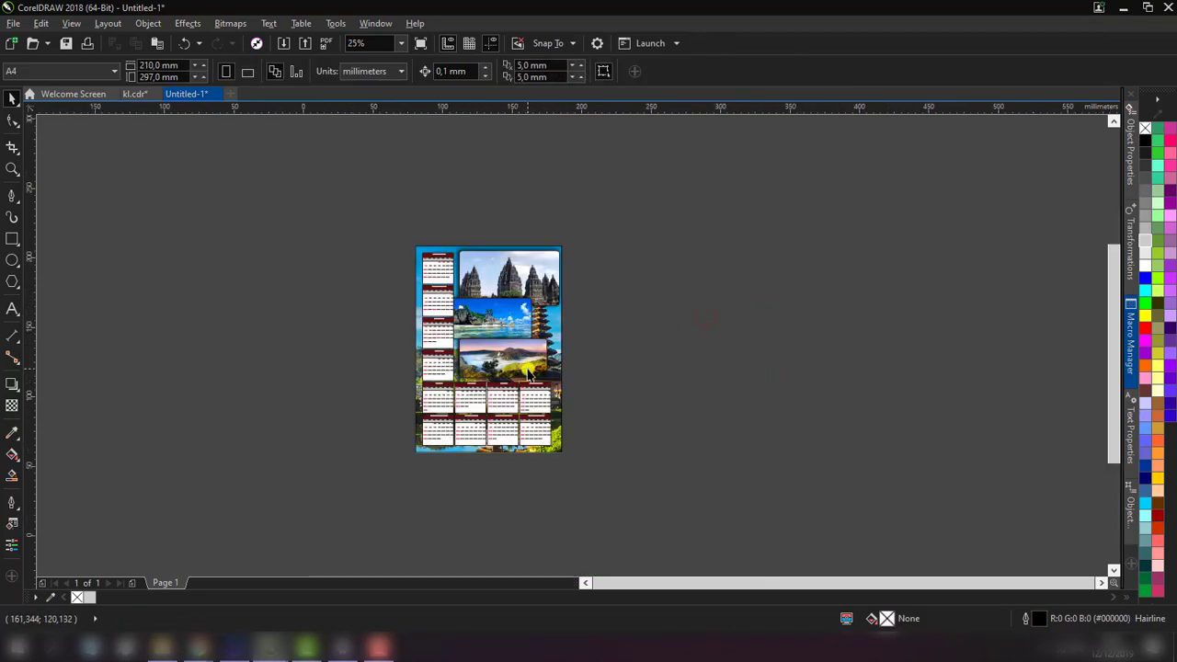
pyautogui.scroll(2, 529, 373)
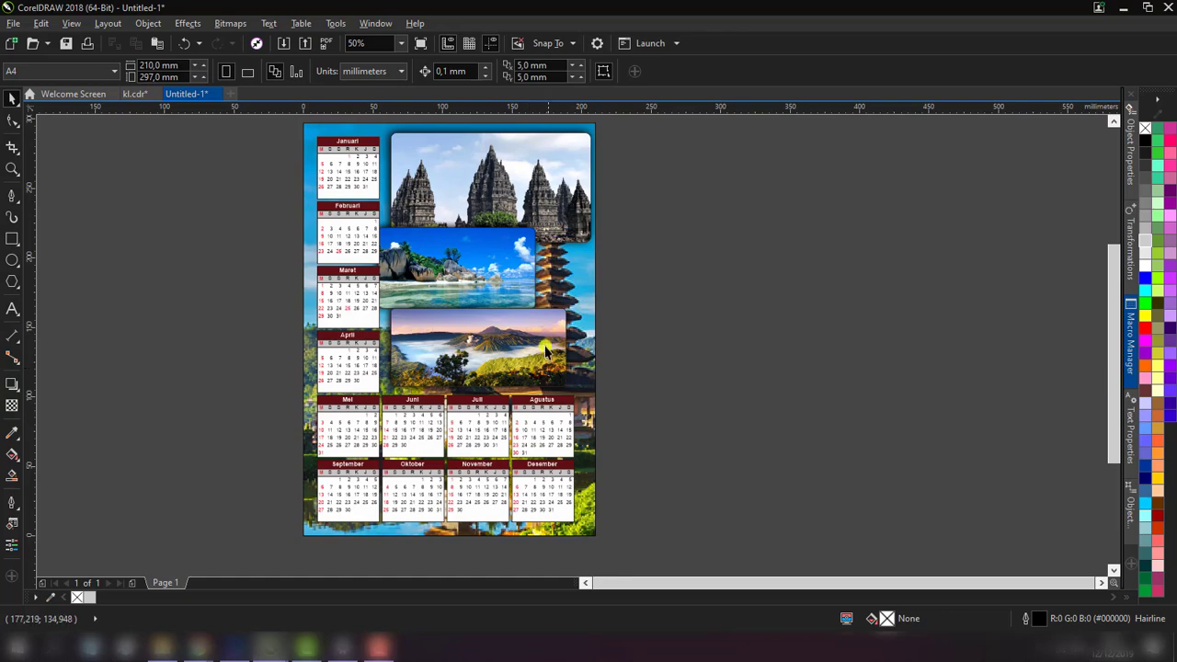
# - Put Prambanan over the April rows in front, beach top right, and reshape Bromo taller
pyautogui.moveTo(546, 350); pyautogui.dragTo(830, 282)
pyautogui.moveTo(460, 267); pyautogui.dragTo(745, 188)
pyautogui.moveTo(481, 234); pyautogui.dragTo(466, 384)
pyautogui.moveTo(768, 184)
pyautogui.mouseDown()
pyautogui.moveTo(524, 170)
pyautogui.moveTo(571, 150)
pyautogui.mouseUp()
pyautogui.click(763, 276)
pyautogui.moveTo(765, 320)
pyautogui.mouseDown()
pyautogui.moveTo(764, 354)
pyautogui.moveTo(440, 296)
pyautogui.mouseUp()
pyautogui.moveTo(390, 208); pyautogui.dragTo(373, 193)
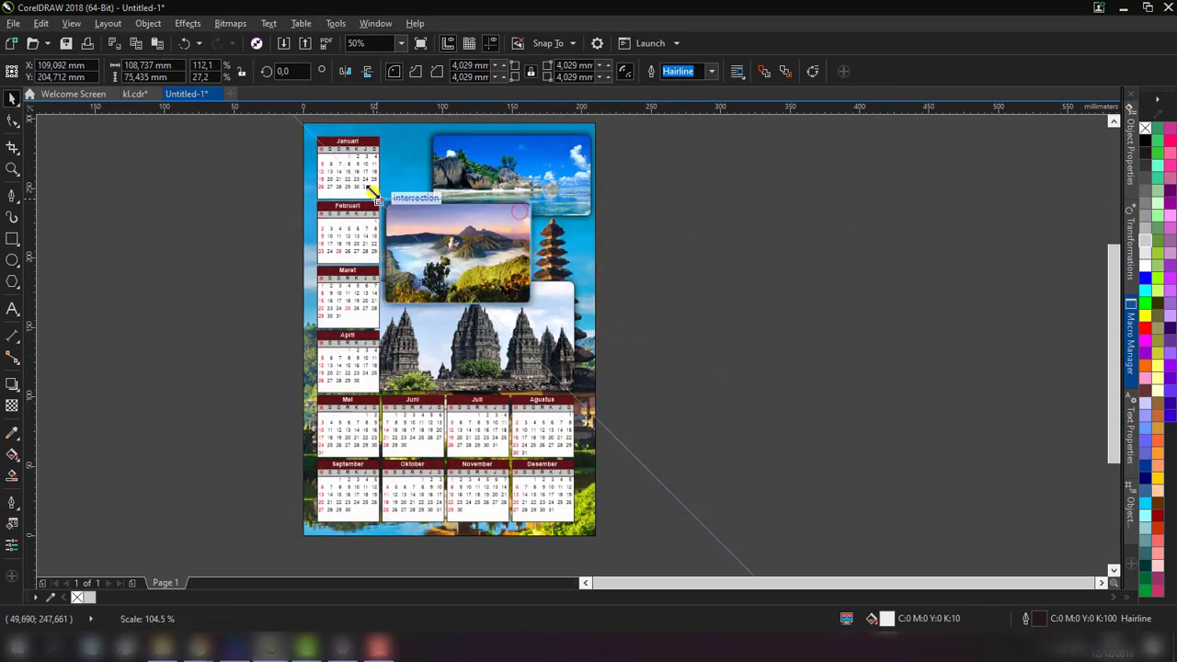
pyautogui.rightClick(482, 341)
pyautogui.click(706, 505)
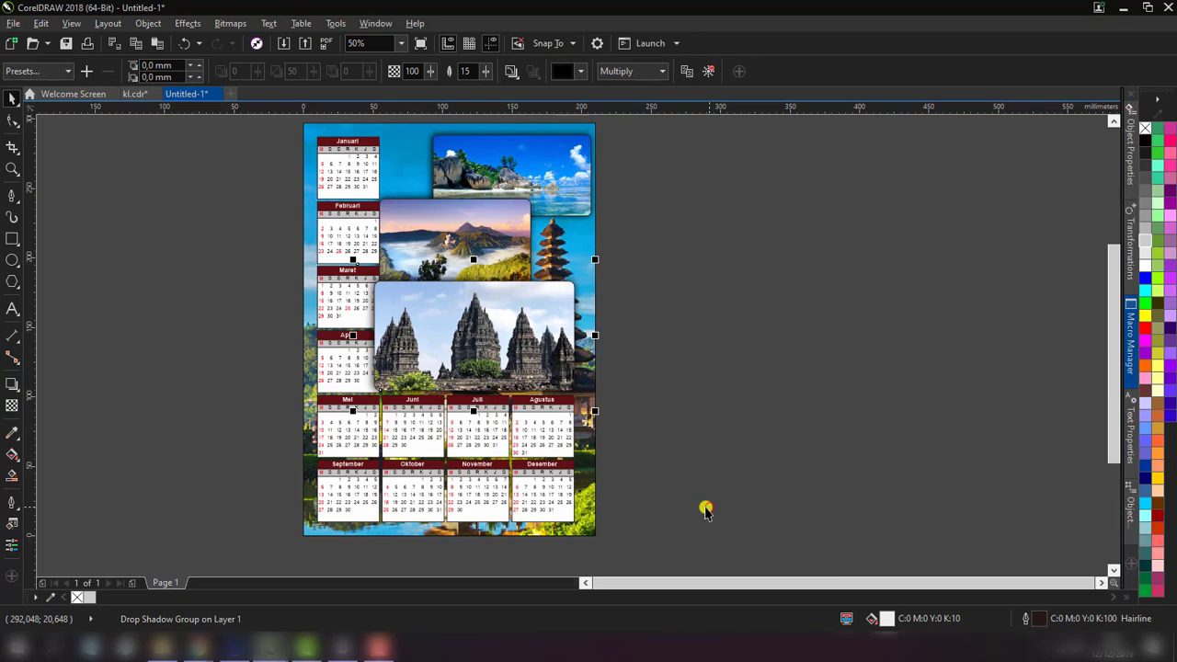
# - Shift the month grids left and nudge the Bromo photo up into place
pyautogui.click(341, 224)
pyautogui.keyDown('ctrl'); pyautogui.click(368, 200); pyautogui.keyUp('ctrl')
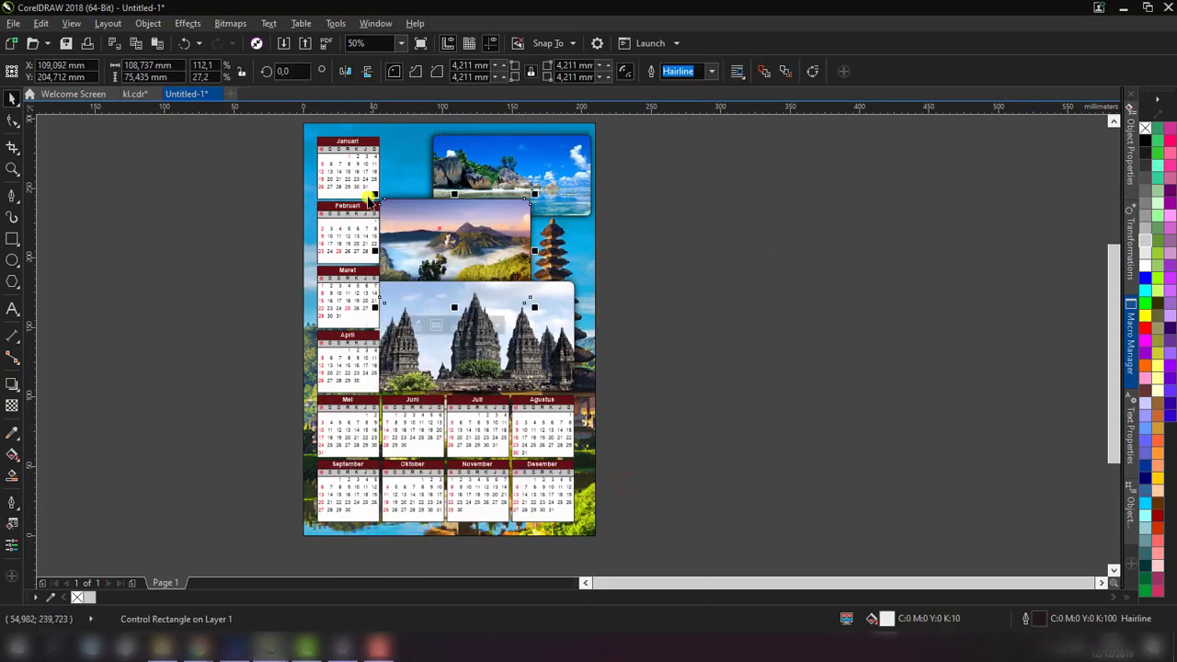
pyautogui.click(809, 310)
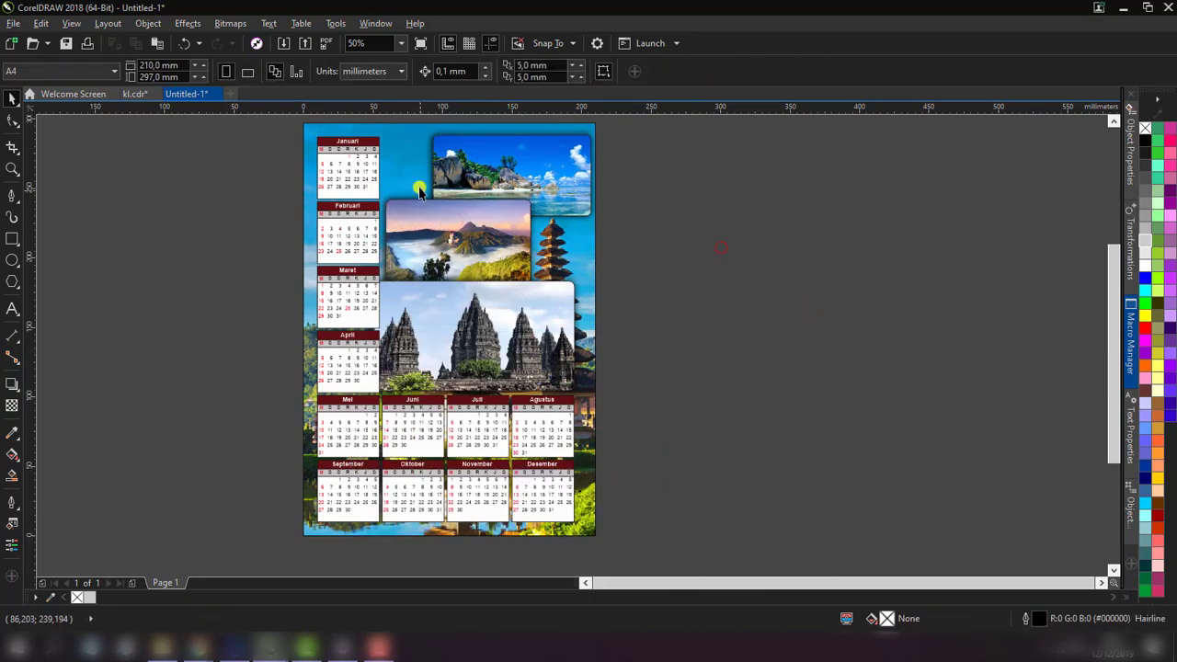
pyautogui.moveTo(419, 191); pyautogui.dragTo(412, 181)
pyautogui.click(887, 259)
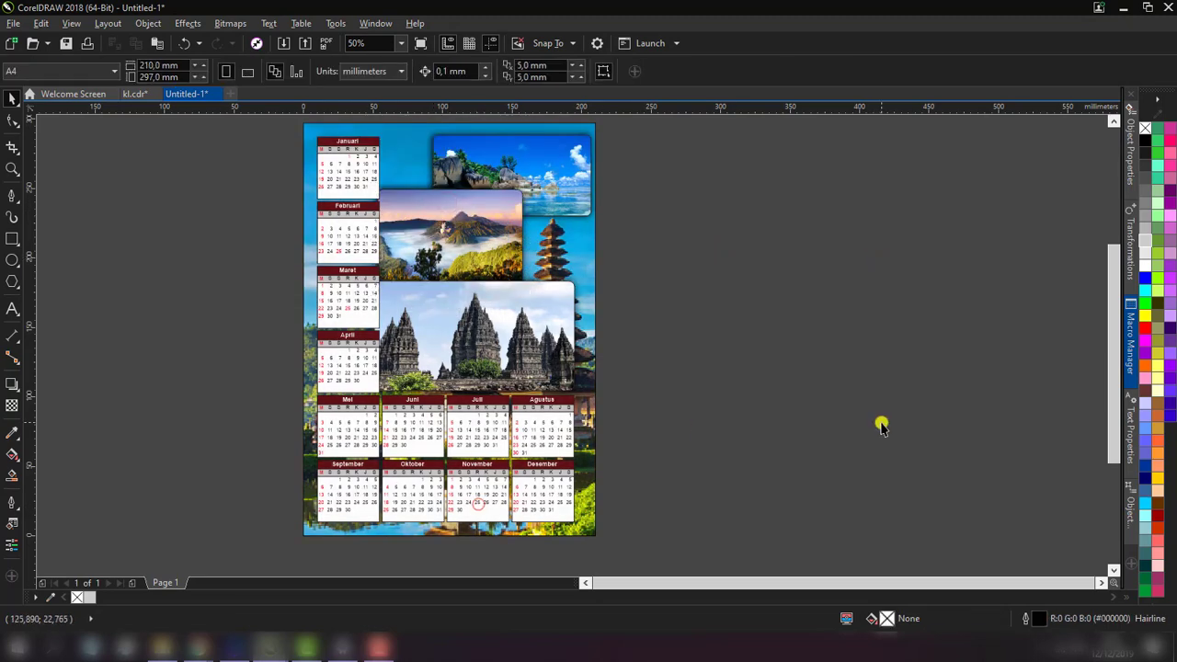
pyautogui.moveTo(366, 419); pyautogui.dragTo(357, 430)
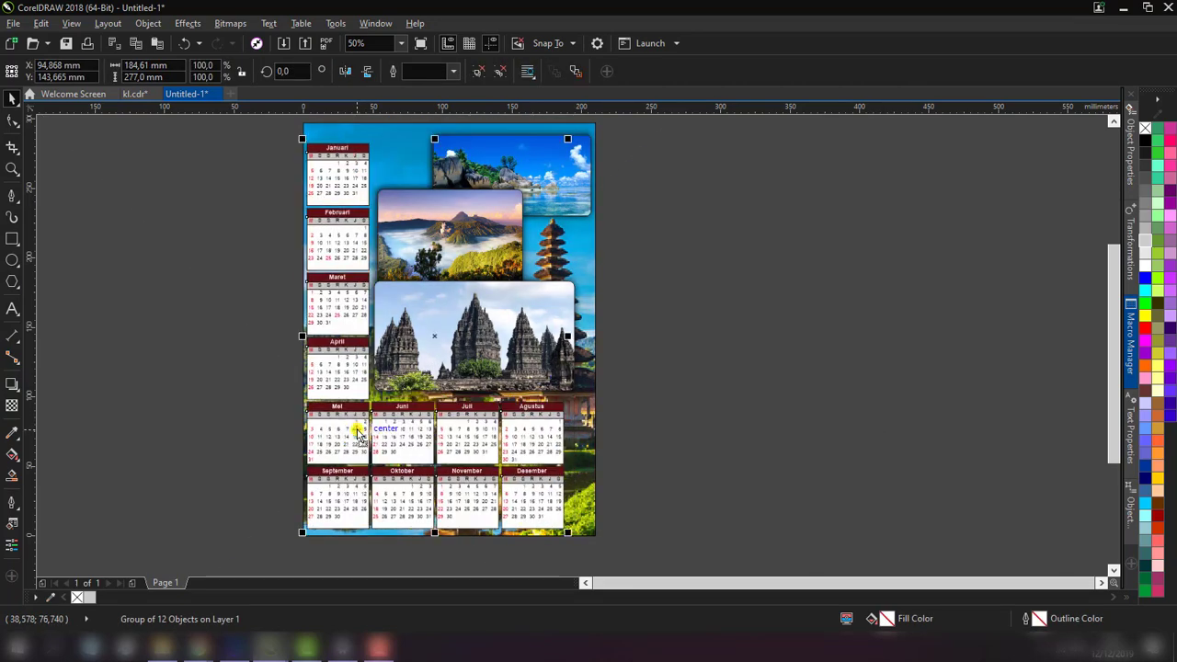
pyautogui.click(492, 265)
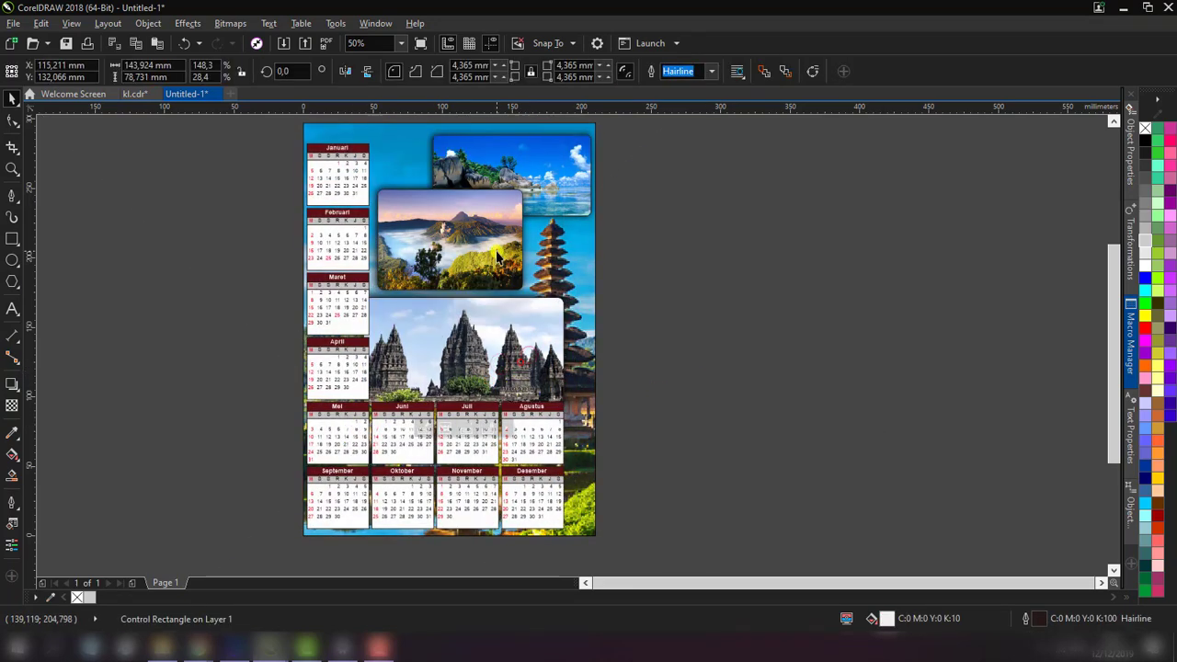
pyautogui.moveTo(492, 265); pyautogui.dragTo(490, 255)
pyautogui.click(742, 298)
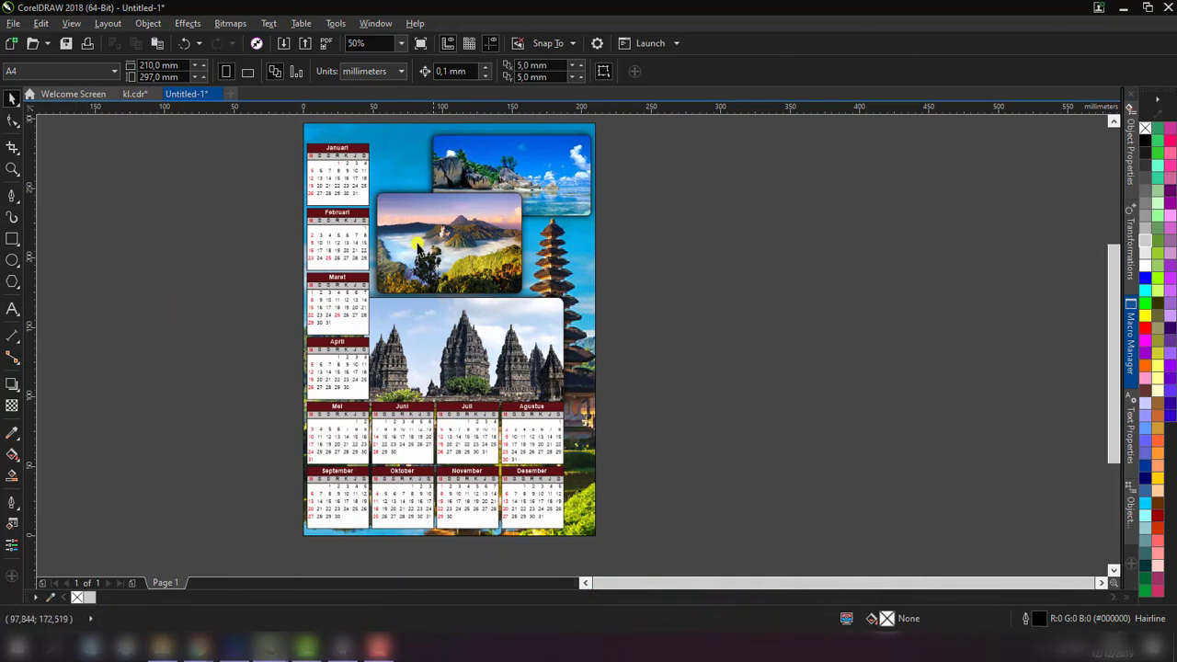
# - In the Untitled-1 document, type a 2020 text object and move it beside the page
pyautogui.click(103, 96)
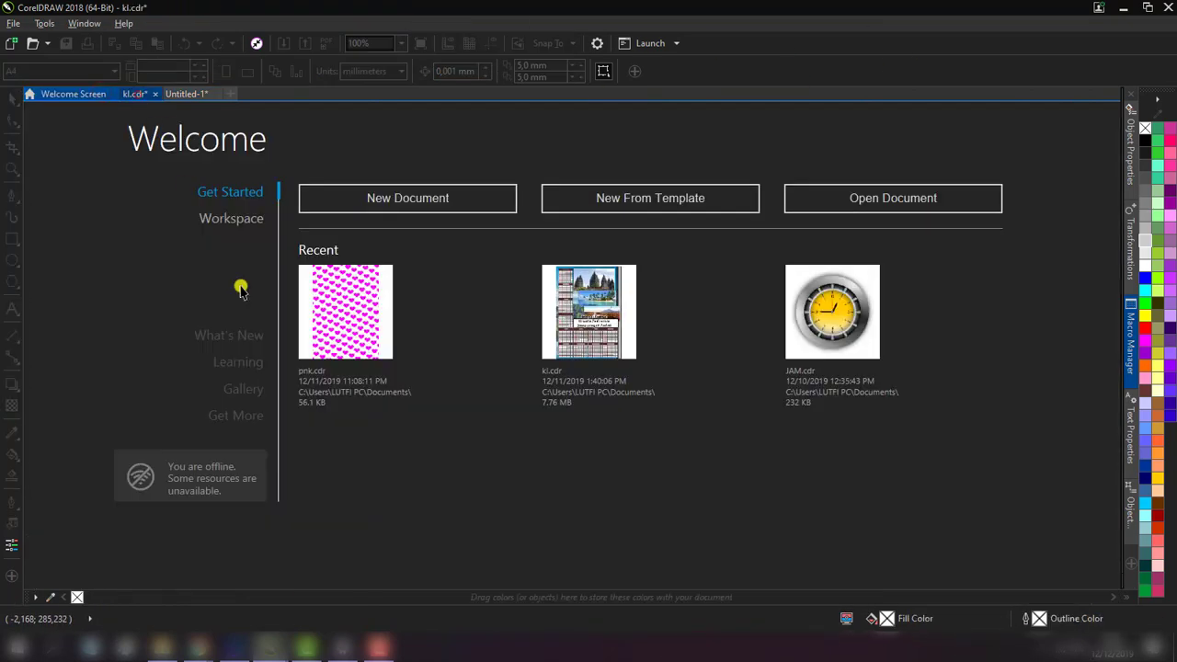
pyautogui.hotkey('ctrl', 'Tab')
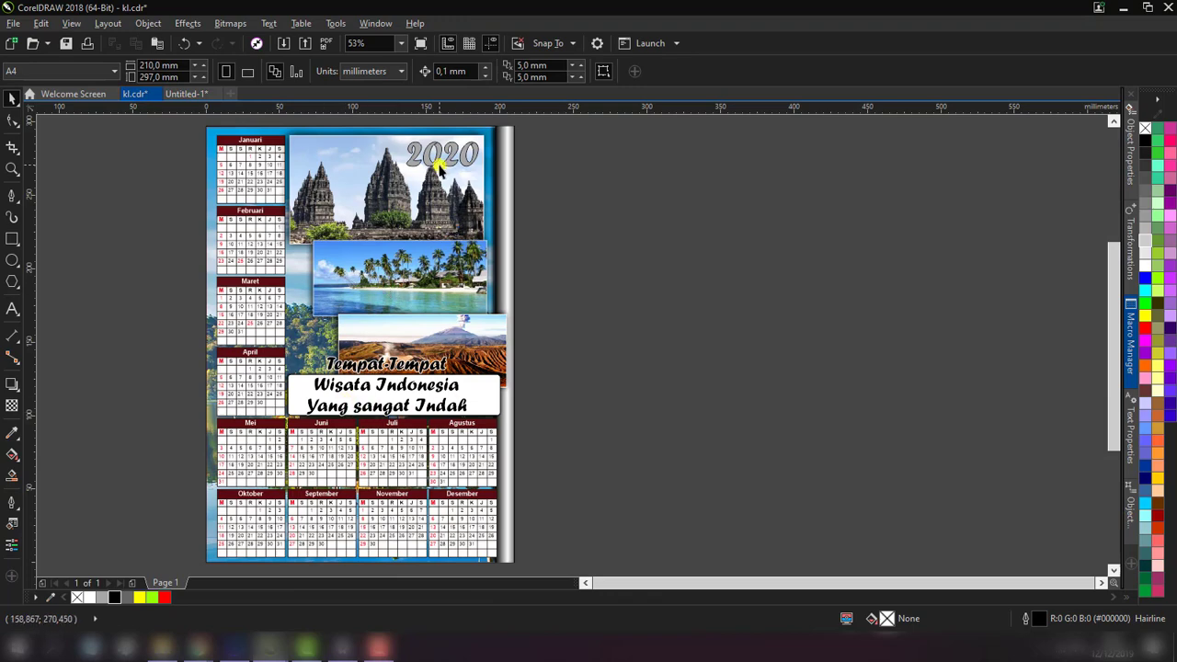
pyautogui.click(185, 93)
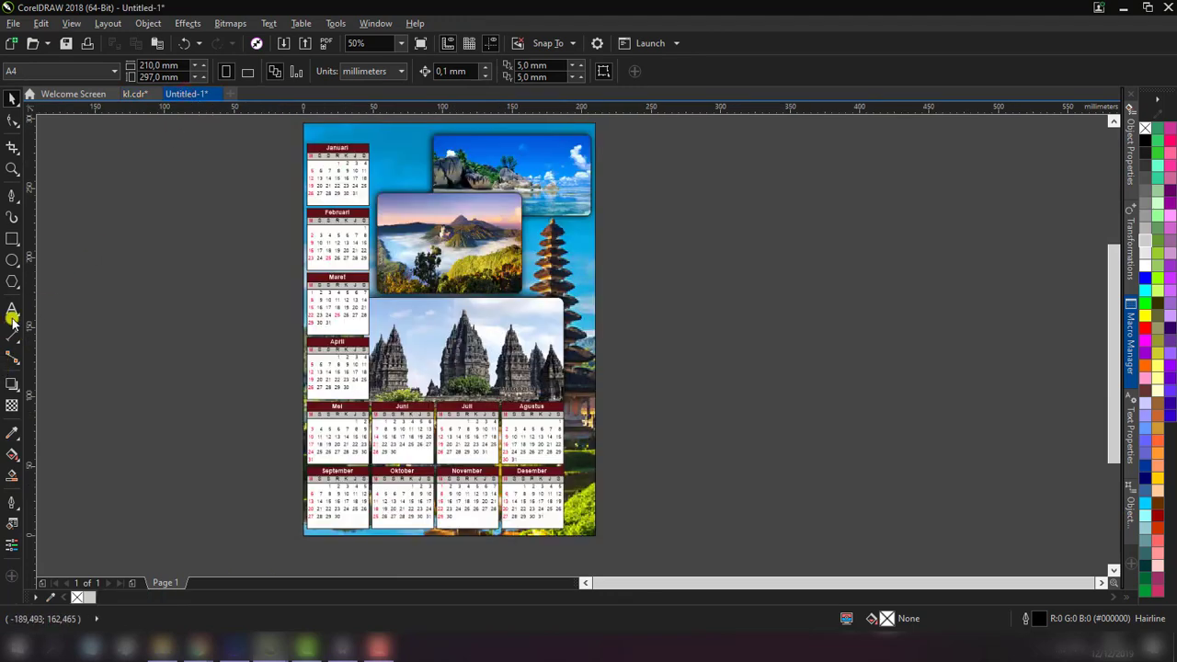
pyautogui.click(12, 315)
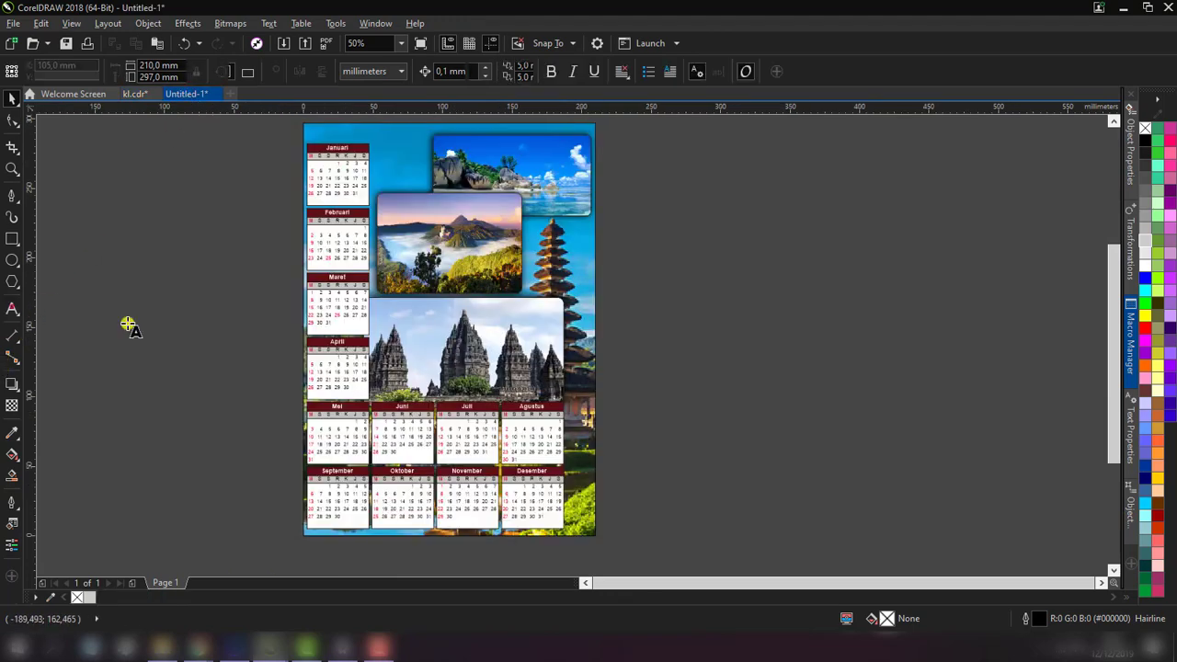
pyautogui.click(428, 263)
pyautogui.write('2020')
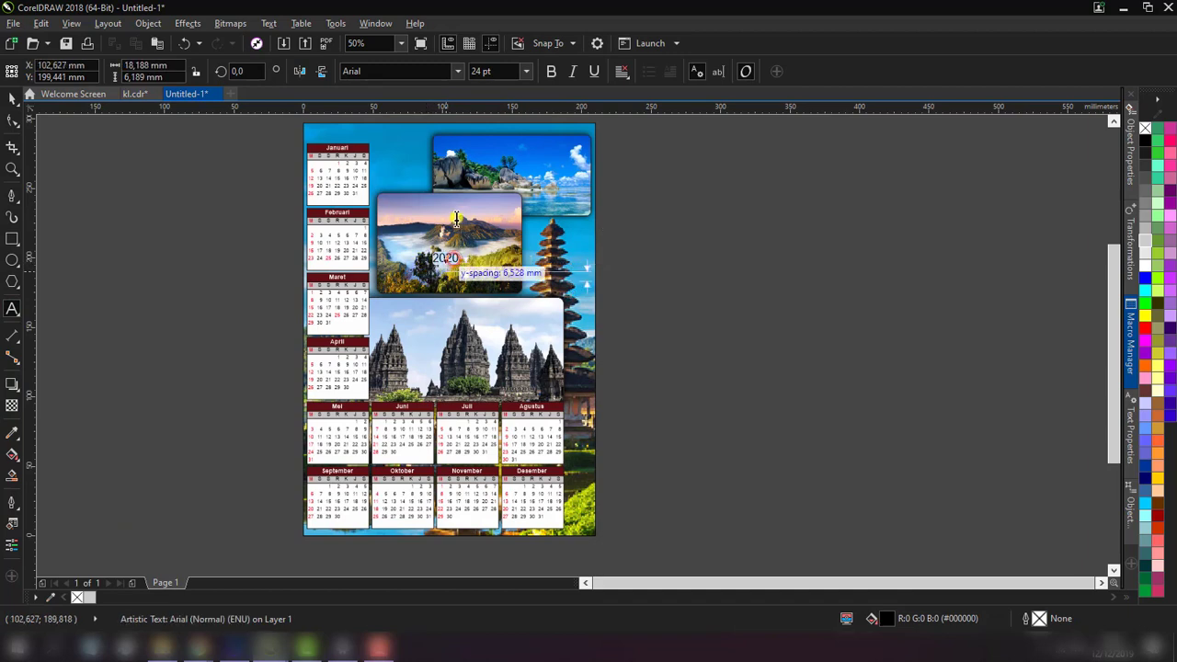
pyautogui.press('Escape')
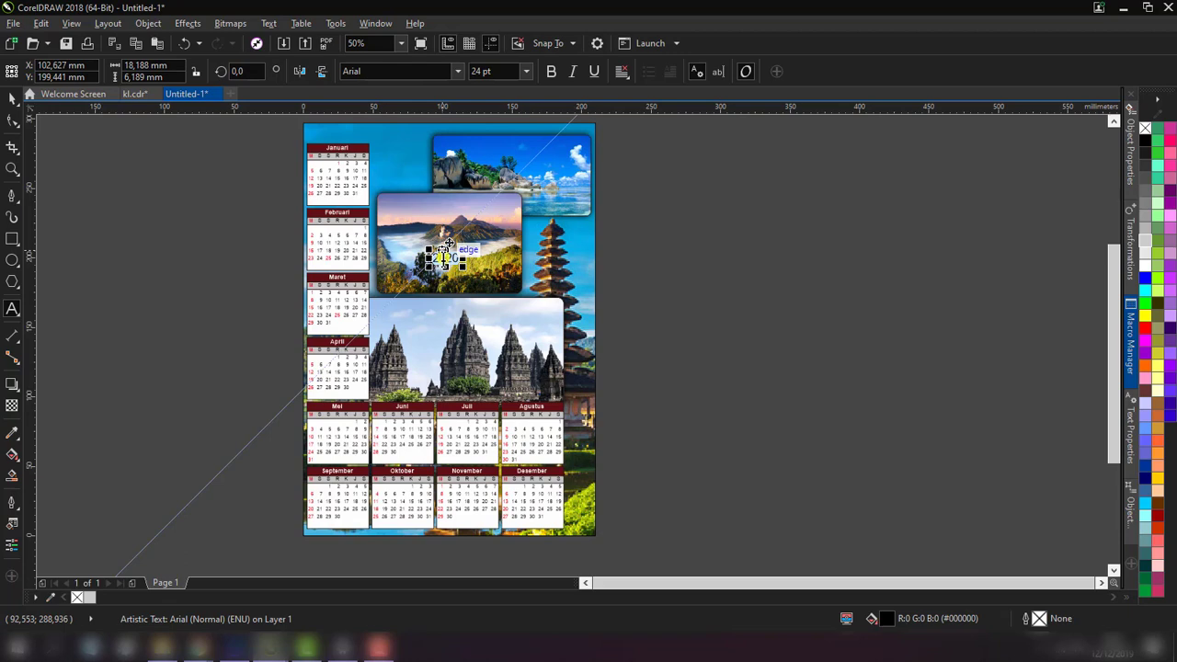
pyautogui.moveTo(448, 247); pyautogui.dragTo(708, 248)
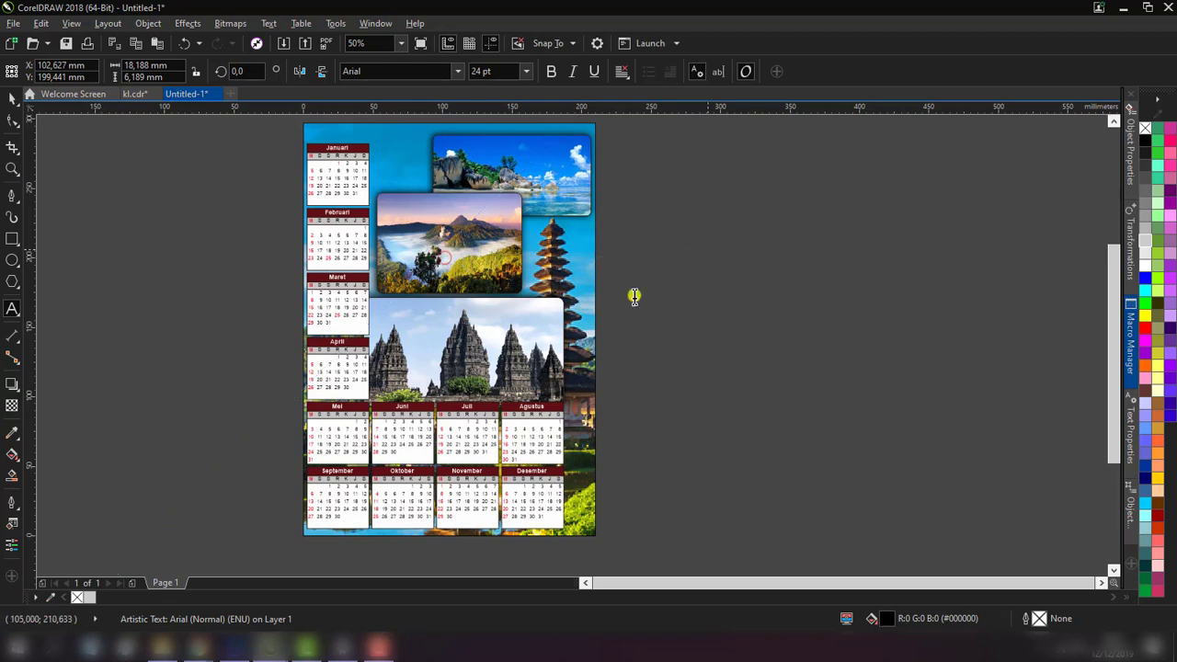
# - Set the 2020 text to Geometr415 Blk BT at 72 pt and move it to the page top
pyautogui.click(456, 71)
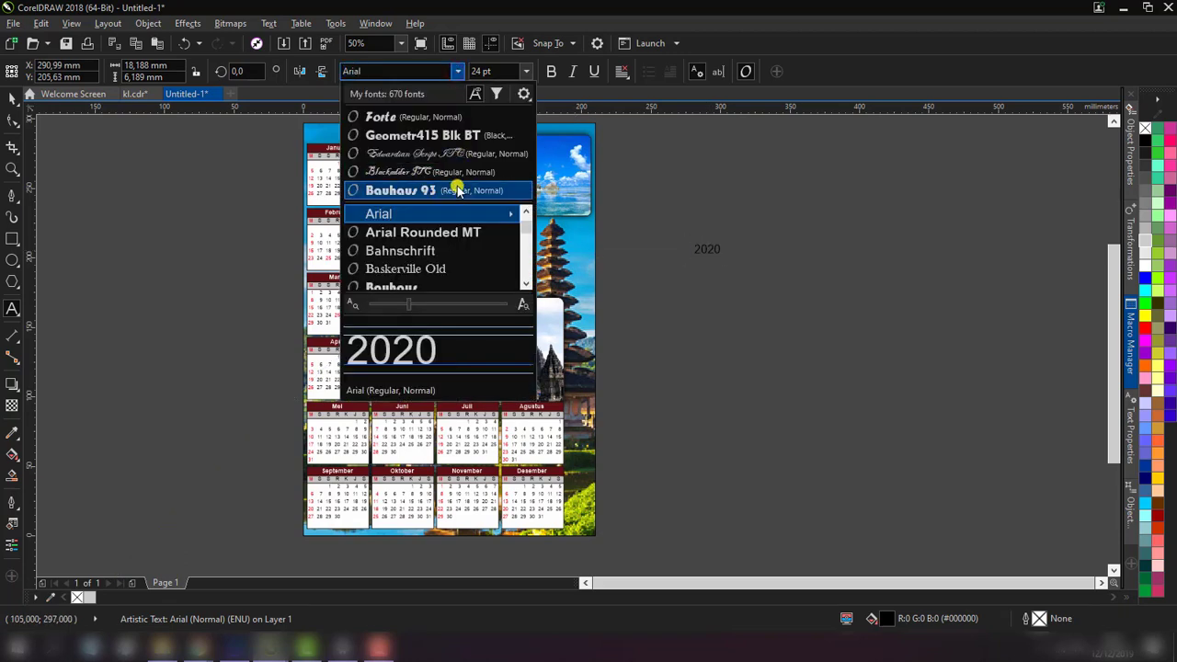
pyautogui.click(477, 135)
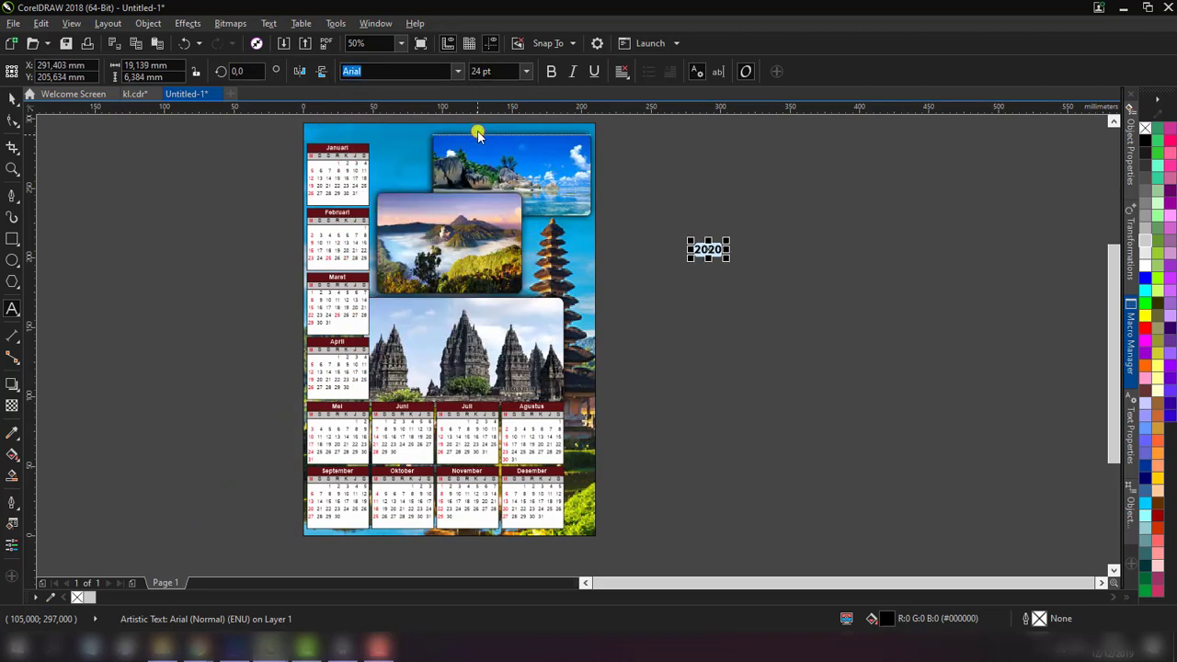
pyautogui.write('Geometr415 Blk BT')
pyautogui.click(527, 71)
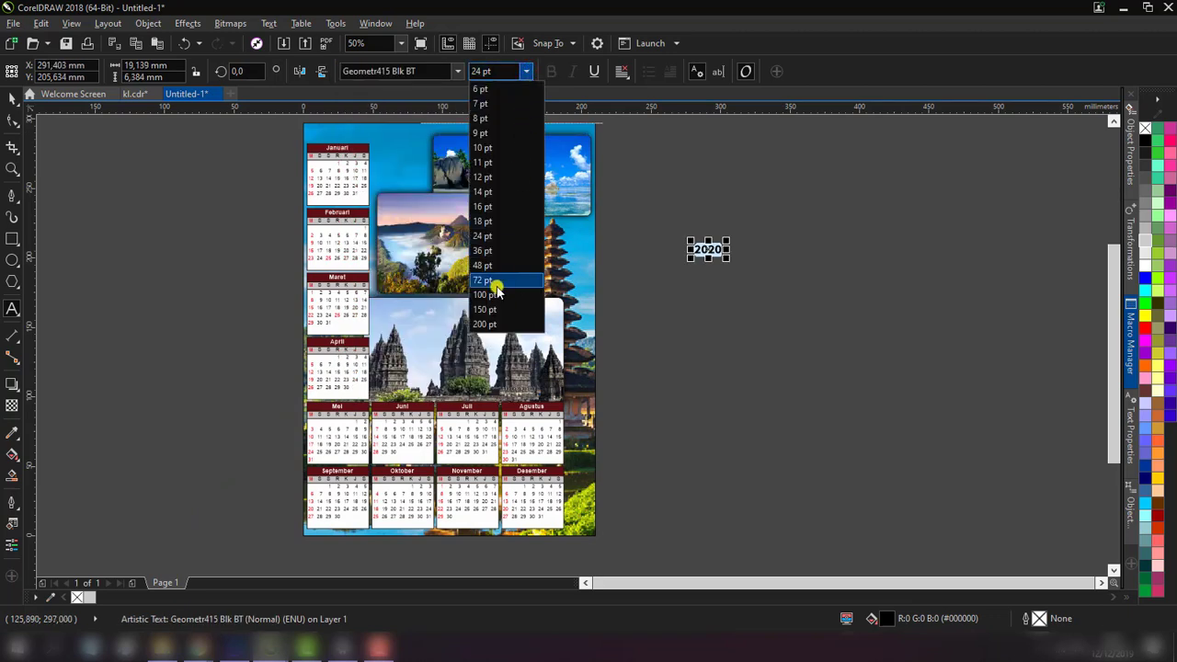
pyautogui.click(500, 280)
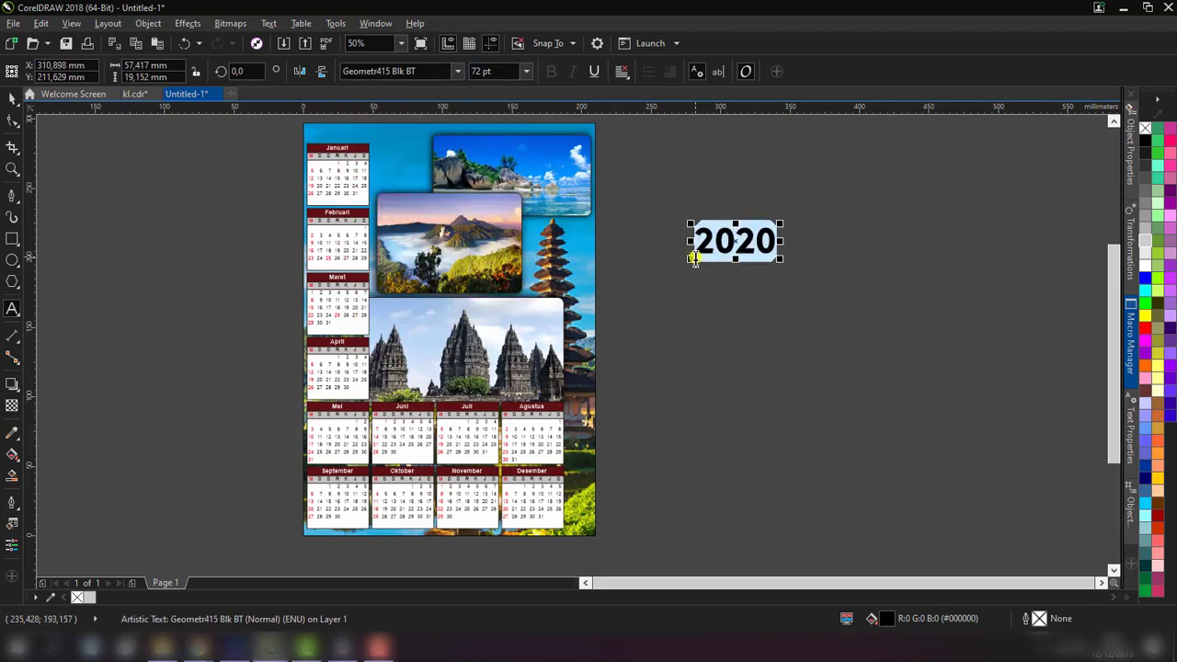
pyautogui.click(686, 263)
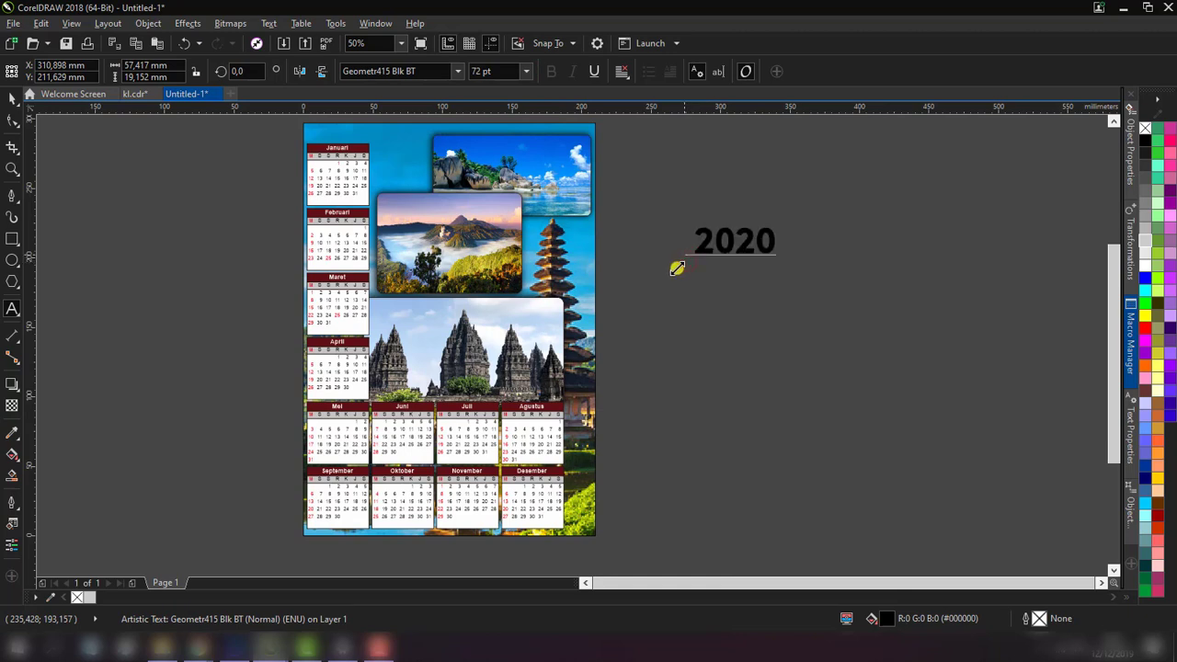
pyautogui.doubleClick(735, 241)
pyautogui.moveTo(736, 241)
pyautogui.mouseDown()
pyautogui.moveTo(419, 174)
pyautogui.moveTo(494, 124)
pyautogui.mouseUp()
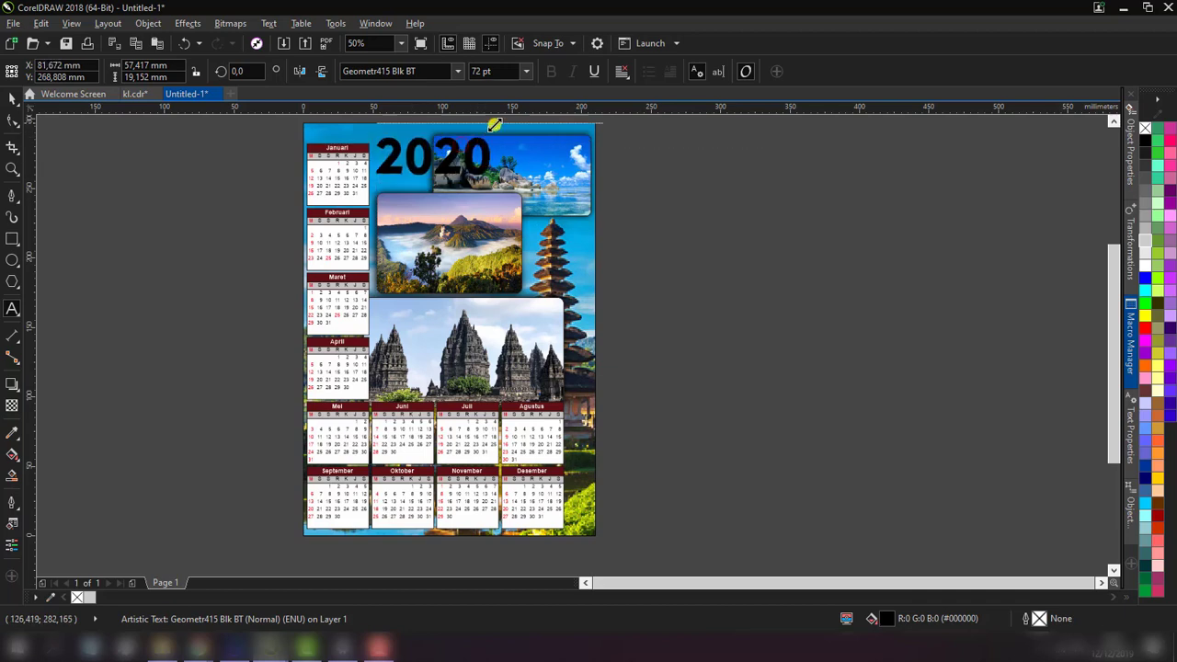
pyautogui.doubleClick(461, 167)
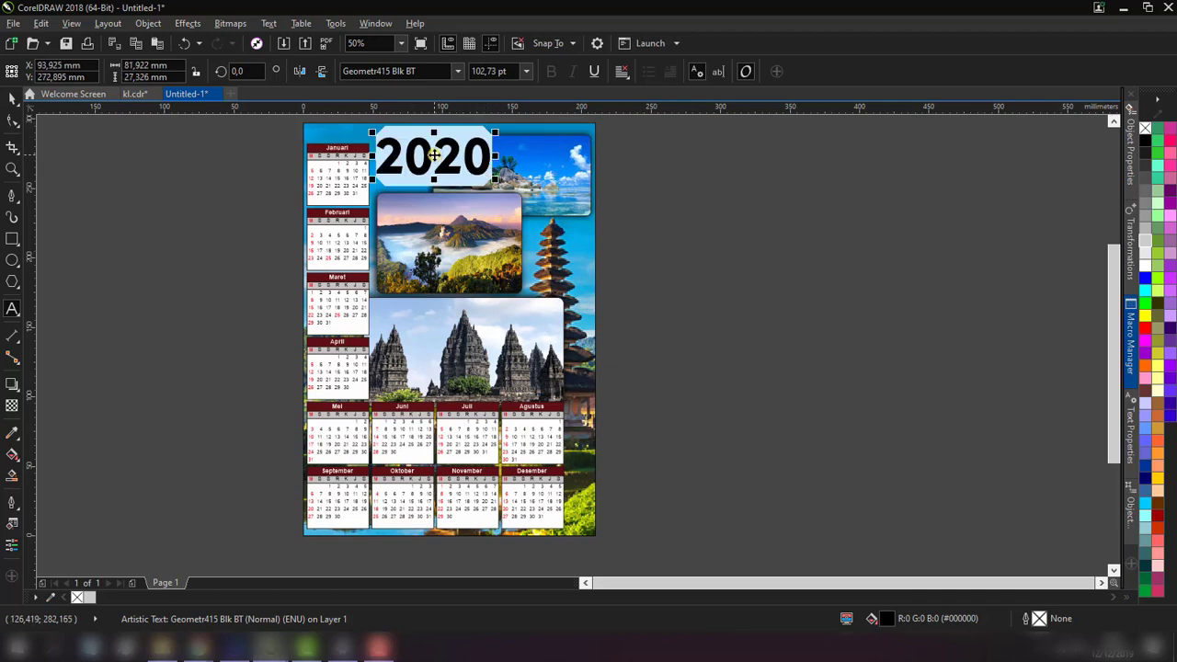
pyautogui.click(60, 272)
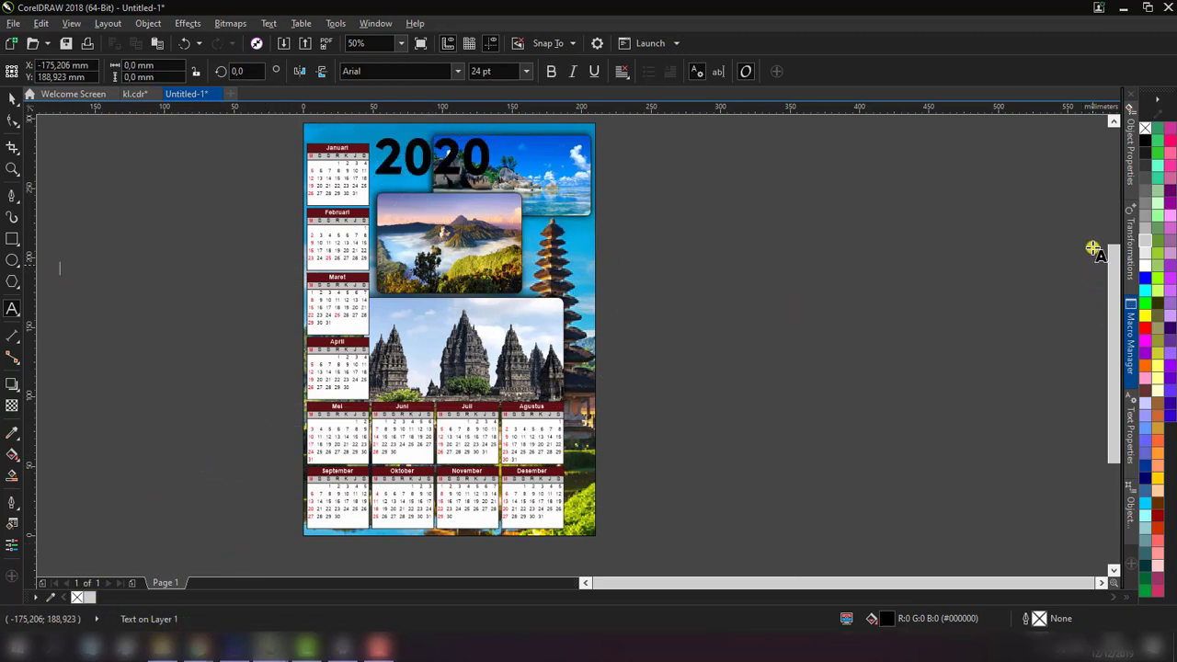
# - Give the selected 2020 title a white outline colour
pyautogui.rightClick(1144, 264)
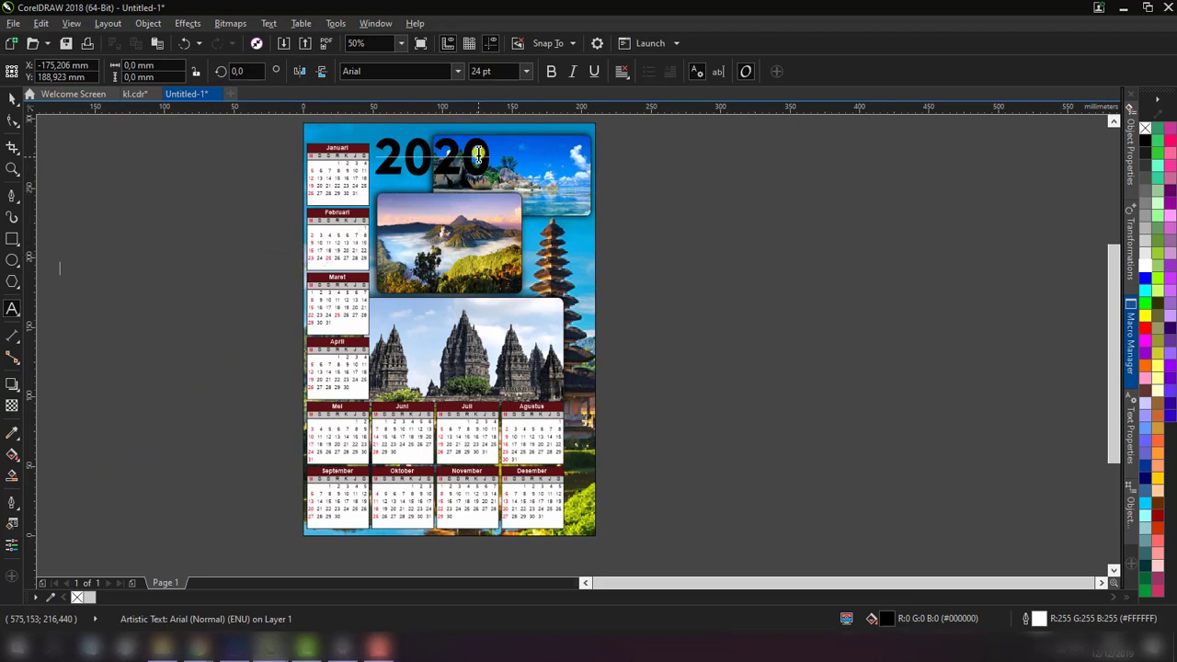
pyautogui.click(14, 98)
pyautogui.click(453, 156)
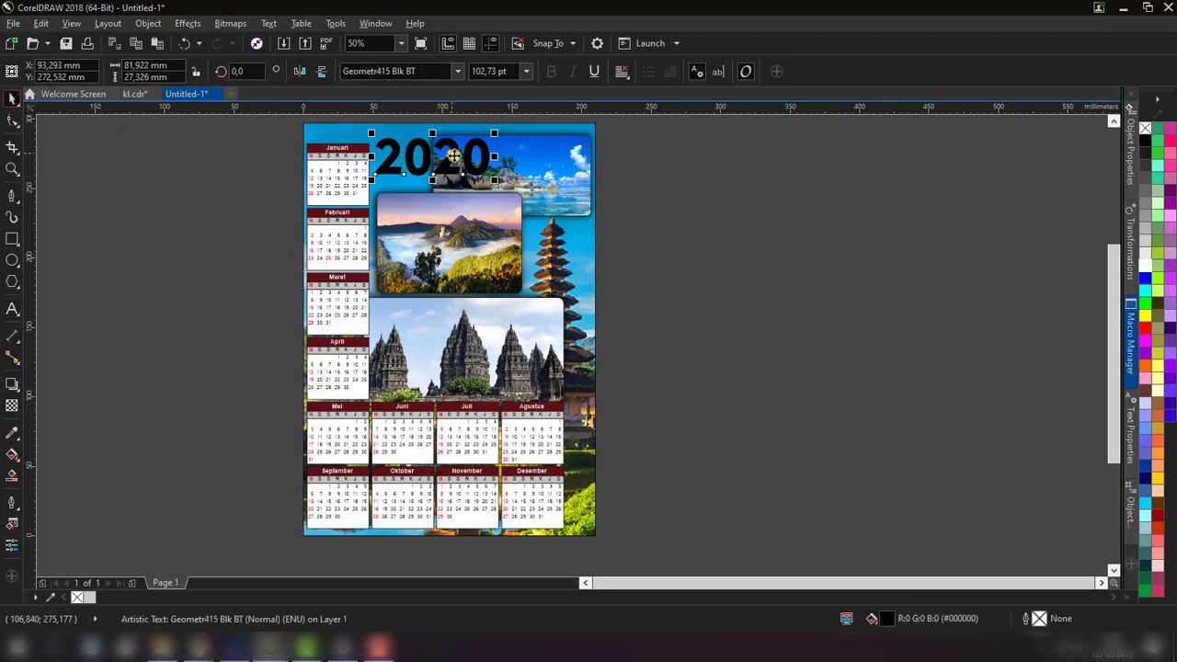
pyautogui.rightClick(1146, 267)
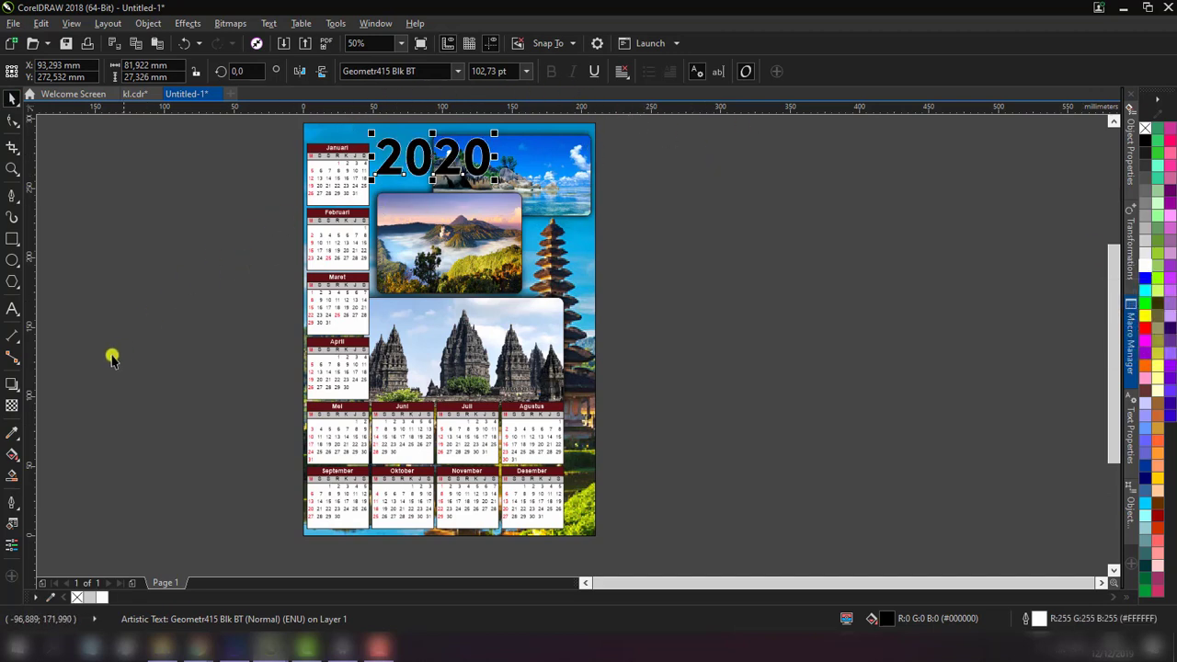
# - Set the title outline to 0.2 mm solid, positioned outside the letters with rounded caps
pyautogui.click(19, 508)
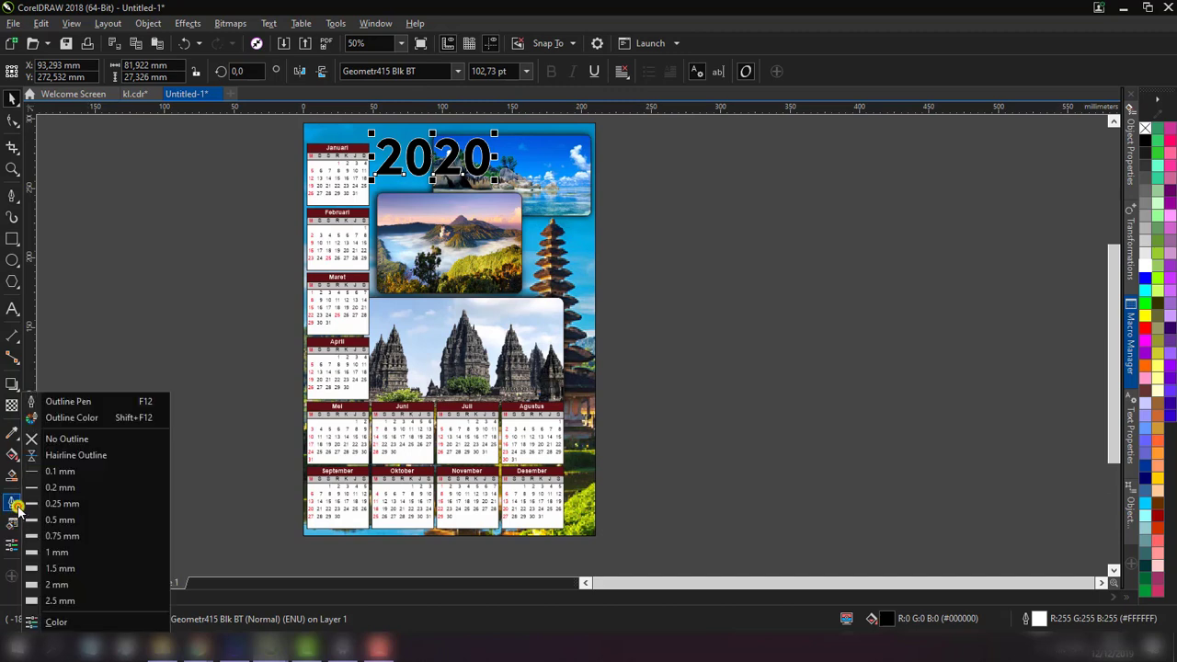
pyautogui.click(97, 402)
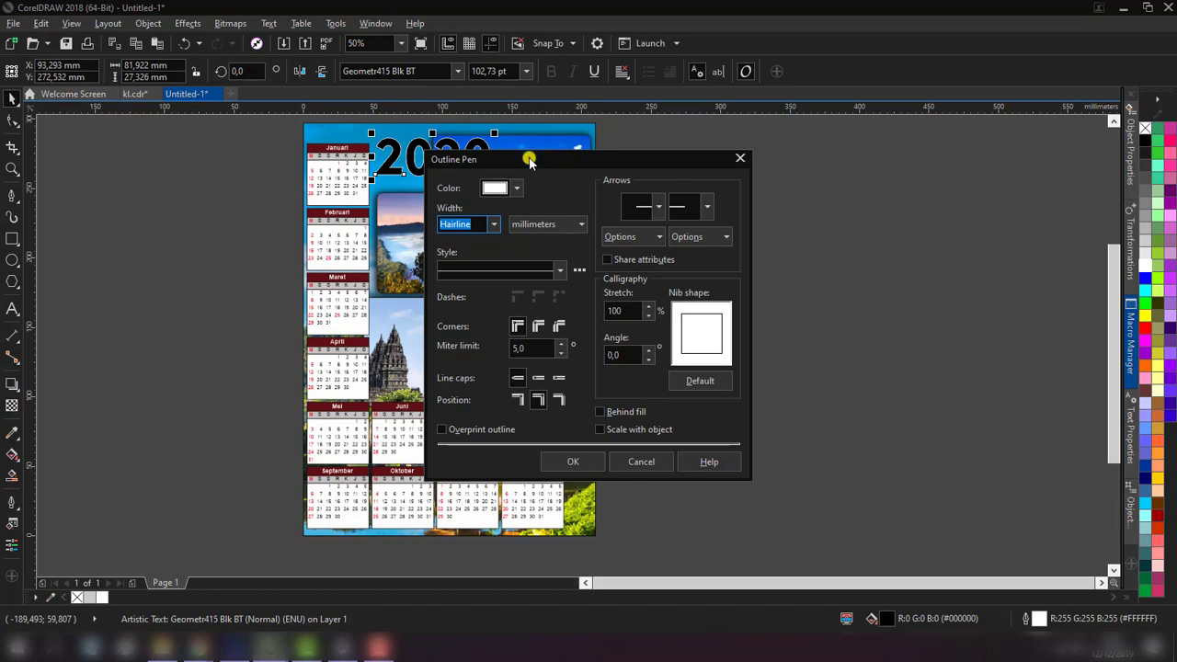
pyautogui.moveTo(529, 161); pyautogui.dragTo(653, 192)
pyautogui.click(616, 256)
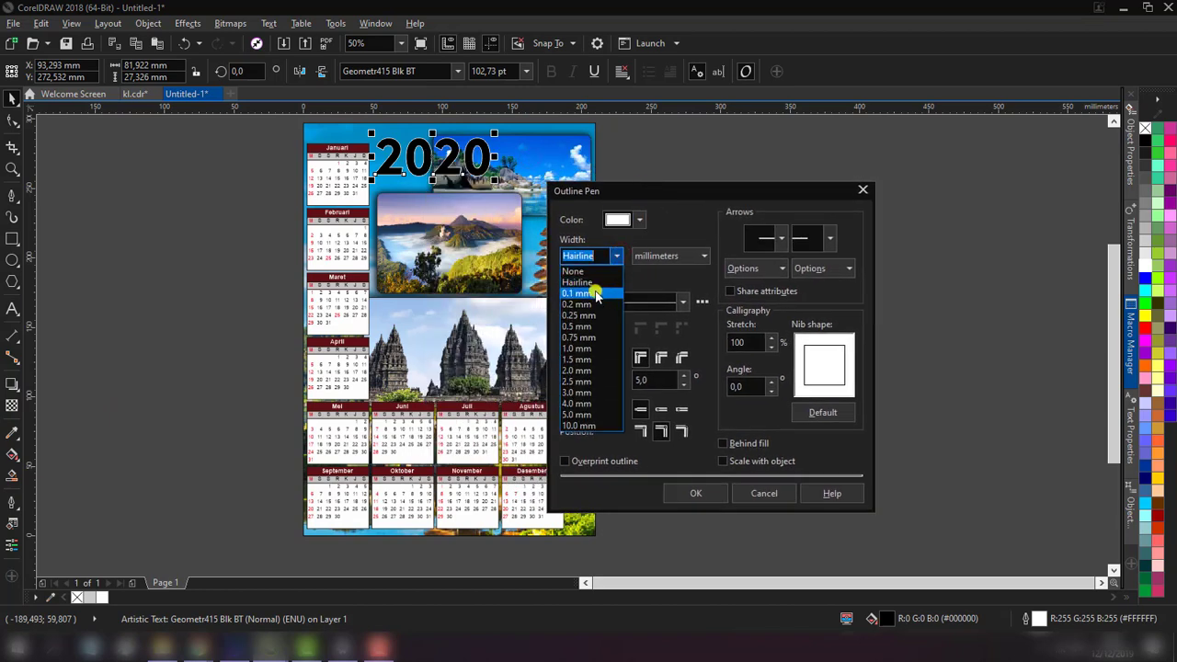
pyautogui.click(592, 304)
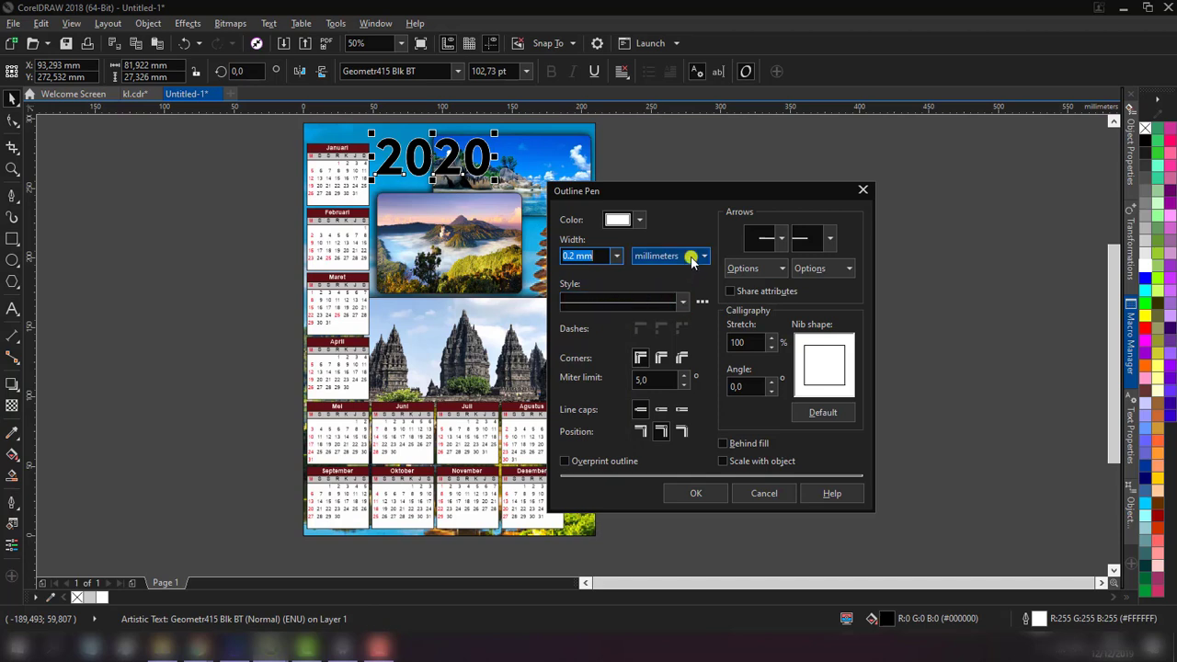
pyautogui.click(683, 301)
pyautogui.click(659, 304)
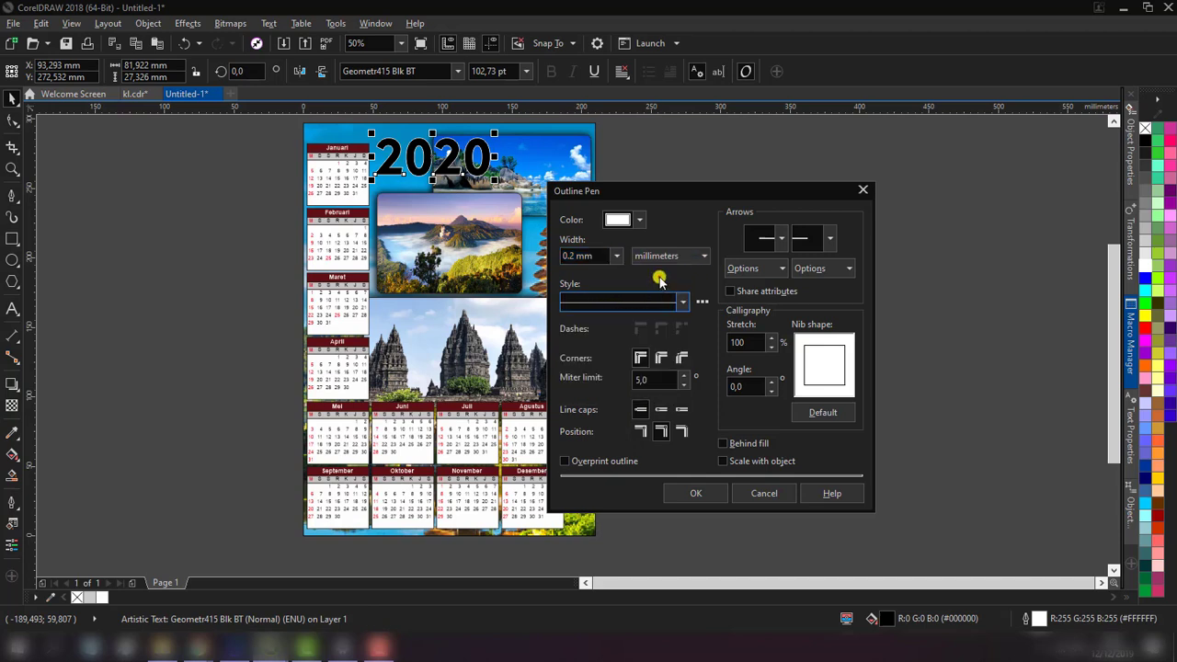
pyautogui.click(638, 436)
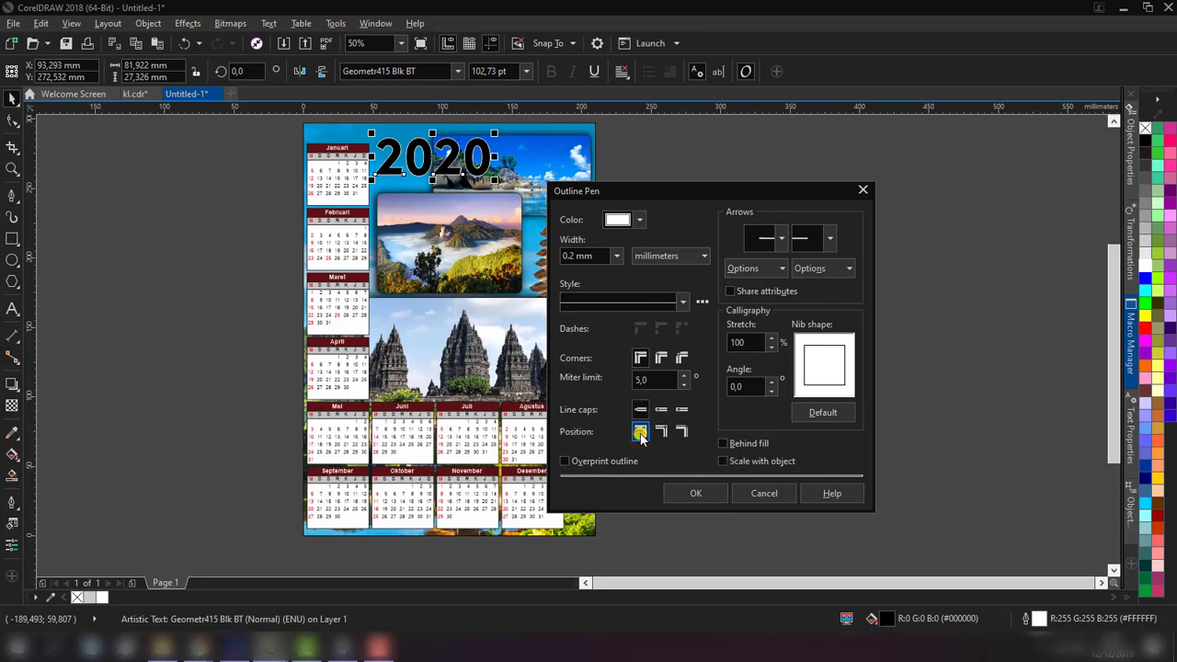
pyautogui.click(660, 410)
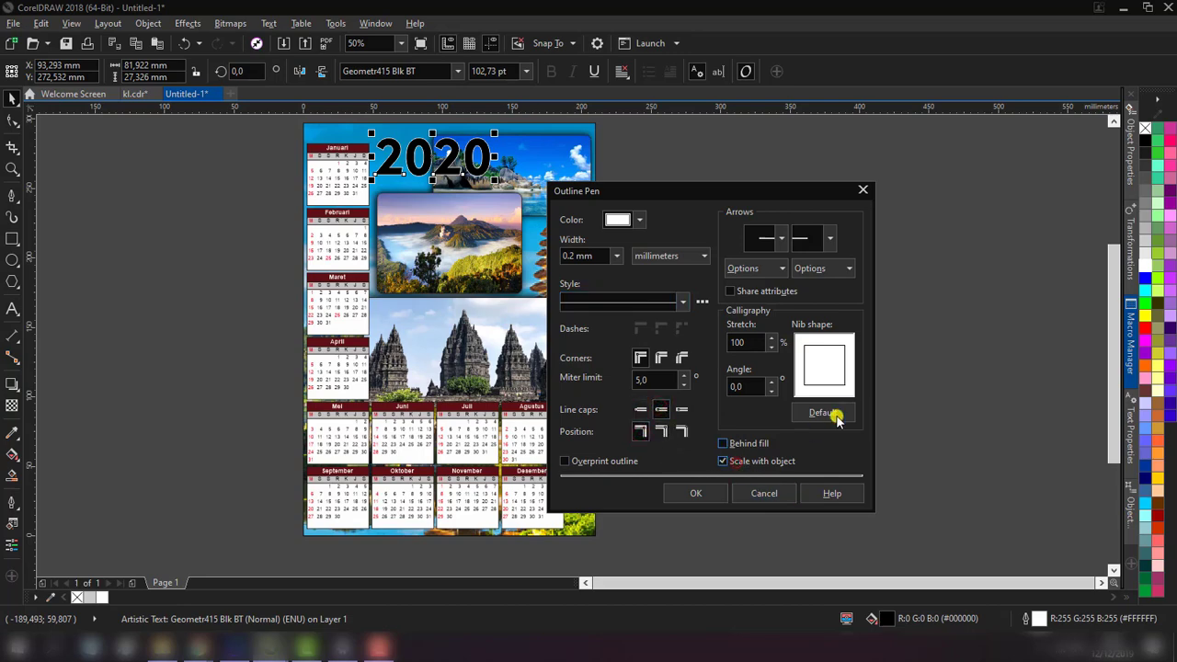
pyautogui.click(717, 495)
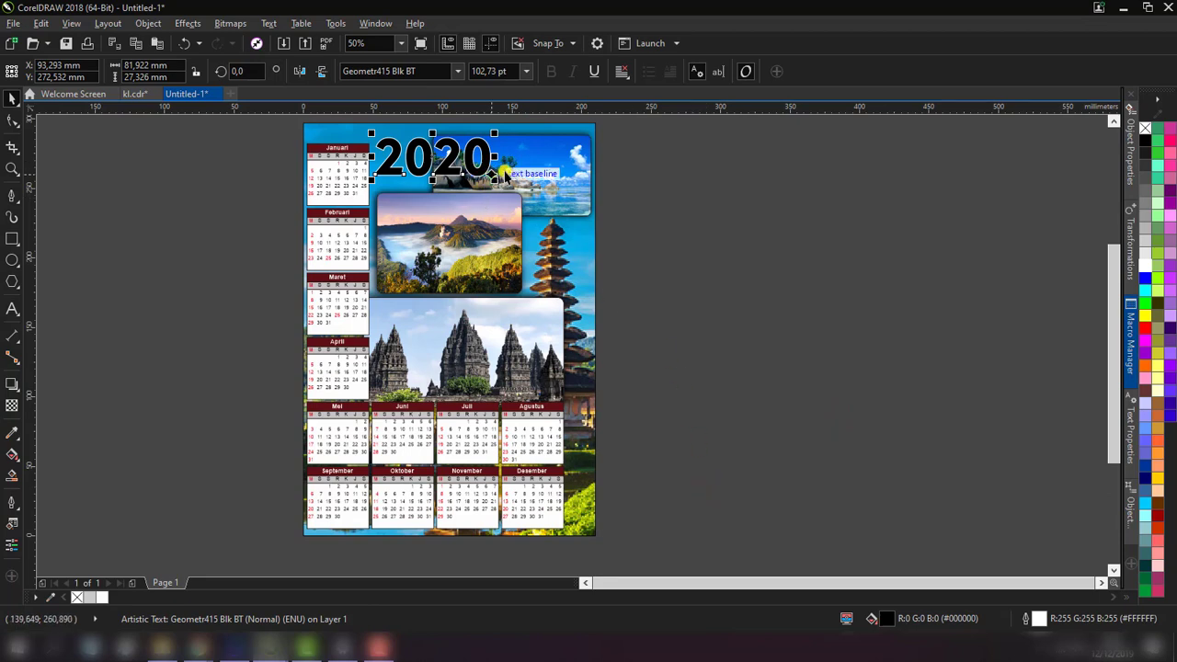
# - Thicken the 2020 title's white outline to 1.5 mm
pyautogui.click(18, 503)
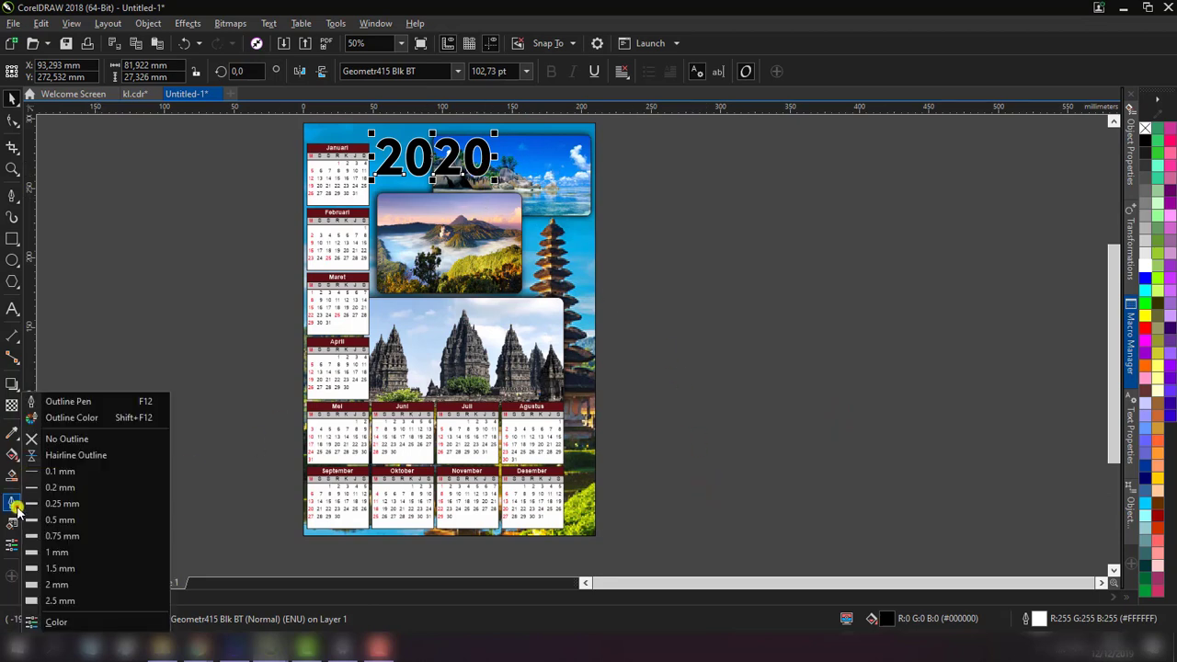
pyautogui.click(120, 520)
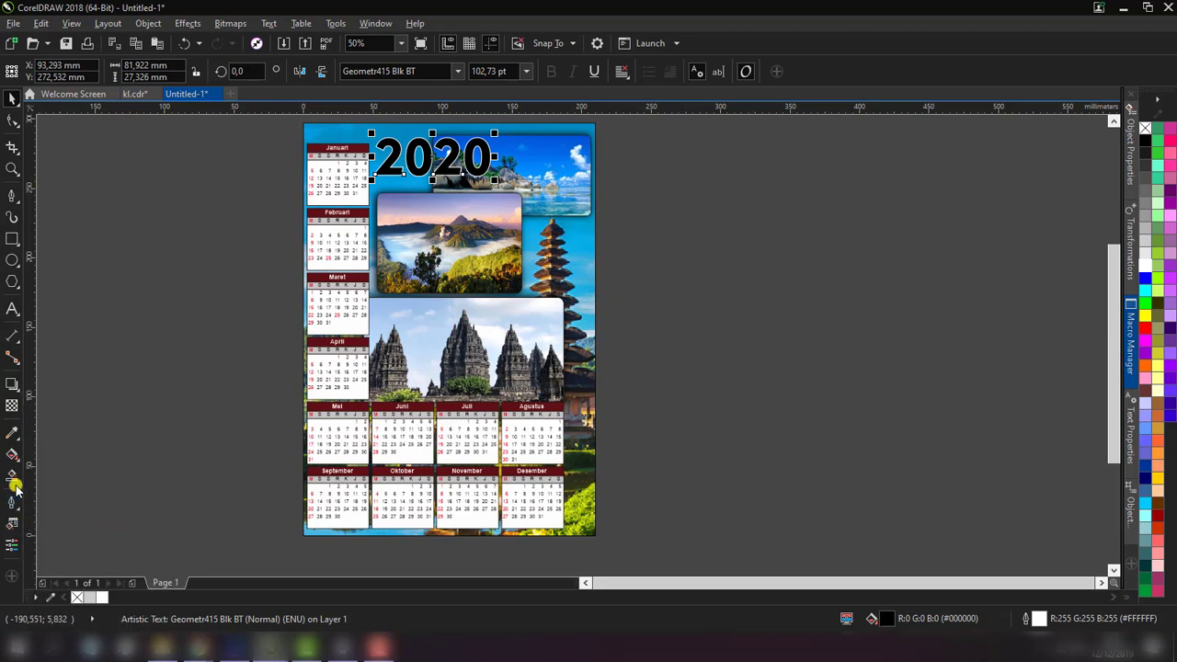
pyautogui.click(16, 513)
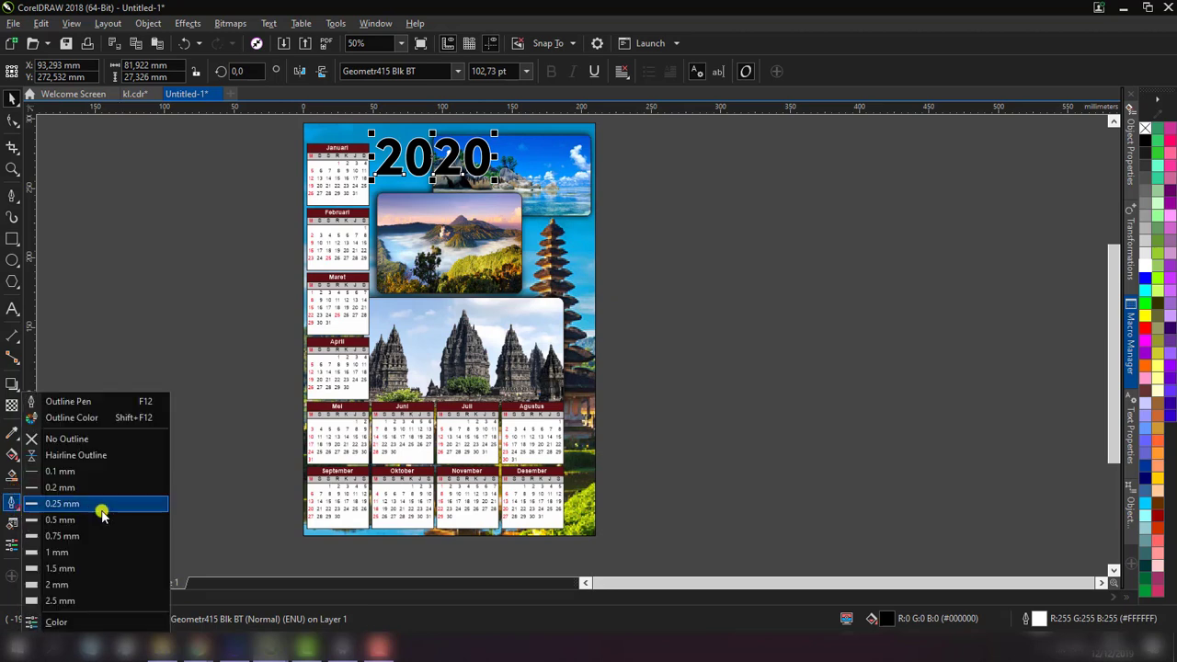
pyautogui.click(101, 567)
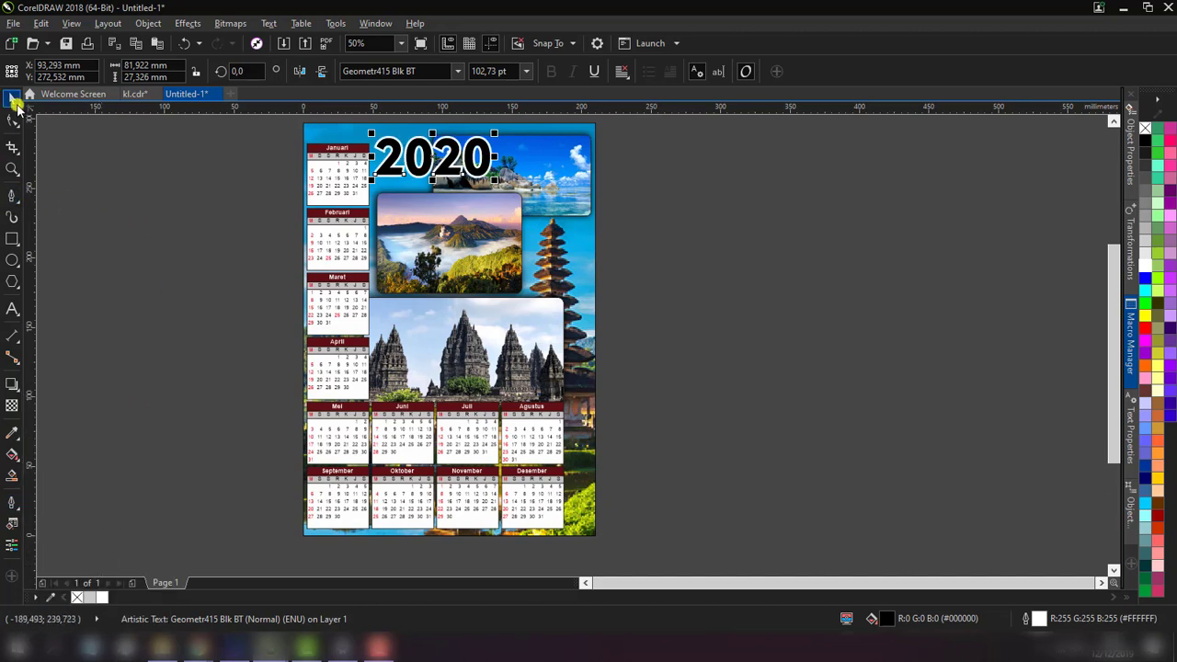
pyautogui.click(15, 103)
pyautogui.click(720, 273)
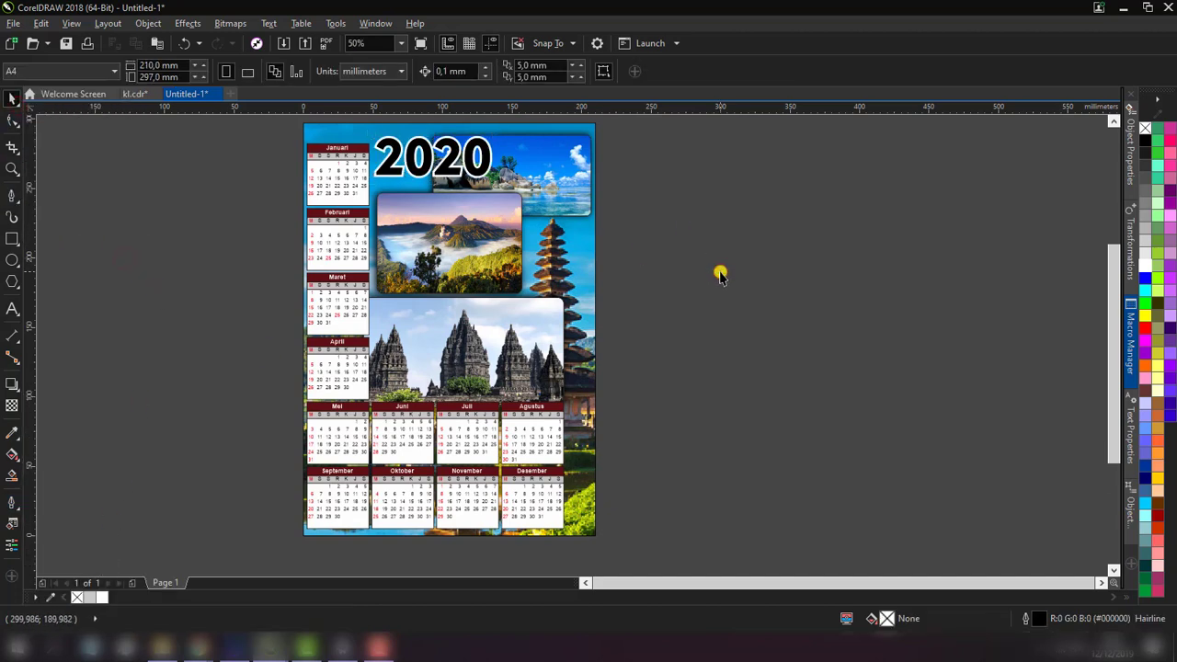